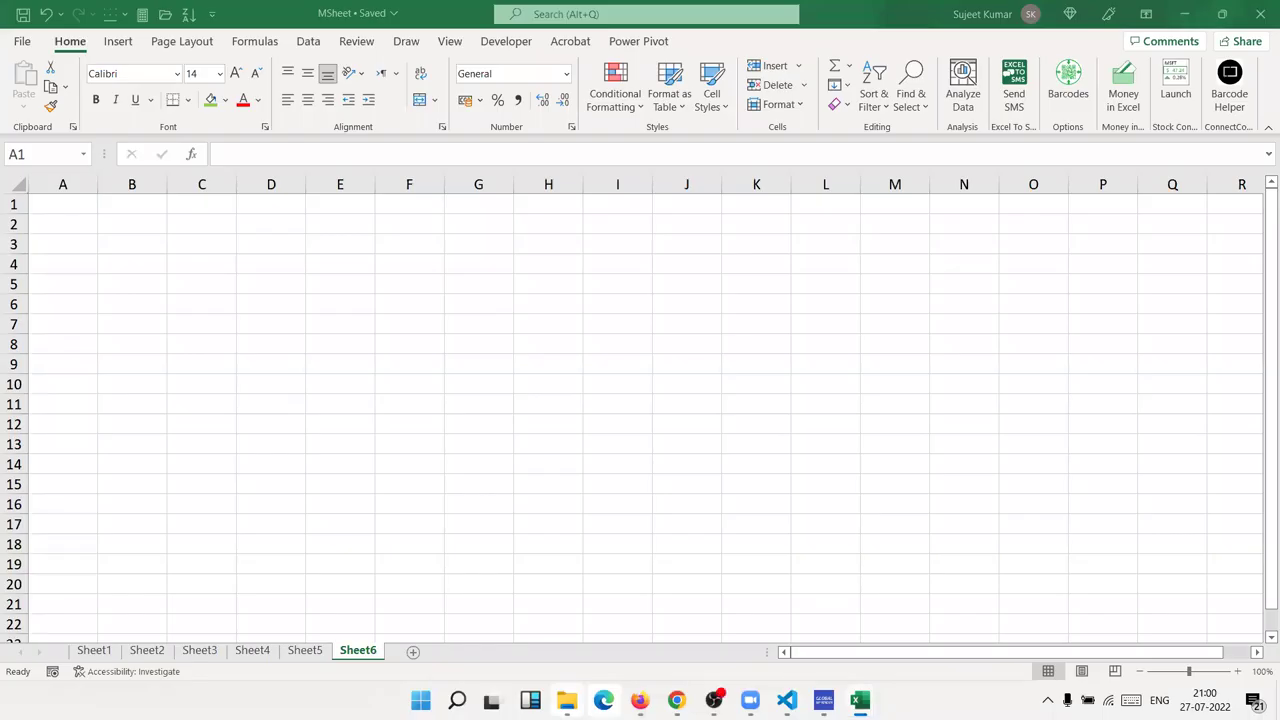
- On the Data tab, browse the Get Data source list, then move to Sheet1
click(308, 41)
click(22, 95)
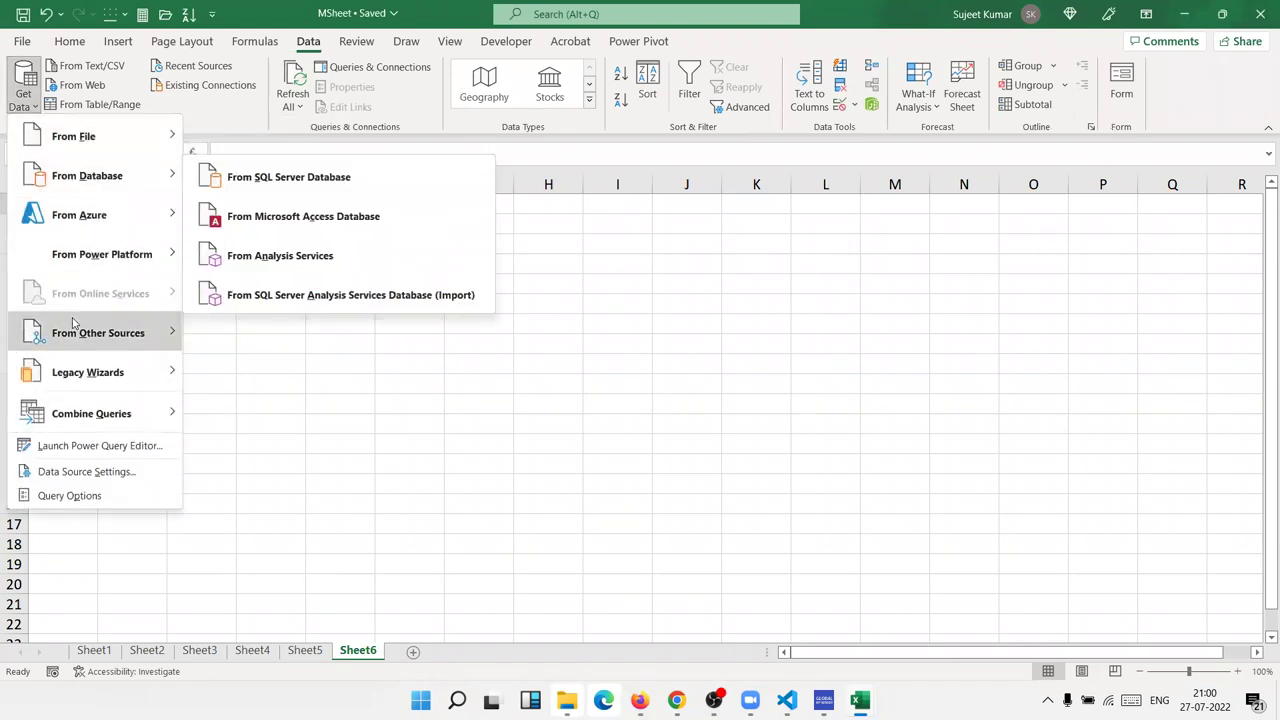
mouse_move(95, 175)
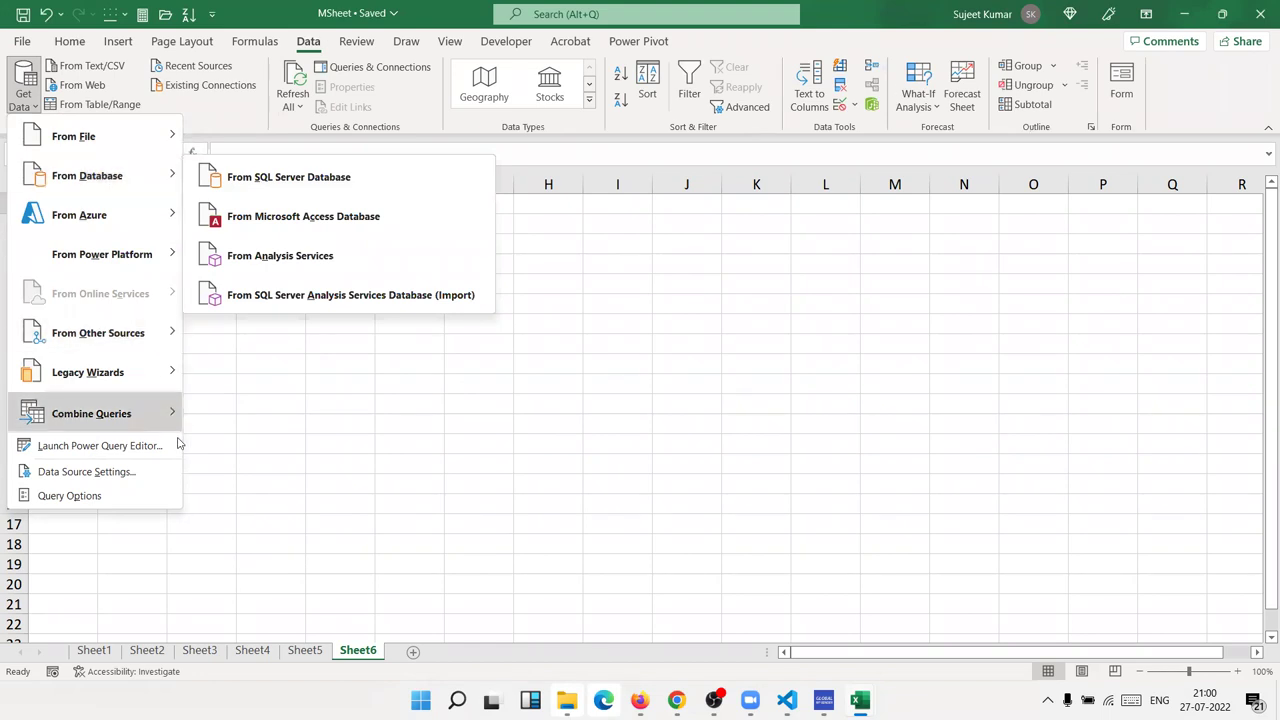
click(303, 441)
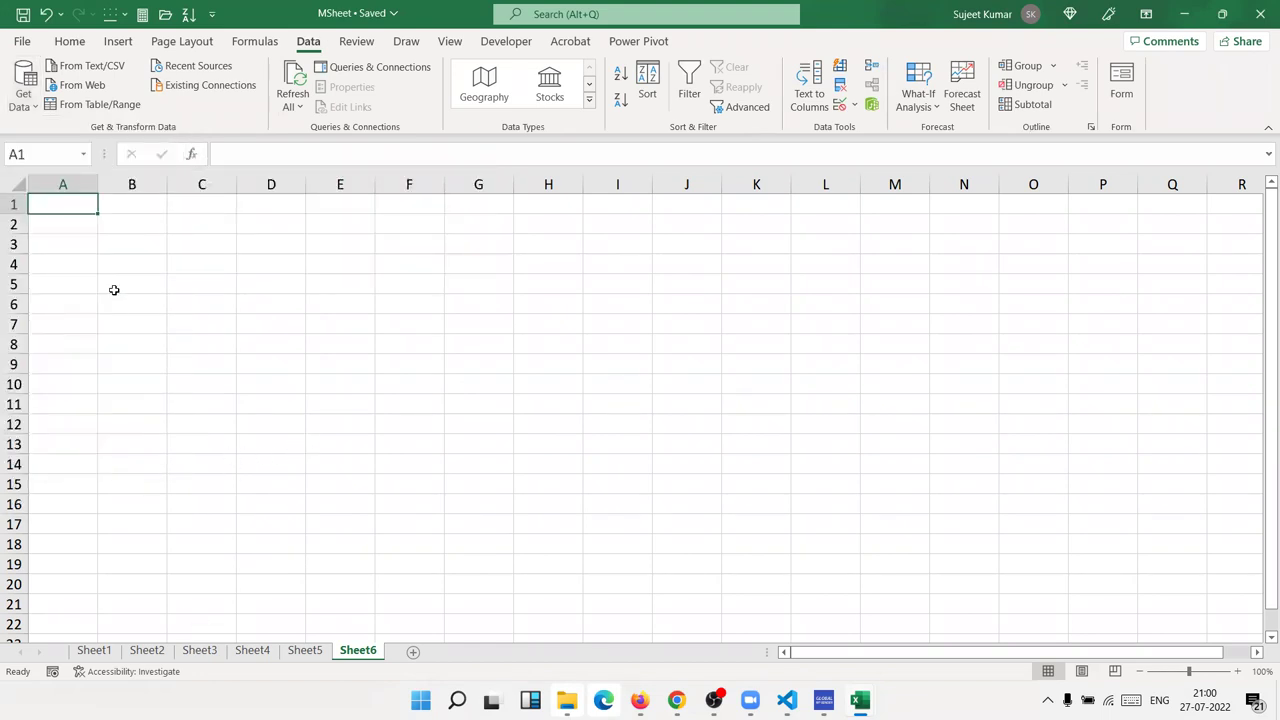
click(23, 97)
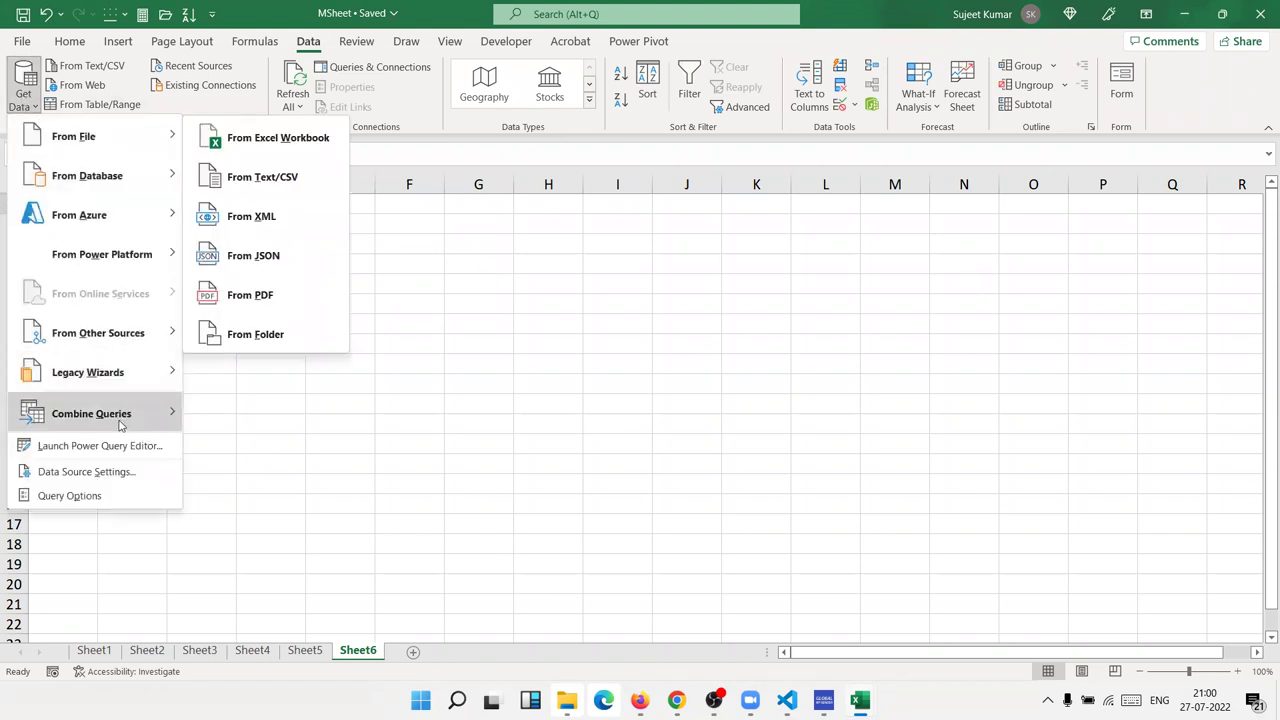
click(342, 577)
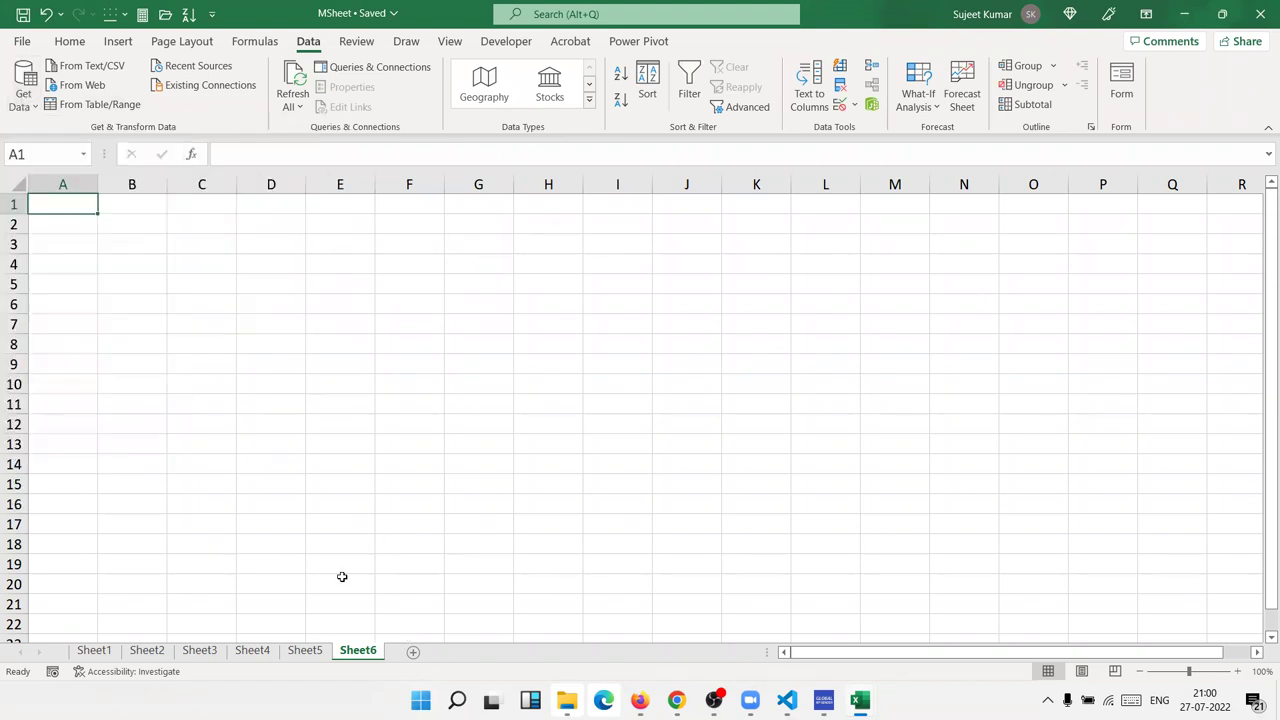
click(94, 650)
- Review the Name and Jan–Jul data on Sheet1 through Sheet5, then return to empty Sheet6
click(147, 650)
click(197, 650)
click(252, 650)
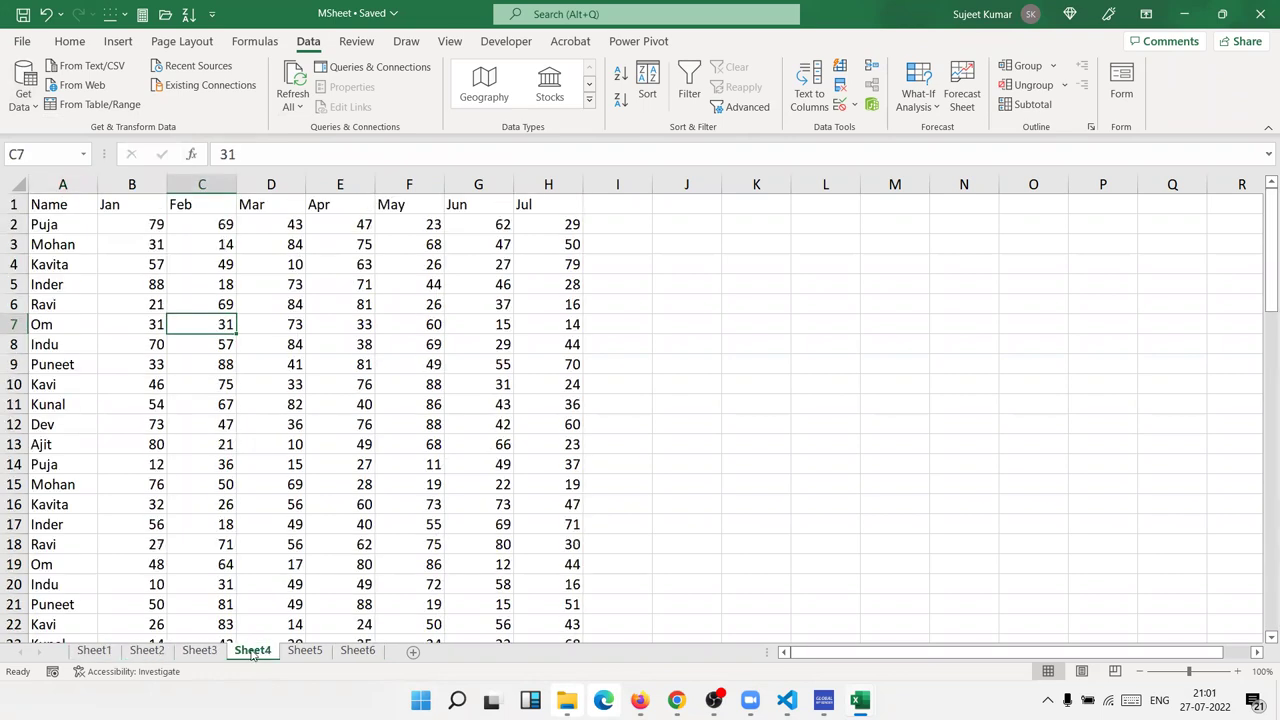
click(302, 650)
click(357, 650)
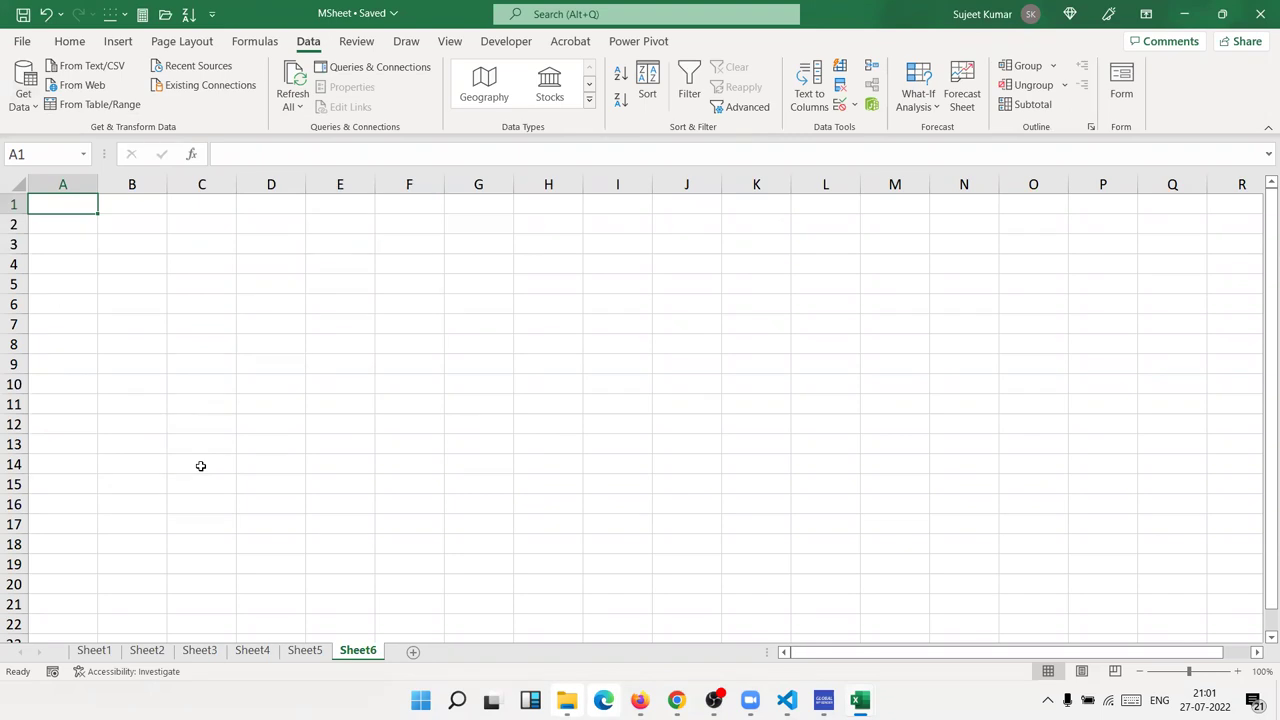
click(110, 651)
click(168, 652)
click(212, 652)
click(252, 652)
click(290, 652)
click(350, 652)
- Open the Data > Get Data list to choose a file source
click(22, 106)
click(465, 255)
click(22, 100)
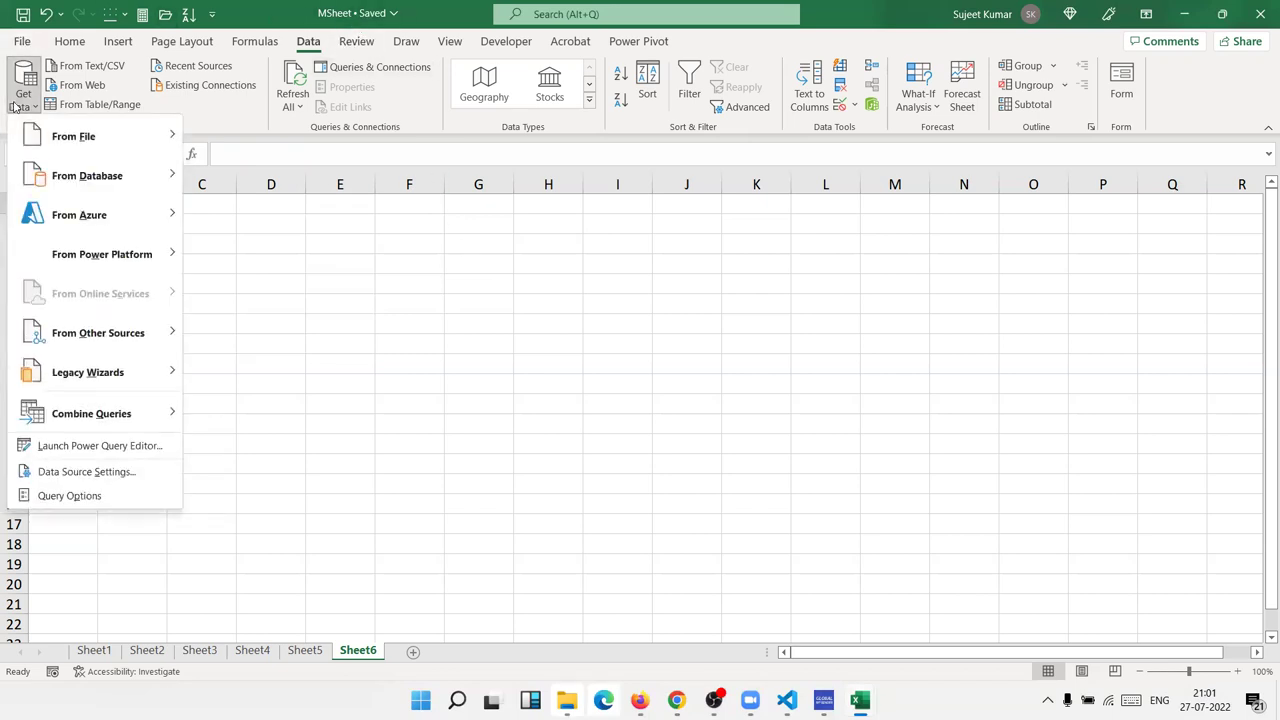
mouse_move(95, 136)
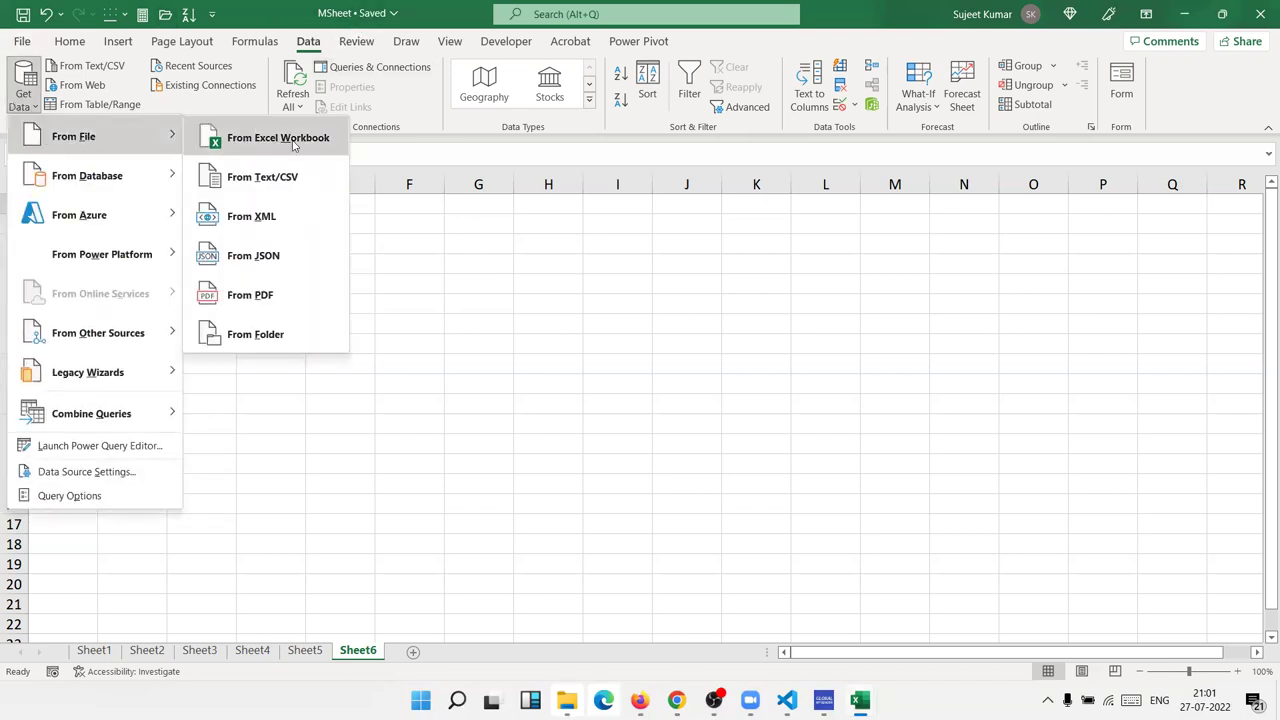
- Import from Excel Workbook, choosing the MSheet file to open the Navigator
click(295, 140)
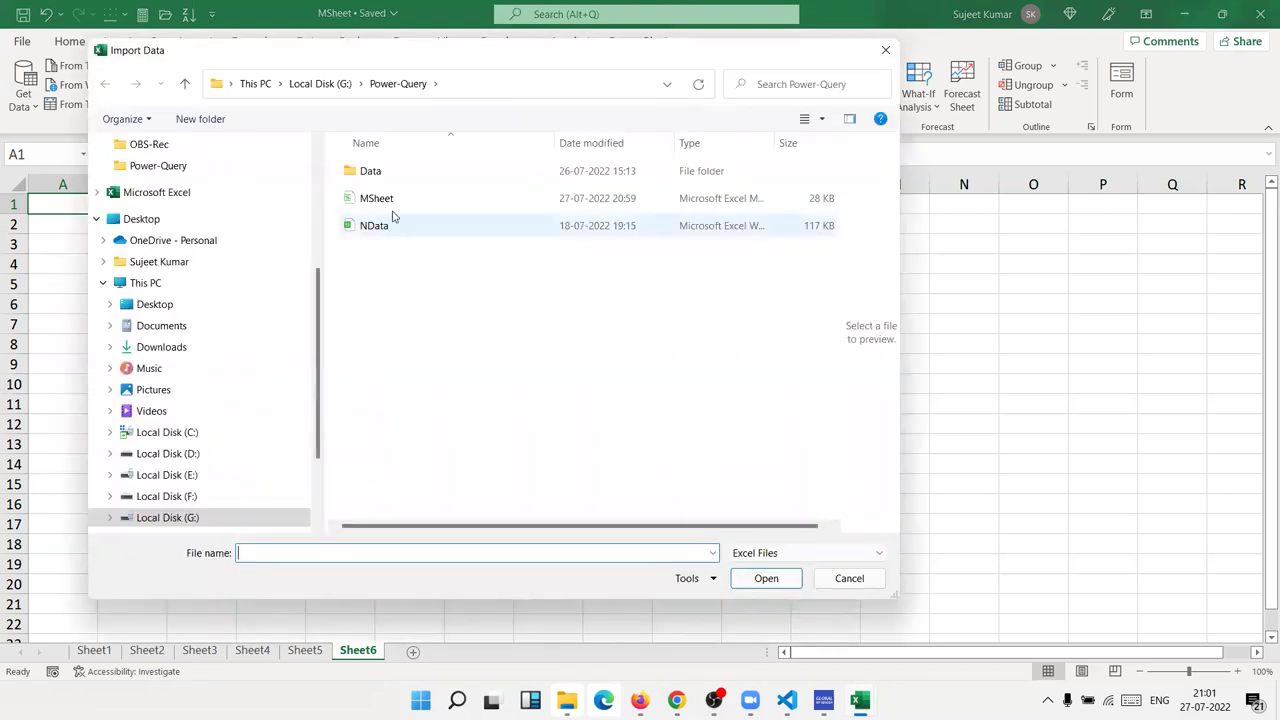
click(390, 200)
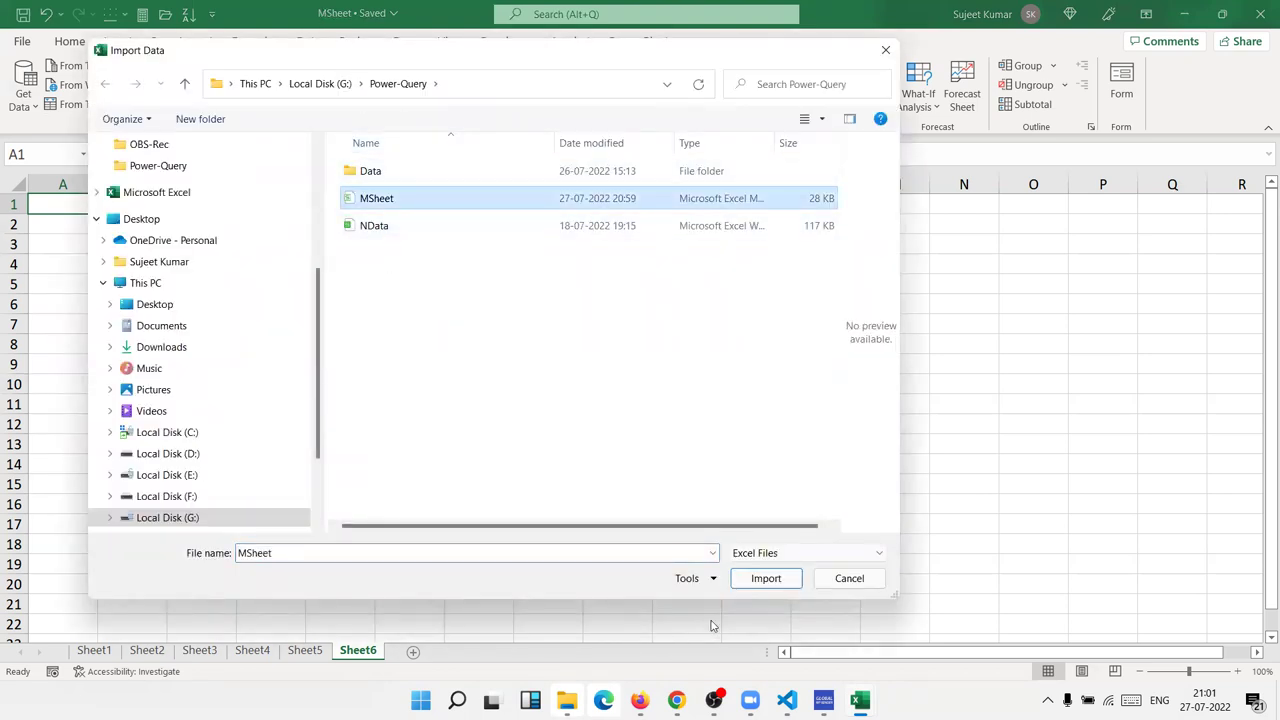
click(765, 579)
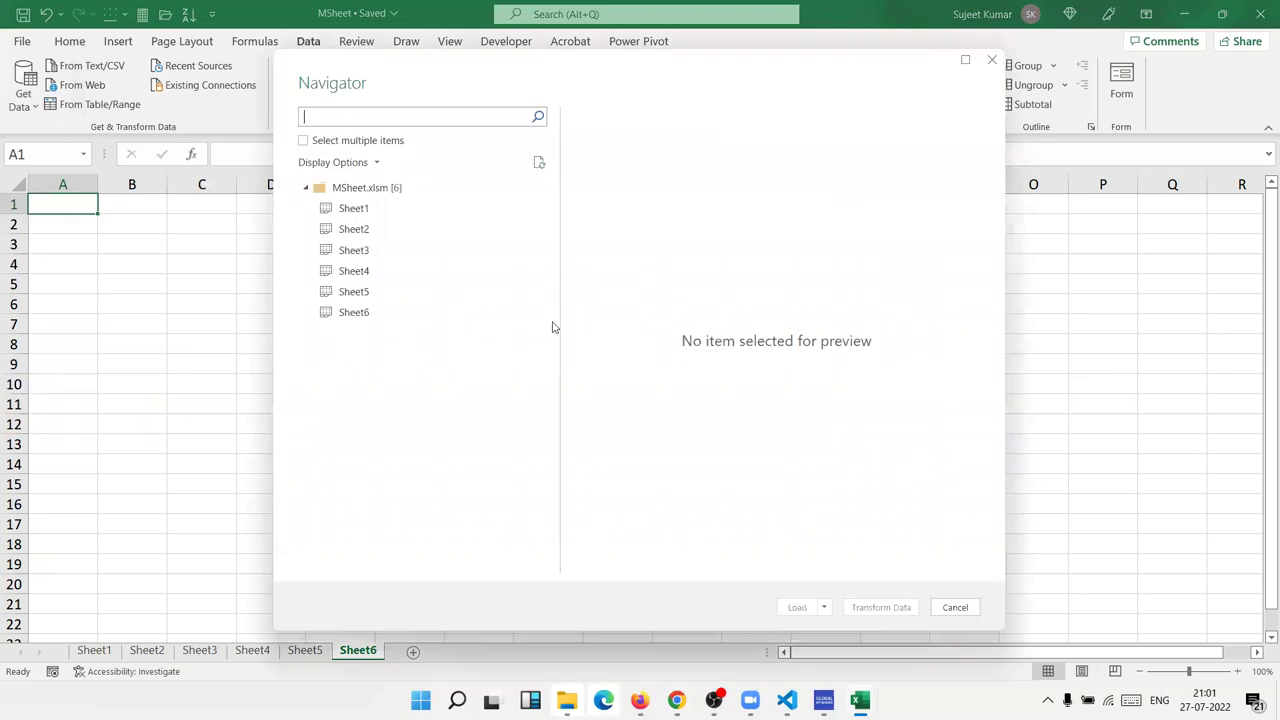
- Preview Sheet1 and Sheet2, enable Select multiple items, and check Sheet1 through Sheet3
click(389, 210)
click(387, 229)
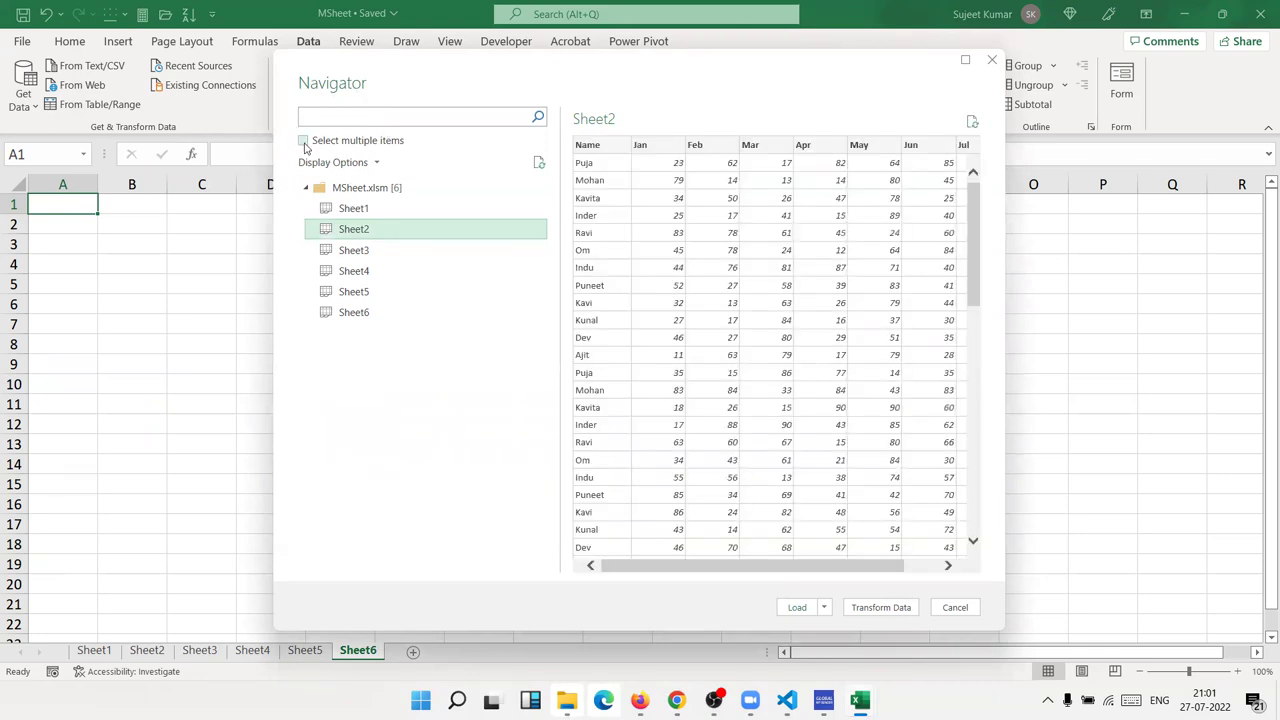
click(304, 143)
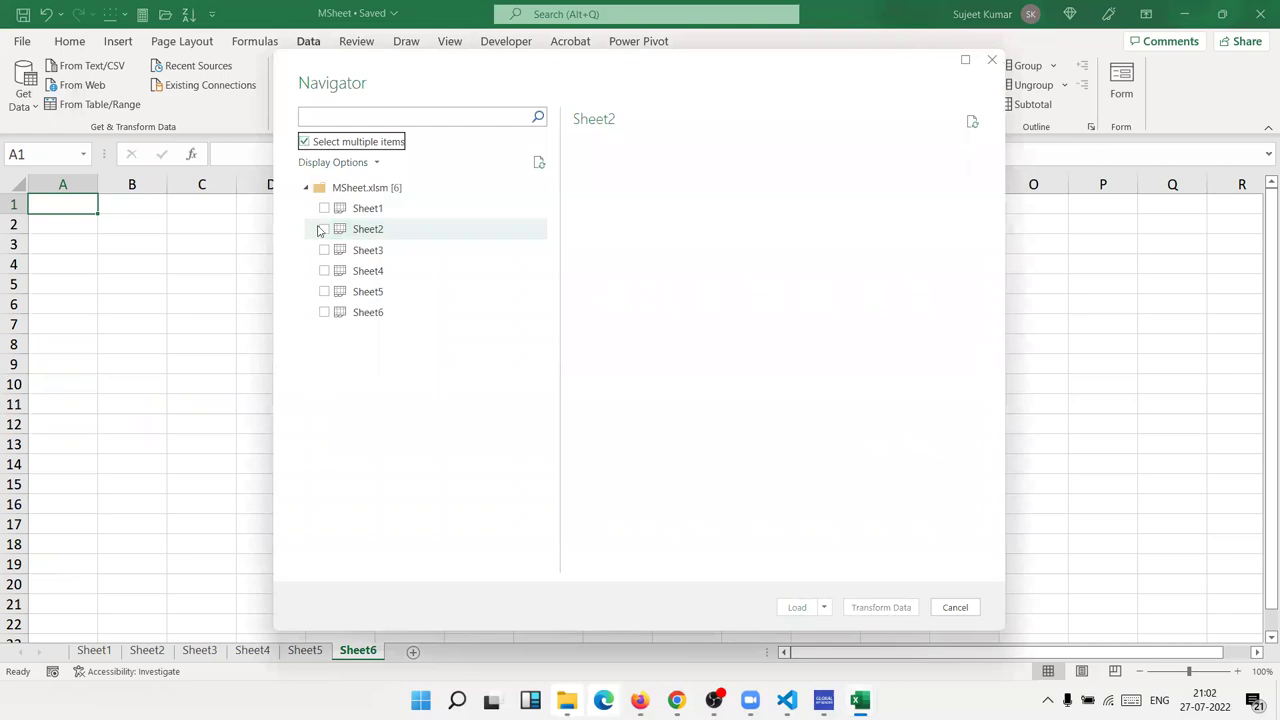
click(323, 209)
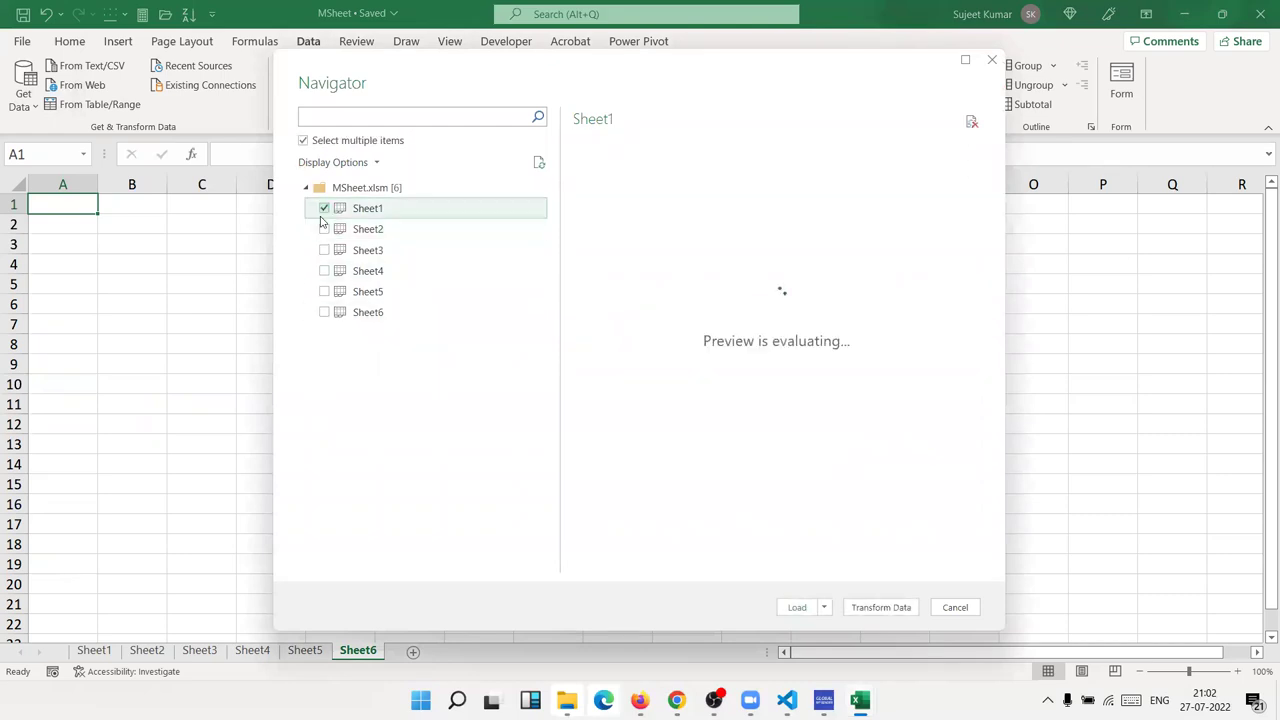
click(322, 228)
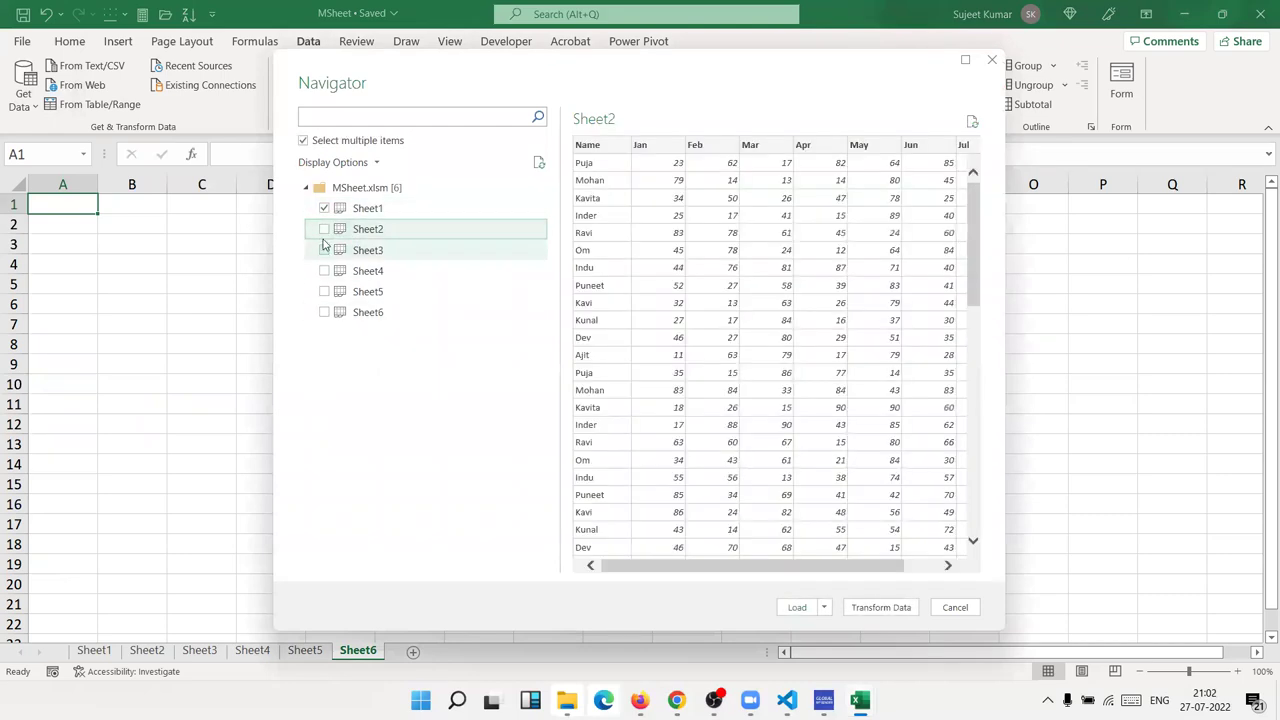
click(324, 250)
- Check Sheet4 and Sheet5, leaving empty Sheet6 unchecked, and glance at the Load options
click(326, 270)
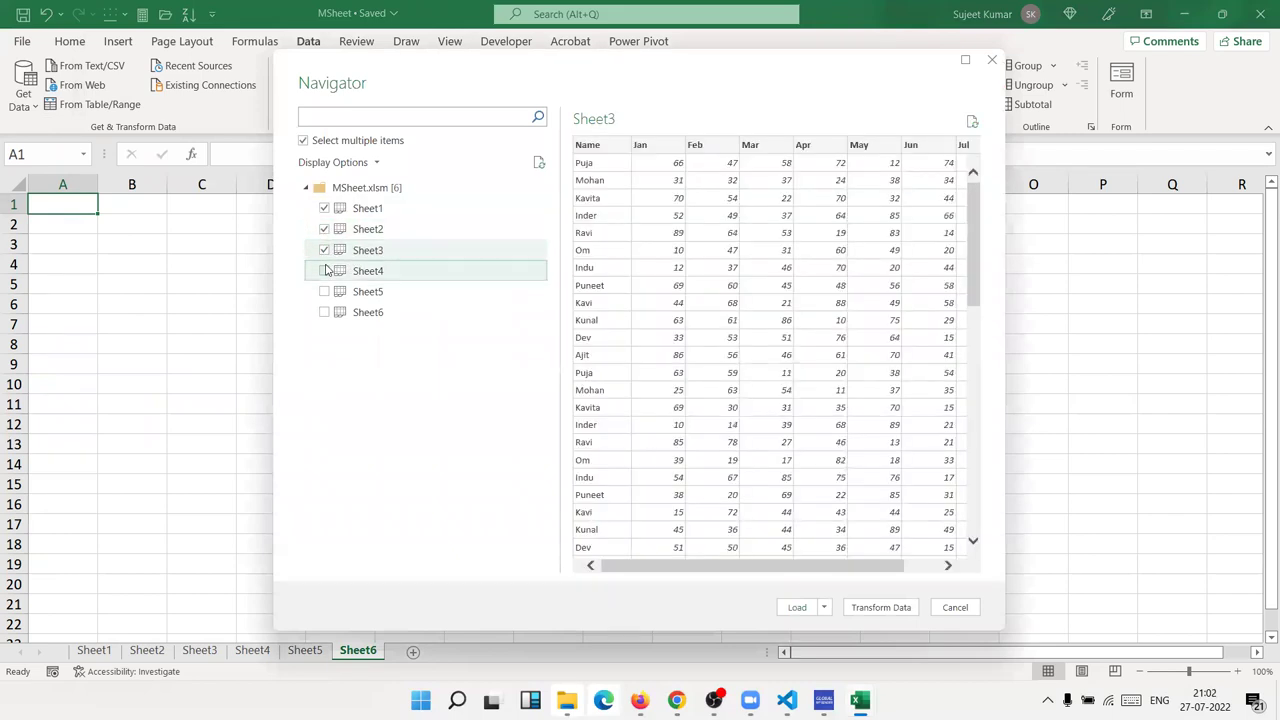
click(325, 271)
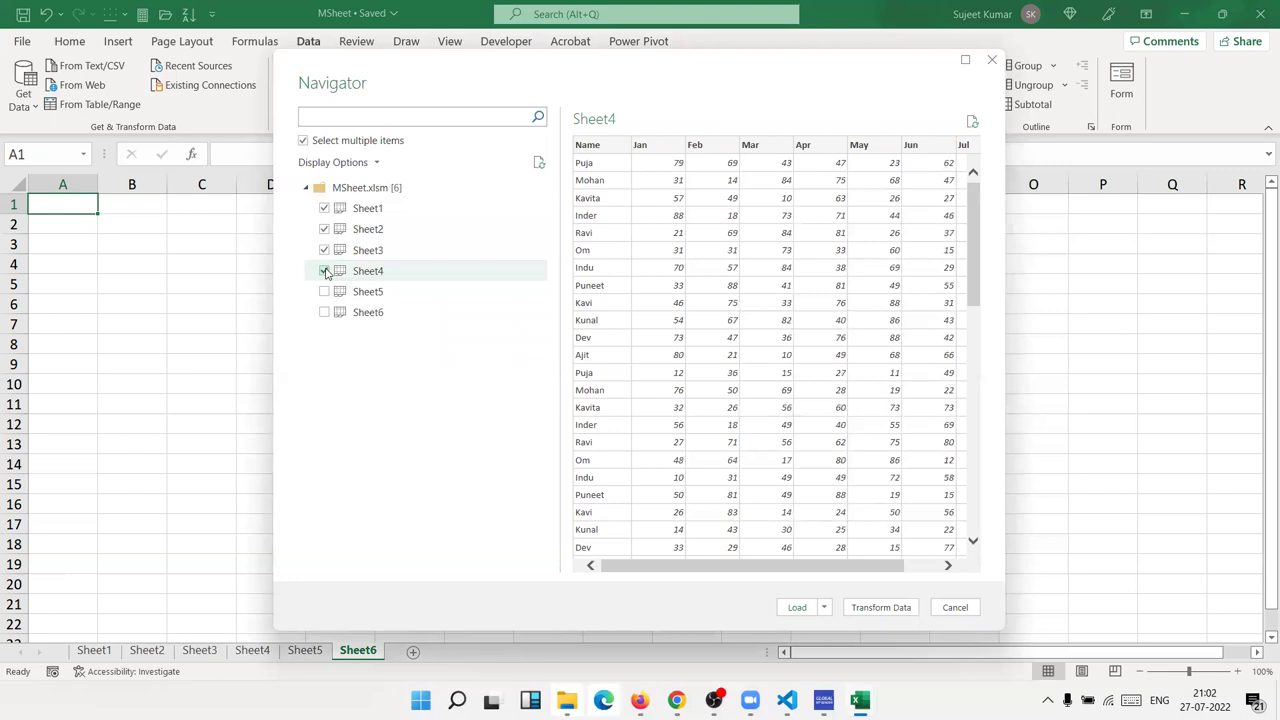
click(318, 293)
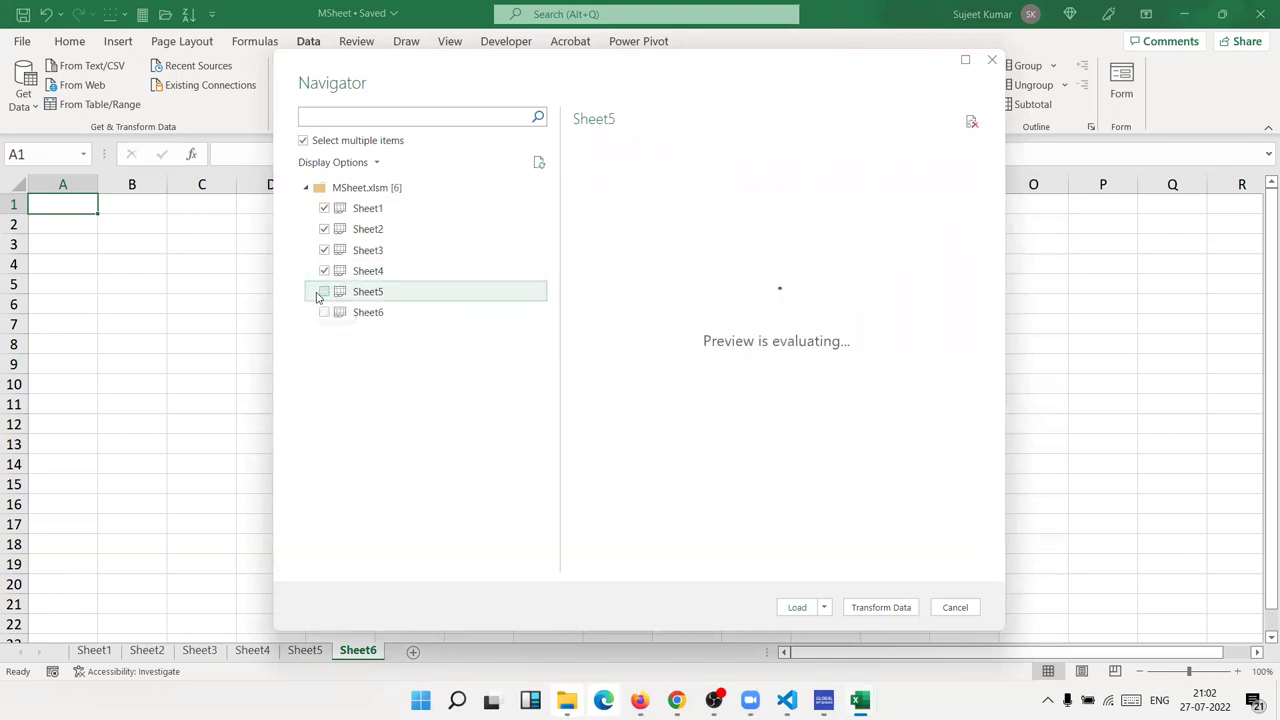
click(325, 292)
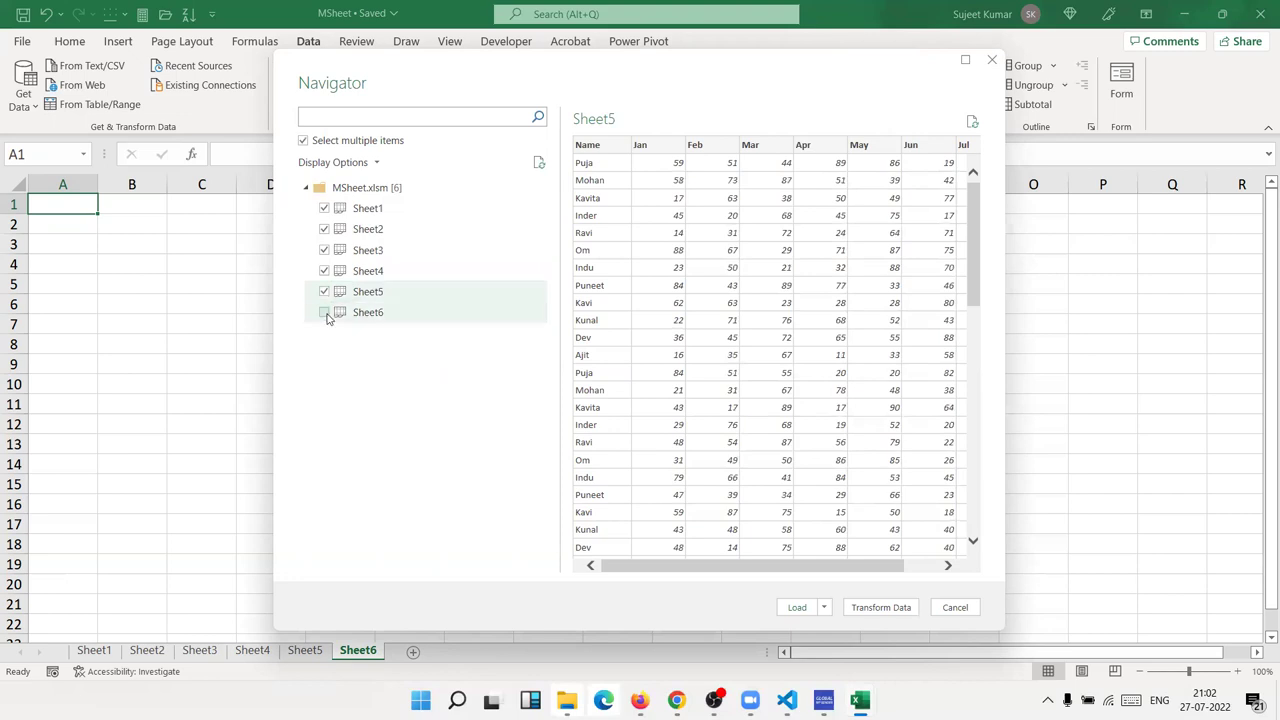
click(325, 313)
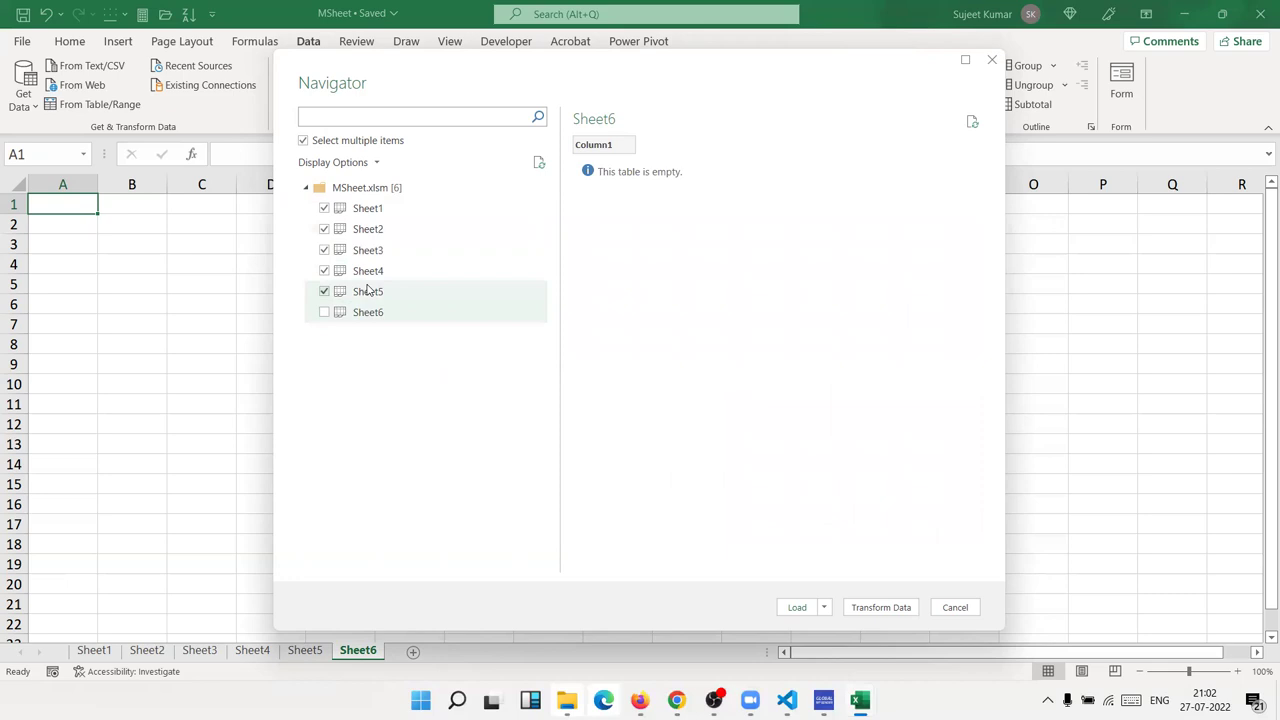
click(824, 609)
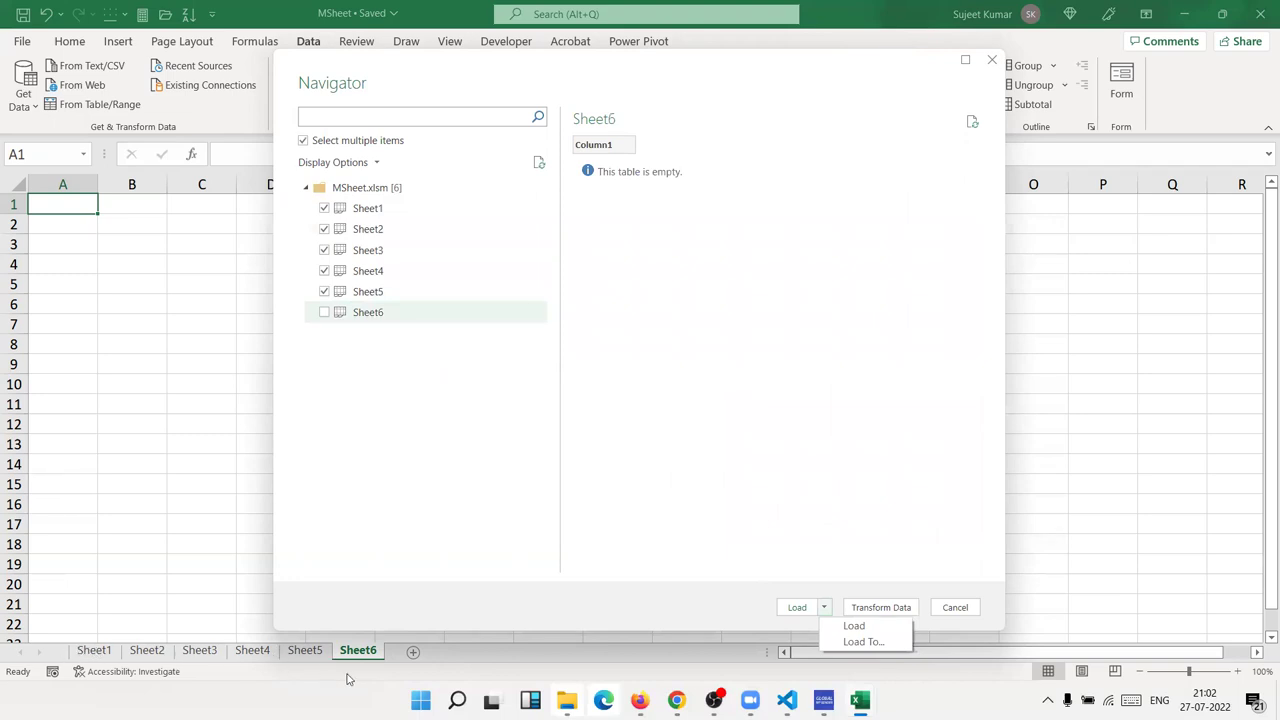
click(627, 353)
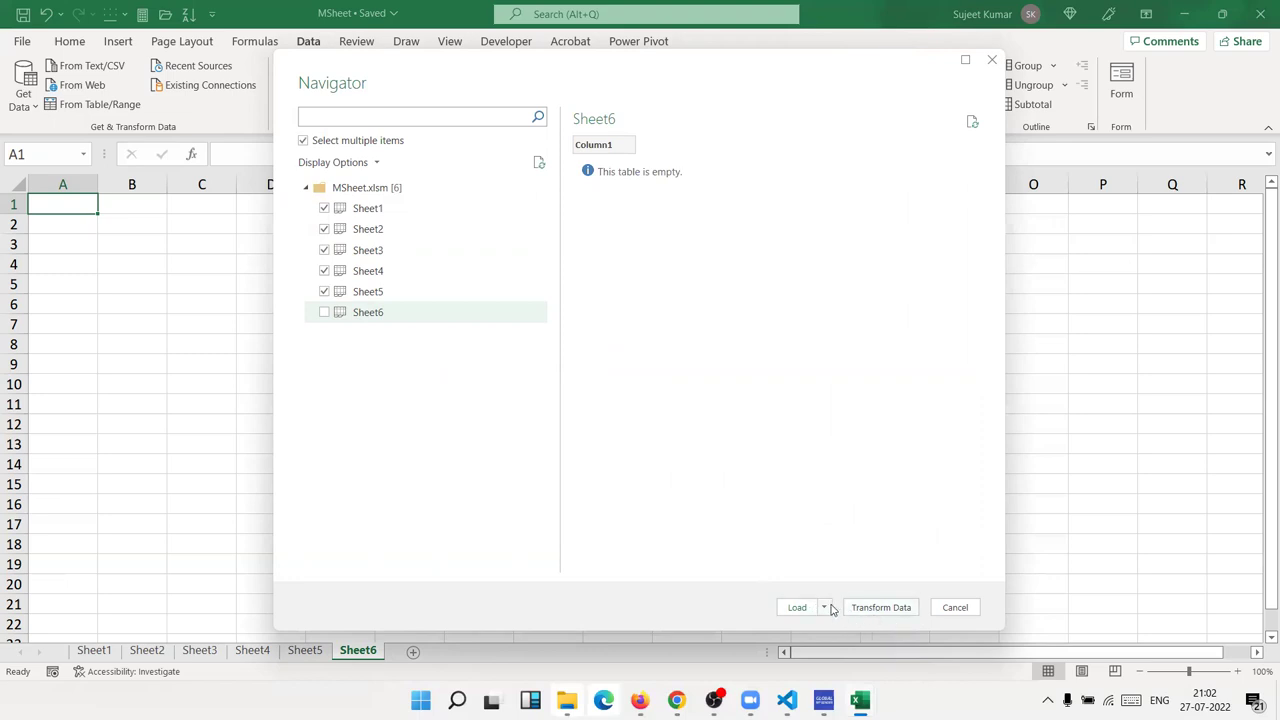
- Choose Load To… for the five sheet queries and wait for the Import Data dialog
click(826, 608)
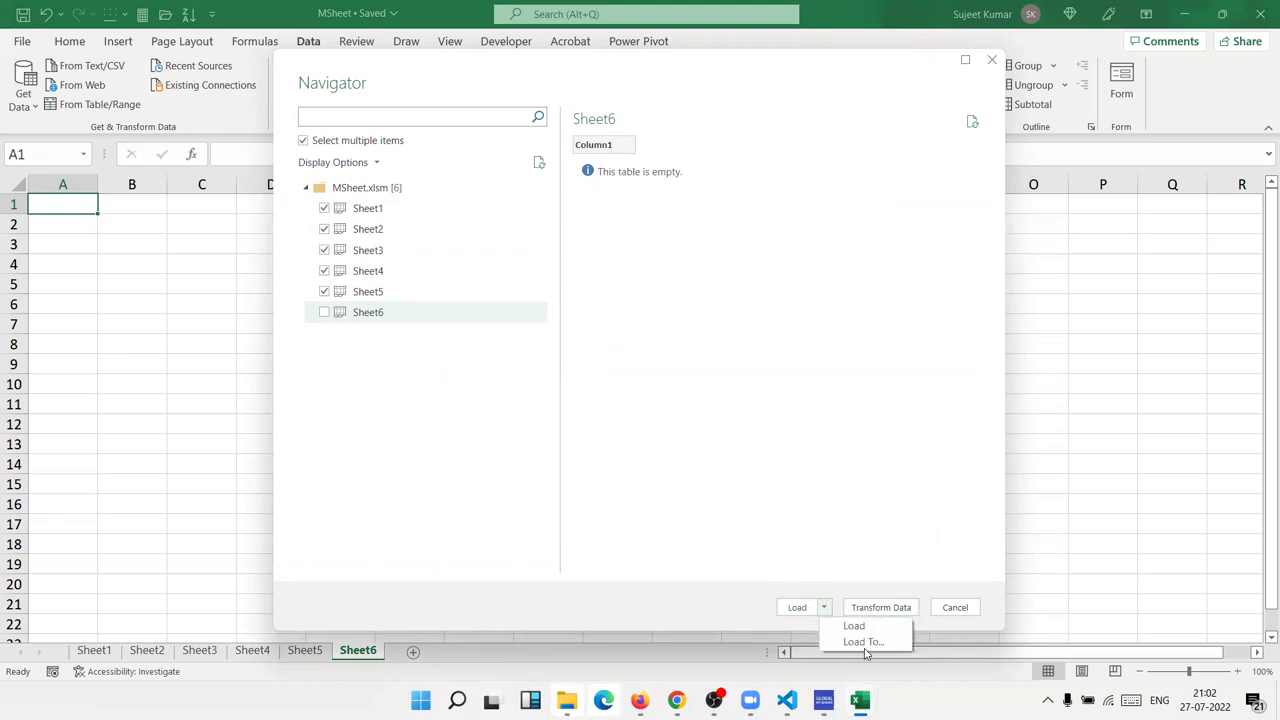
click(865, 643)
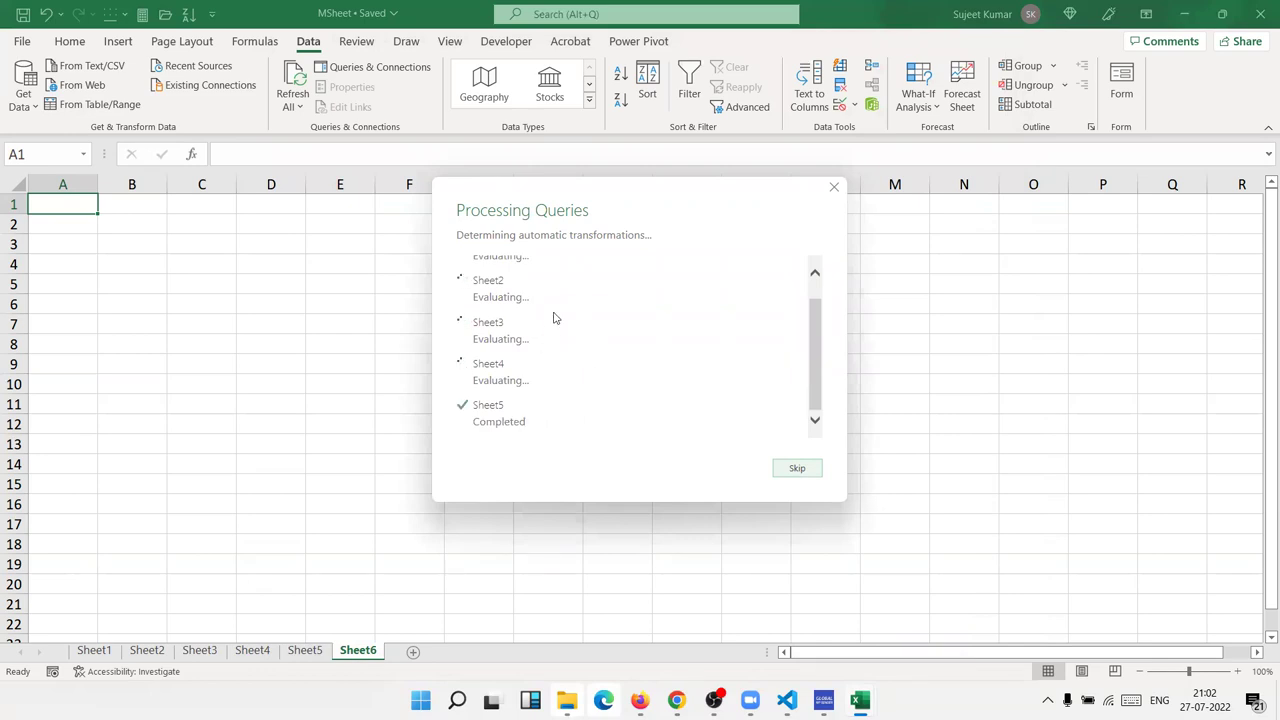
scroll(536, 421, up, 1)
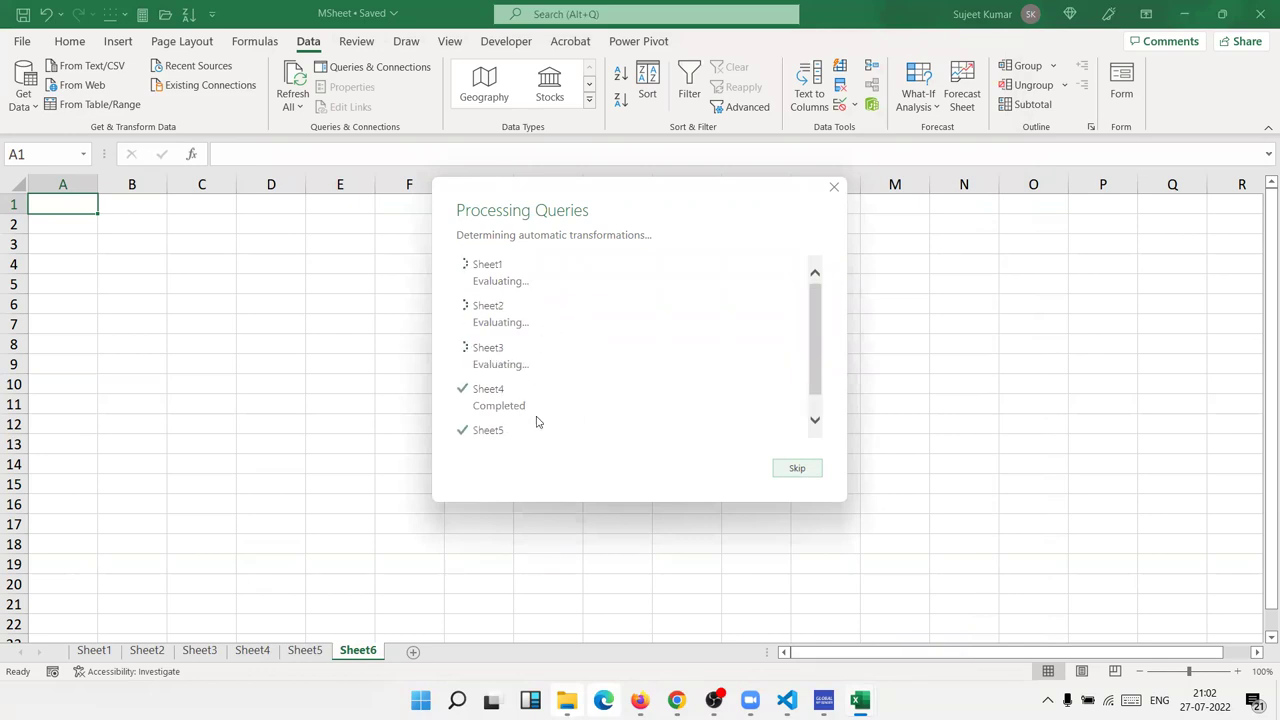
scroll(536, 421, down, 1)
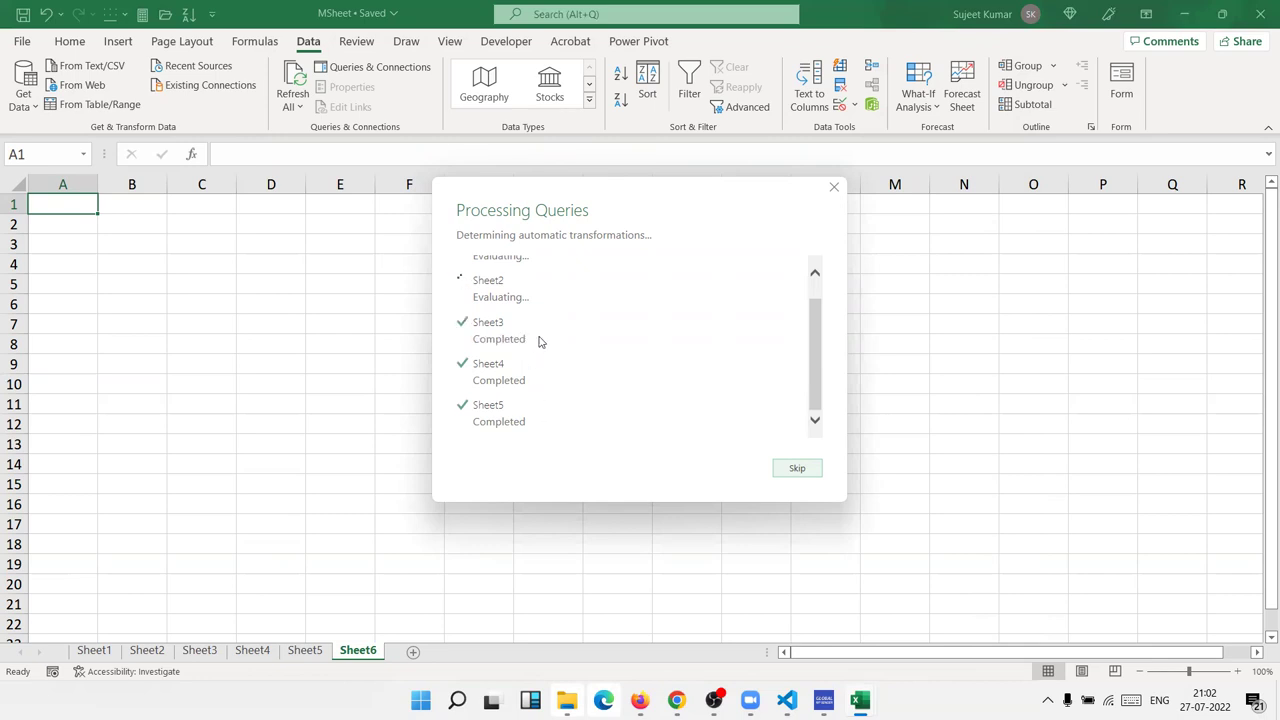
scroll(538, 341, up, 1)
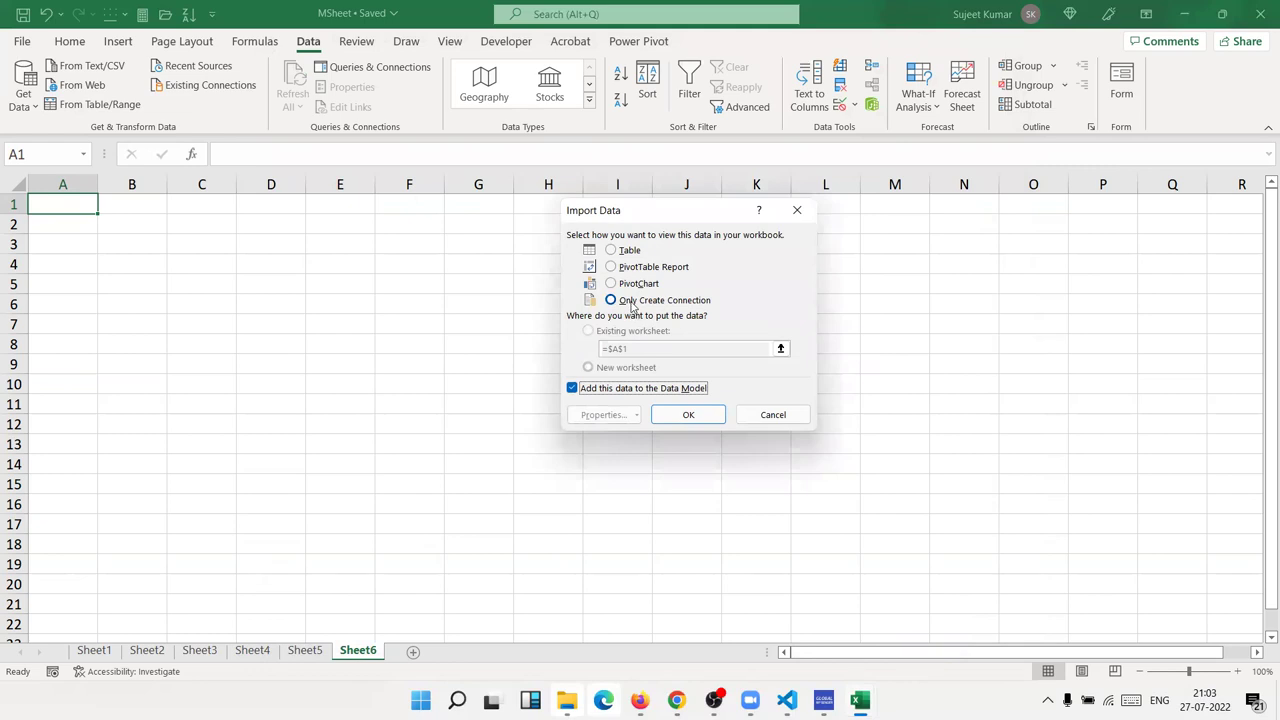
- Load the five sheets as Only Create Connection, added to the Data Model
click(626, 252)
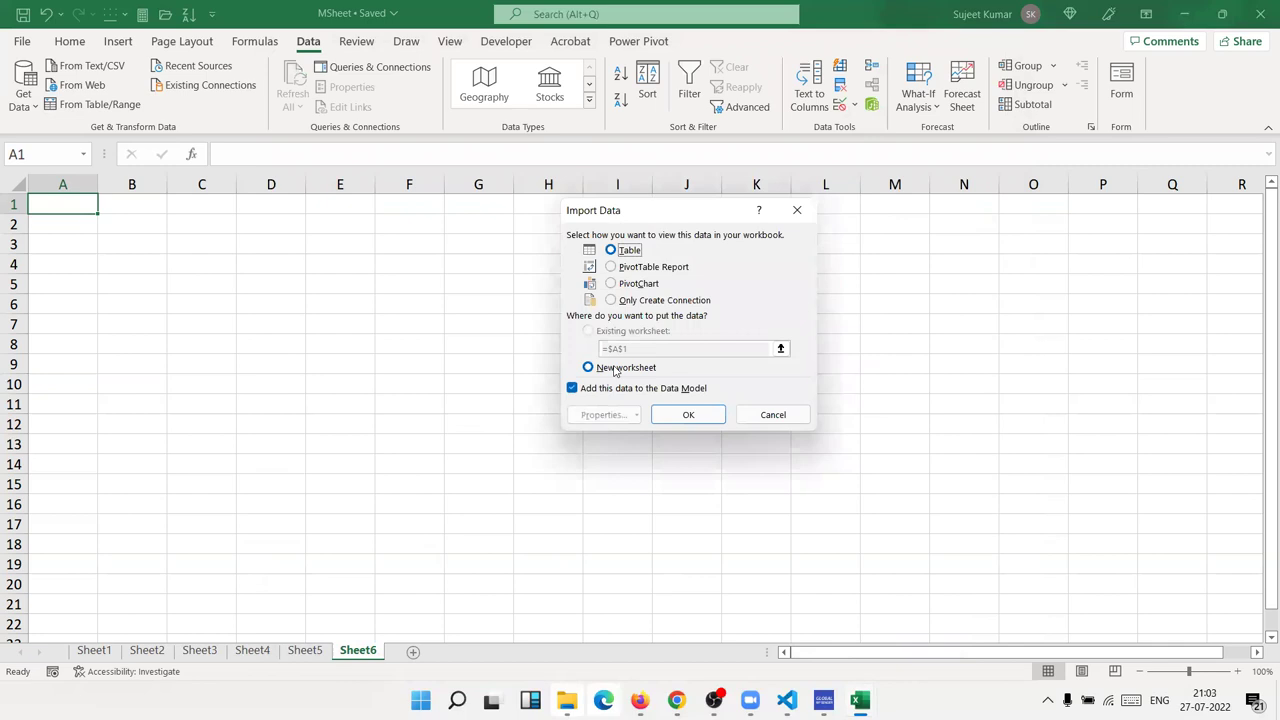
click(626, 302)
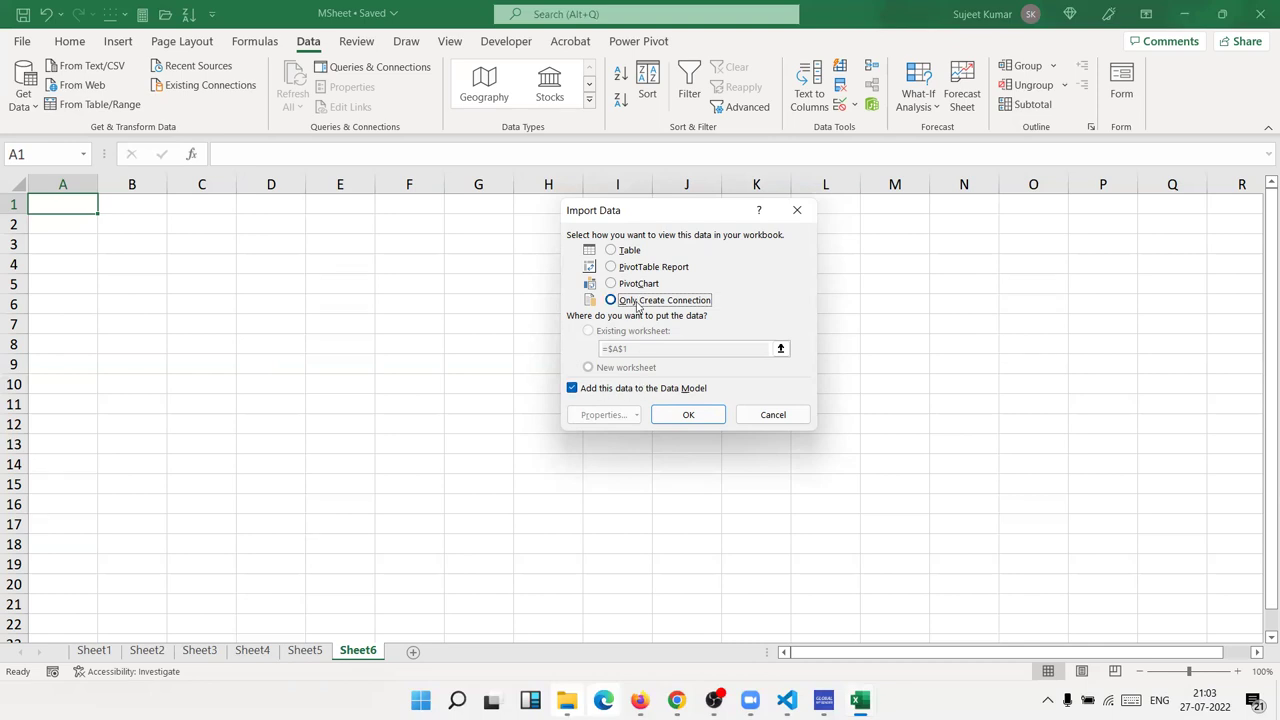
click(680, 412)
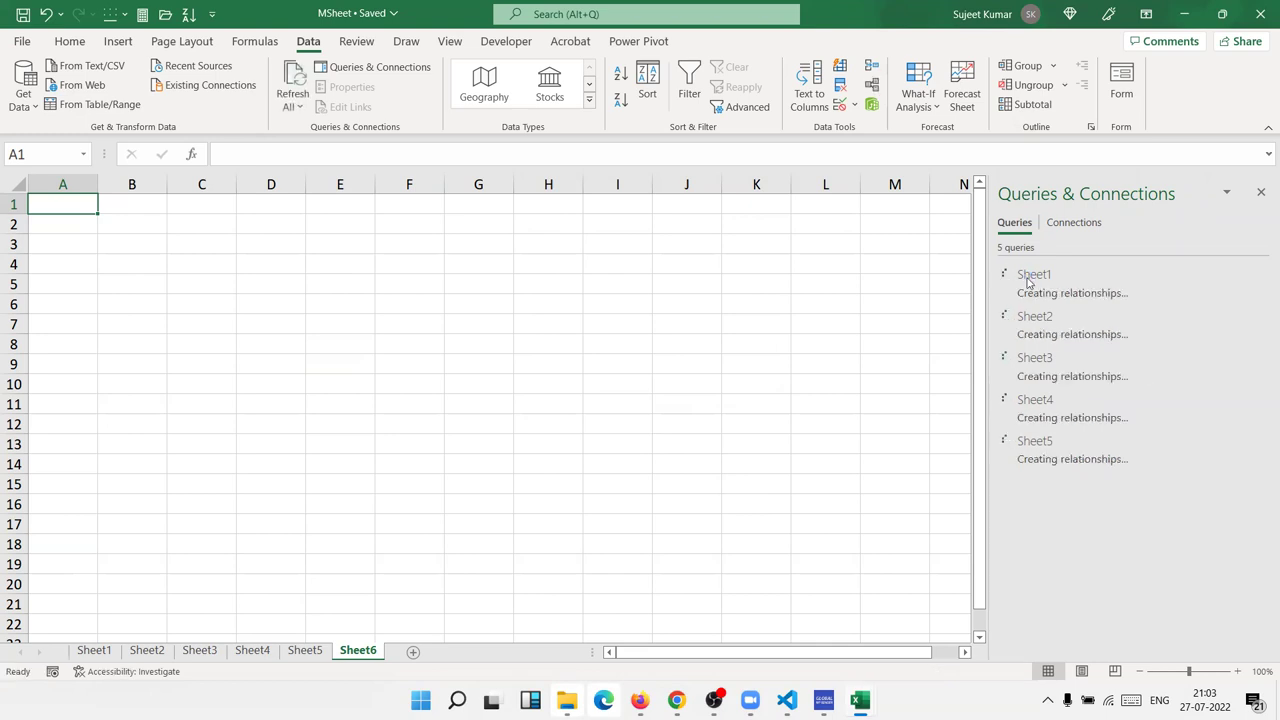
- Edit the Sheet1 query in Power Query and start Append Queries as New
right_click(1028, 281)
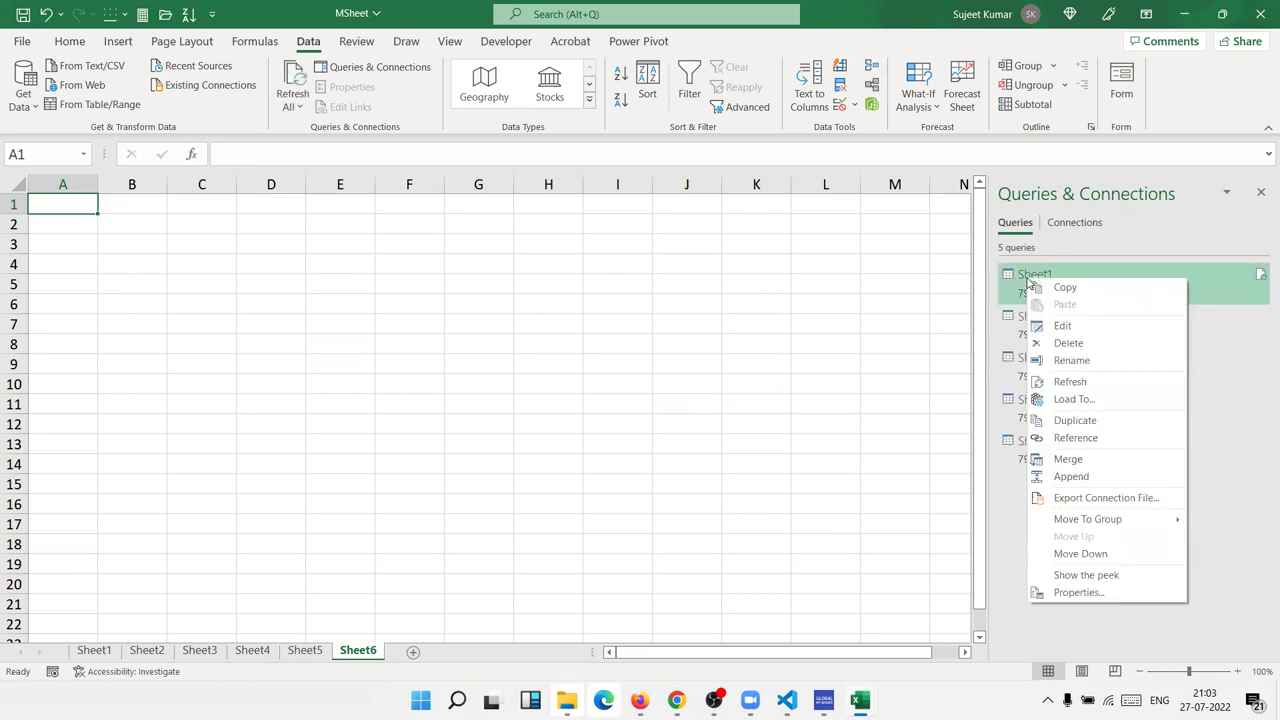
click(1064, 326)
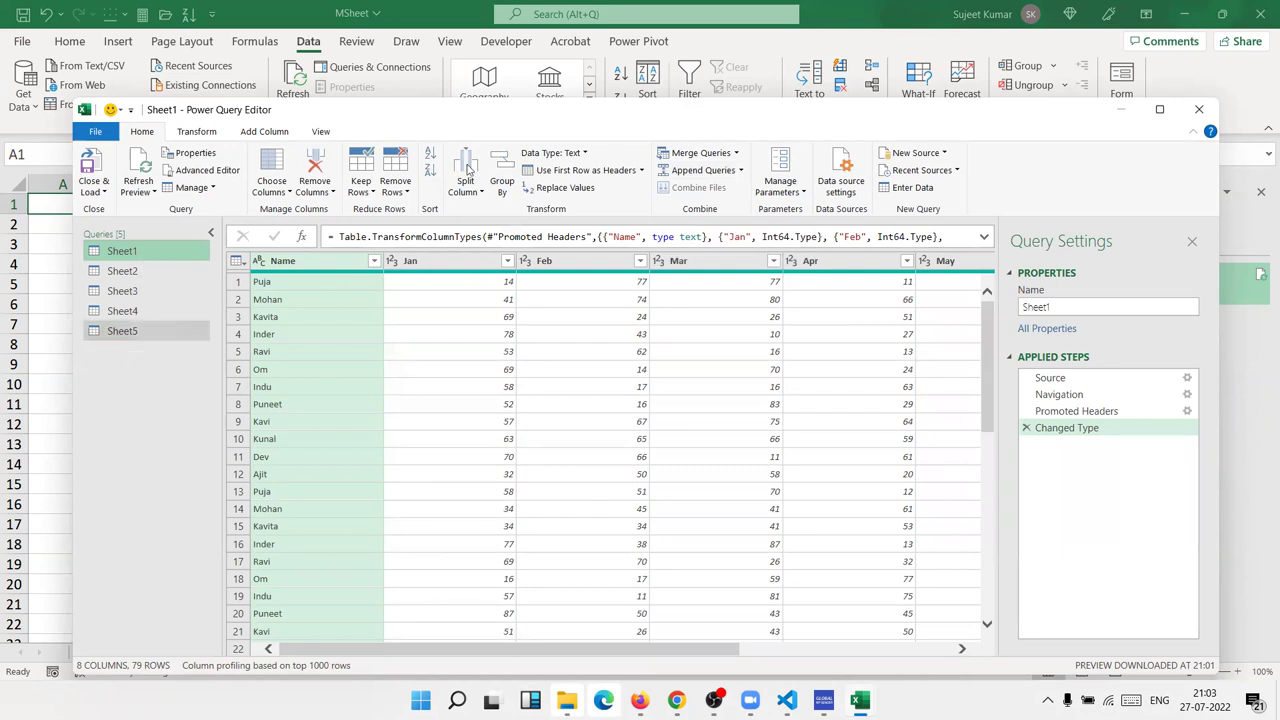
click(742, 171)
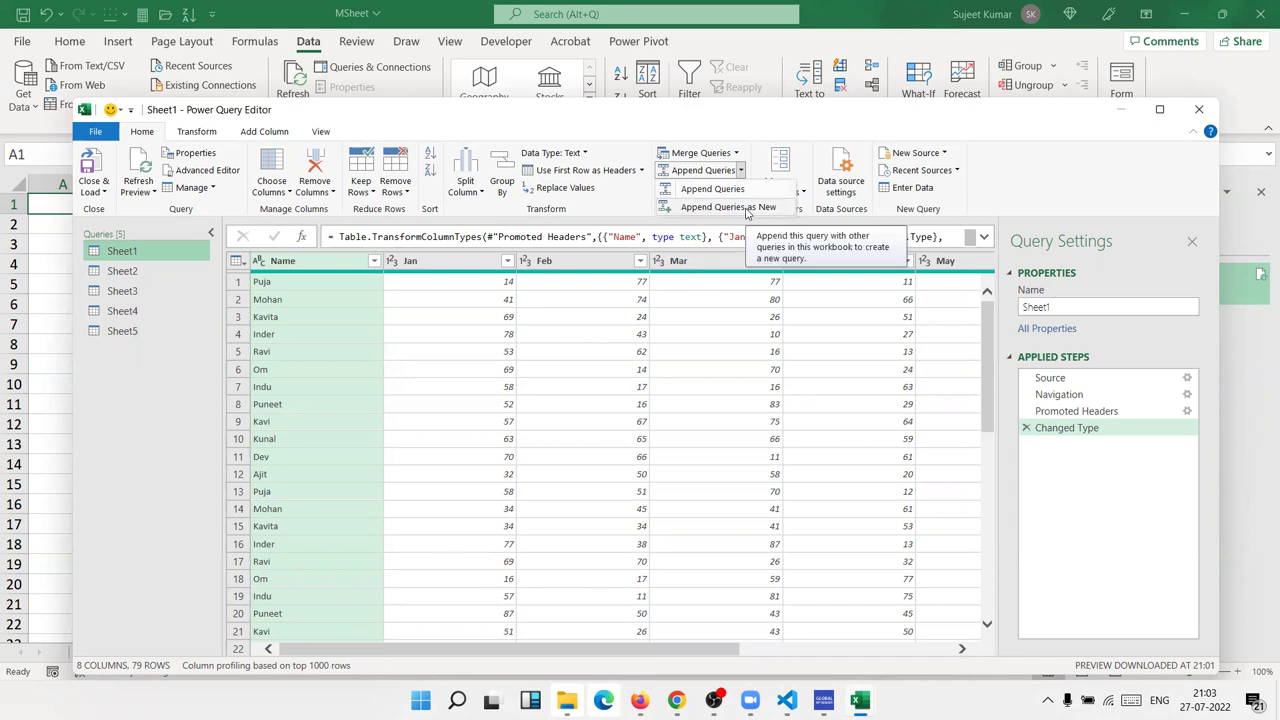
click(745, 209)
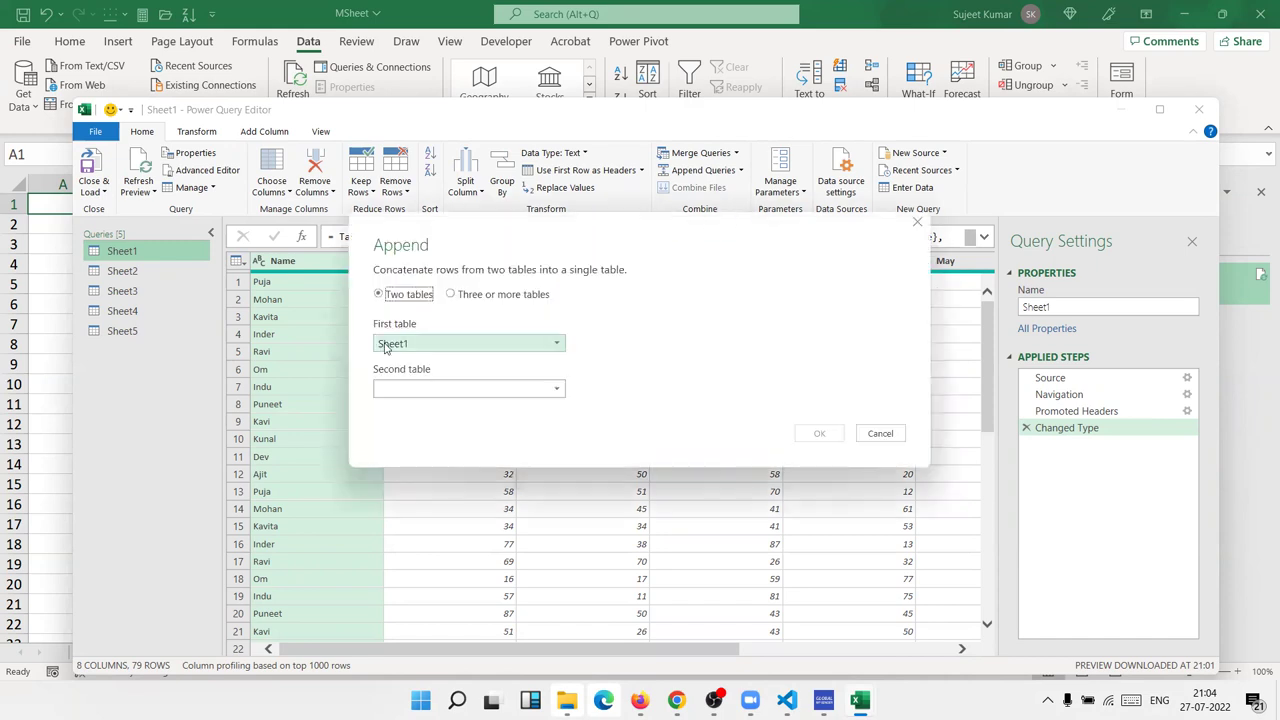
- Append Sheet1, Sheet2, Sheet3, Sheet4 and Sheet5 as three or more tables into Append1
click(451, 294)
click(417, 348)
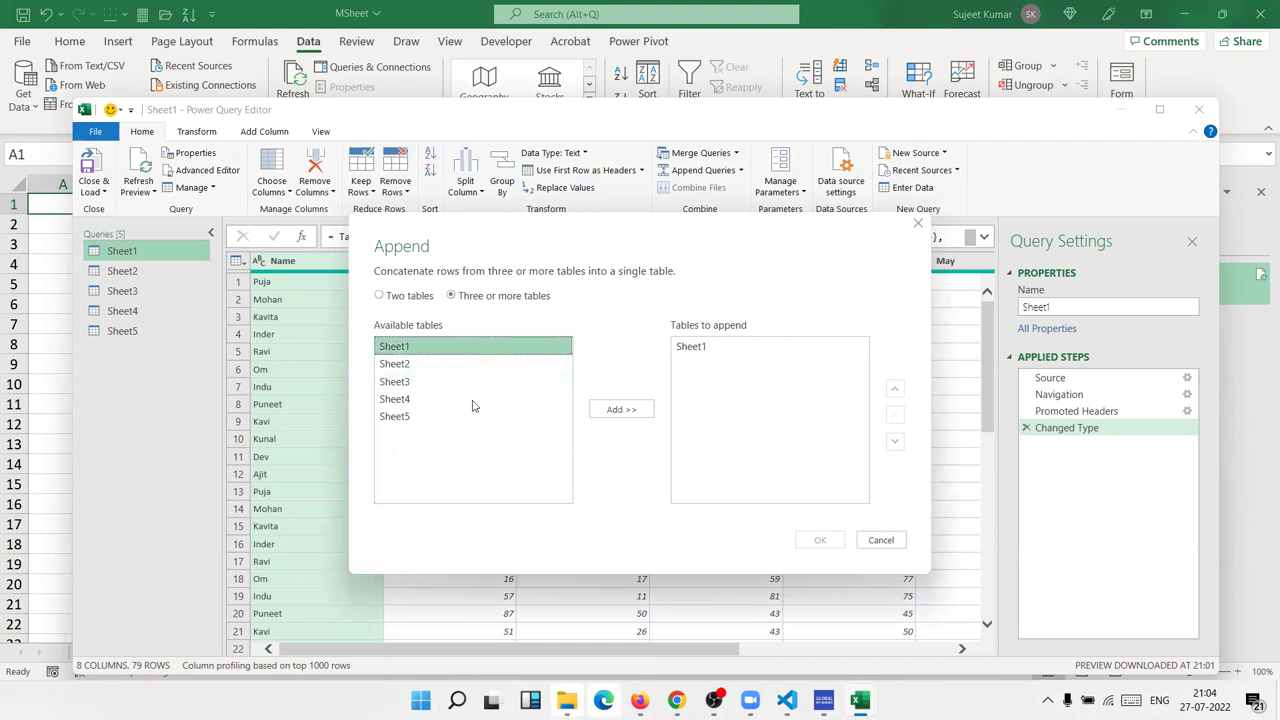
click(430, 368)
click(628, 411)
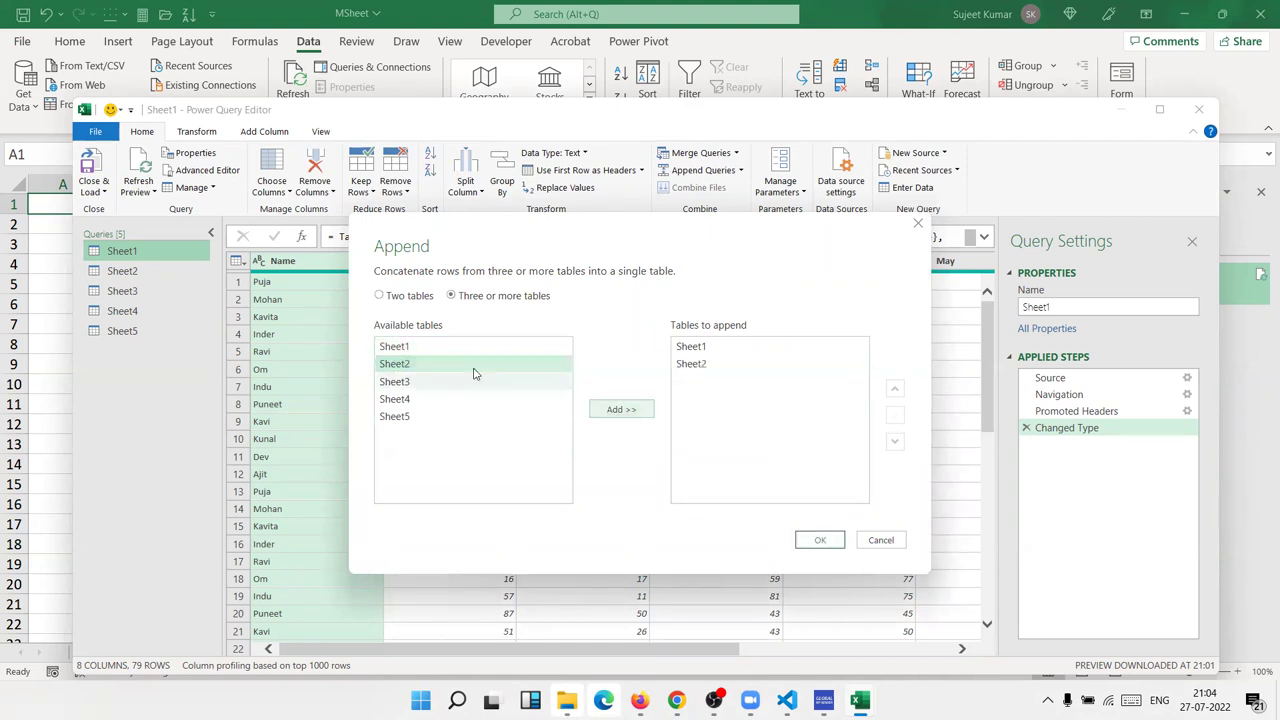
click(452, 382)
click(612, 409)
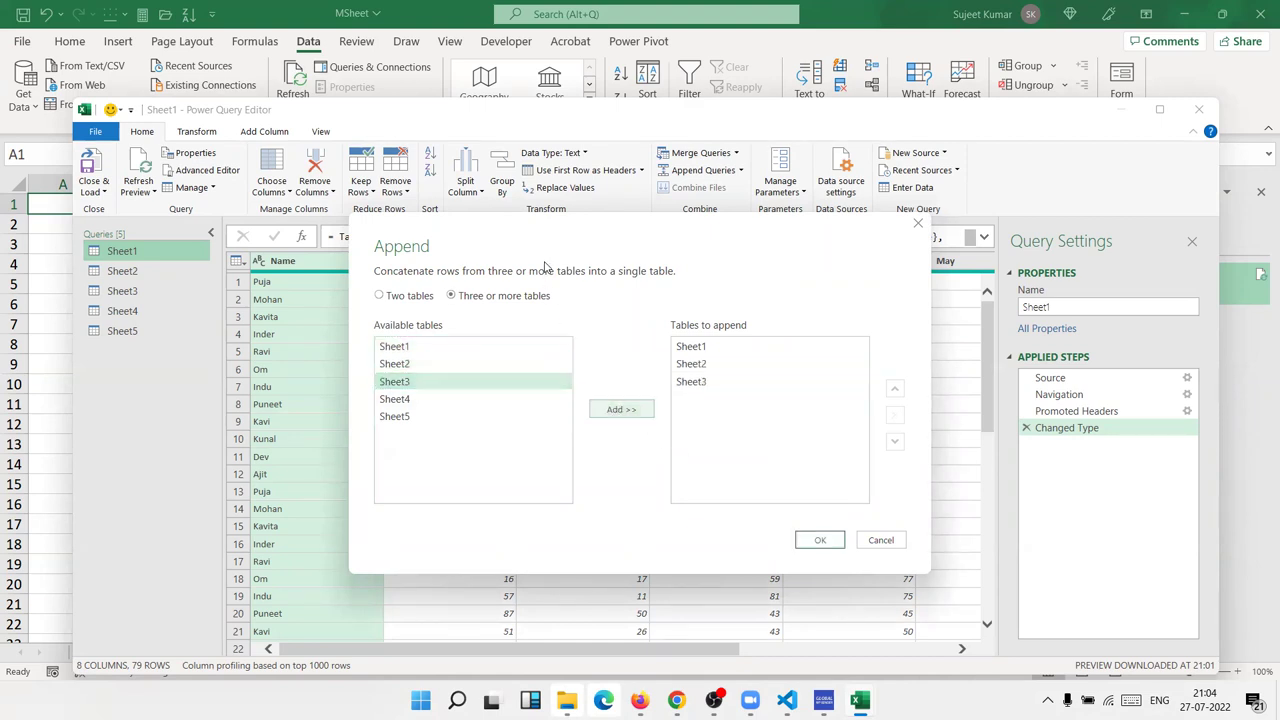
click(410, 430)
click(588, 441)
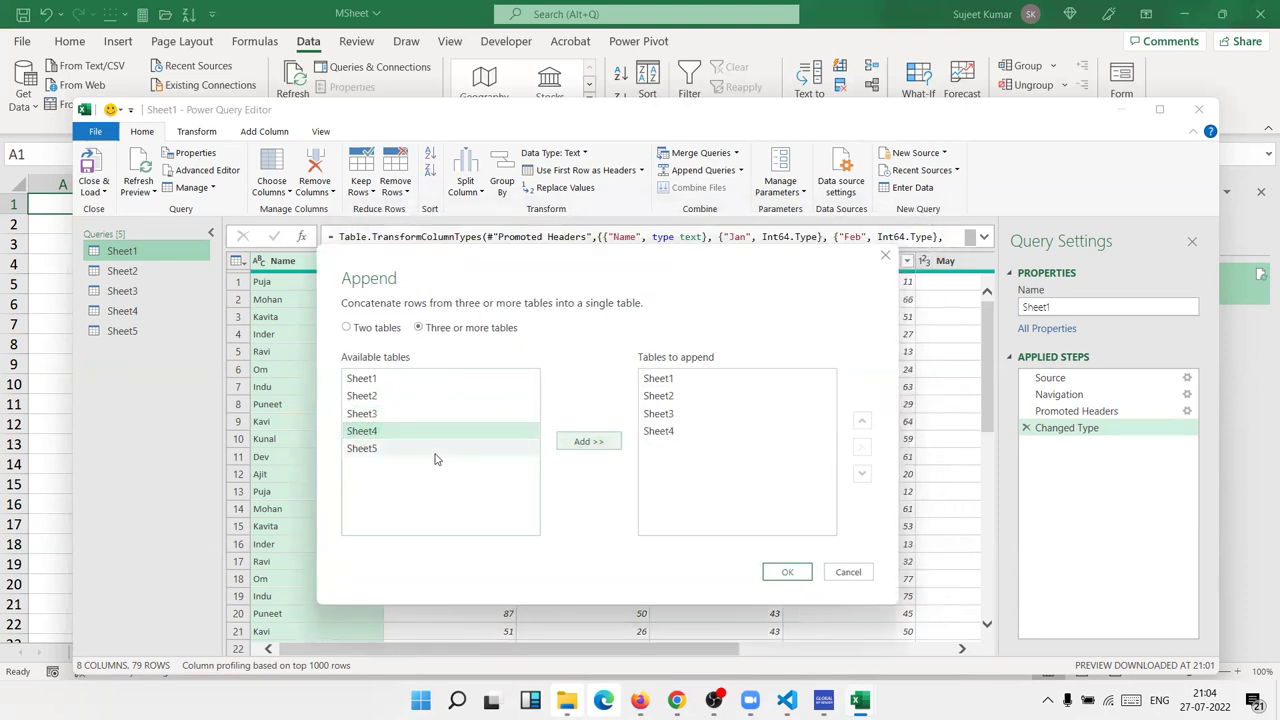
click(436, 449)
click(589, 443)
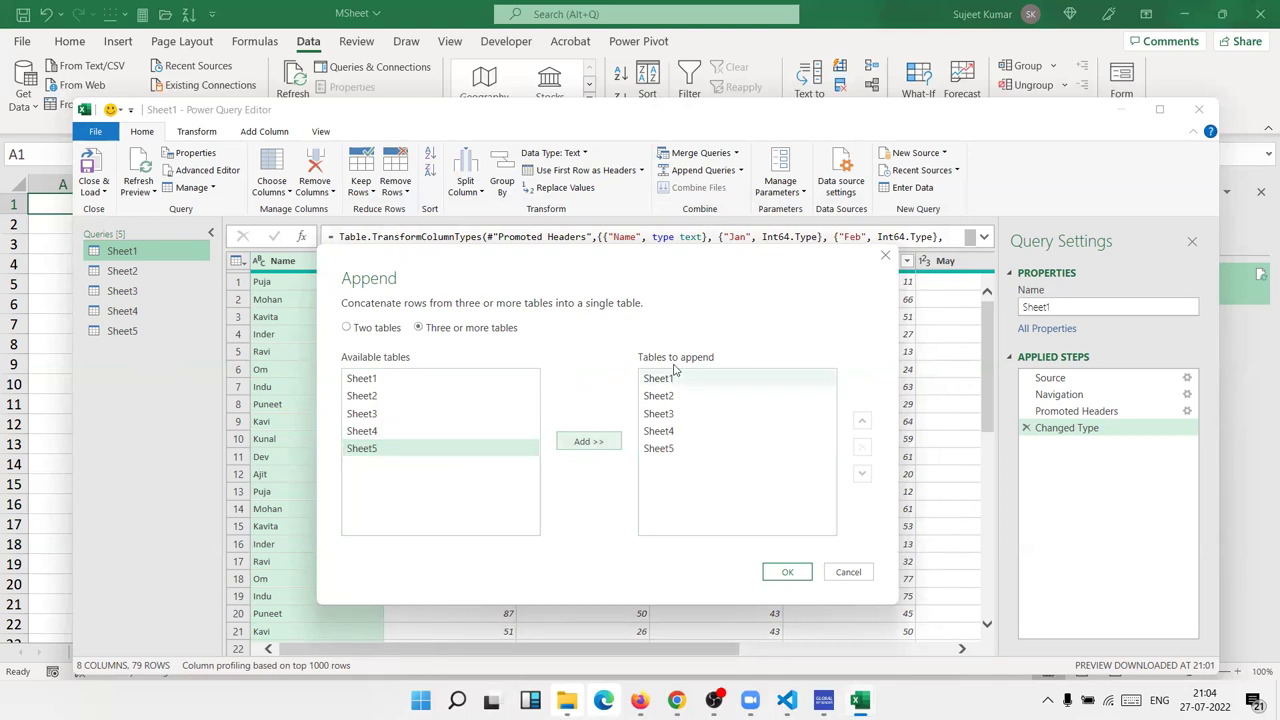
click(800, 572)
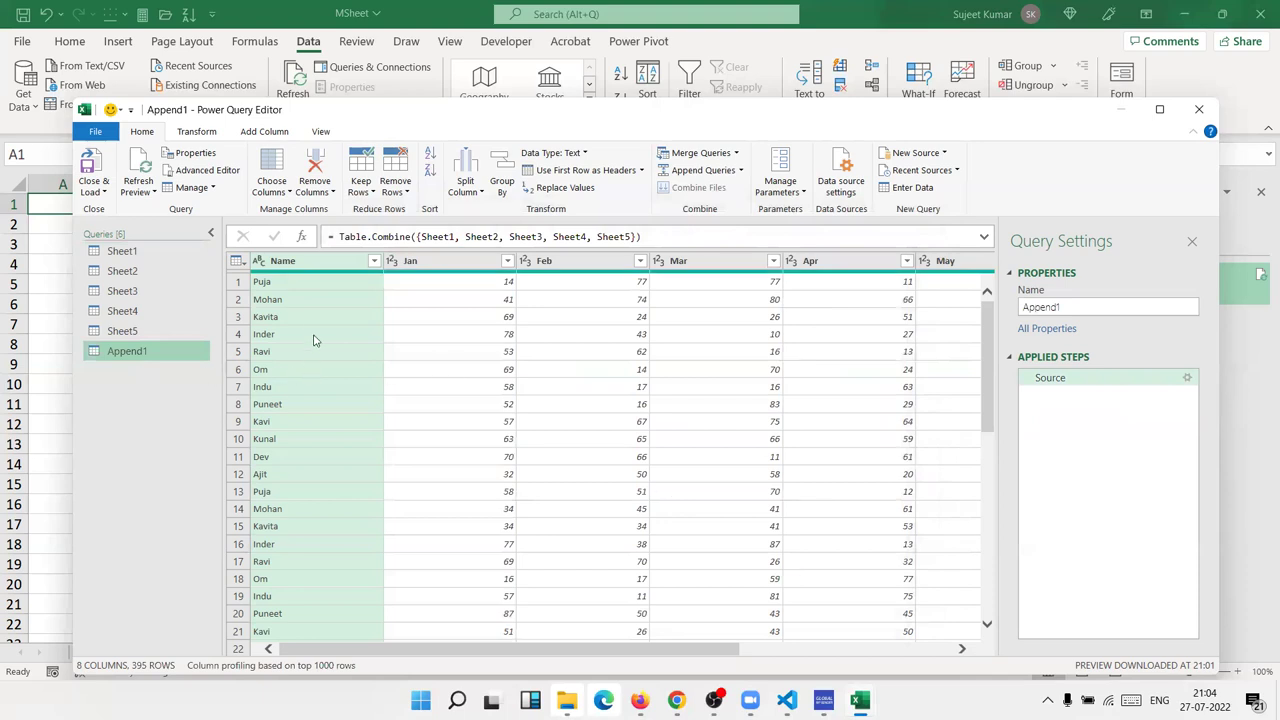
- Scroll through the Append1 preview to check the combined rows
scroll(547, 337, down, 4)
scroll(547, 337, down, 10)
scroll(547, 337, down, 12)
scroll(547, 337, down, 8)
scroll(547, 337, down, 8)
scroll(547, 337, down, 8)
scroll(547, 338, down, 8)
scroll(547, 338, down, 15)
mouse_move(718, 645)
mouse_down()
mouse_move(942, 627)
mouse_move(563, 594)
mouse_up()
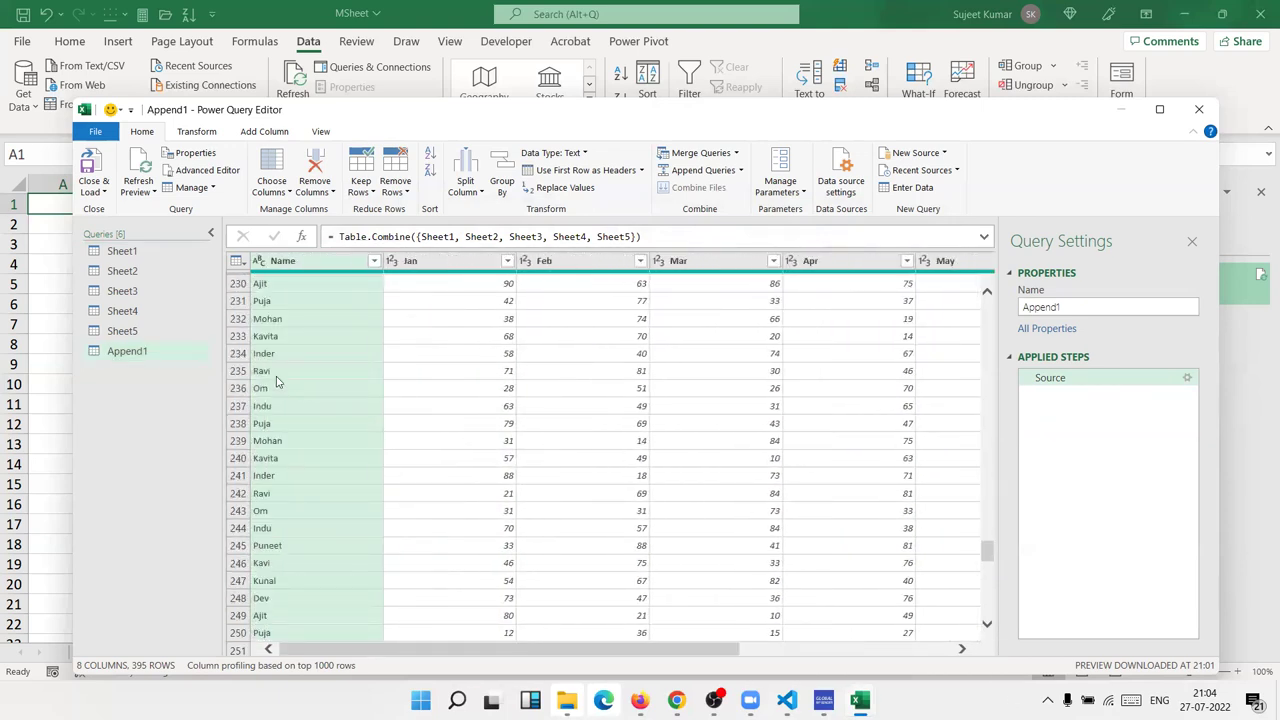
- Rename Append1 to ALL_Data and Close & Load it to a new worksheet
right_click(169, 358)
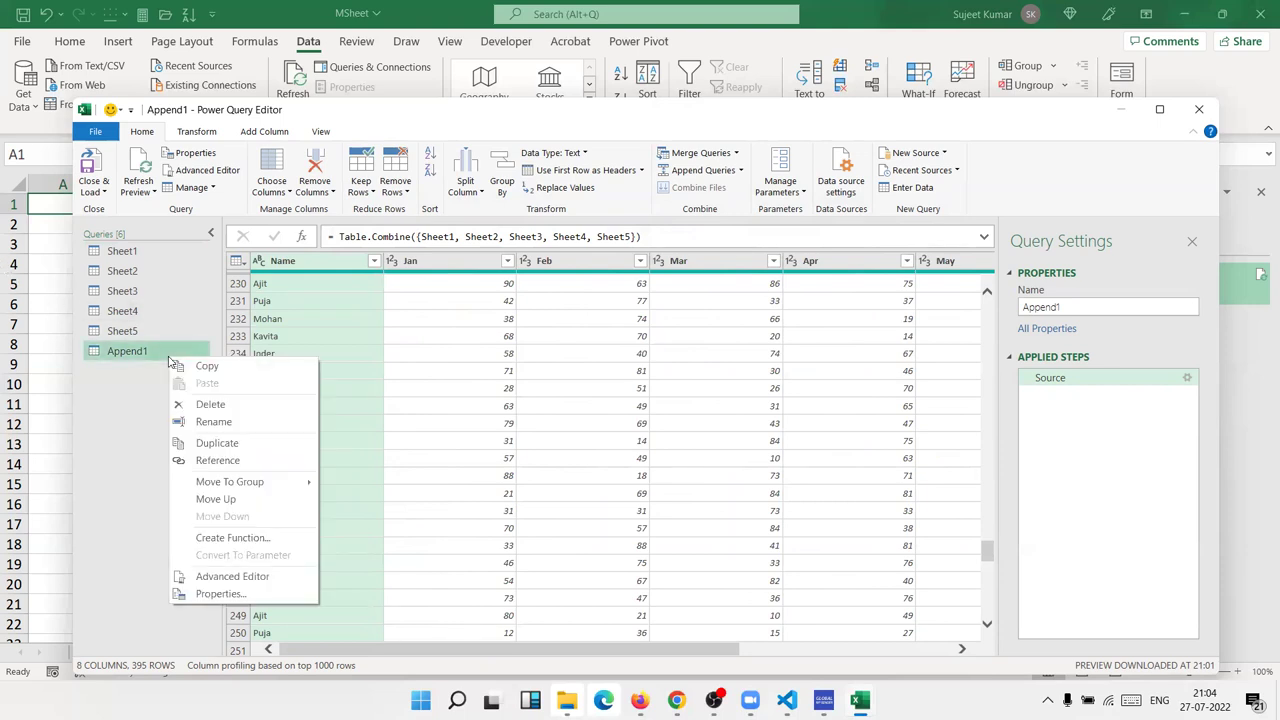
click(218, 421)
text(ALL_d)
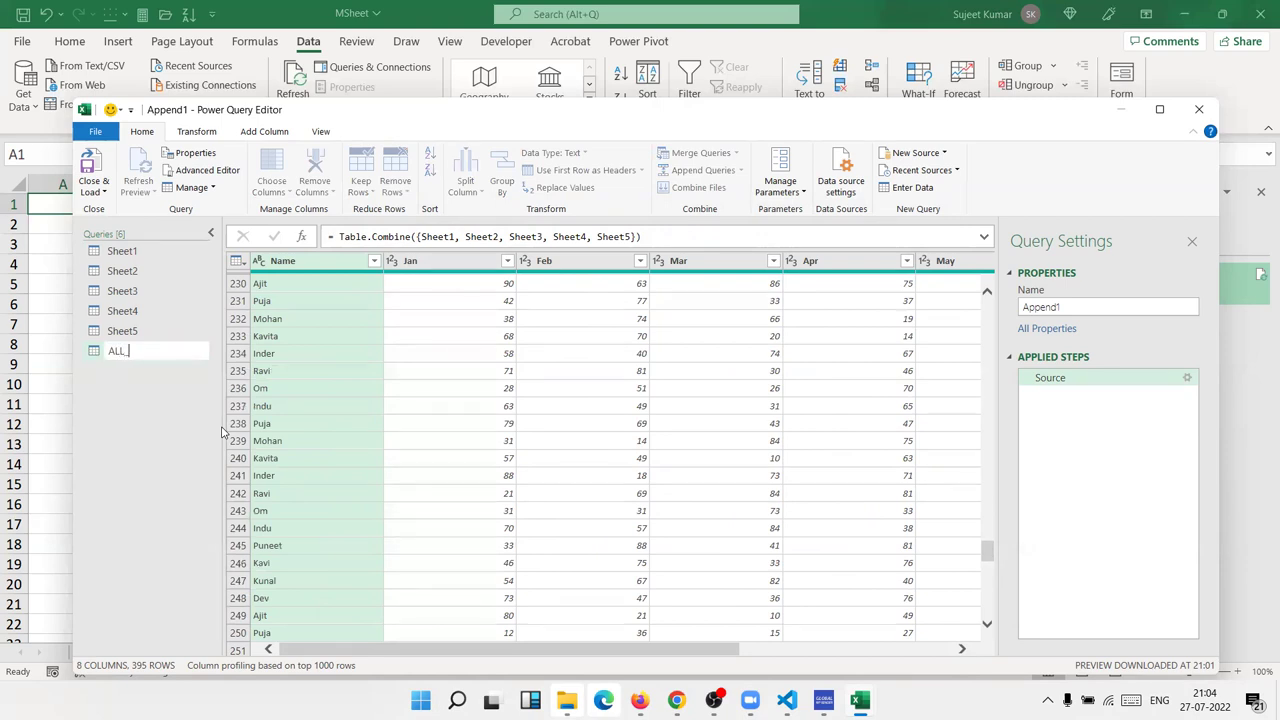
text(a)
key(Return)
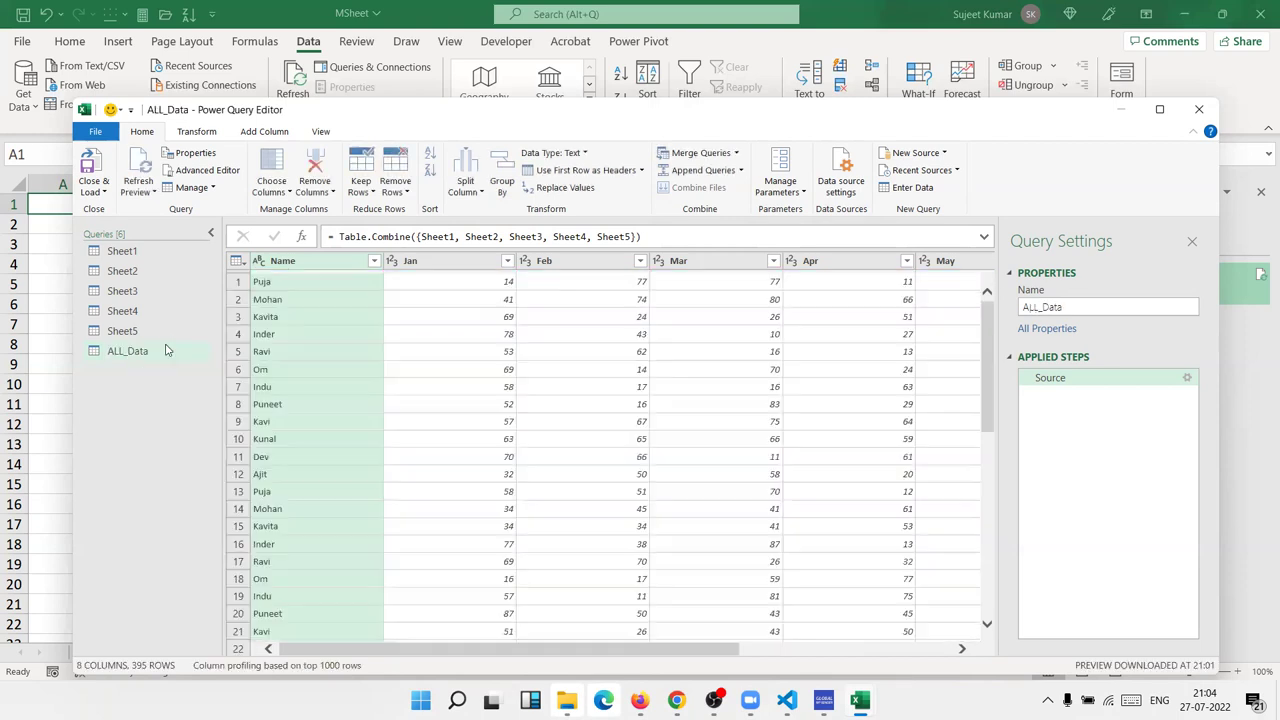
click(101, 174)
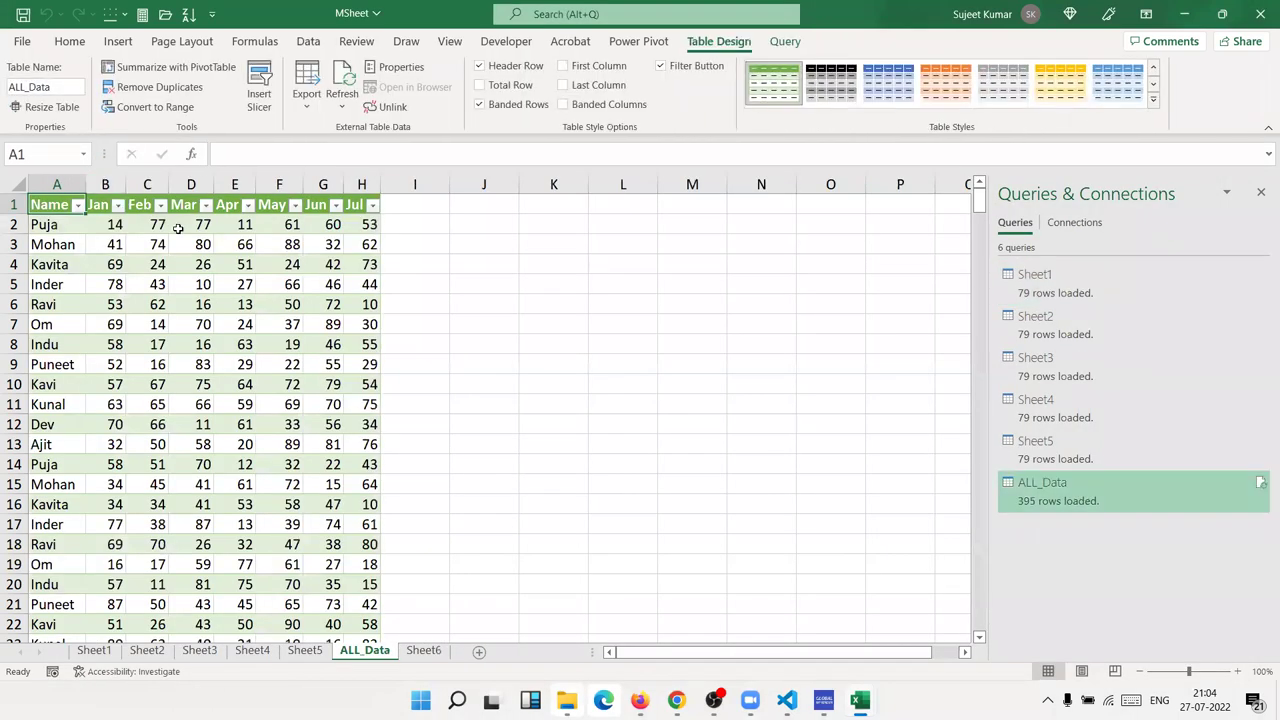
- Scroll down the ALL_Data table to confirm it reaches its last row
scroll(182, 408, down, 15)
scroll(182, 408, down, 2)
scroll(182, 408, down, 18)
scroll(182, 408, down, 20)
scroll(183, 408, down, 17)
scroll(183, 408, down, 20)
scroll(183, 408, down, 7)
scroll(183, 408, down, 13)
scroll(183, 408, down, 20)
scroll(183, 408, down, 7)
scroll(150, 490, up, 10)
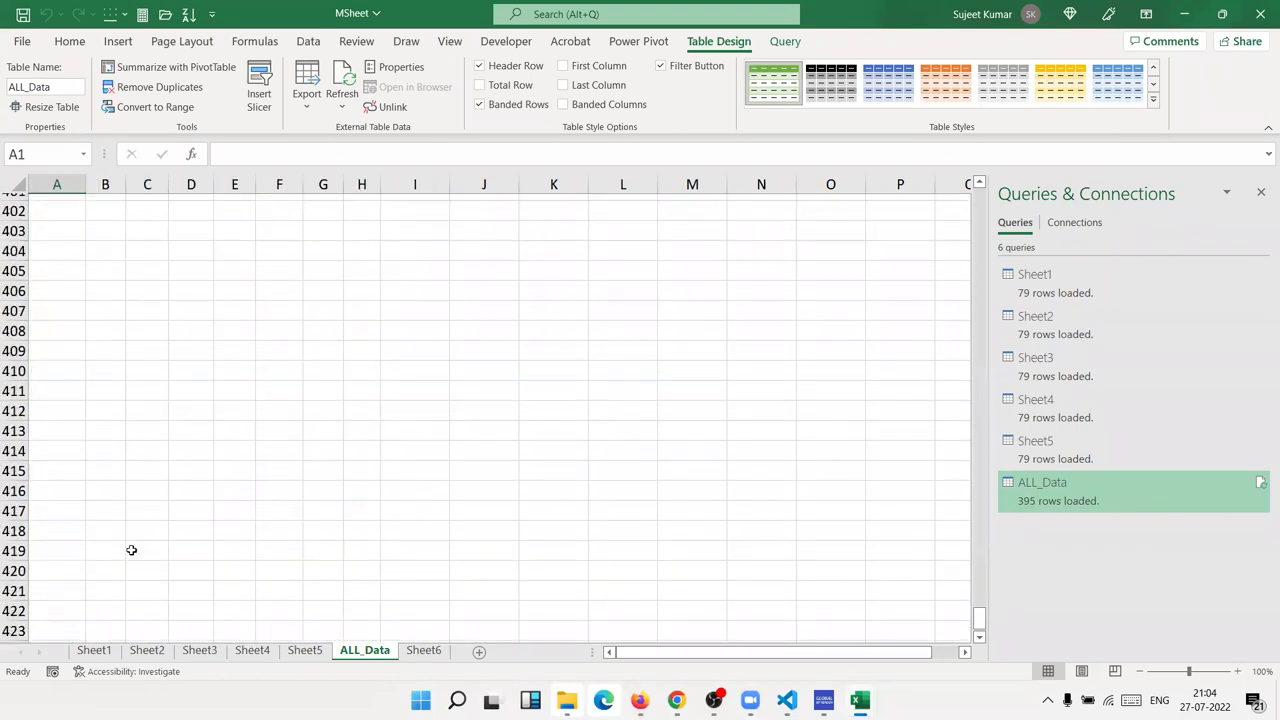
scroll(120, 600, up, 4)
- Switch to Sheet1 and move the cursor to the top of its data
click(107, 651)
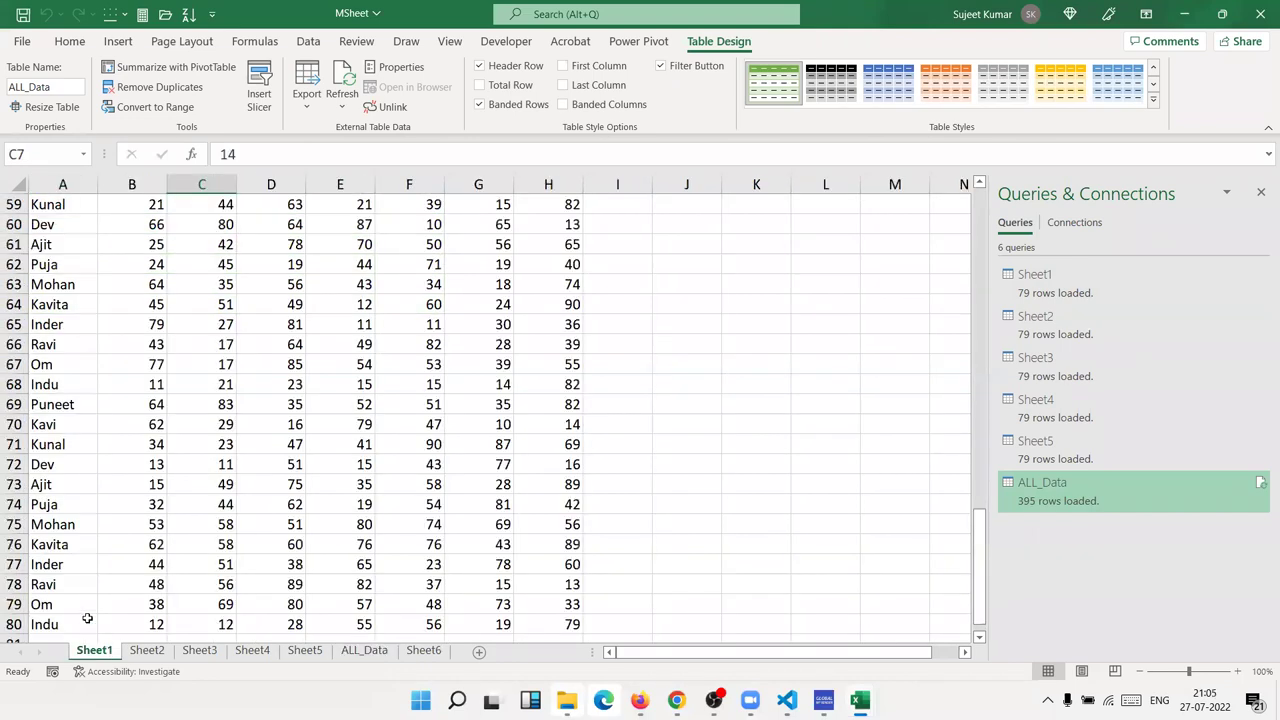
scroll(60, 290, up, 13)
click(61, 297)
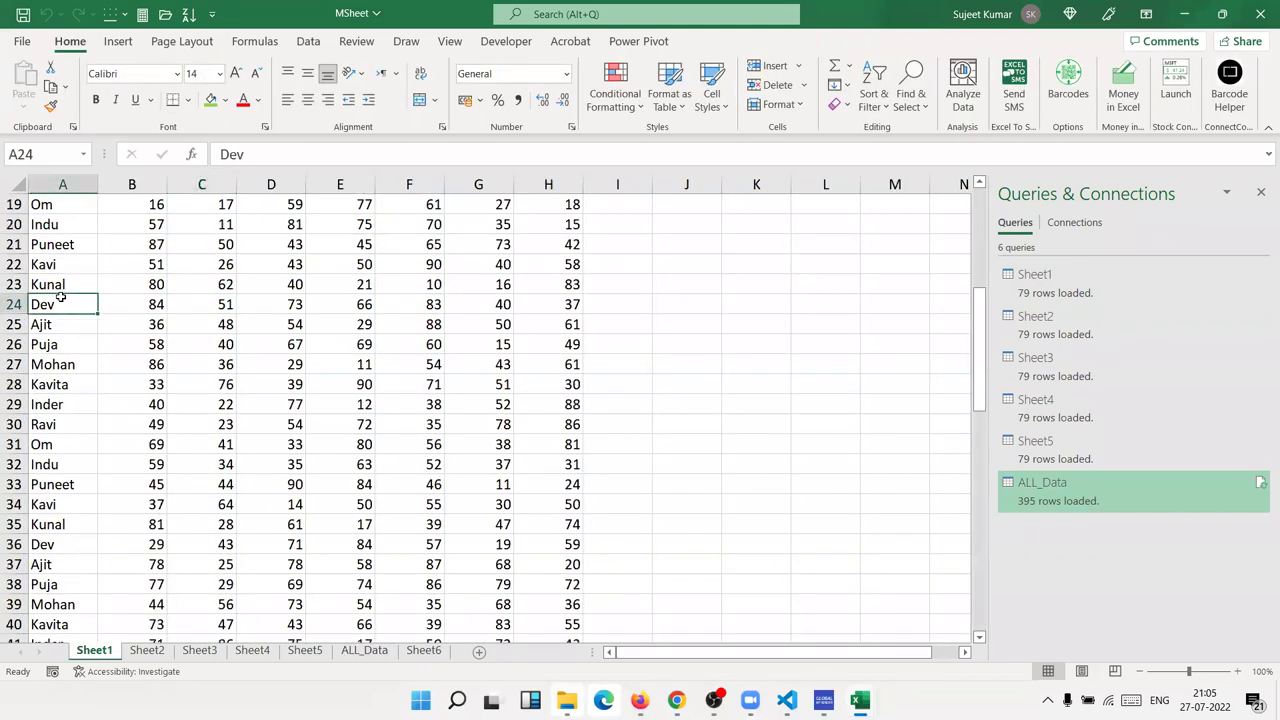
key(ctrl+Home)
key(Down)
key(Right)
key(Left)
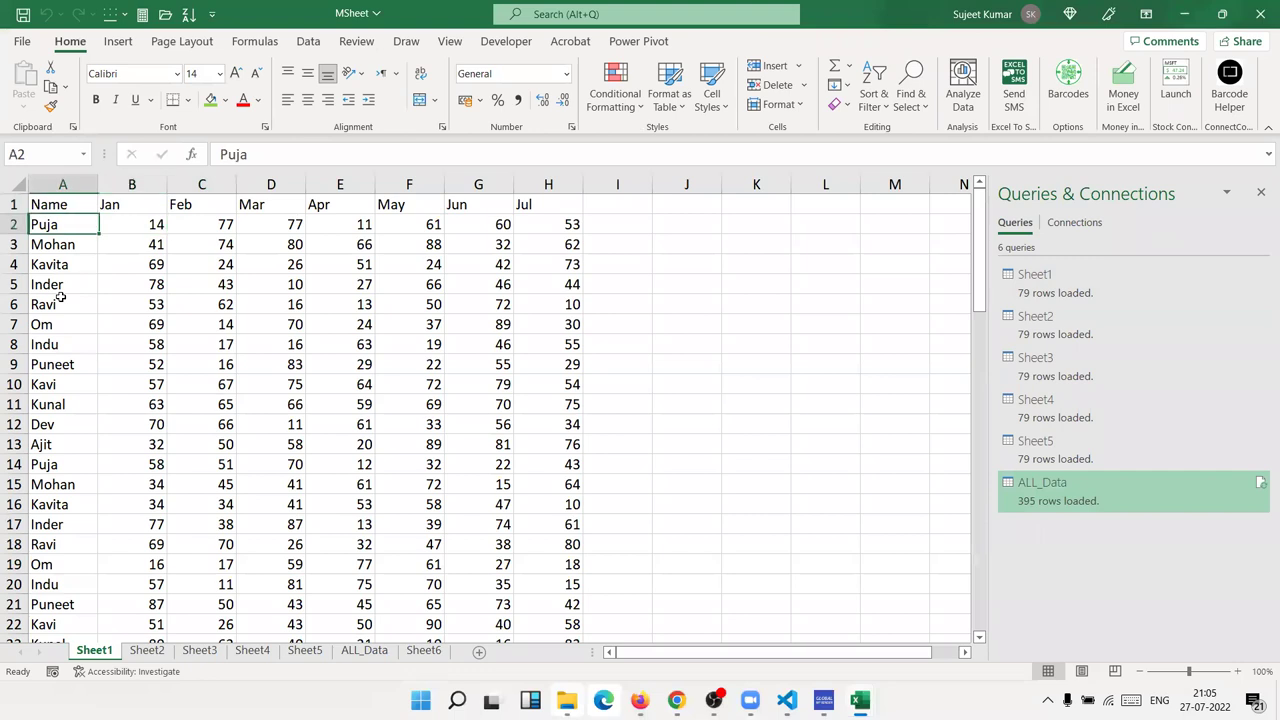
text(P)
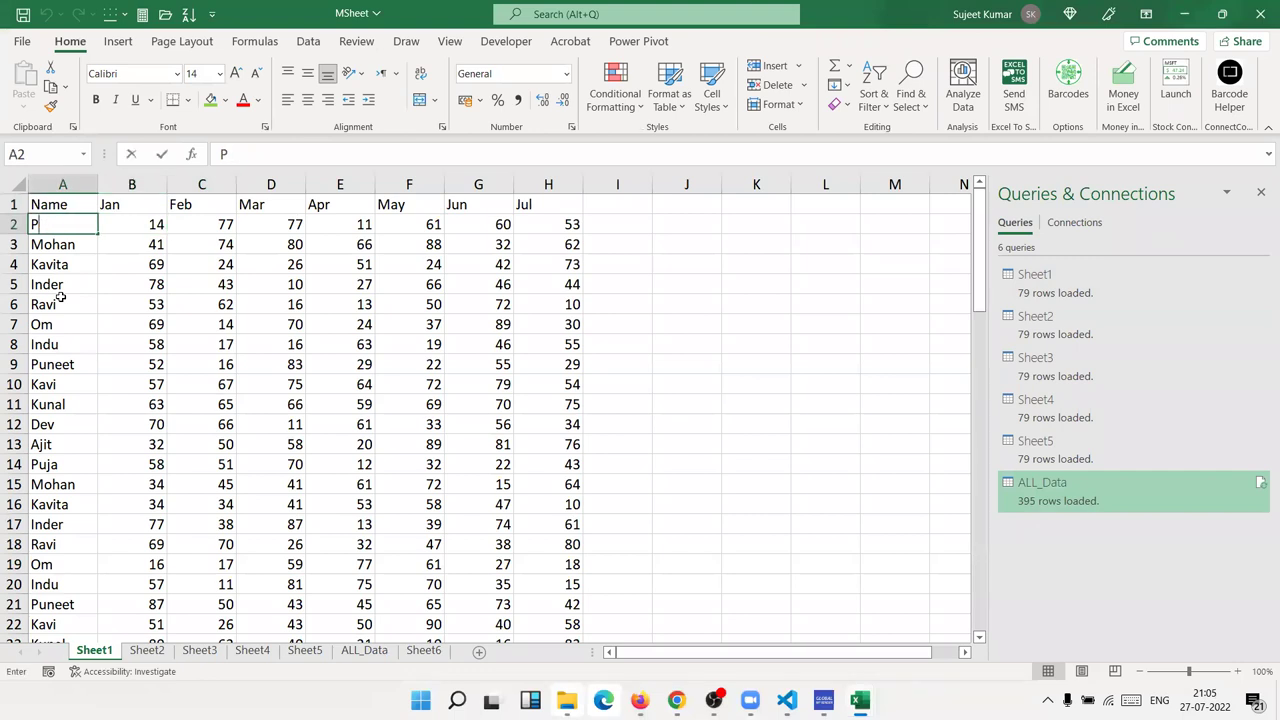
text(uja Singh)
key(Return)
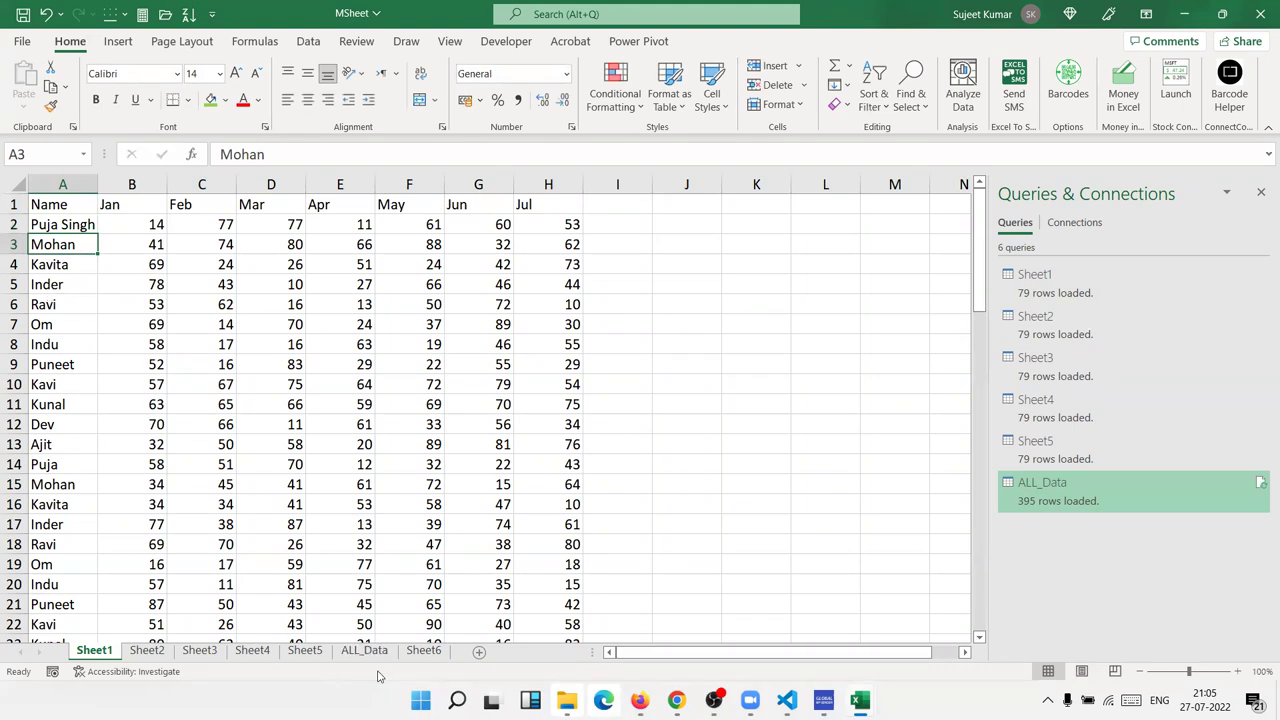
click(366, 656)
scroll(152, 359, up, 17)
scroll(152, 359, up, 20)
scroll(152, 359, up, 20)
scroll(152, 359, up, 20)
- Refresh the ALL_Data table twice from its right-click menu
right_click(74, 248)
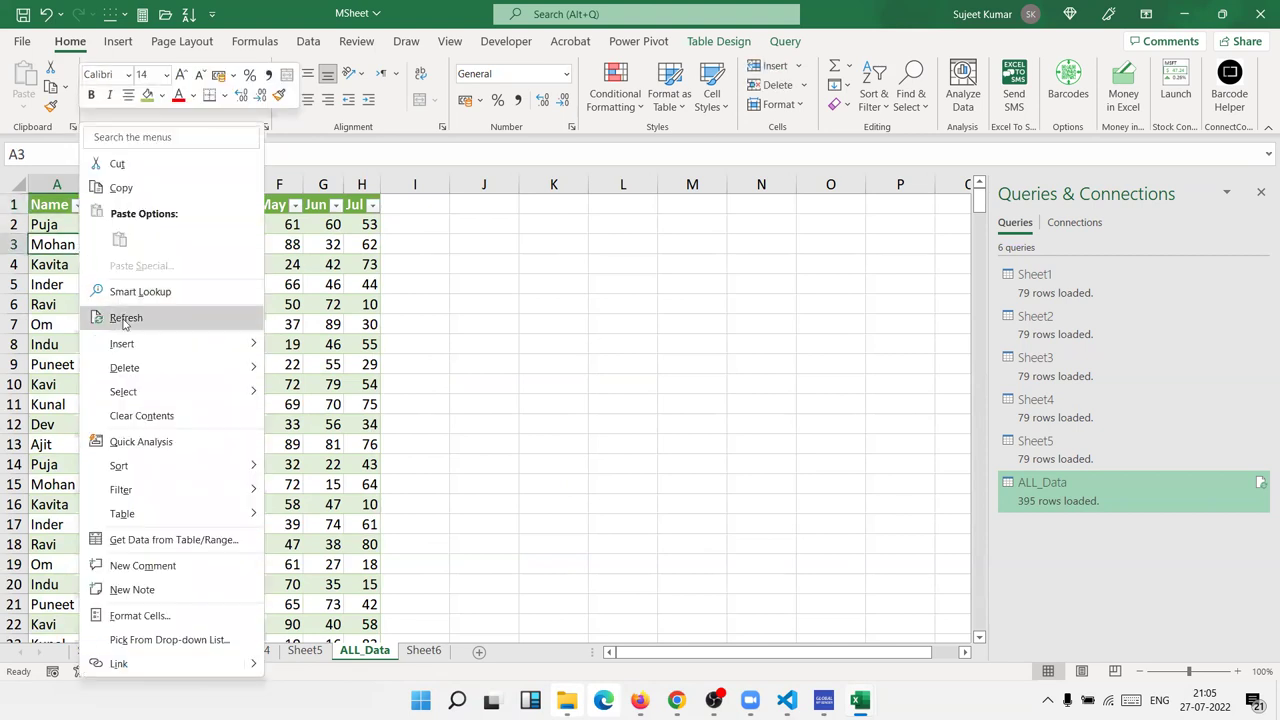
click(120, 317)
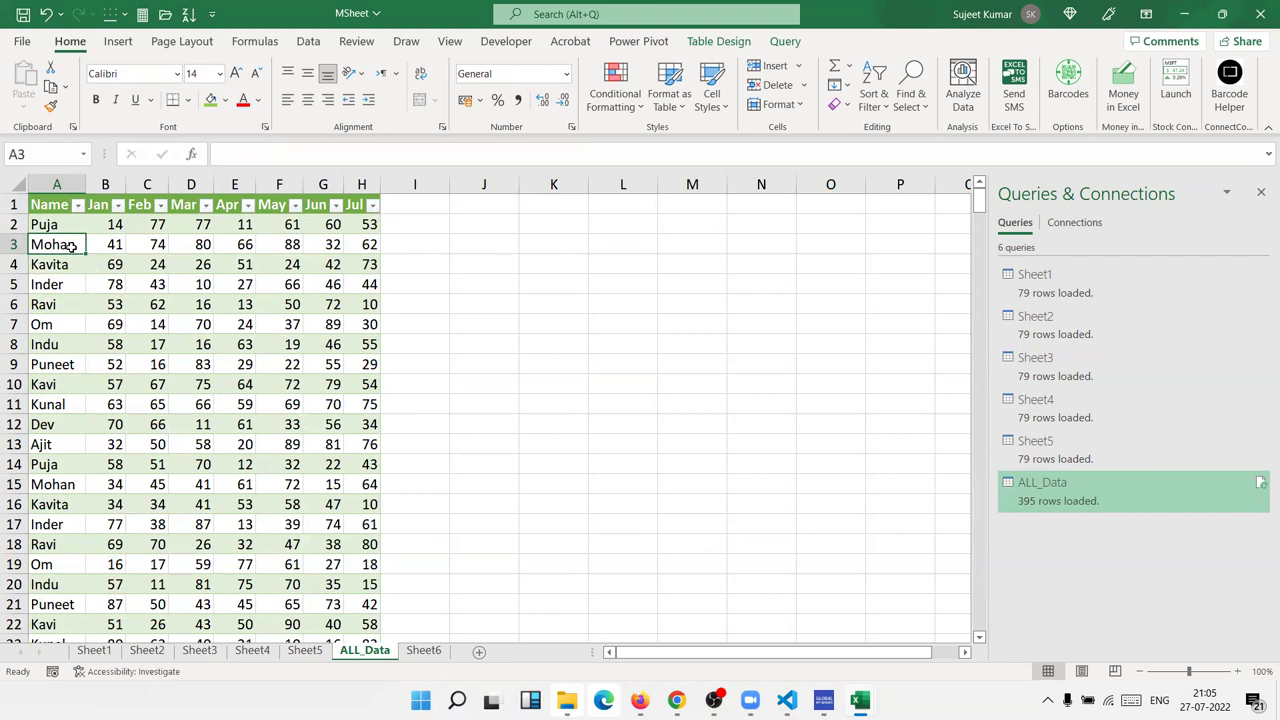
right_click(74, 248)
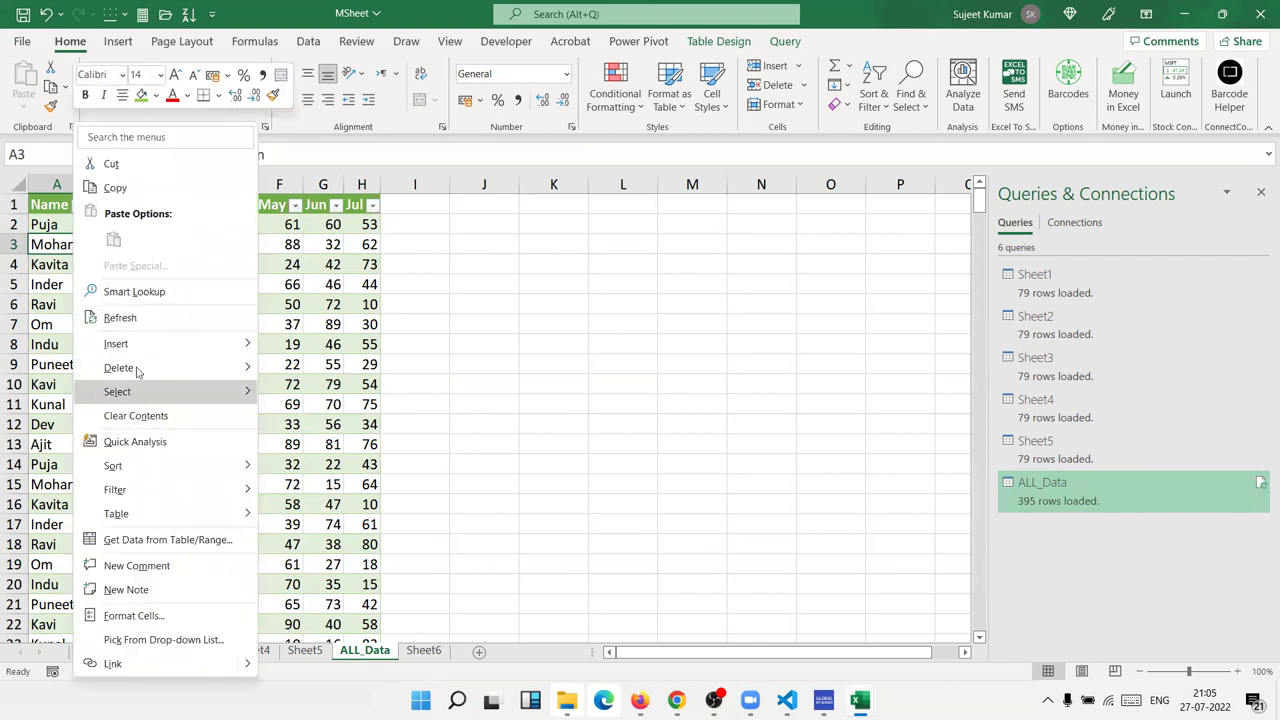
click(129, 324)
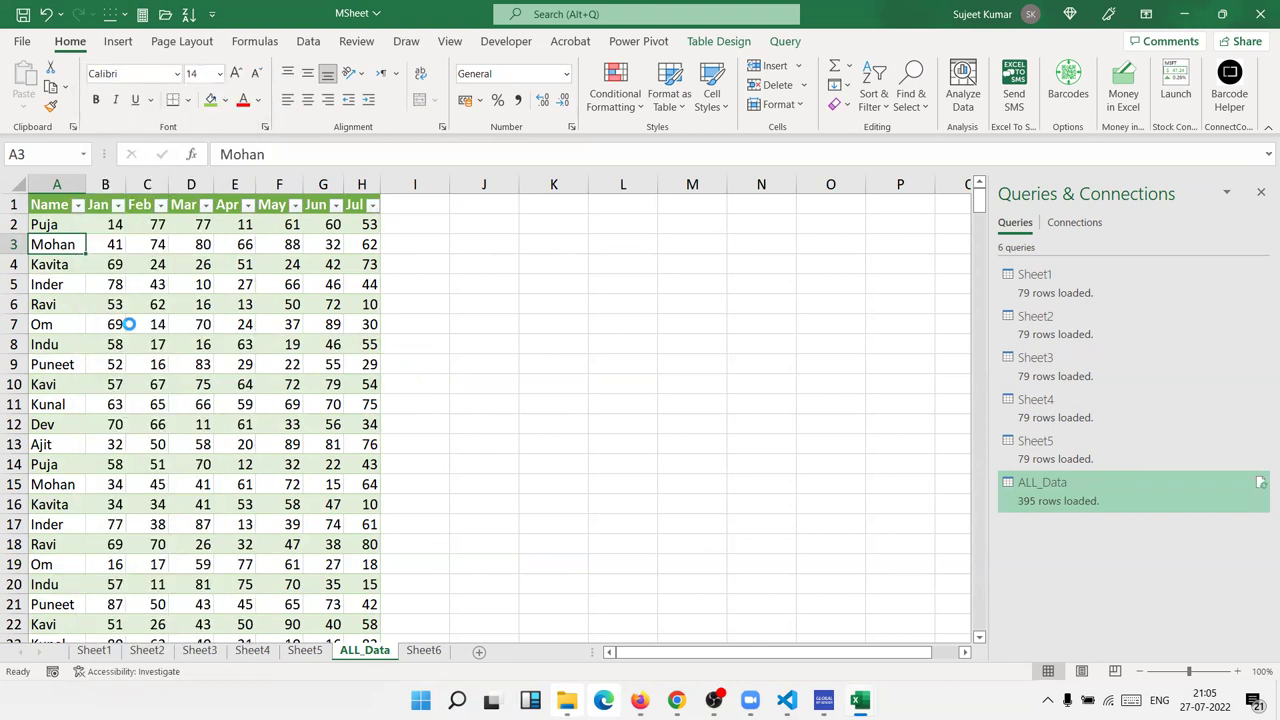
- Browse the Name column's filter list, then close it without changes
click(78, 205)
scroll(111, 518, down, 3)
scroll(111, 518, up, 3)
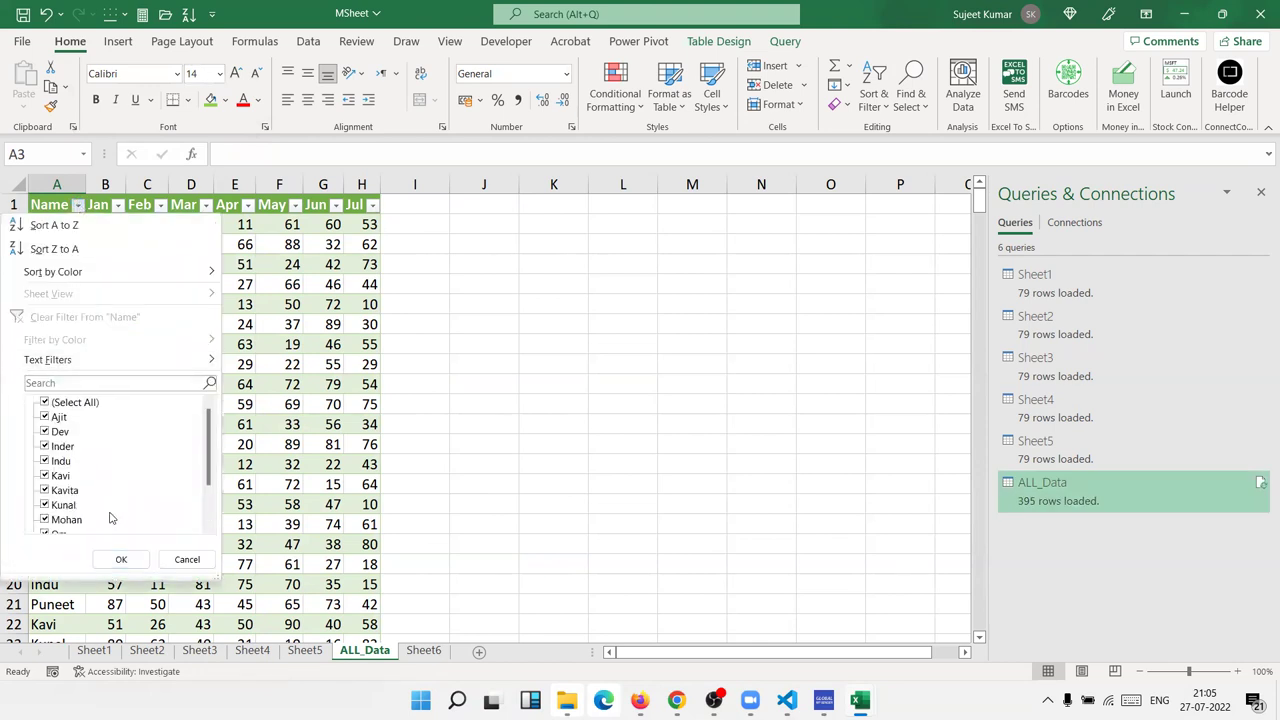
scroll(111, 518, down, 3)
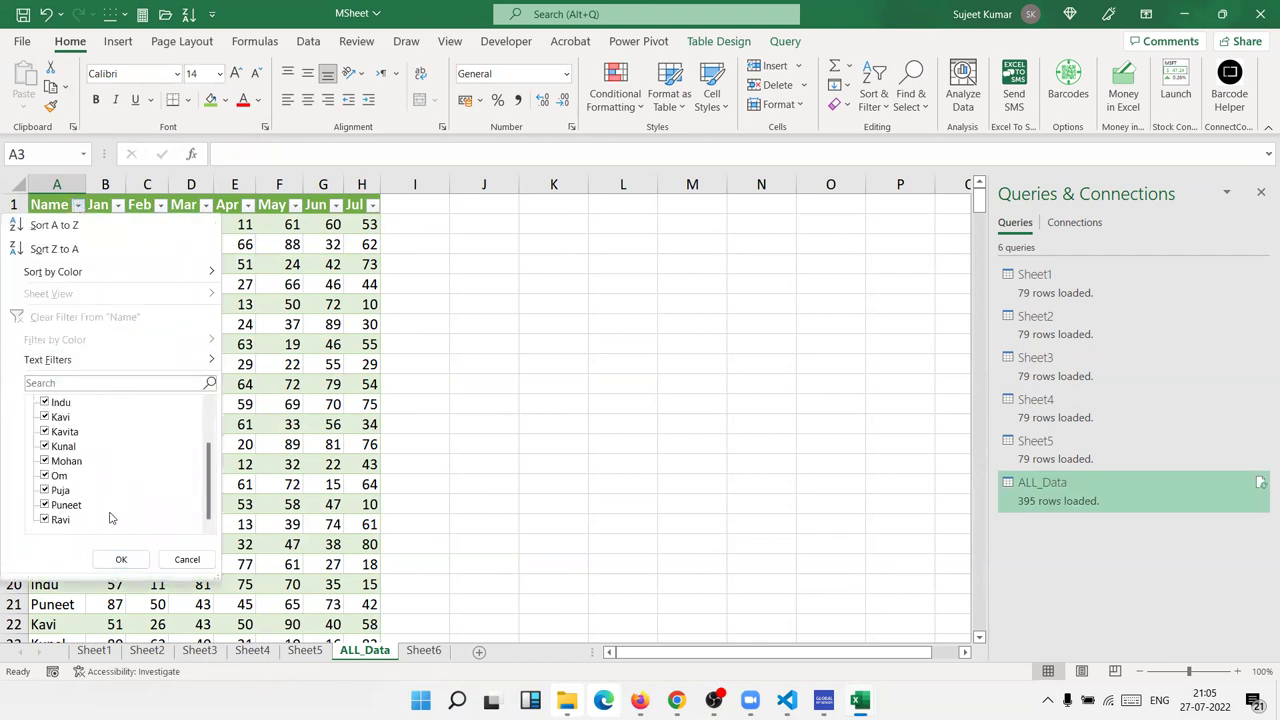
click(187, 559)
- Refresh the ALL_Data query from the queries pane and scroll through the table
click(258, 463)
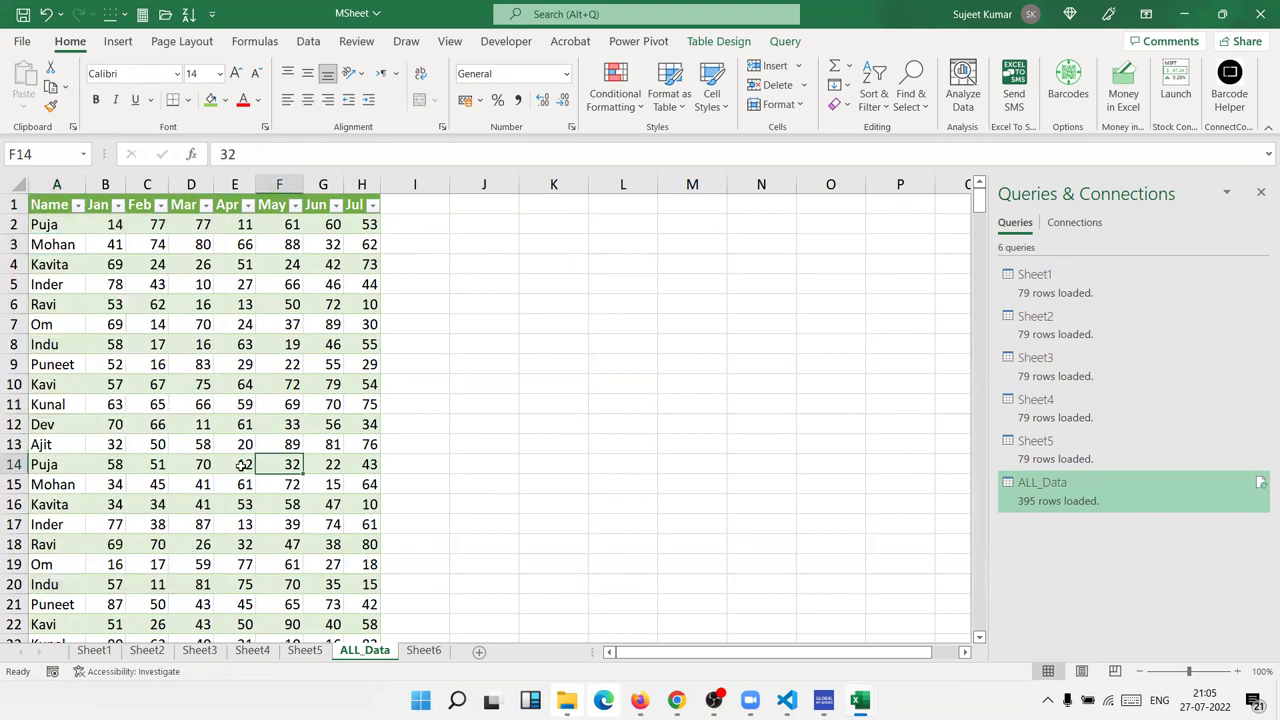
scroll(258, 463, down, 13)
scroll(258, 463, down, 10)
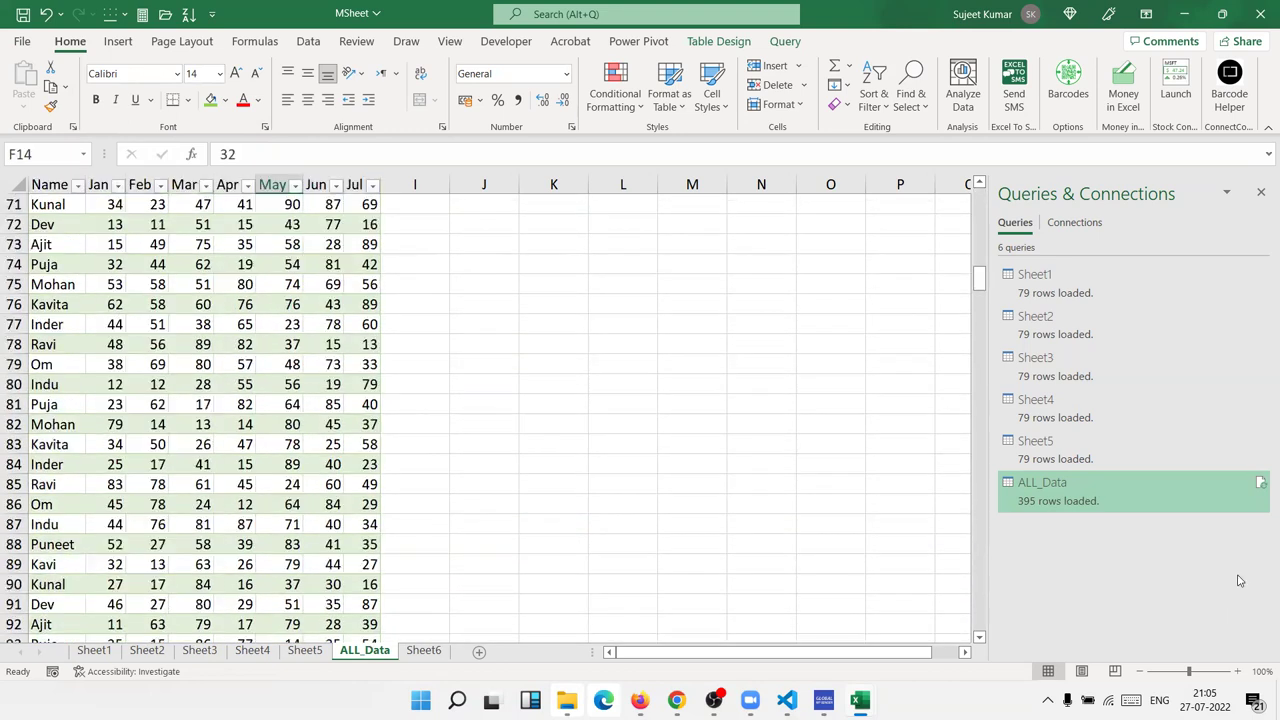
click(1260, 483)
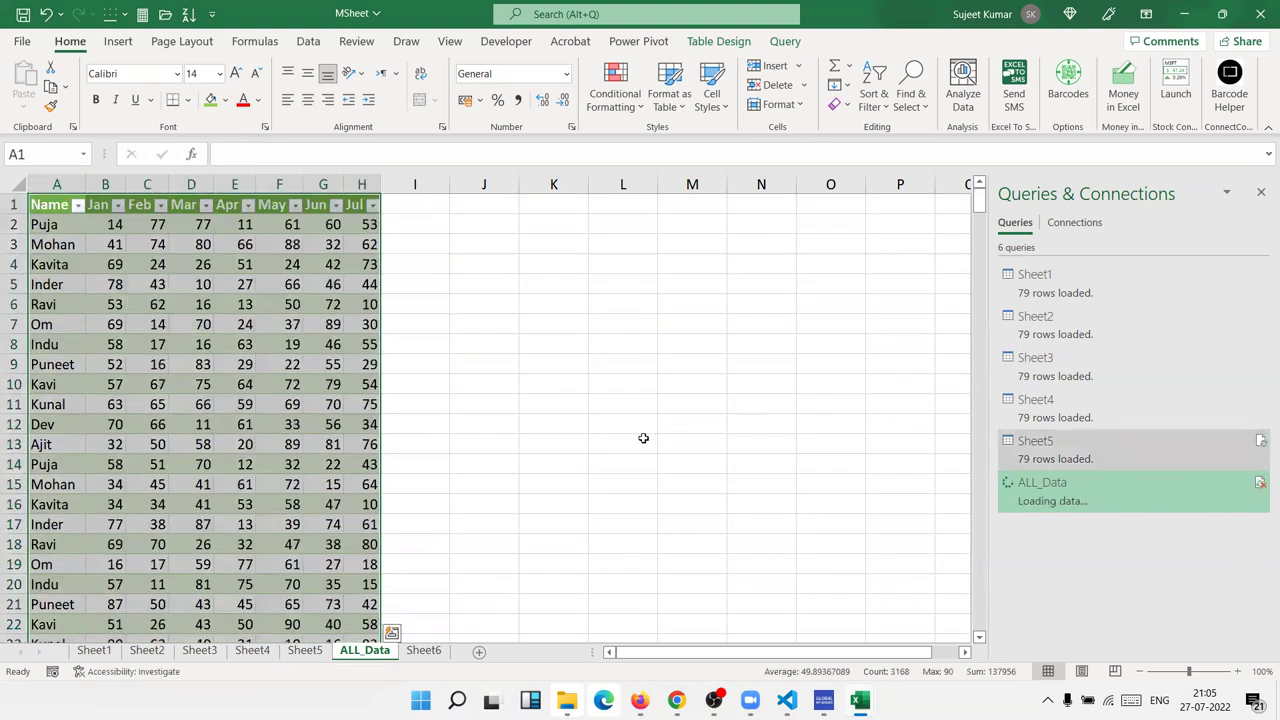
scroll(380, 450, down, 13)
scroll(380, 450, down, 7)
scroll(318, 451, up, 10)
scroll(318, 451, up, 10)
click(194, 322)
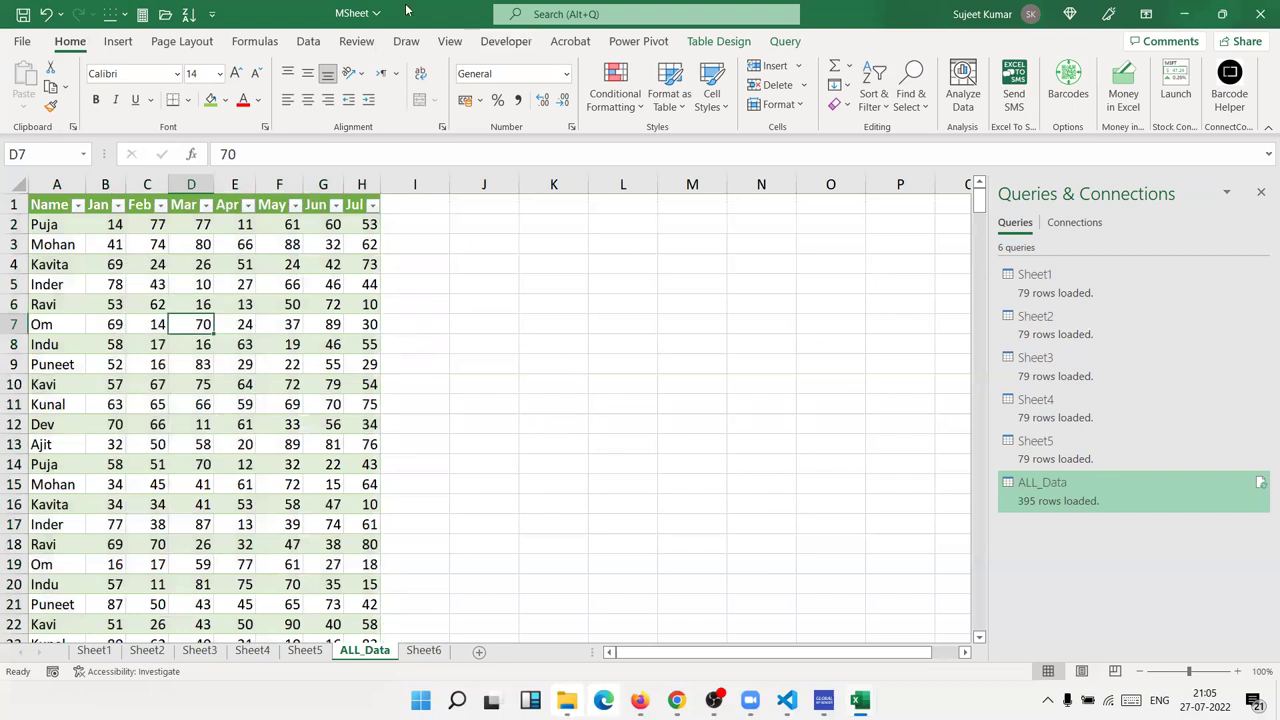
- Run Data > Refresh All and review the reloaded 395-row ALL_Data table
click(305, 42)
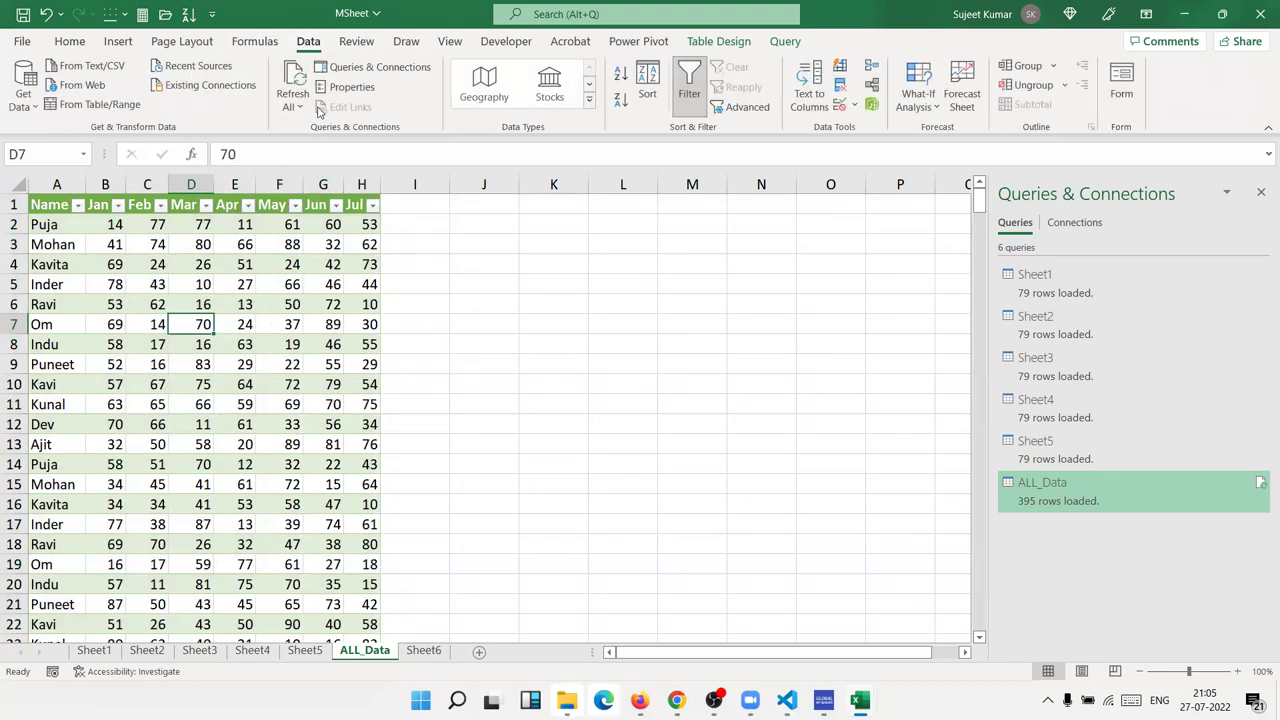
click(292, 85)
scroll(133, 459, down, 17)
scroll(133, 459, down, 4)
scroll(133, 459, down, 16)
scroll(133, 459, down, 17)
scroll(133, 459, down, 17)
scroll(137, 455, down, 17)
scroll(174, 467, down, 13)
scroll(174, 467, down, 13)
scroll(174, 467, down, 20)
scroll(174, 467, up, 10)
scroll(174, 467, down, 10)
scroll(174, 467, up, 20)
scroll(174, 467, up, 20)
scroll(174, 467, up, 20)
scroll(174, 467, up, 17)
scroll(174, 467, up, 20)
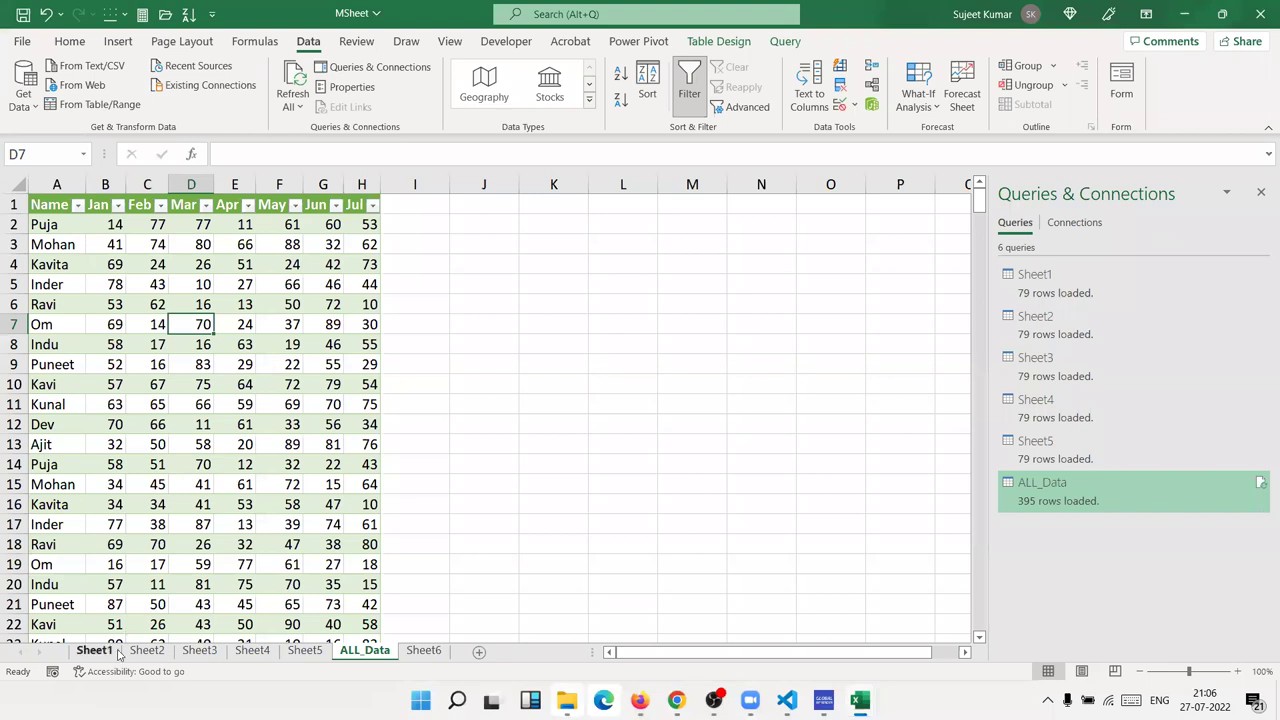
click(118, 654)
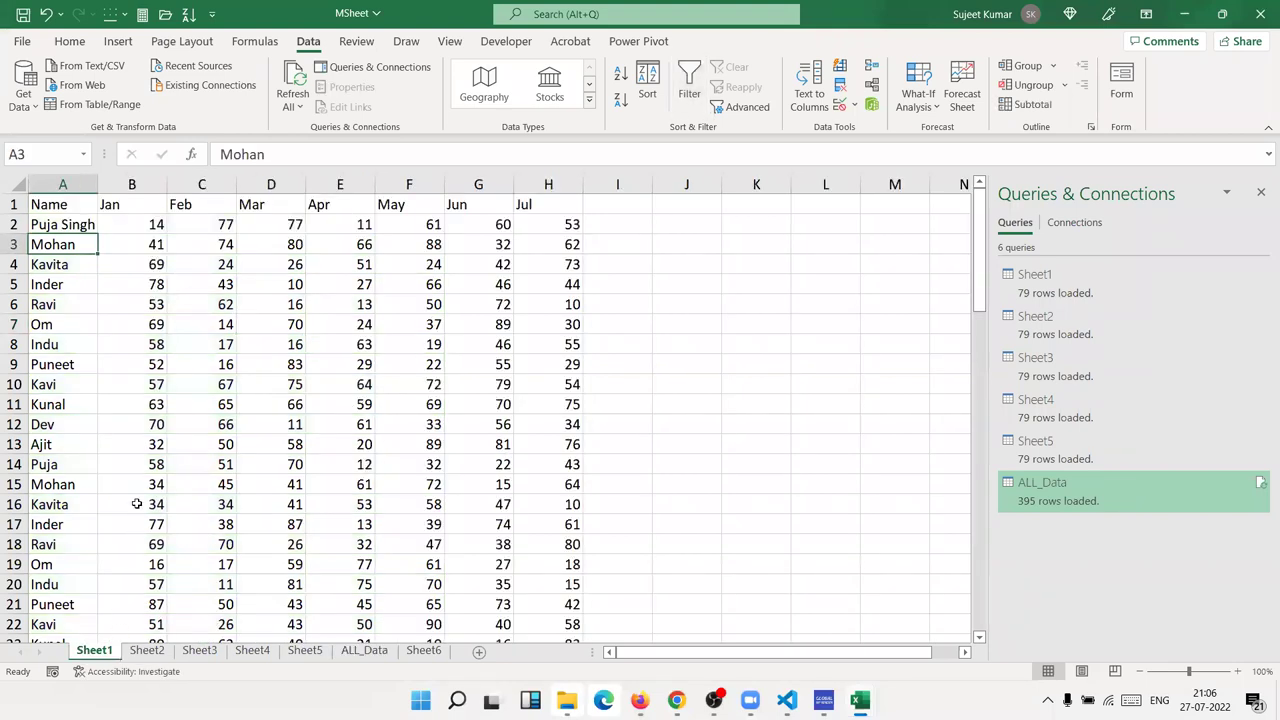
key(ctrl+s)
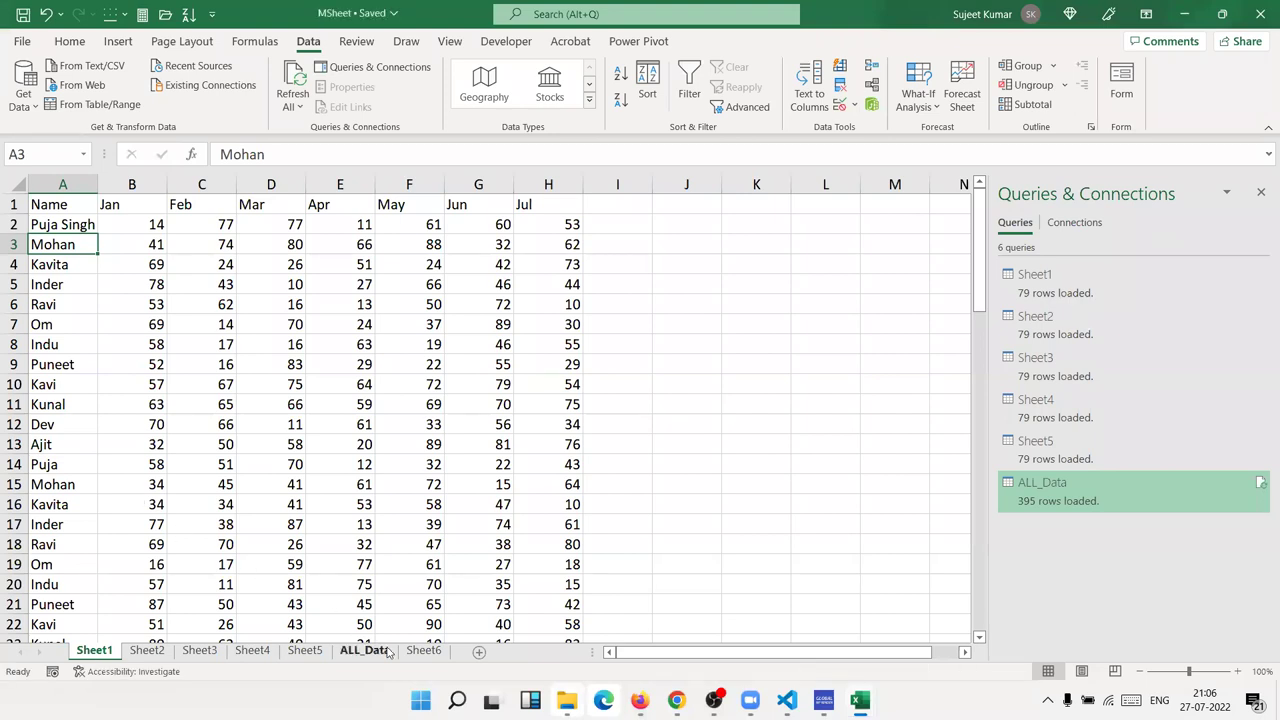
click(378, 654)
right_click(157, 384)
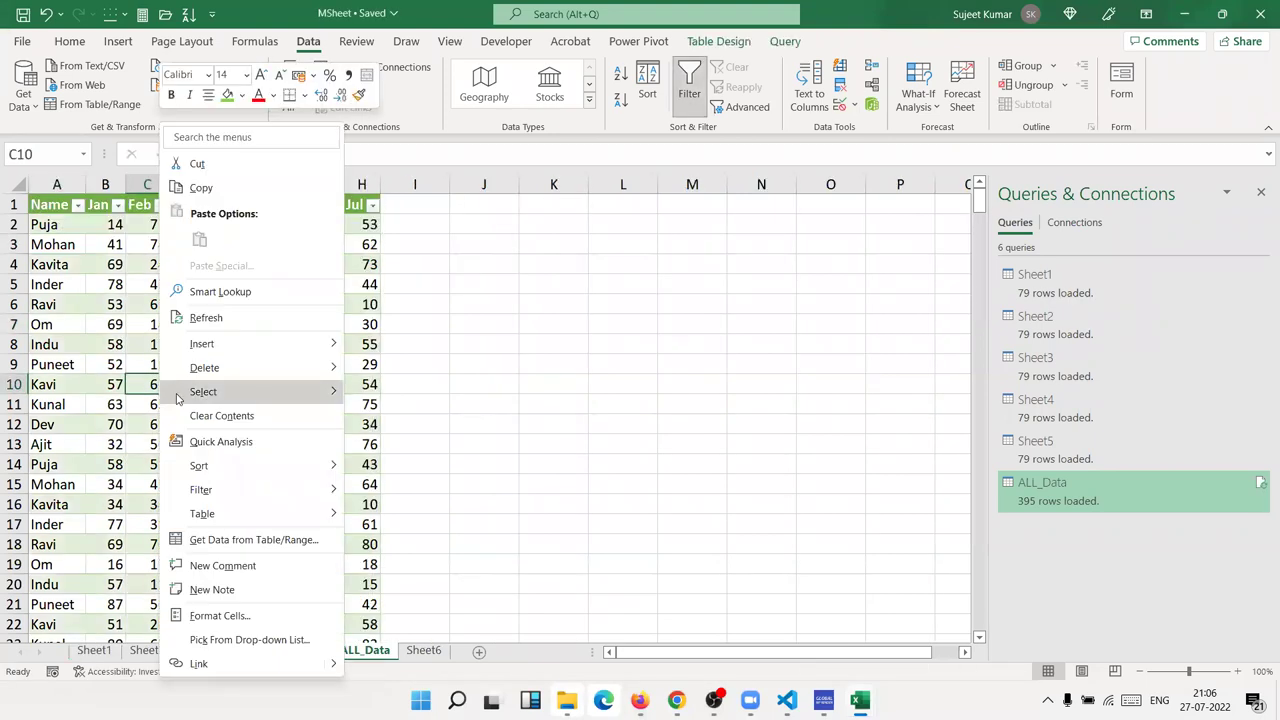
click(198, 317)
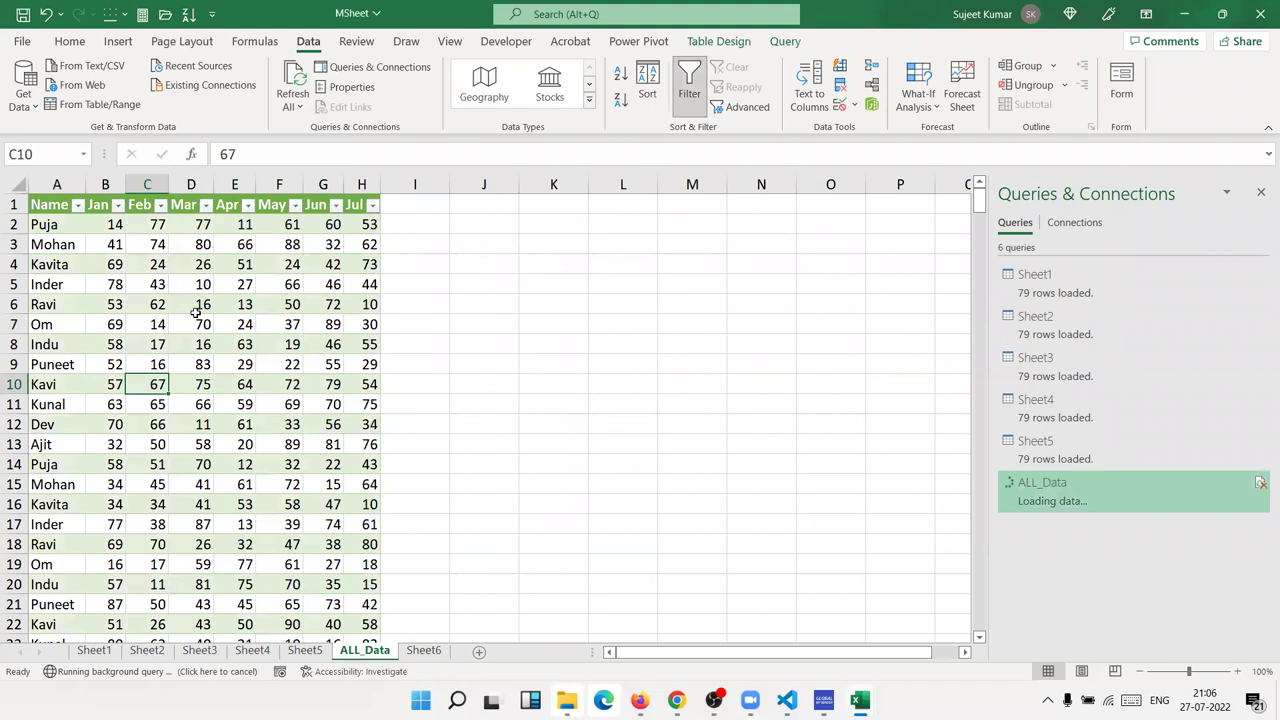
click(79, 222)
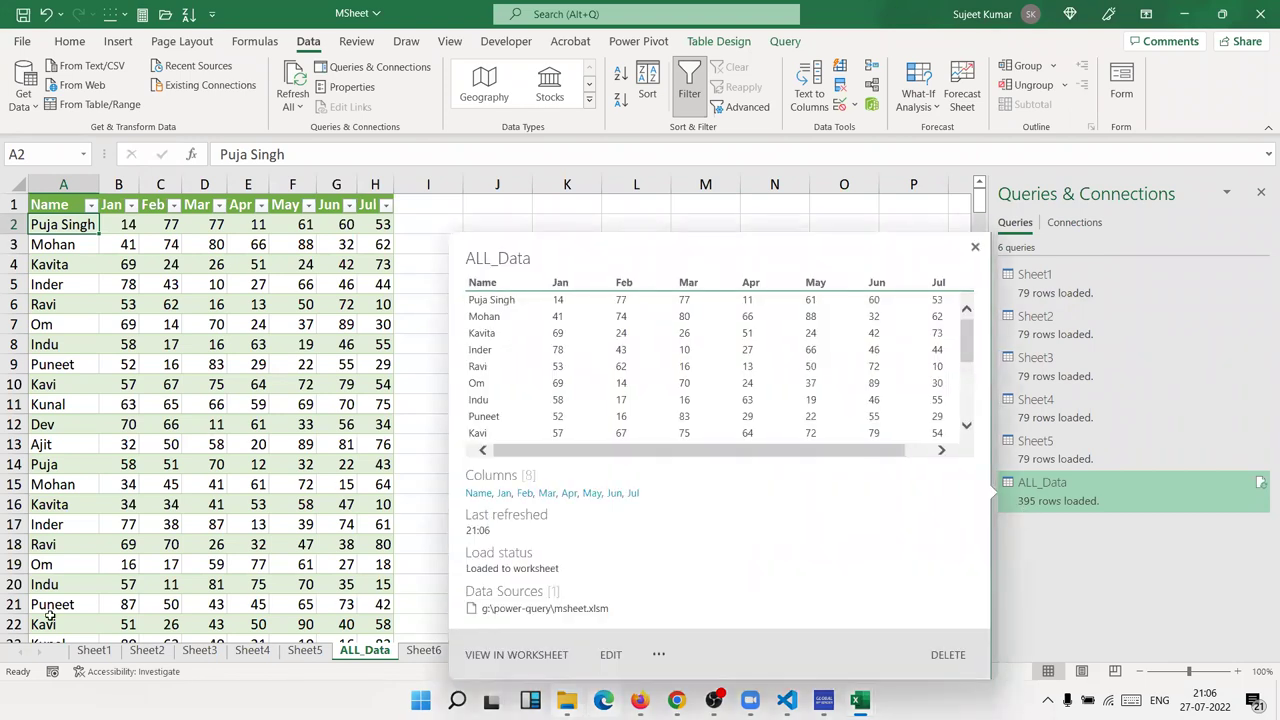
- Look through each source sheet in turn, ending back on ALL_Data
click(94, 651)
click(146, 651)
click(199, 651)
click(308, 652)
click(349, 655)
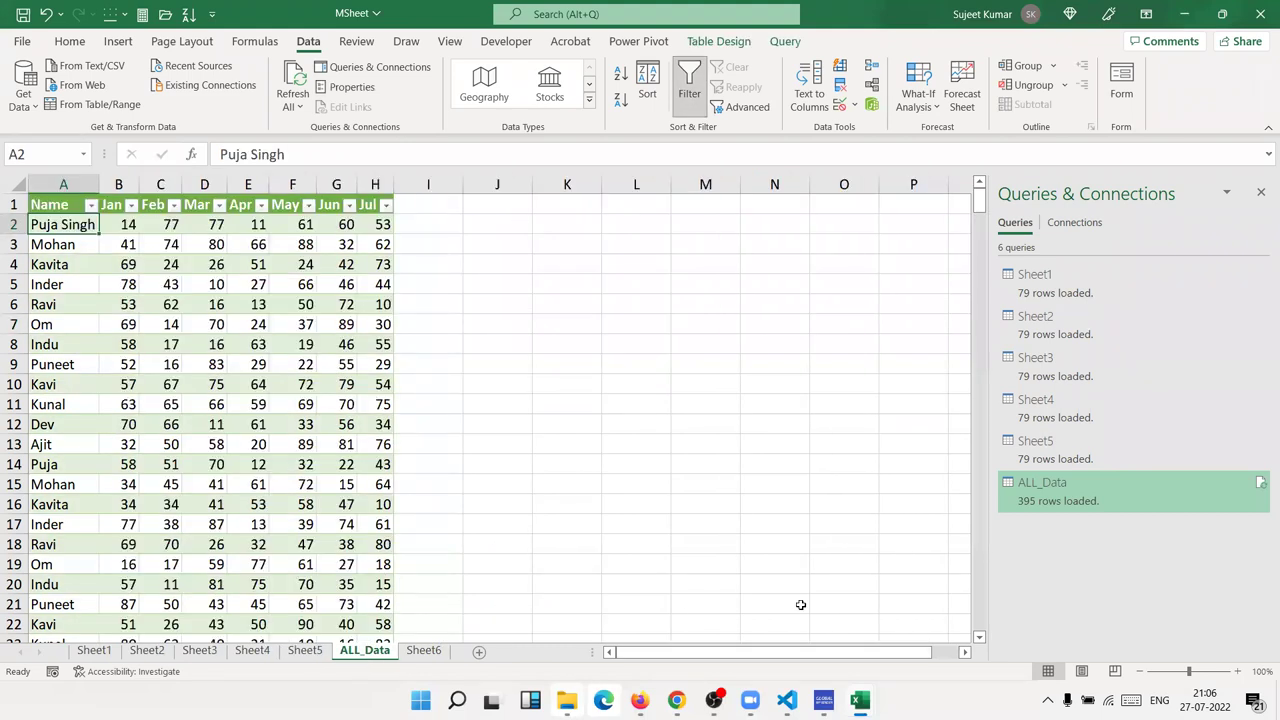
mouse_move(1082, 283)
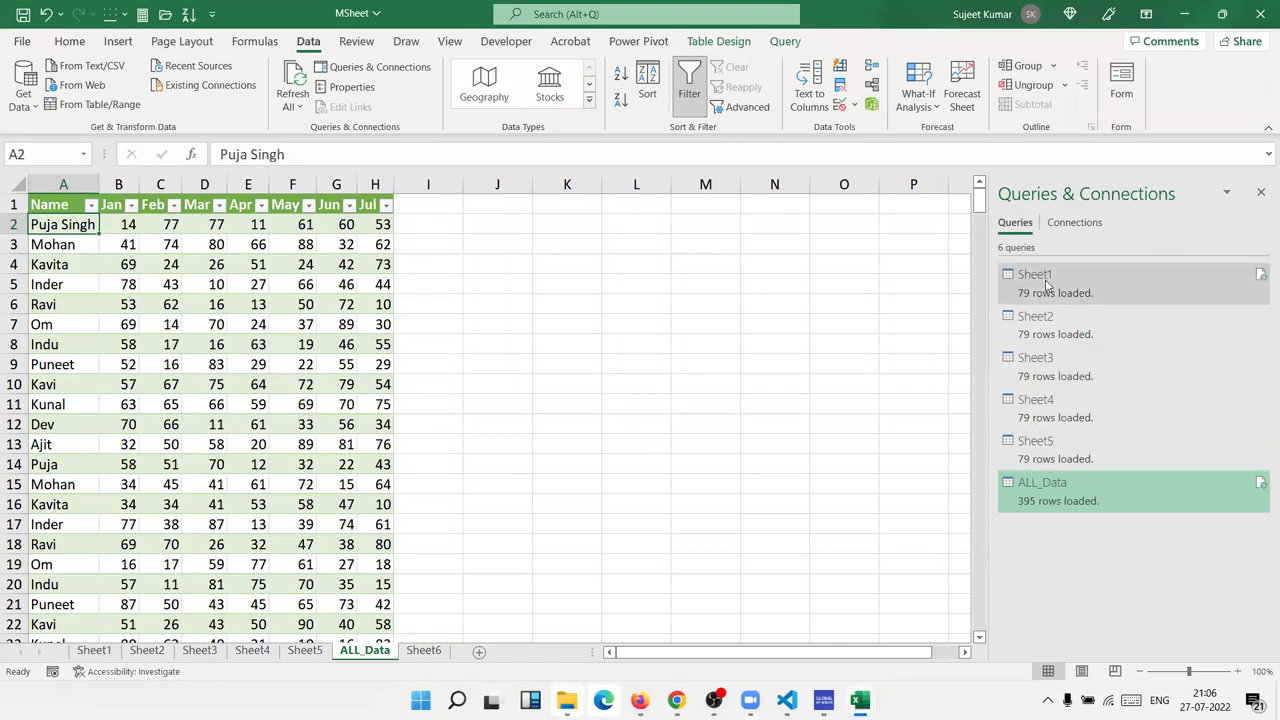
- Try deleting the Sheet1 query and dismiss the cannot-delete error
right_click(1045, 280)
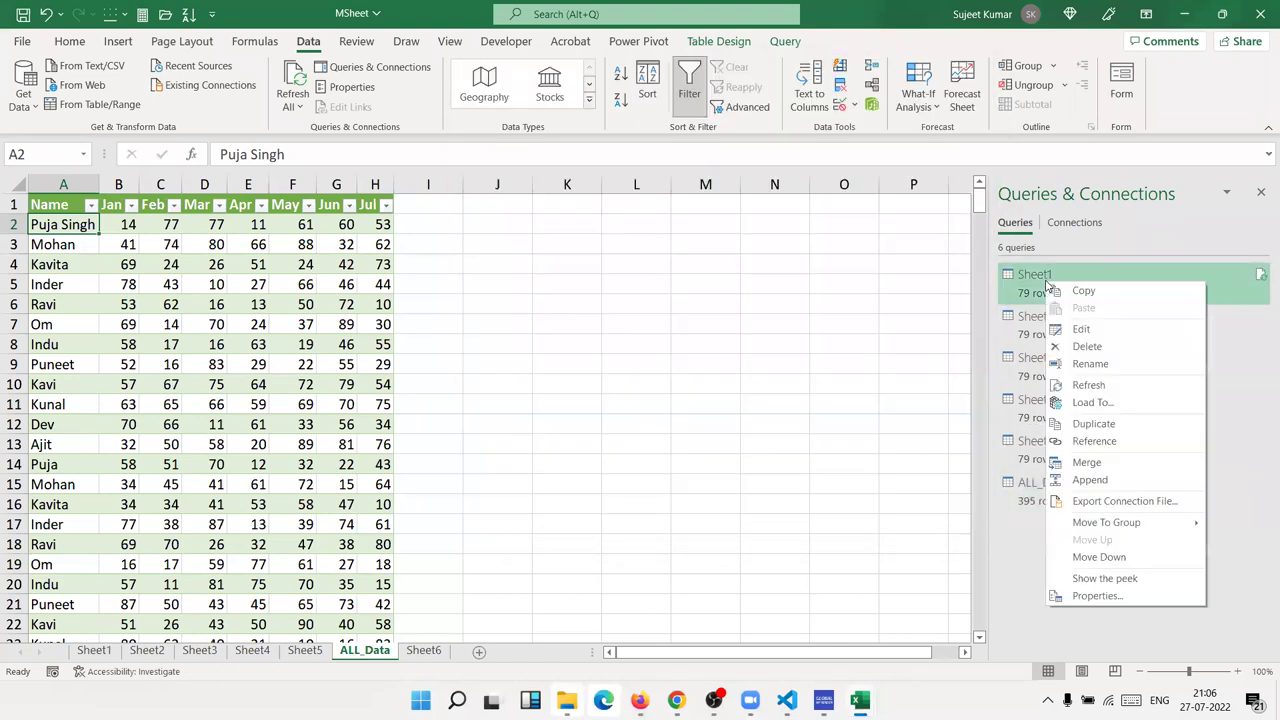
click(1081, 347)
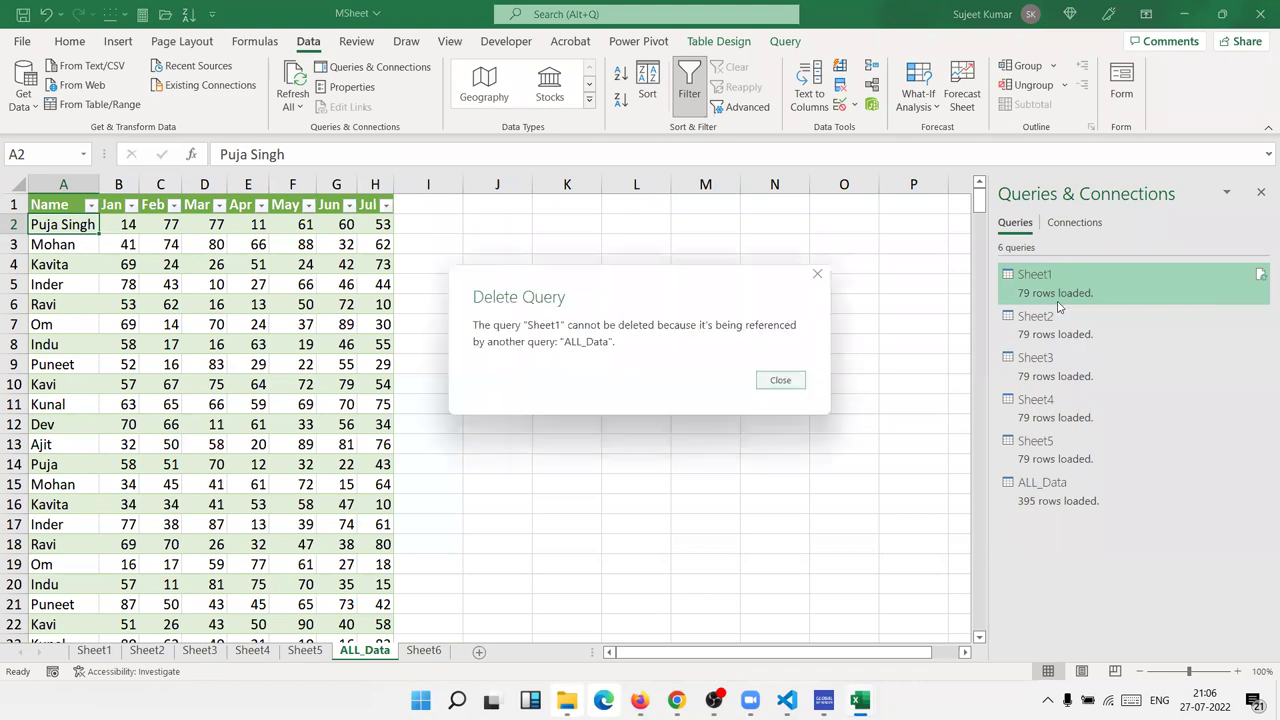
click(773, 383)
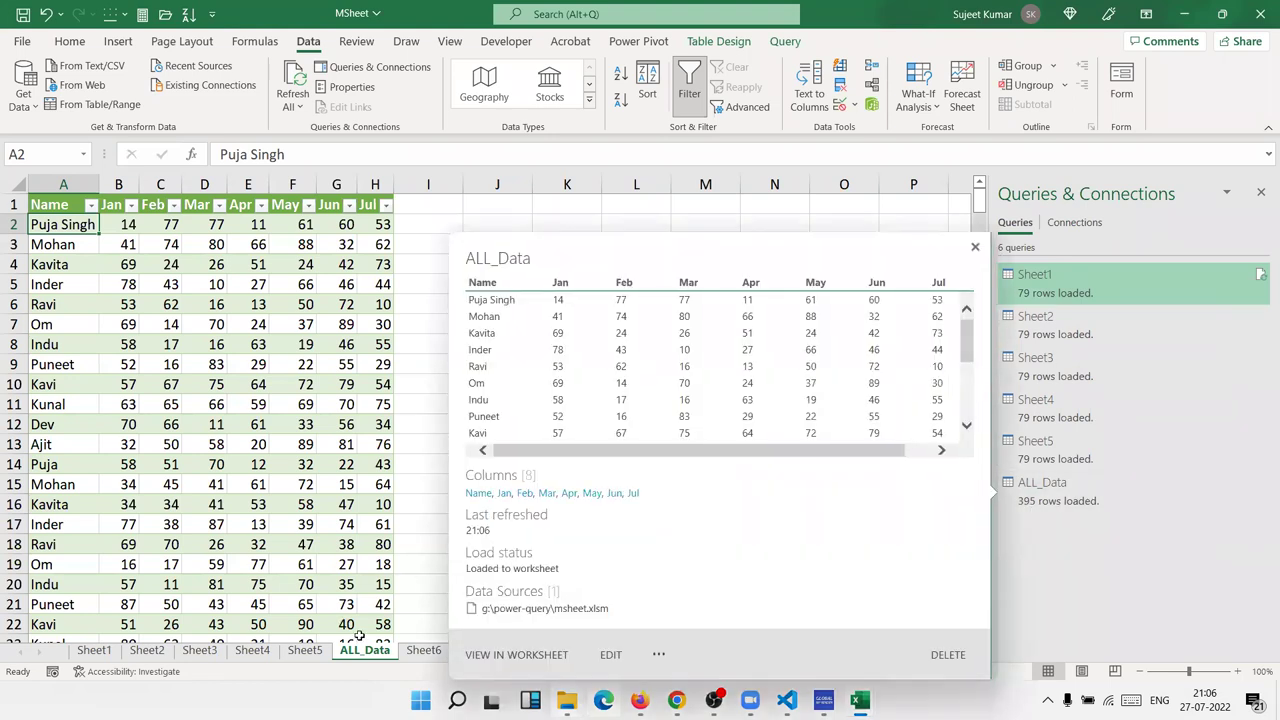
- Delete the ALL_Data worksheet and confirm the deletion
right_click(390, 652)
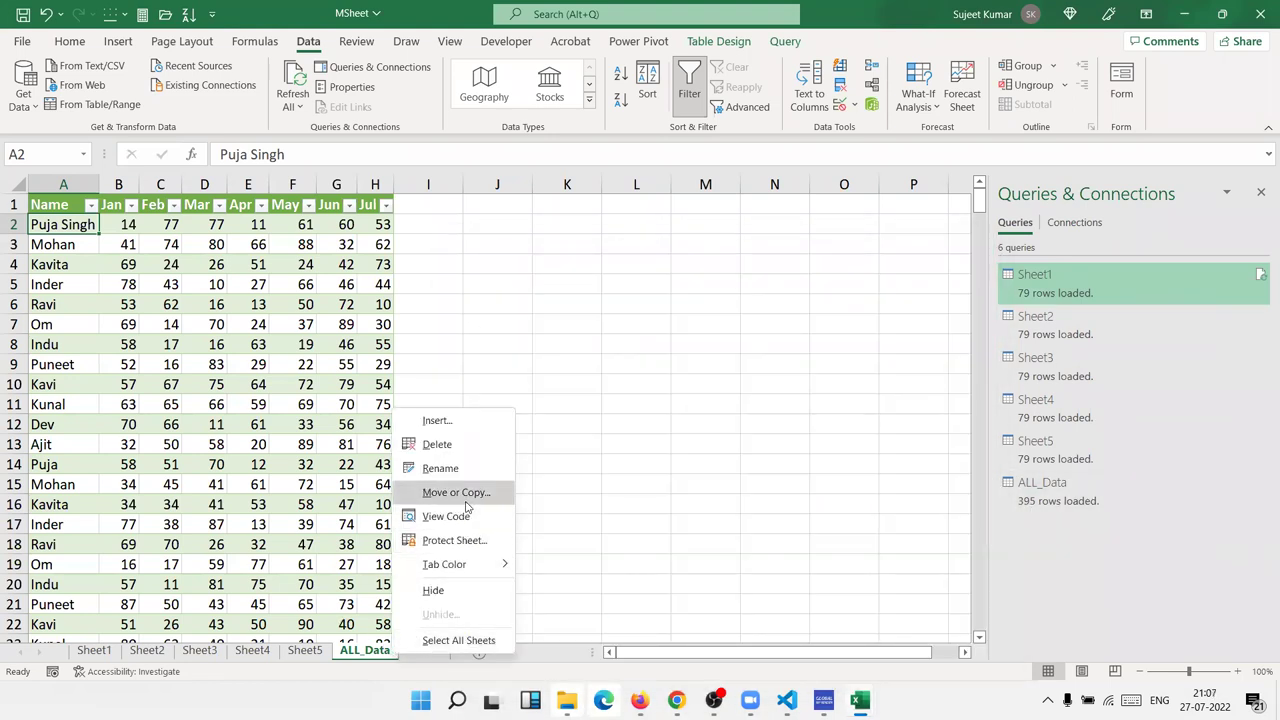
click(478, 444)
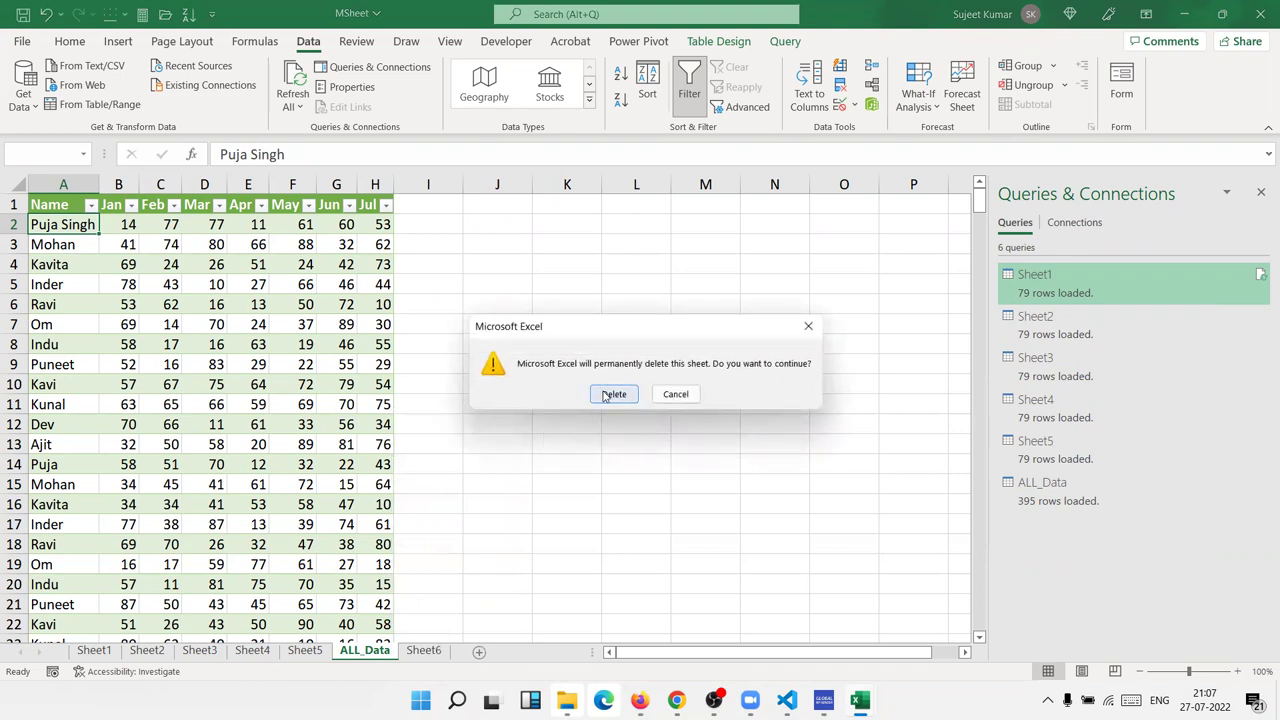
click(613, 394)
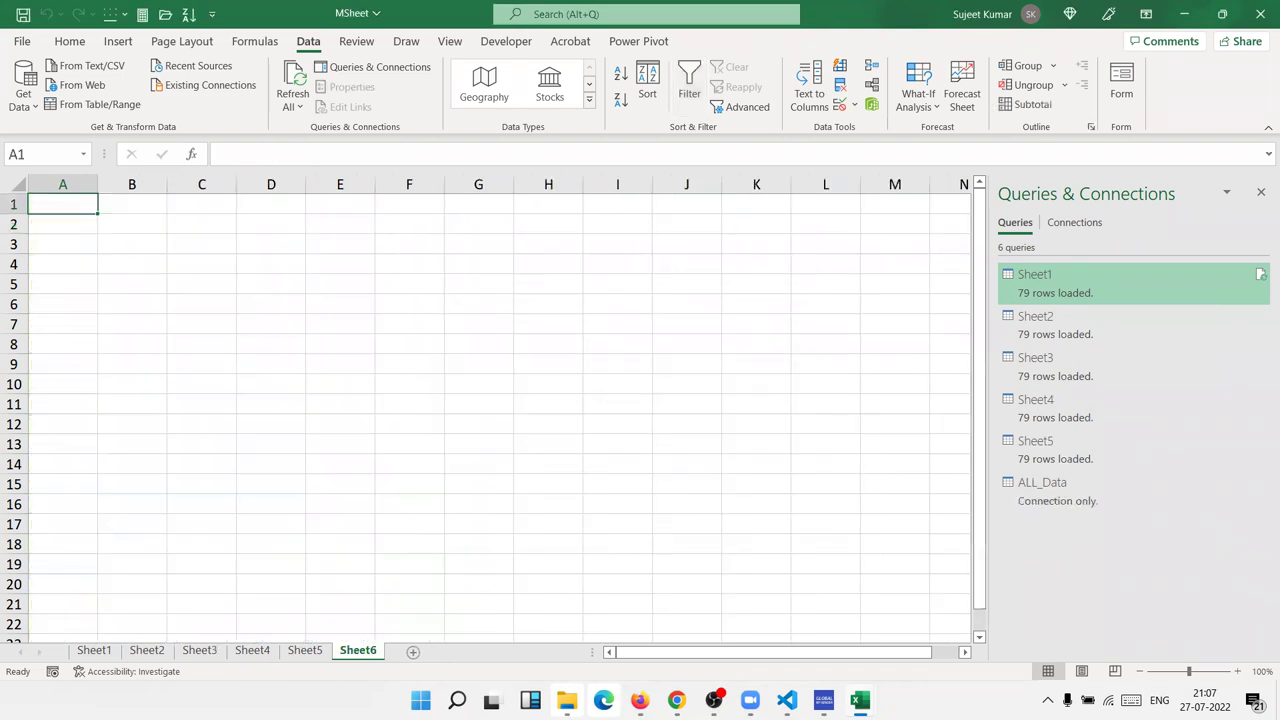
- Delete the ALL_Data and Sheet5 queries, confirming each
right_click(1150, 289)
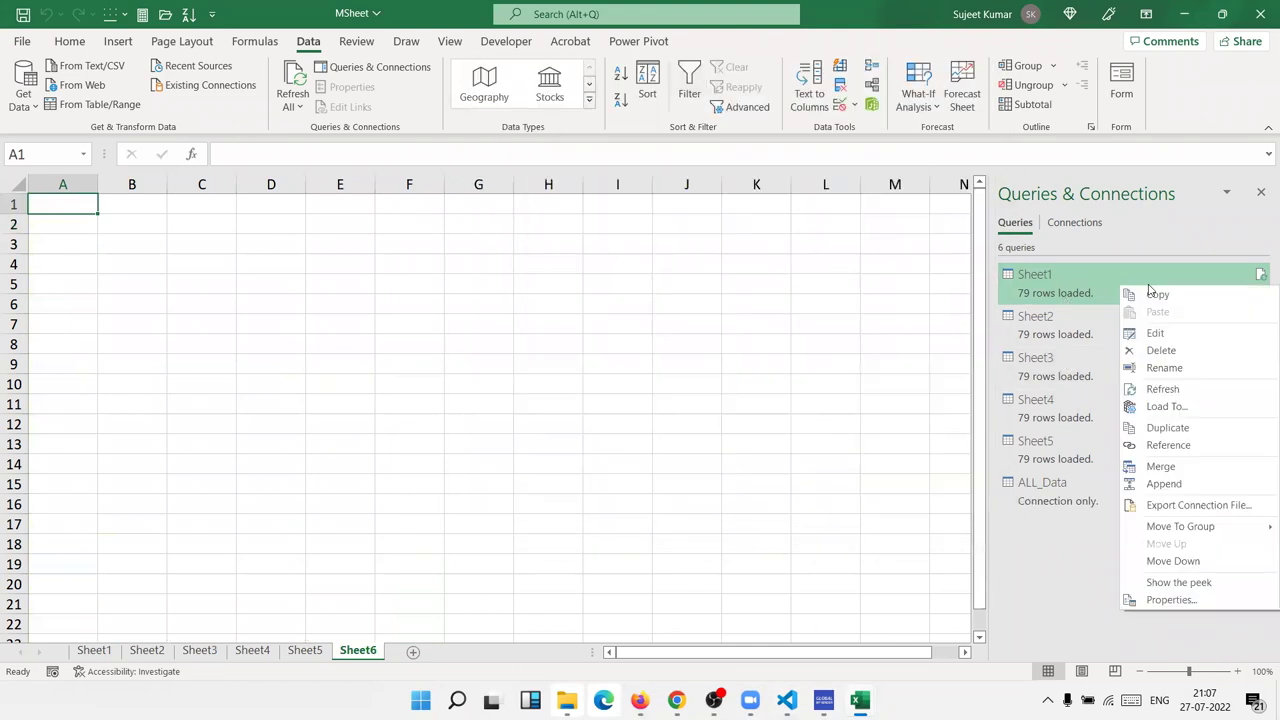
right_click(1073, 509)
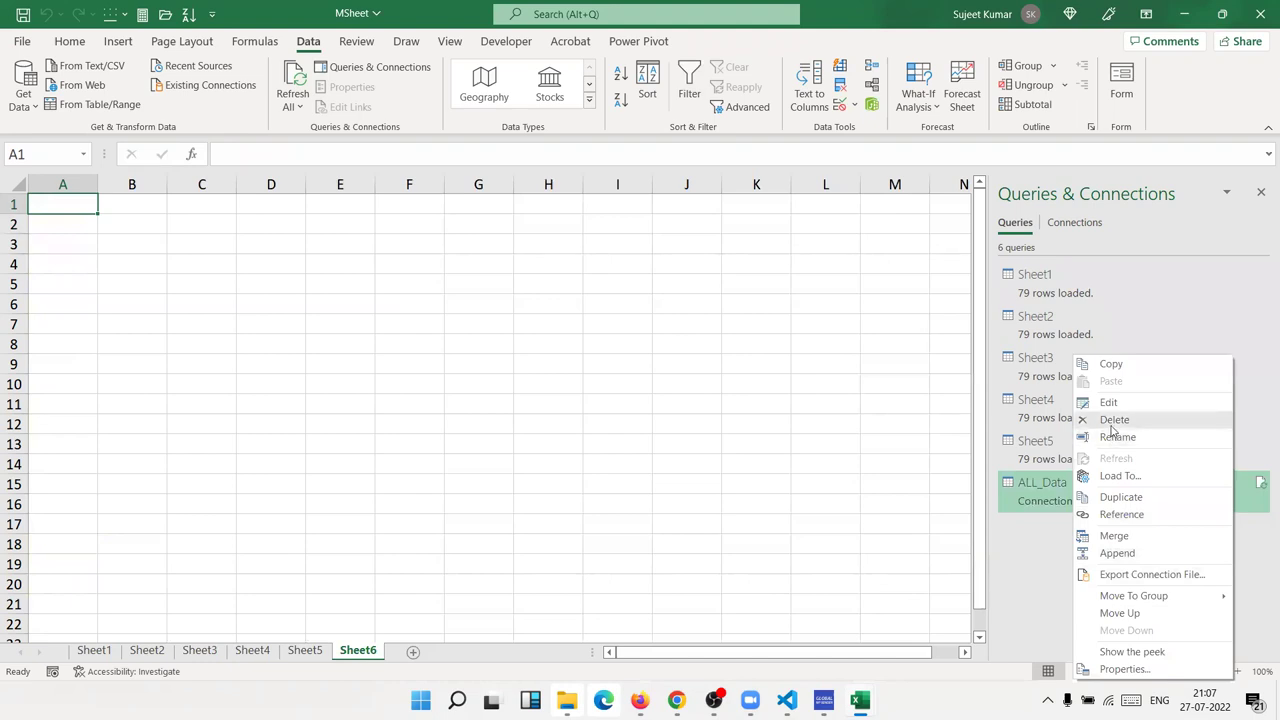
click(1111, 427)
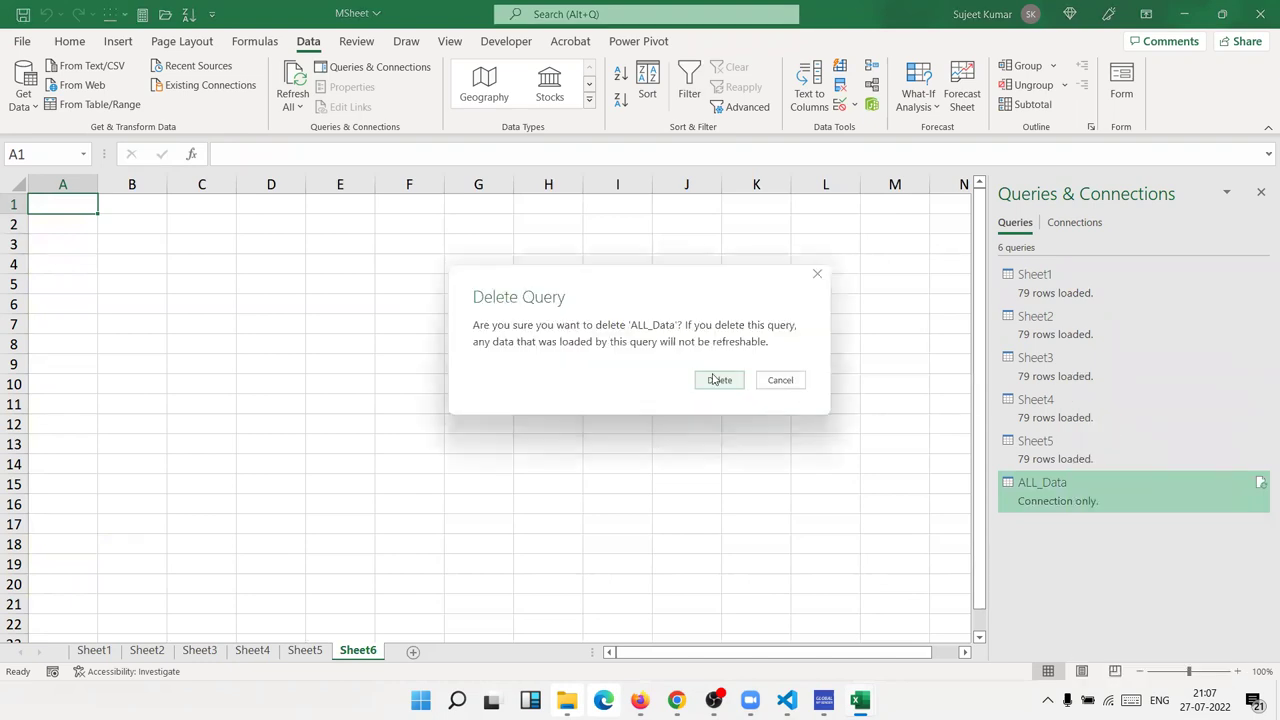
click(714, 381)
right_click(1016, 455)
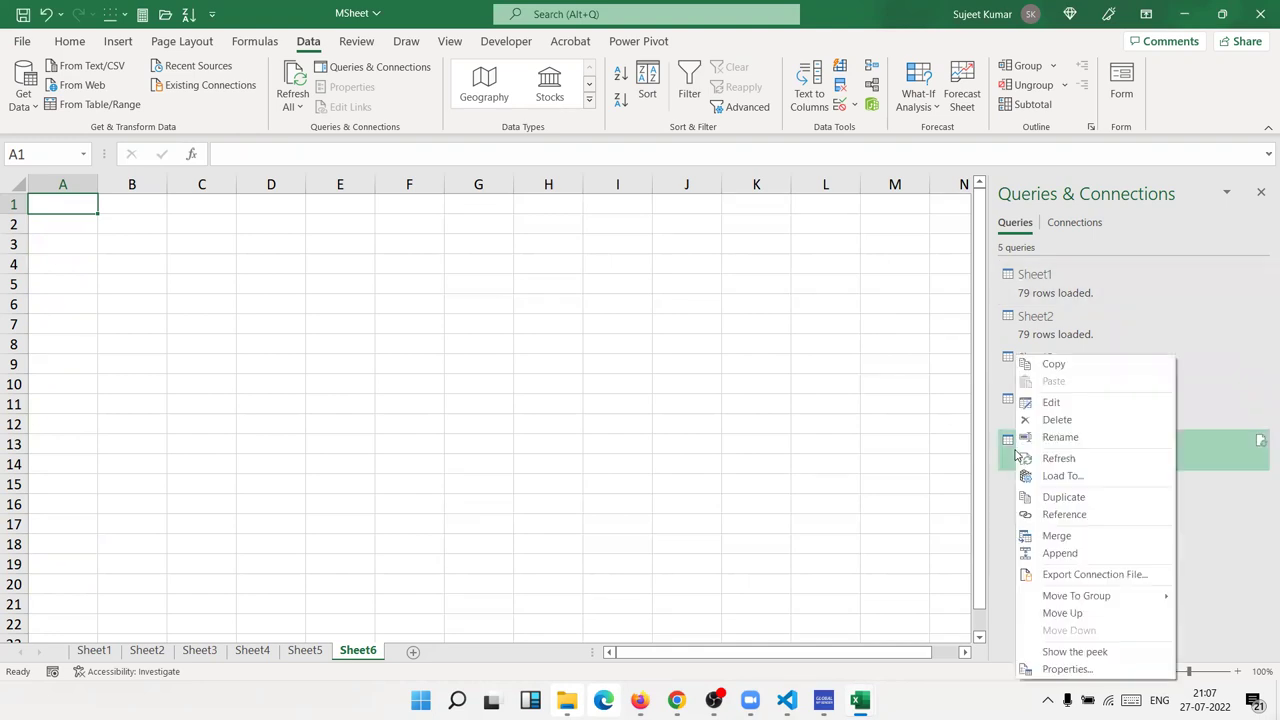
click(1047, 420)
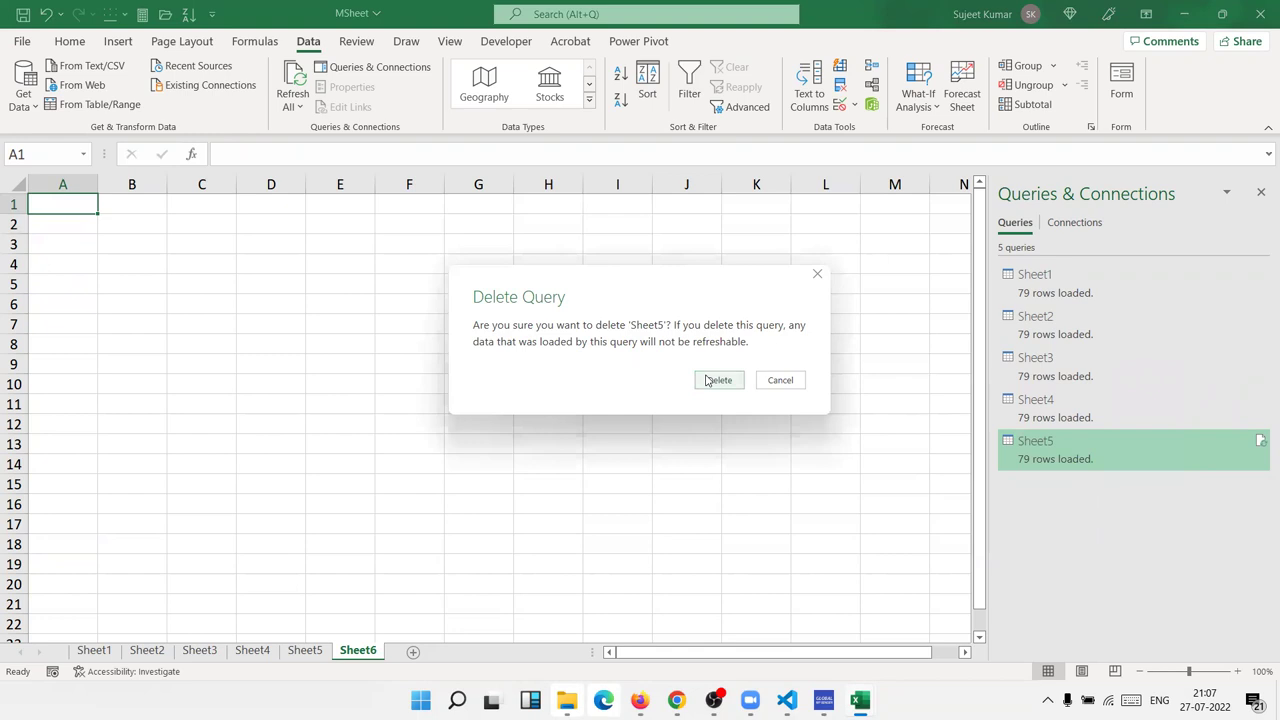
click(717, 380)
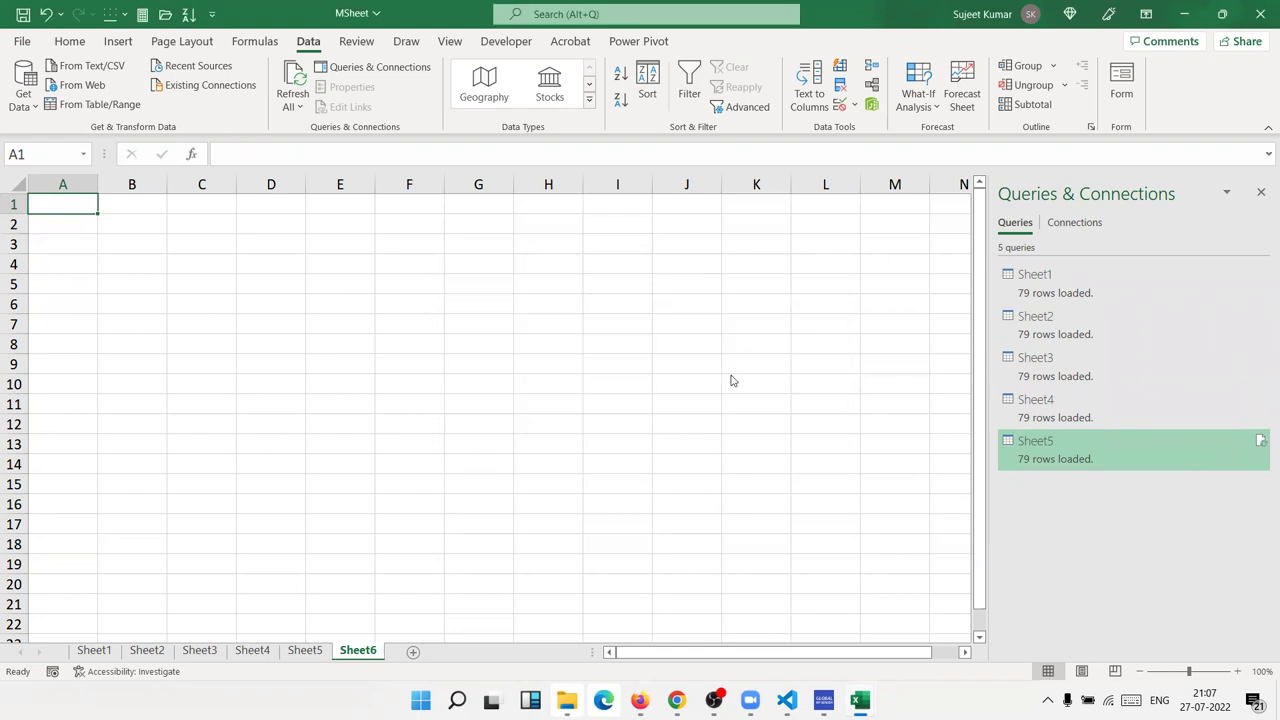
- Delete the Sheet4, Sheet3 and Sheet2 queries, confirming each
right_click(1029, 421)
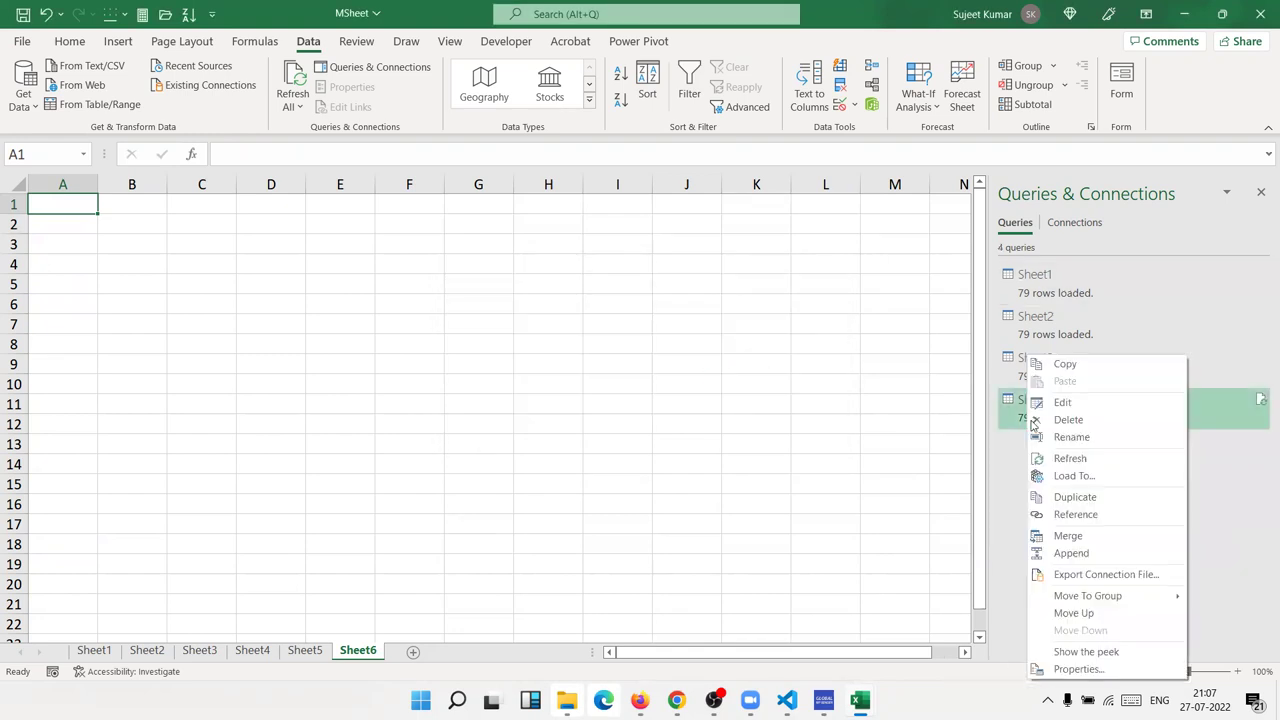
click(1036, 420)
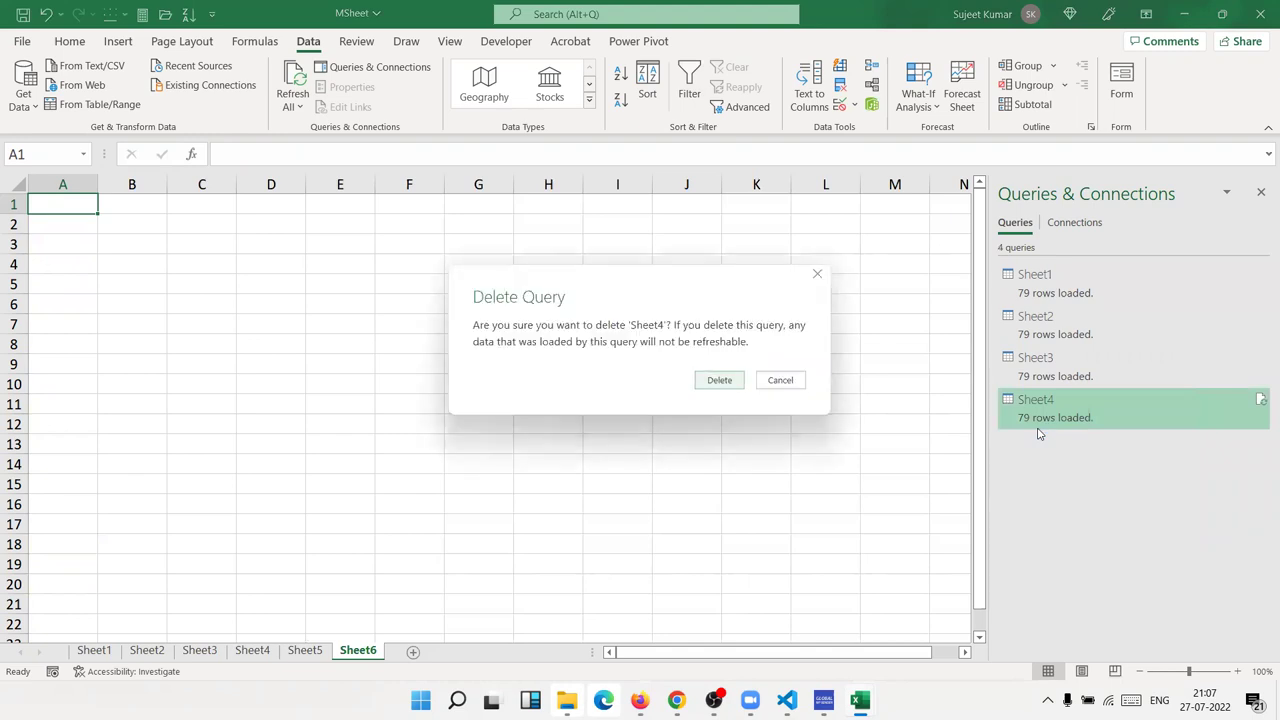
click(715, 380)
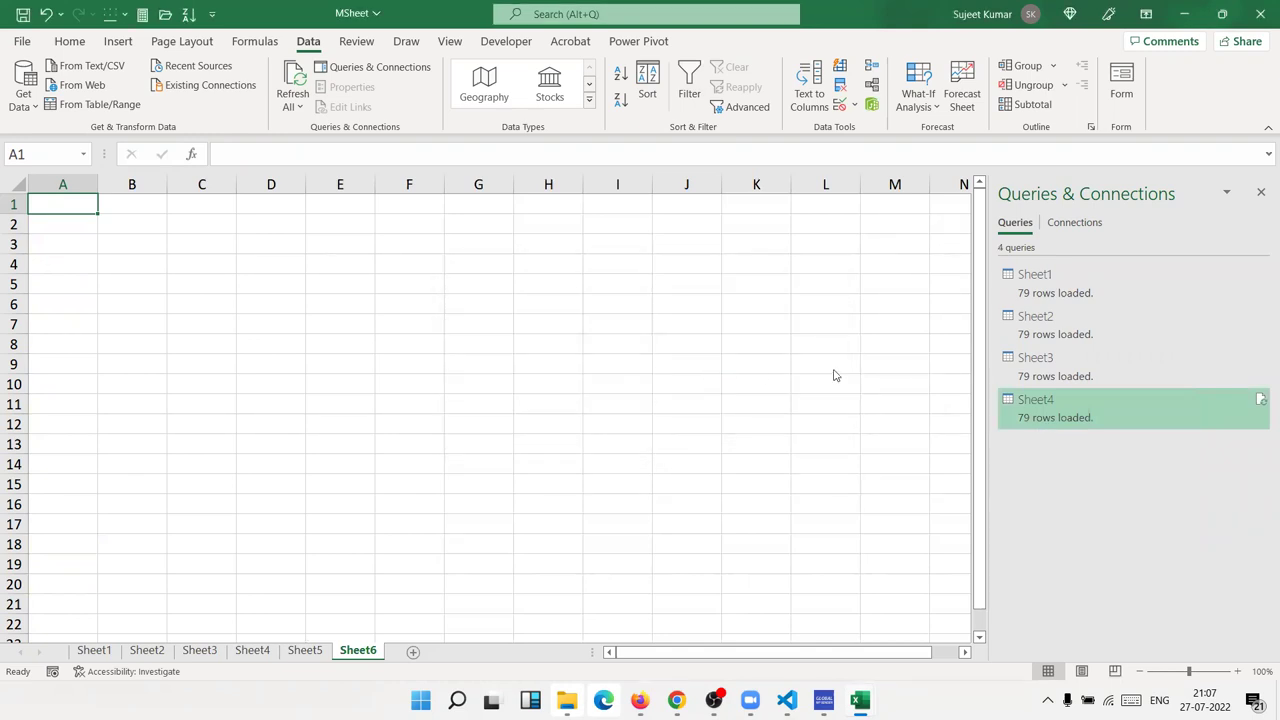
right_click(1044, 386)
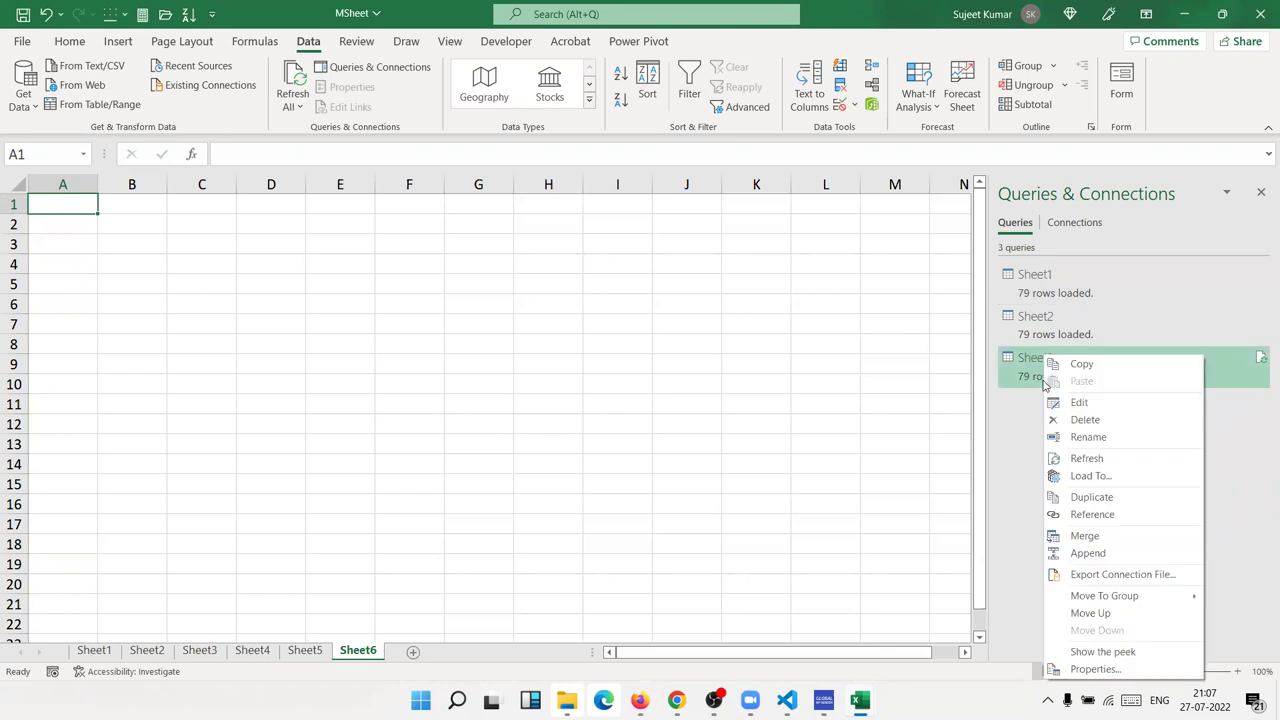
click(1077, 421)
click(718, 381)
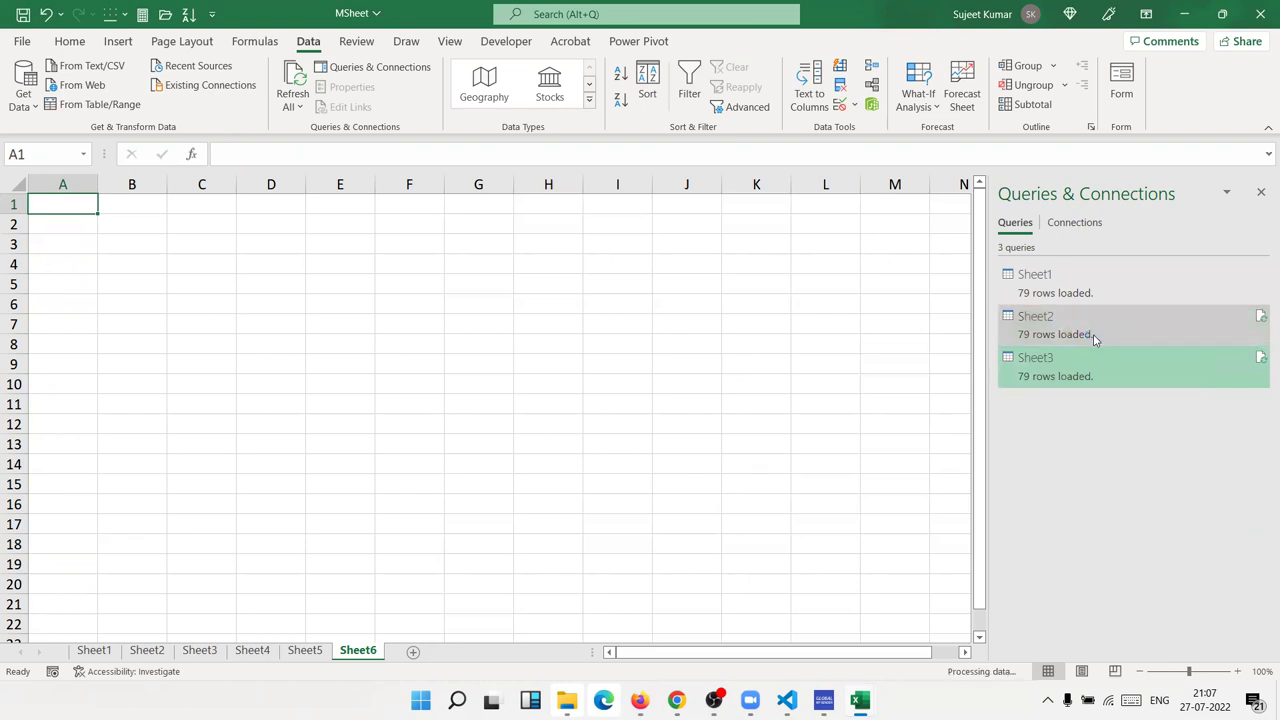
right_click(1058, 327)
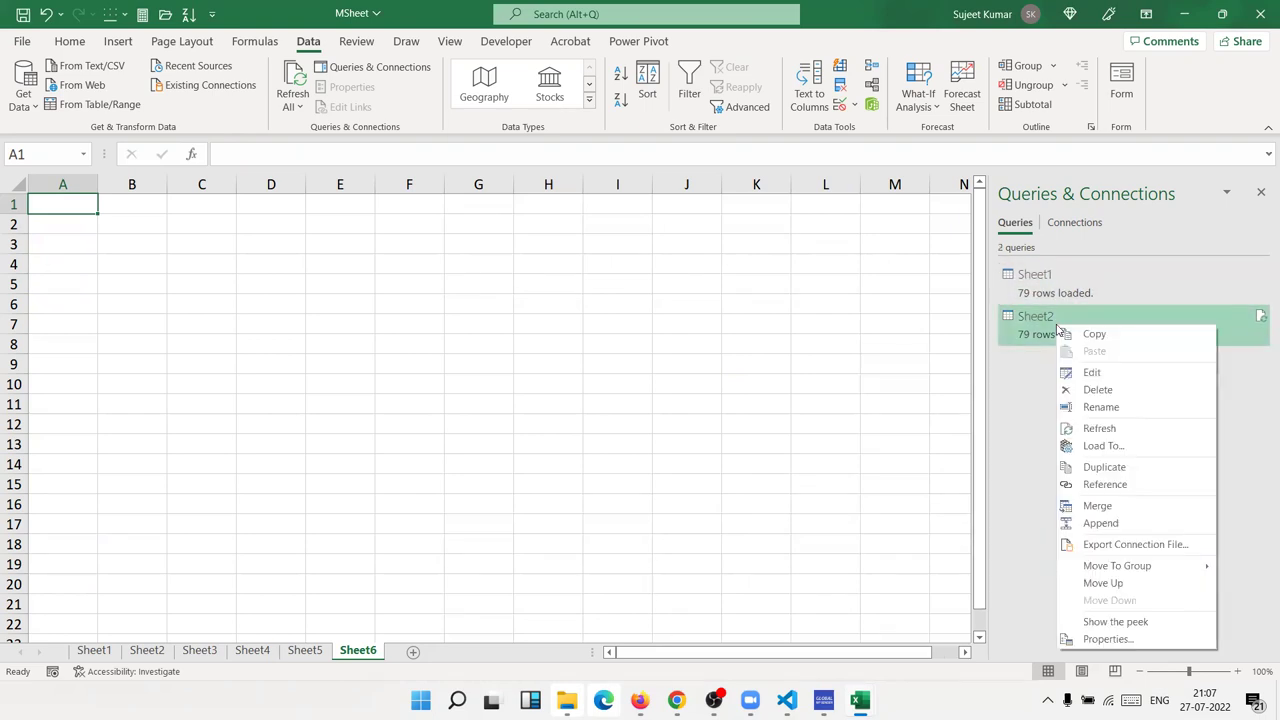
click(1096, 390)
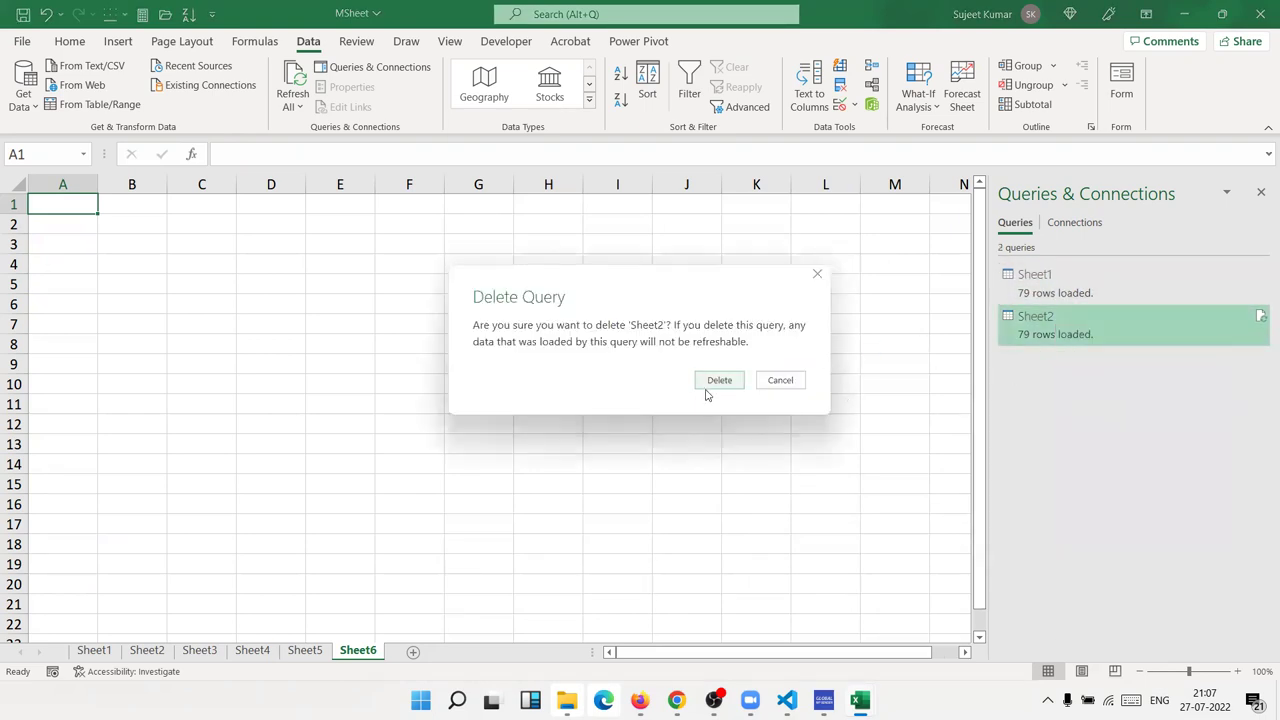
click(712, 385)
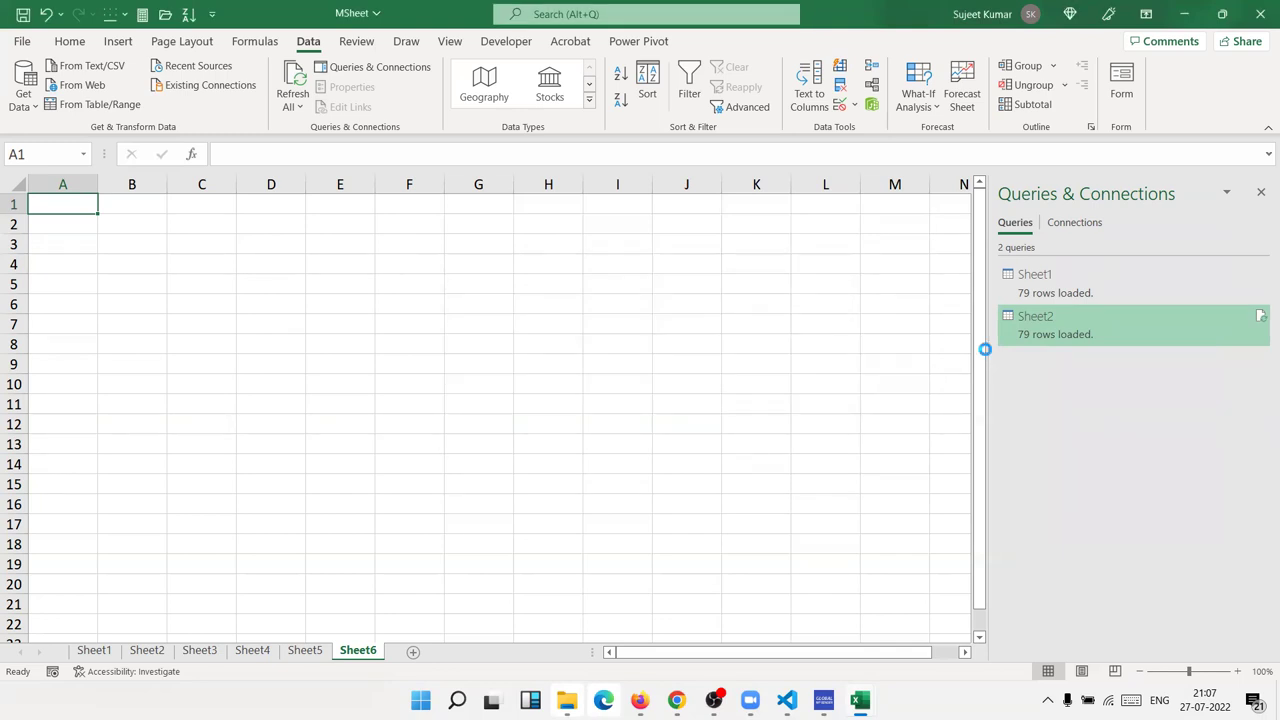
right_click(1060, 295)
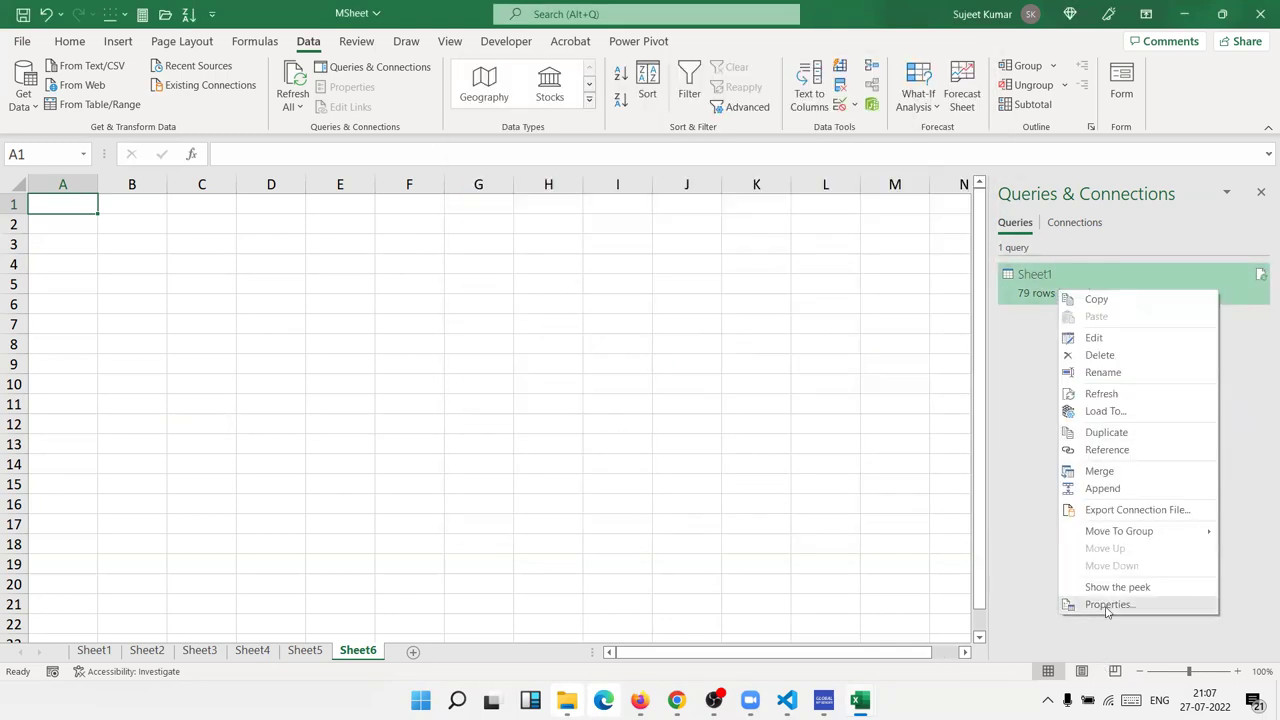
- Review the Sheet1 query's connection definition, then delete the Sheet1 query
click(1107, 605)
click(571, 190)
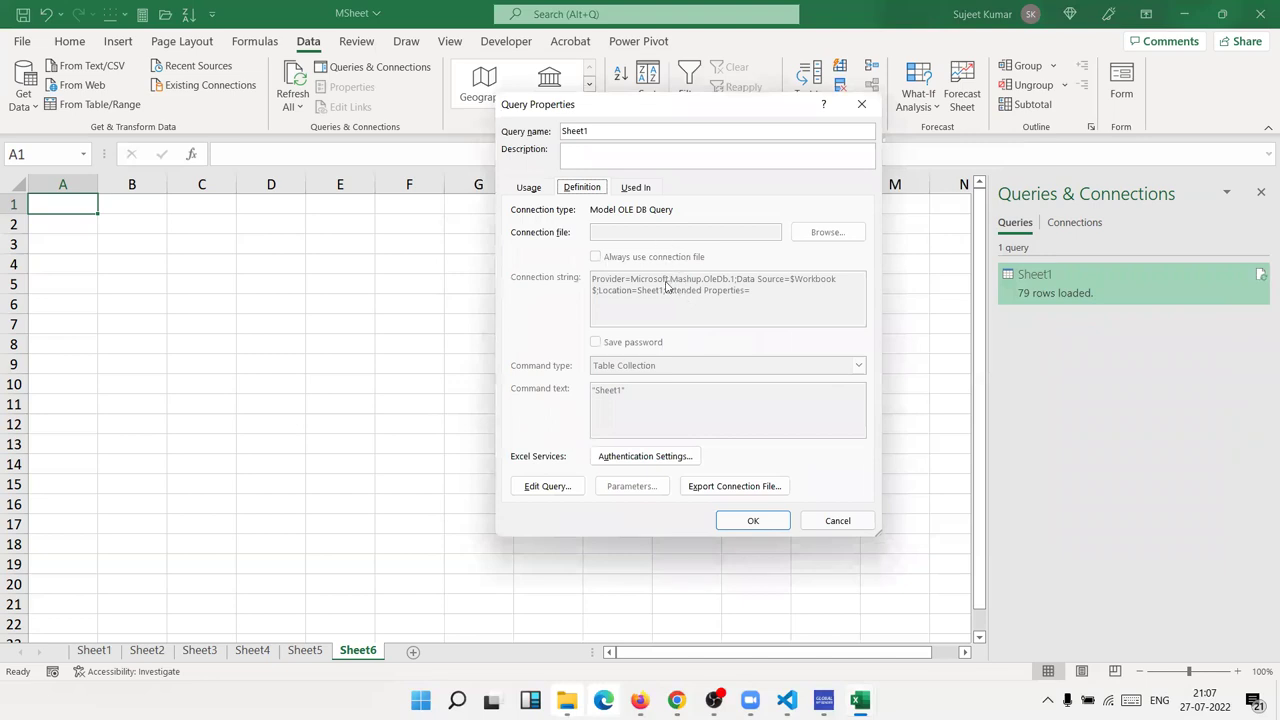
click(831, 524)
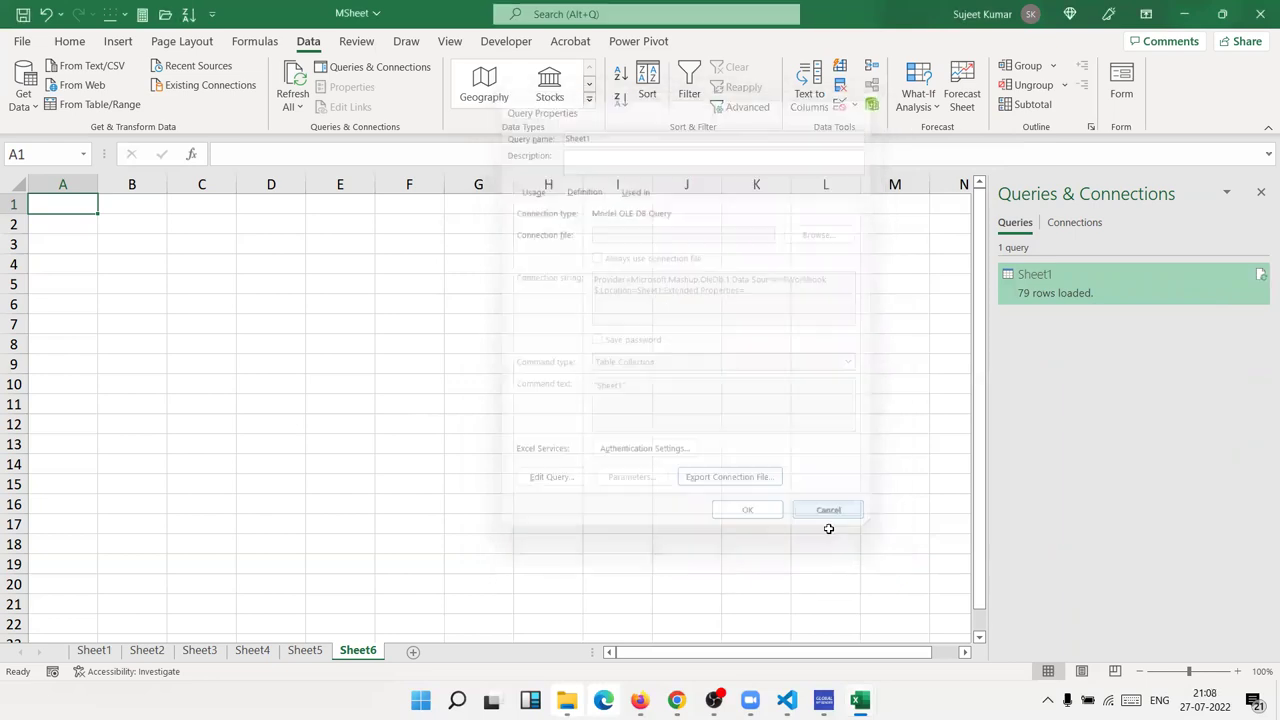
right_click(1043, 304)
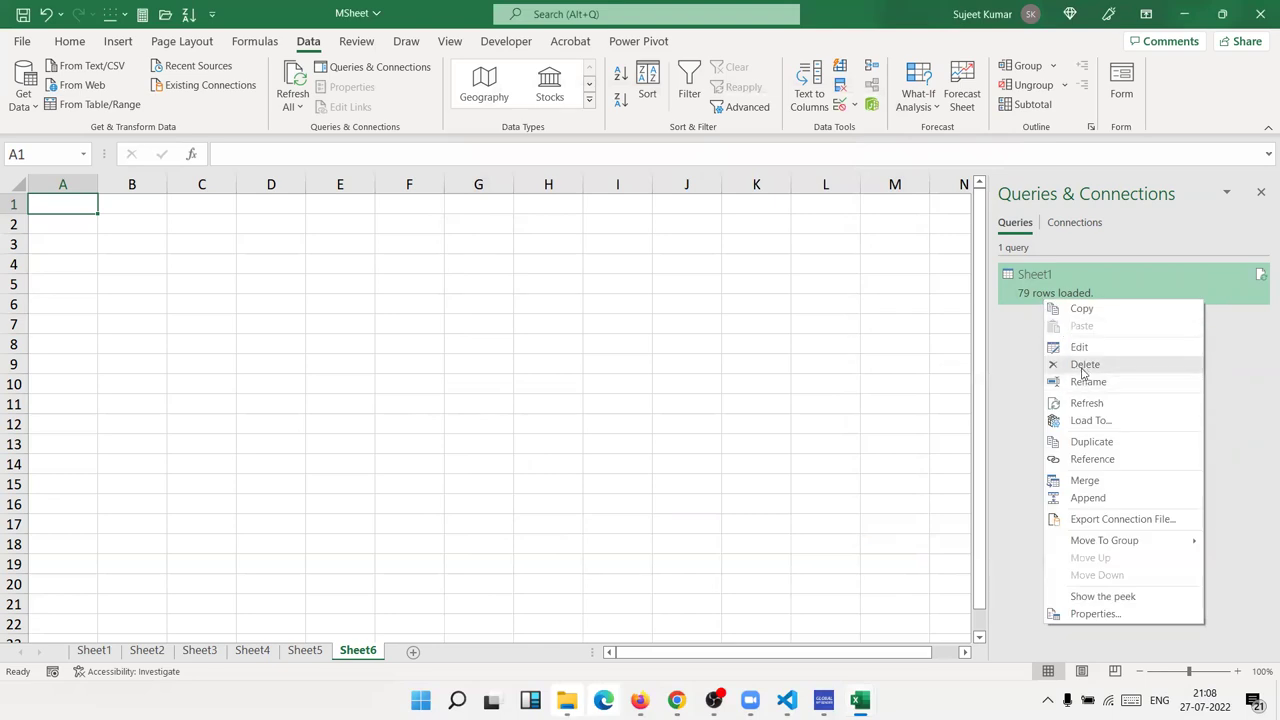
click(1083, 365)
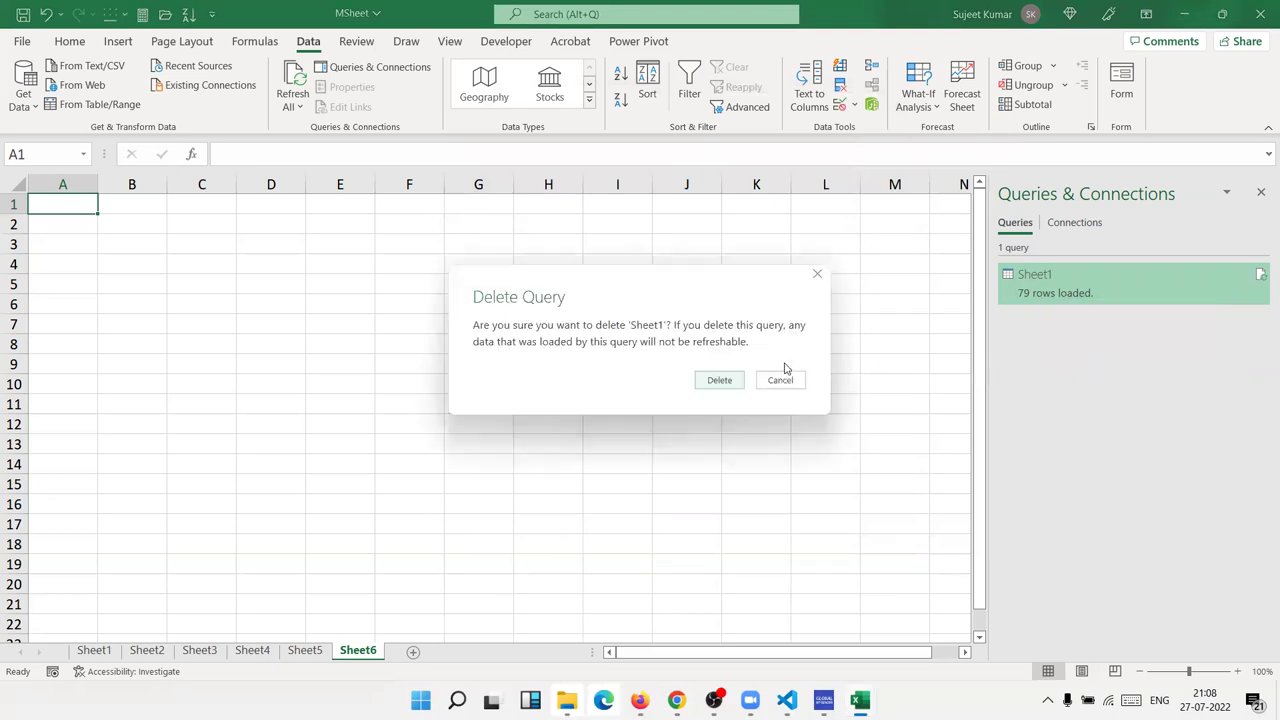
click(728, 379)
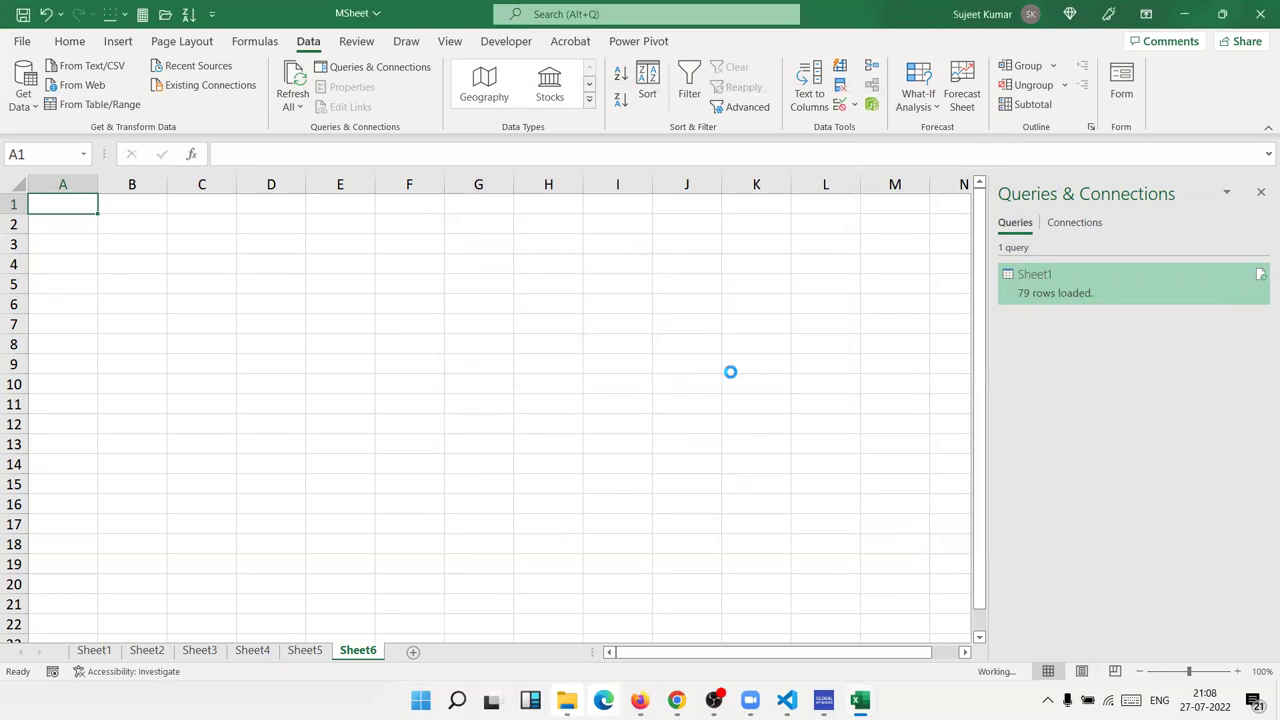
click(22, 95)
mouse_move(95, 136)
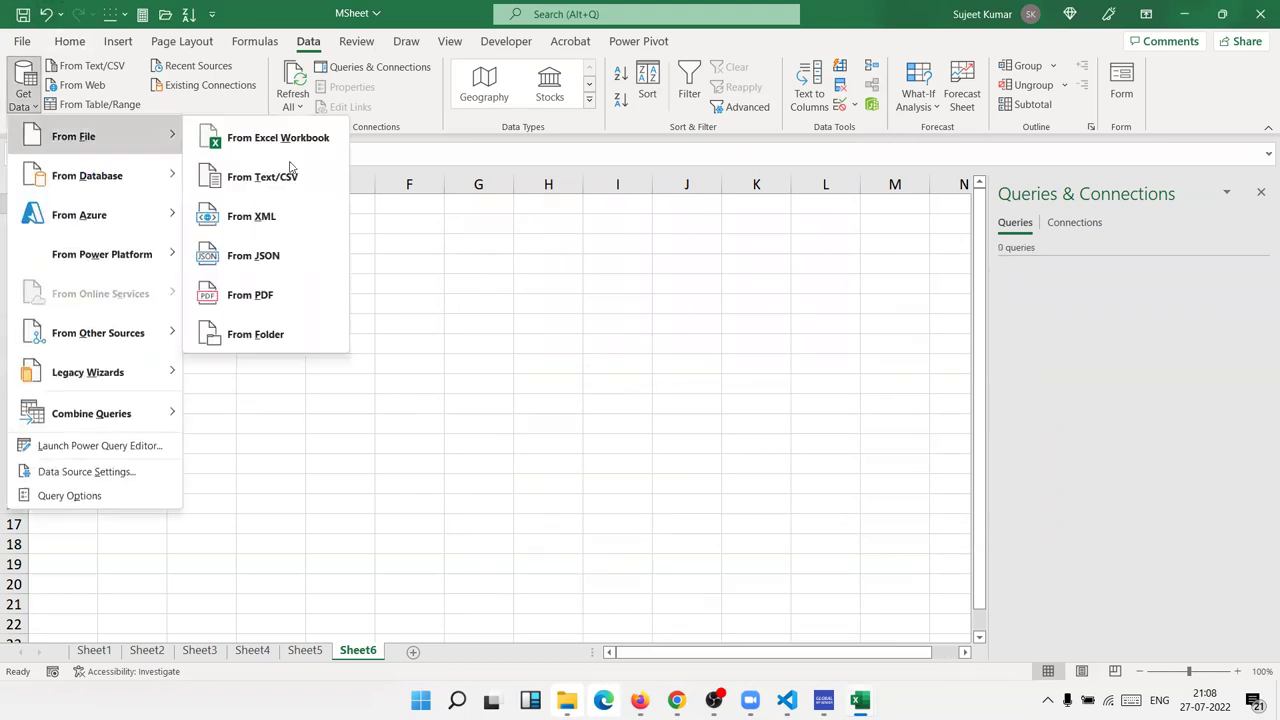
click(280, 138)
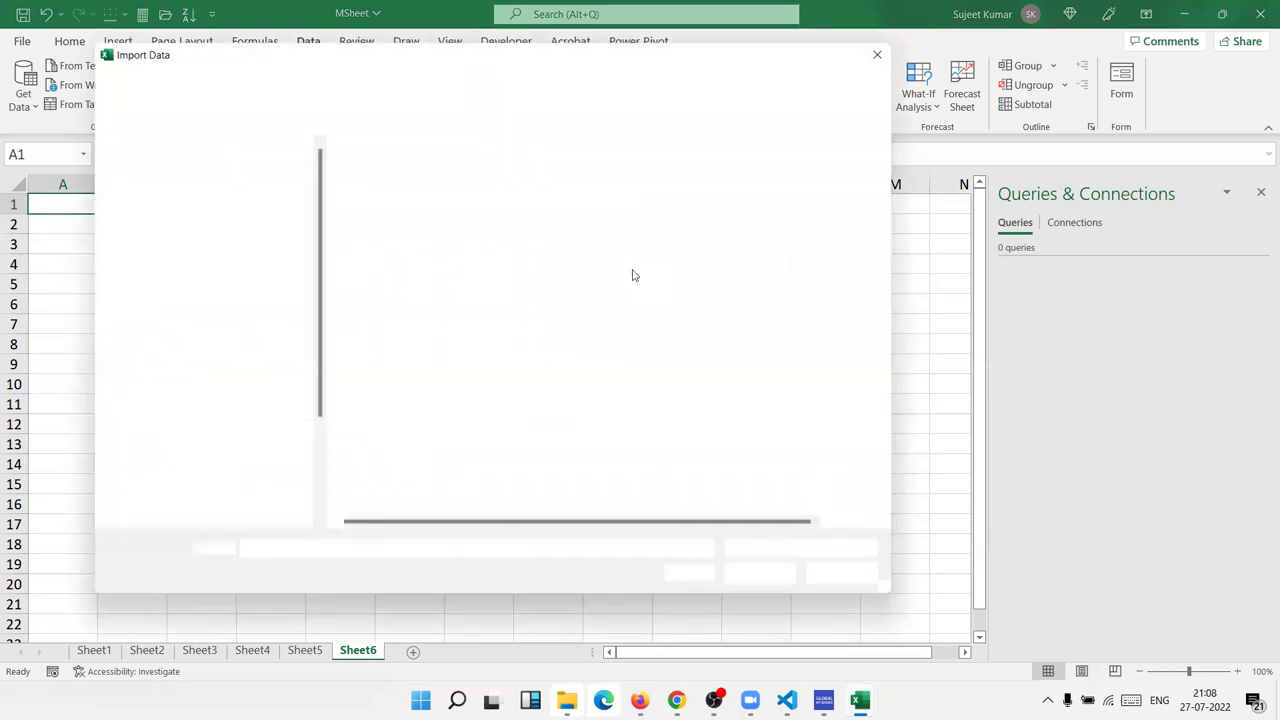
click(388, 201)
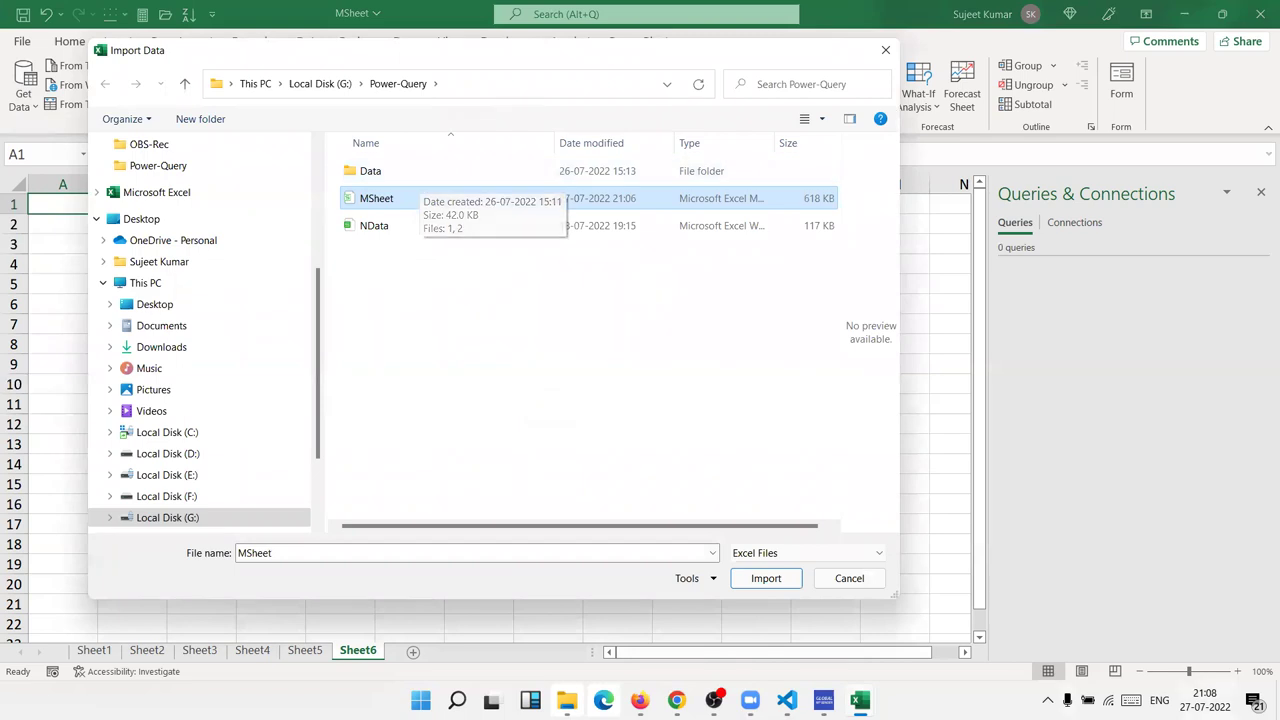
click(873, 586)
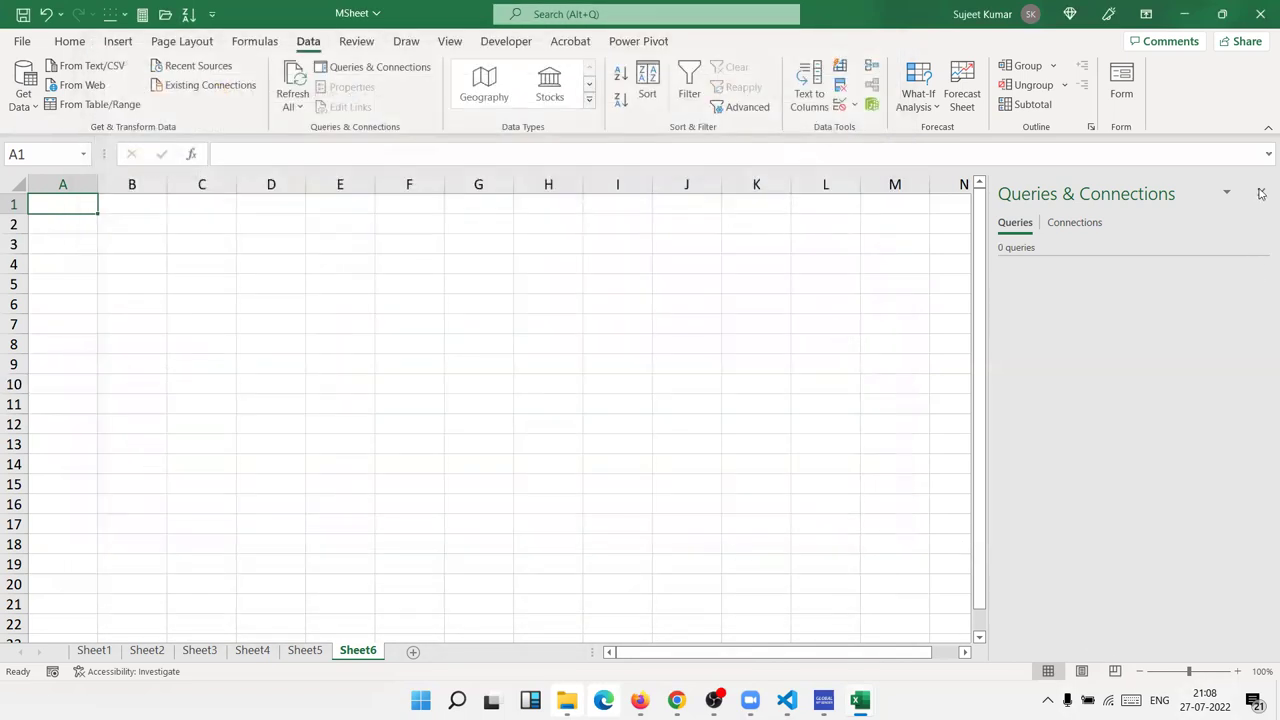
click(1260, 194)
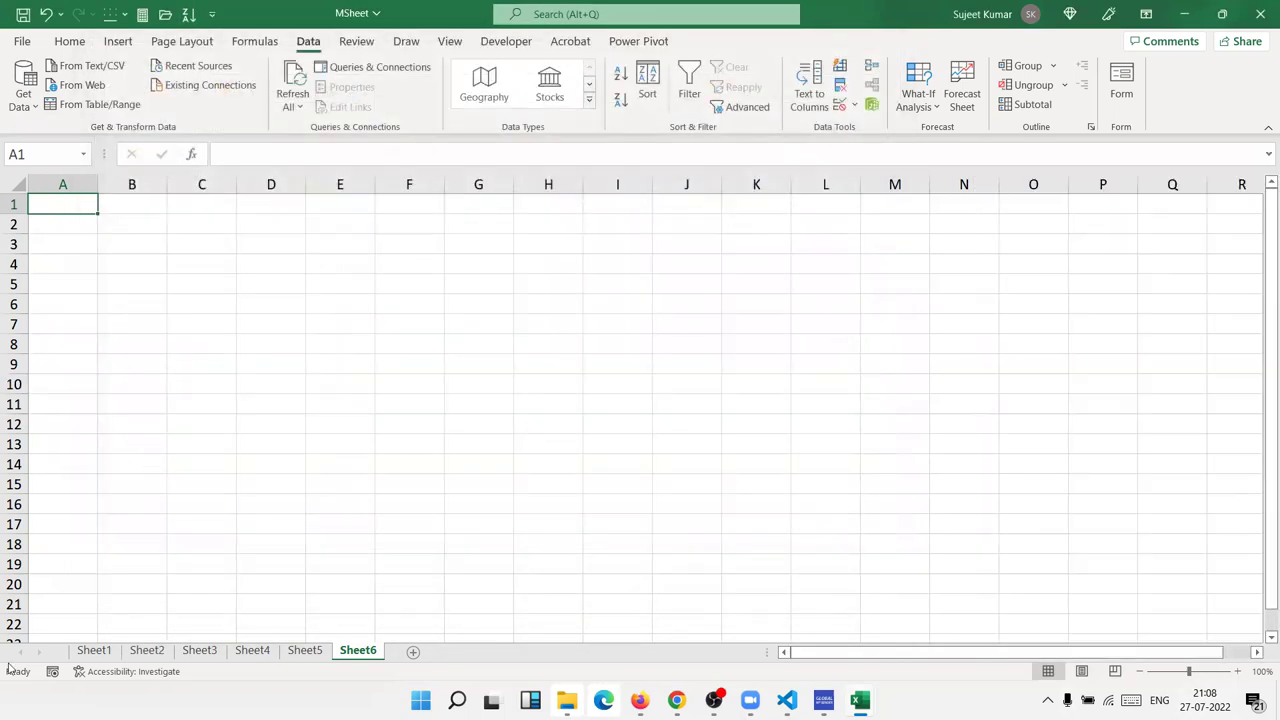
click(90, 651)
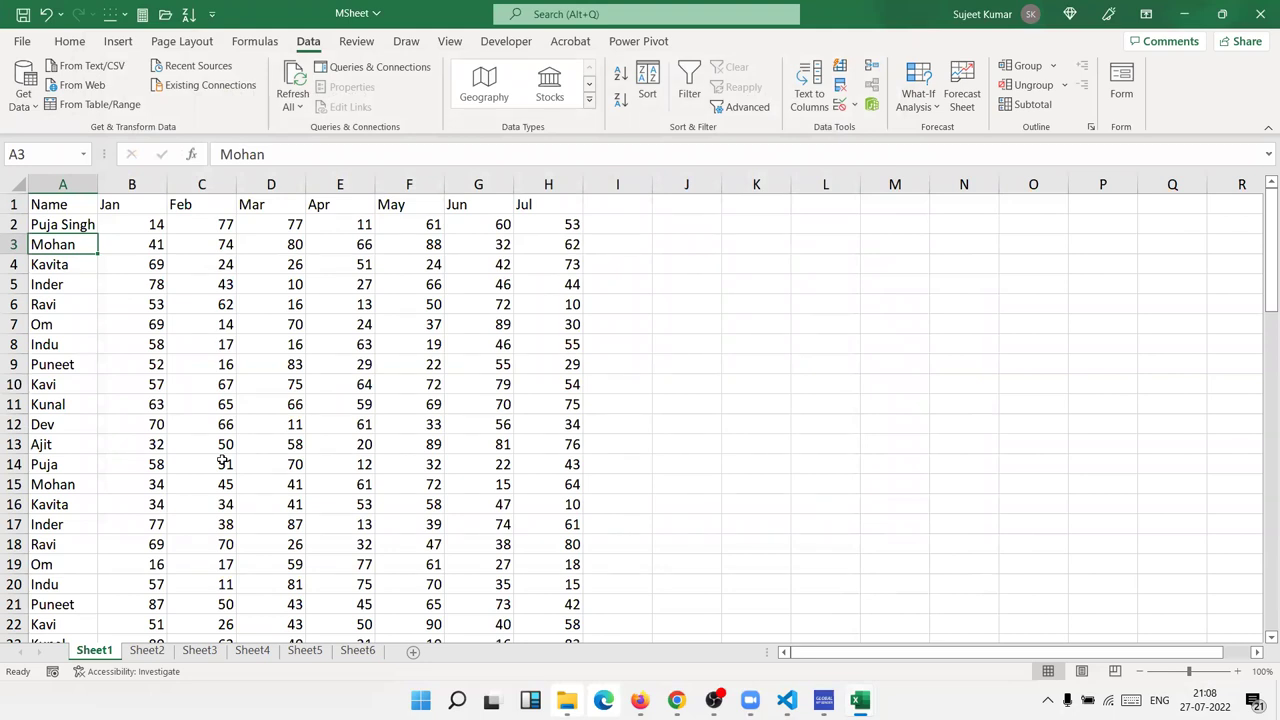
key(Up)
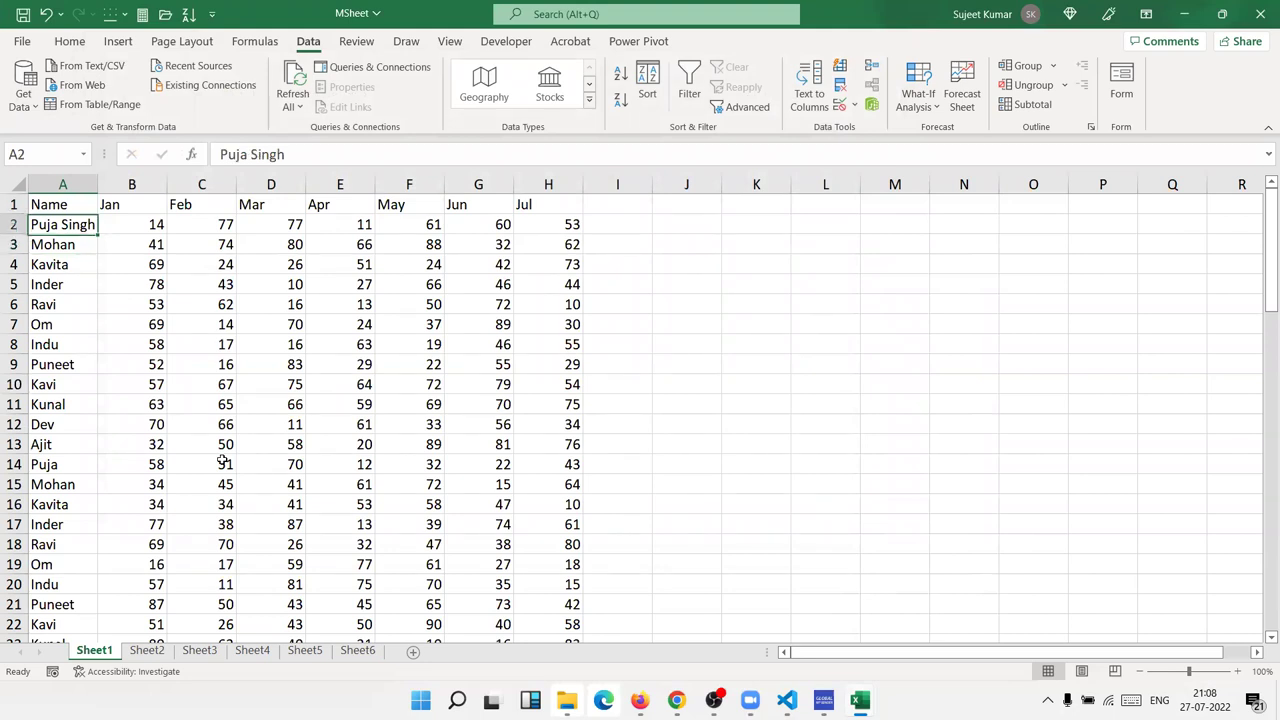
- Select Sheet1's A1:H80 and create a From Table/Range query with headers
click(23, 92)
mouse_move(98, 333)
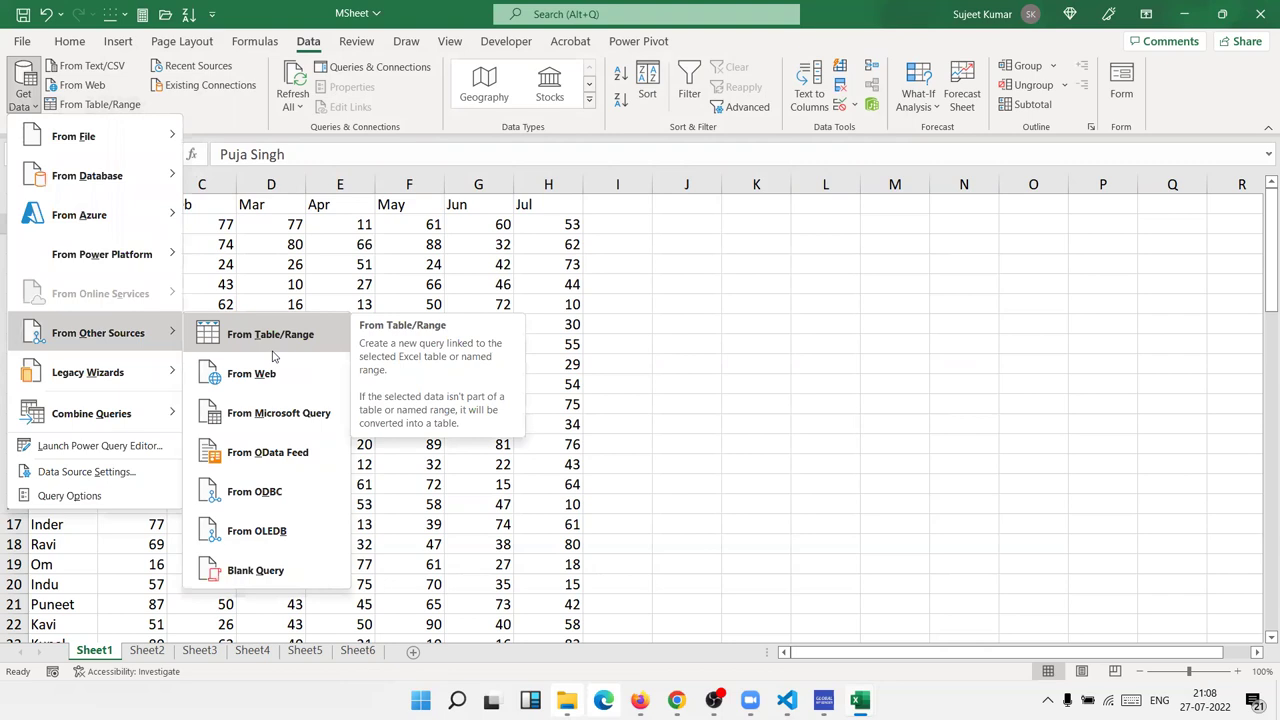
key(Escape)
key(Up)
key(ctrl+shift+Right)
key(ctrl+shift+Down)
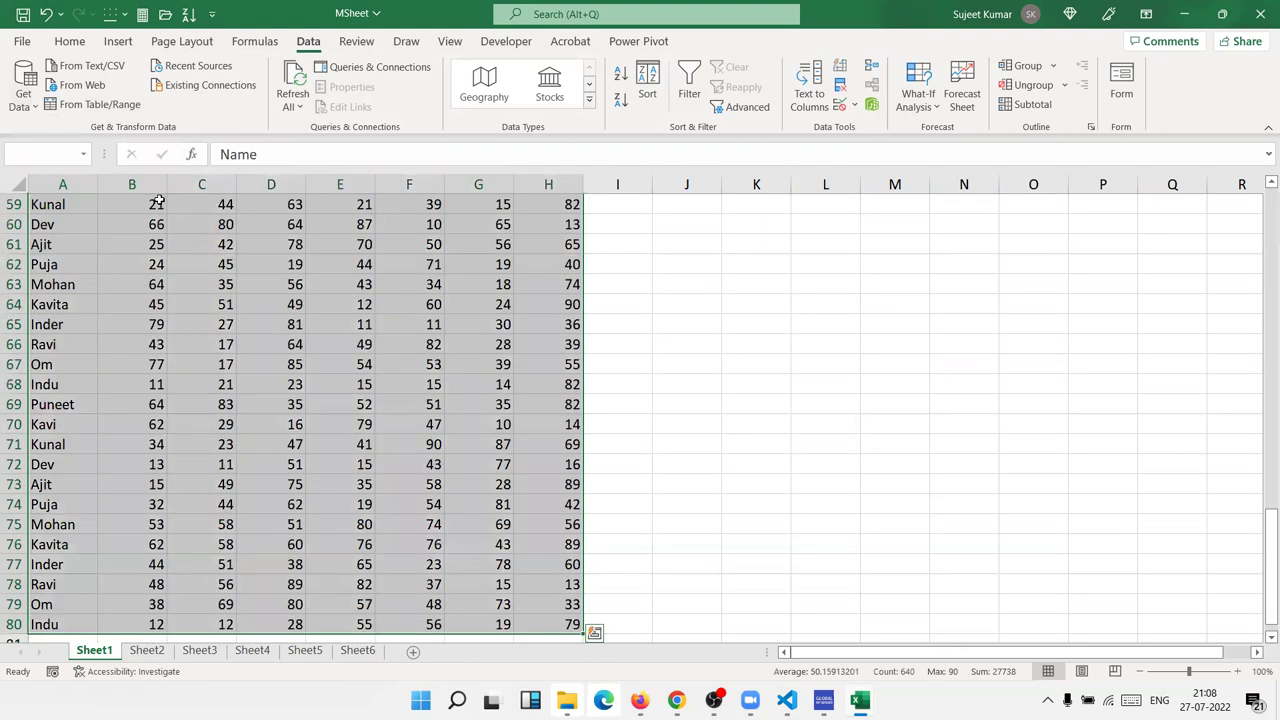
click(23, 85)
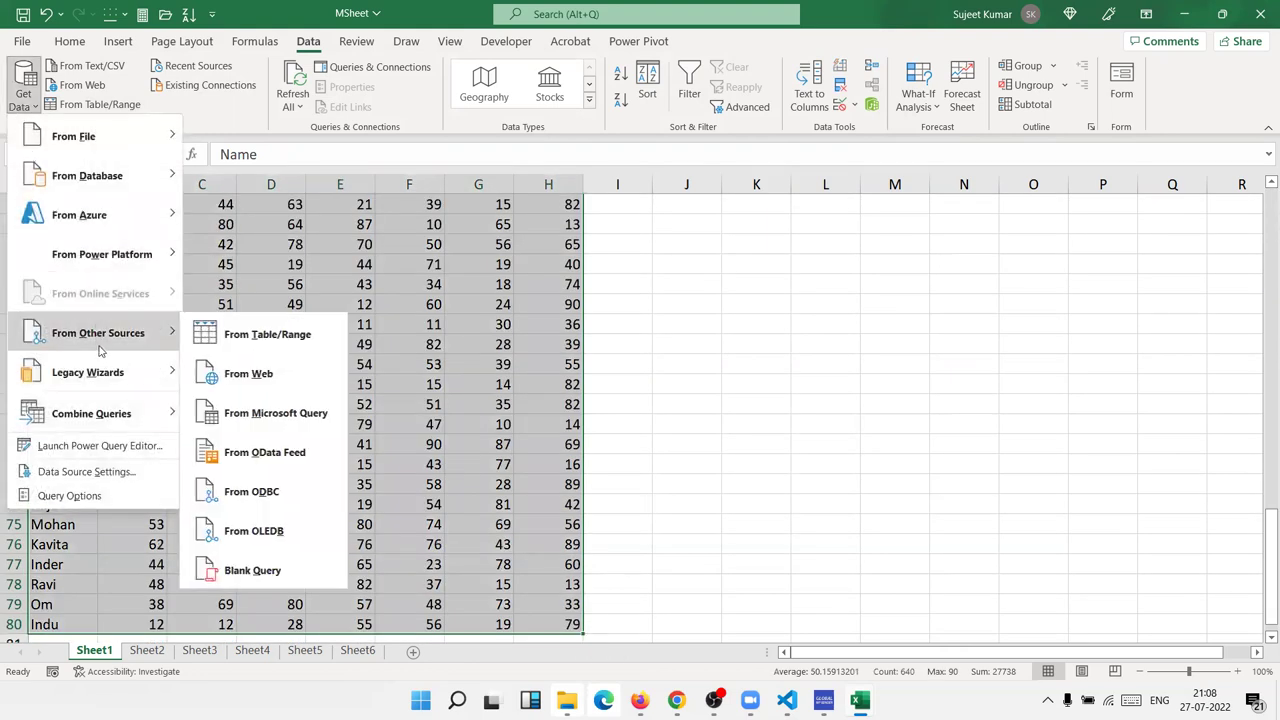
click(308, 345)
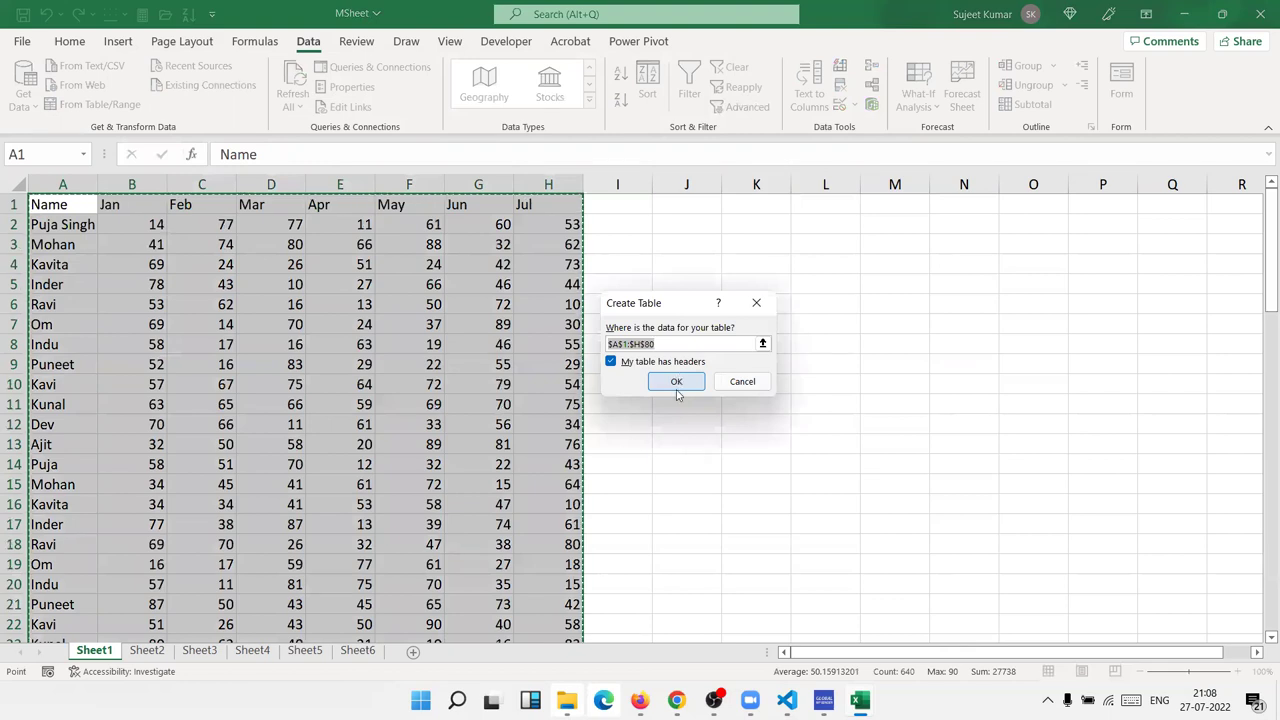
click(676, 384)
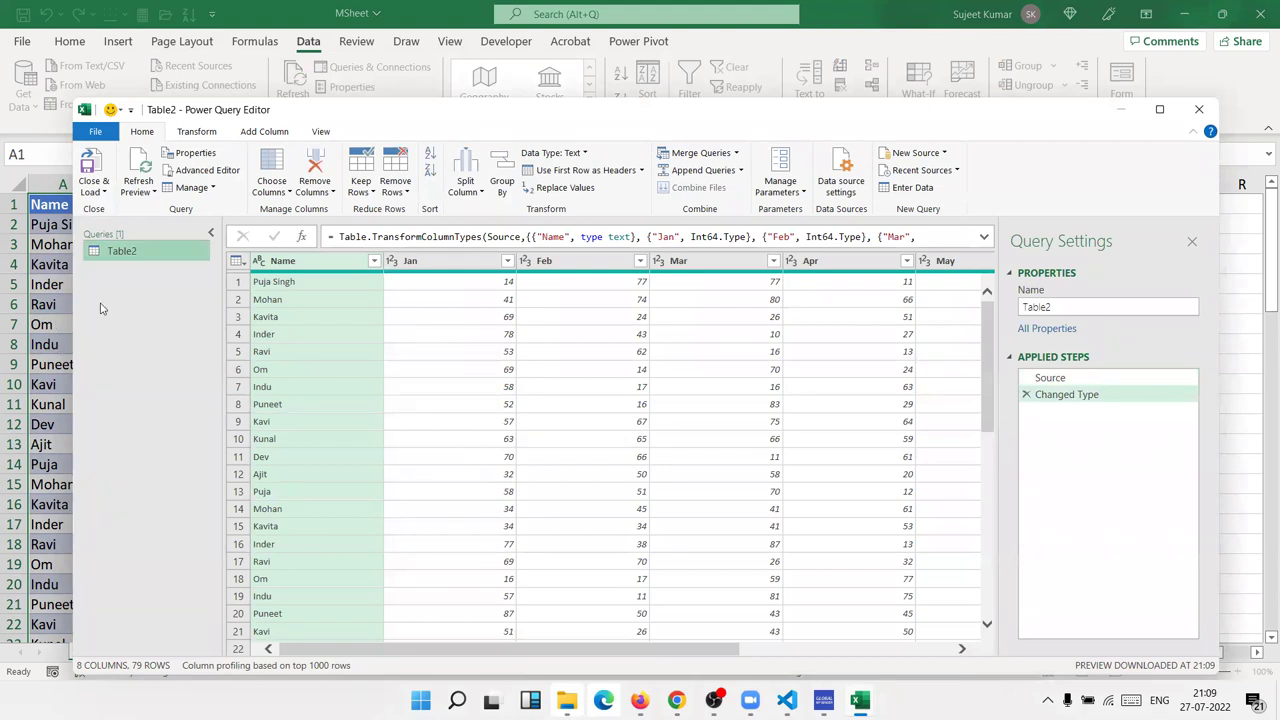
- Load the Table2 query from Power Query as Only Create Connection
click(941, 158)
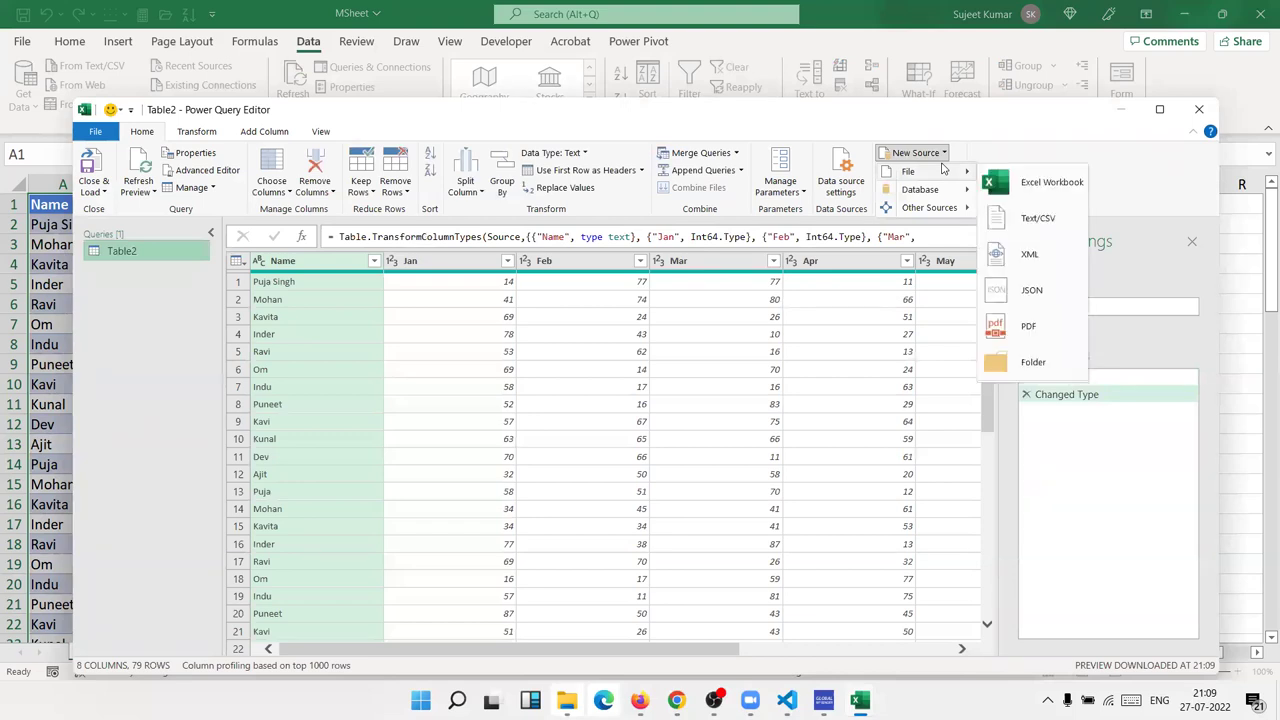
mouse_move(929, 207)
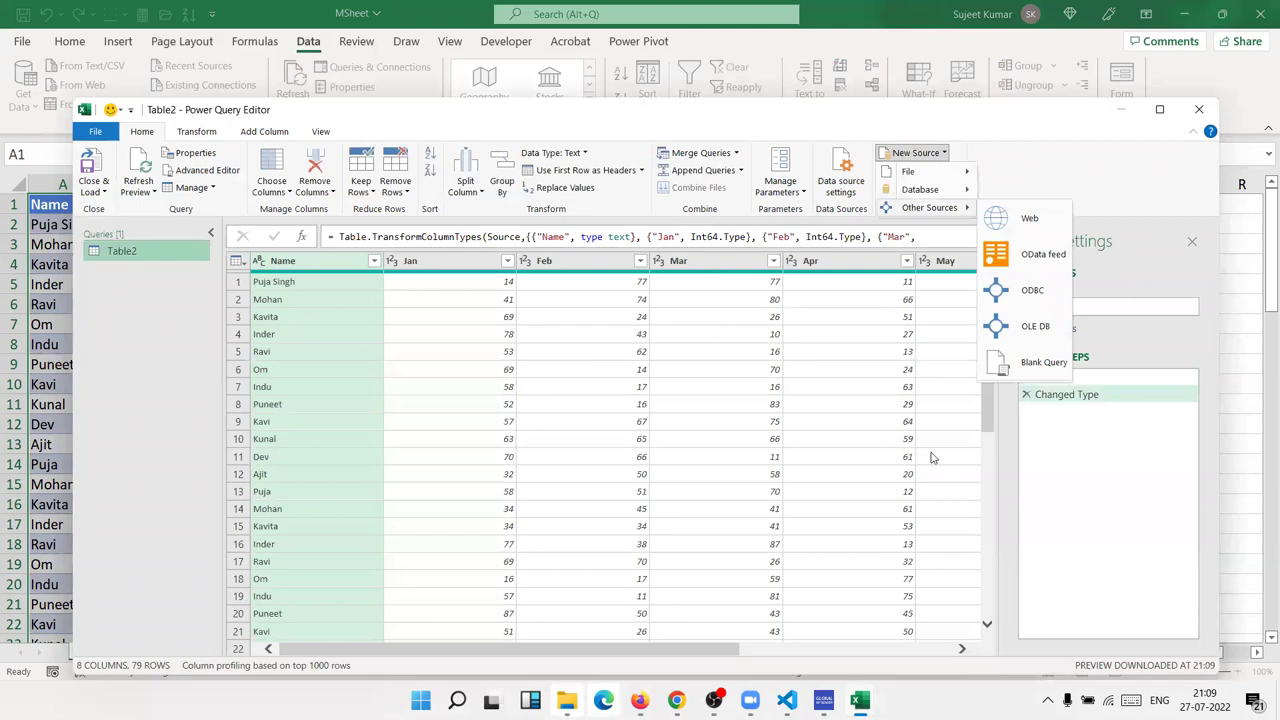
click(905, 451)
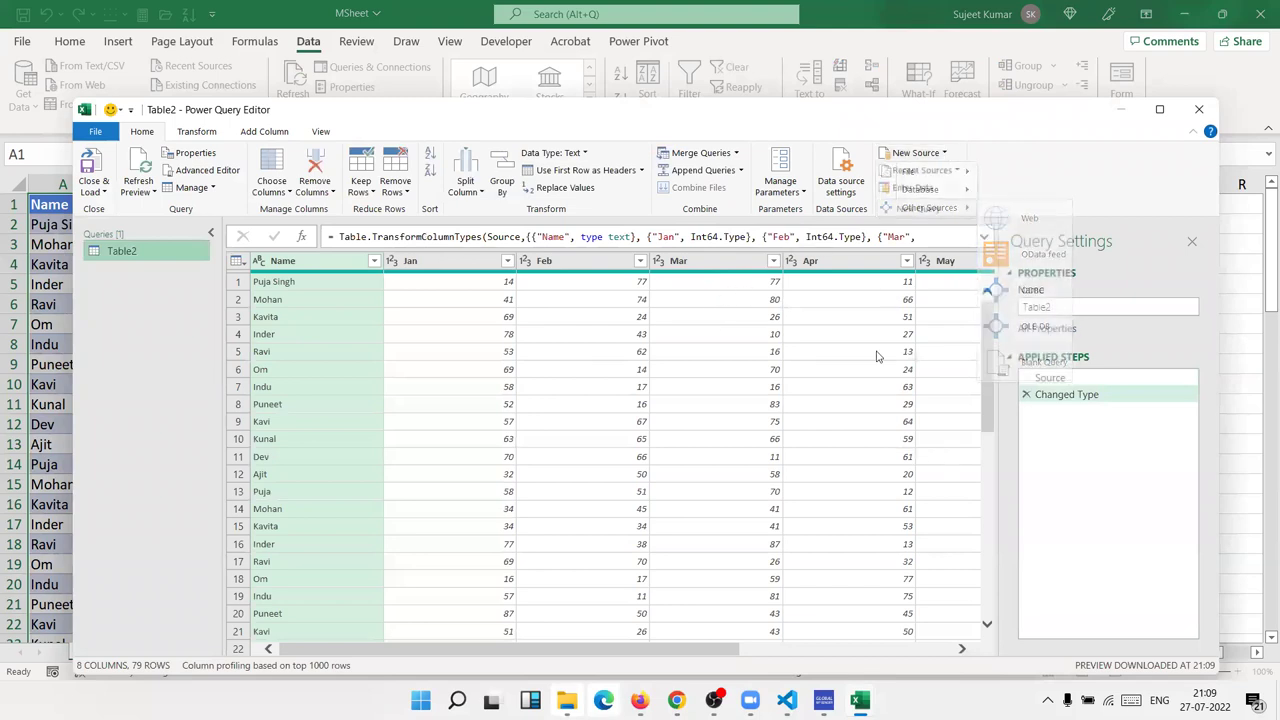
click(1085, 380)
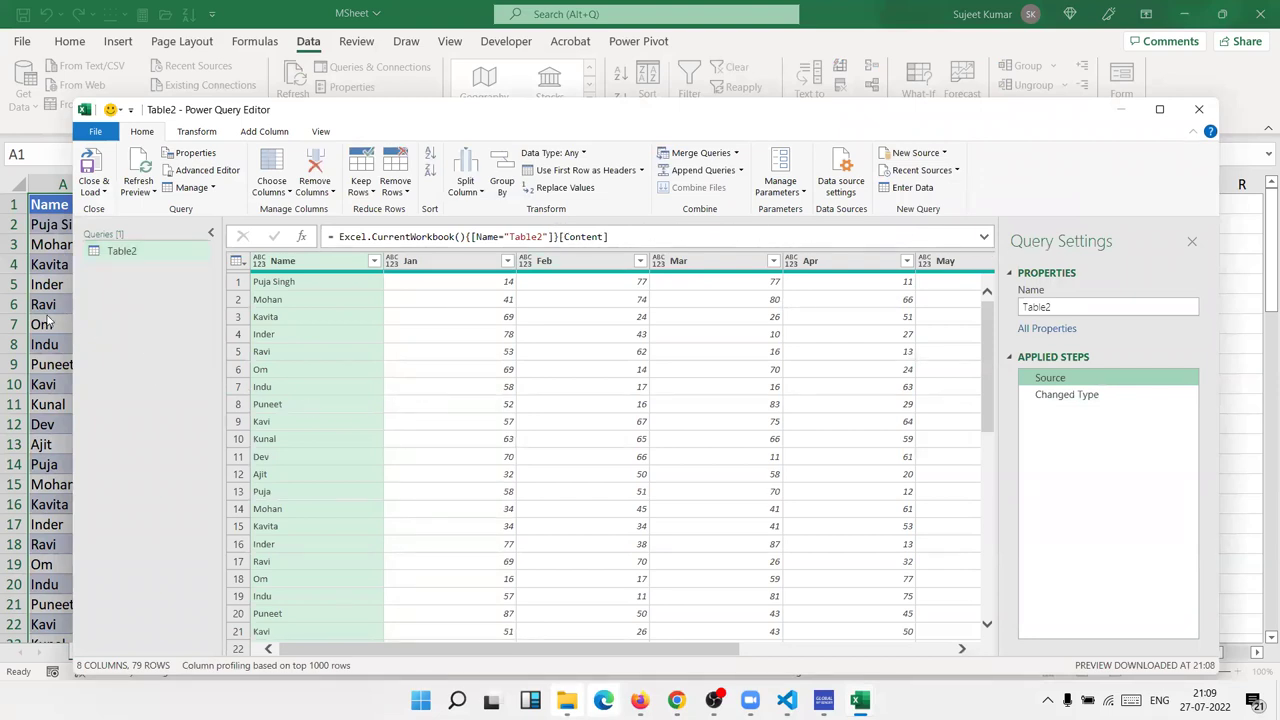
click(105, 192)
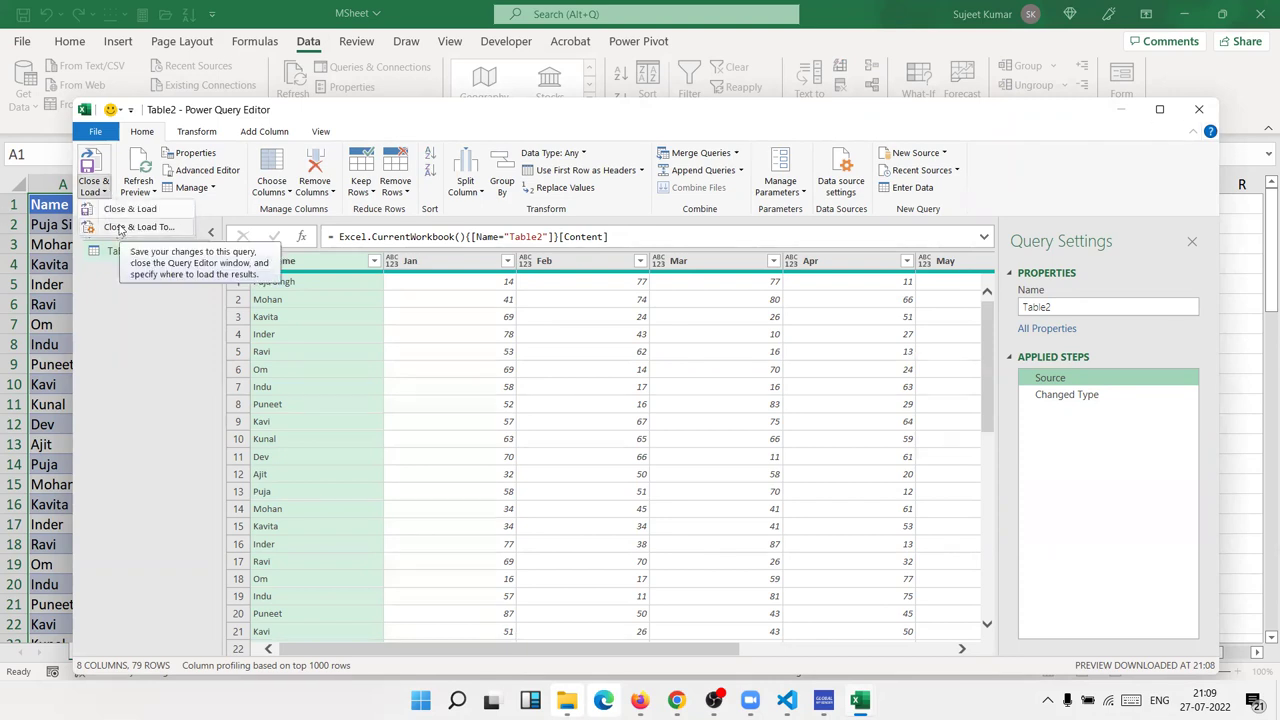
click(120, 228)
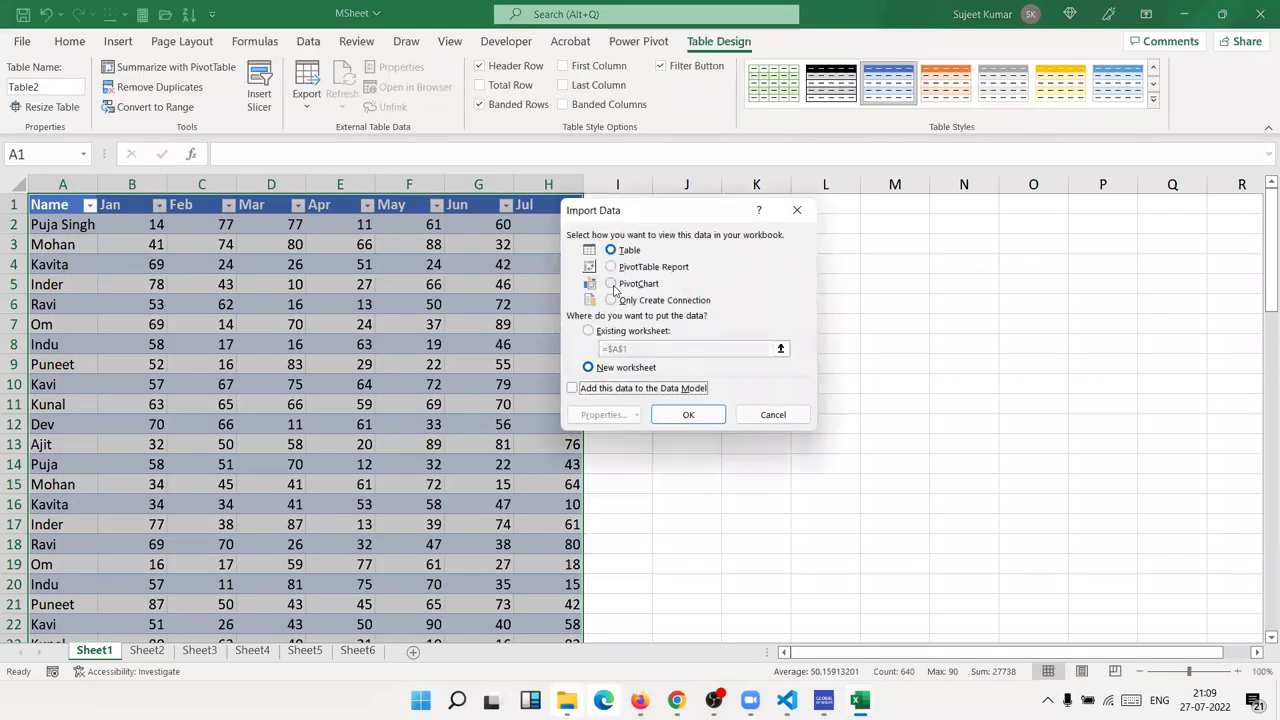
click(611, 300)
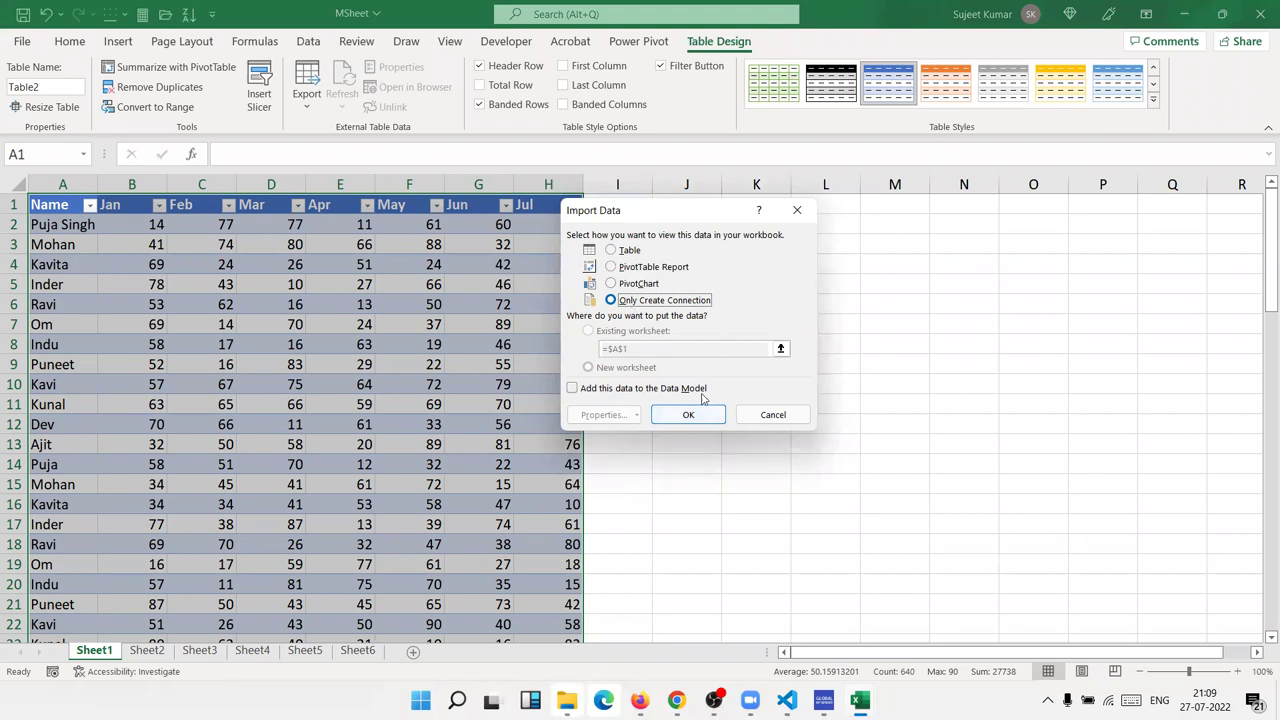
click(692, 412)
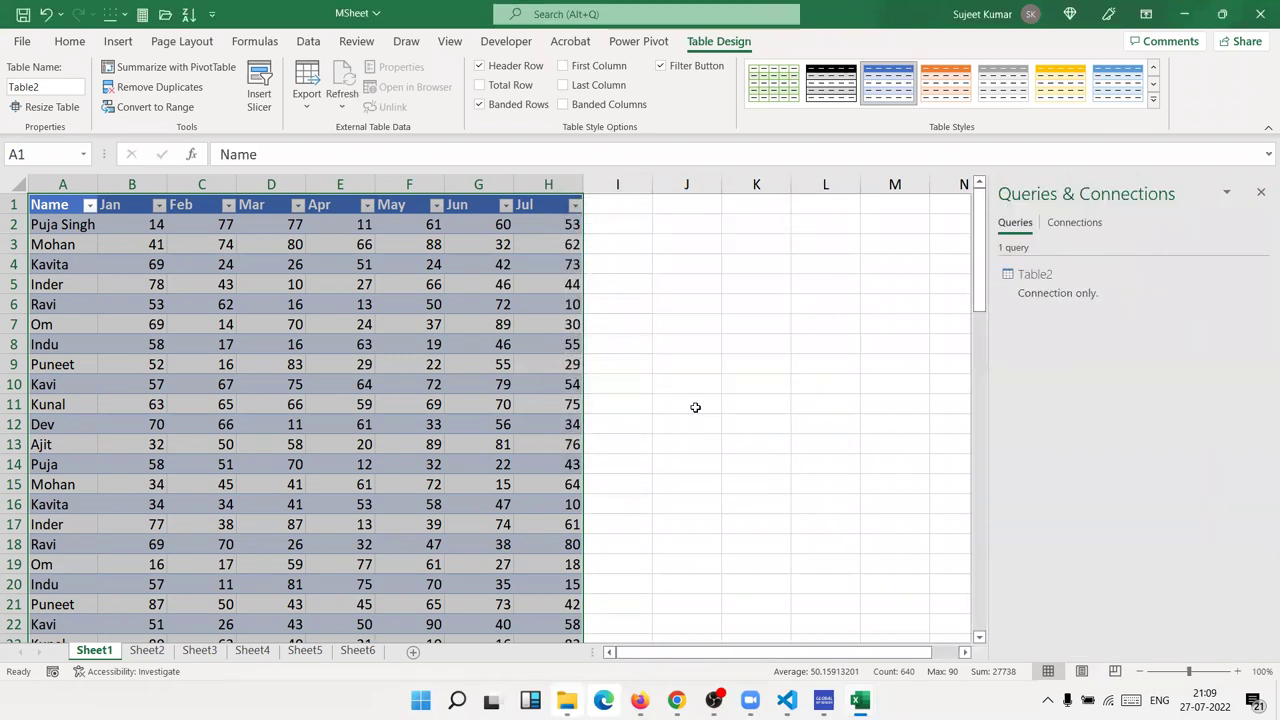
- Select Sheet2's A1:H80 and create a From Table/Range query with headers
click(139, 655)
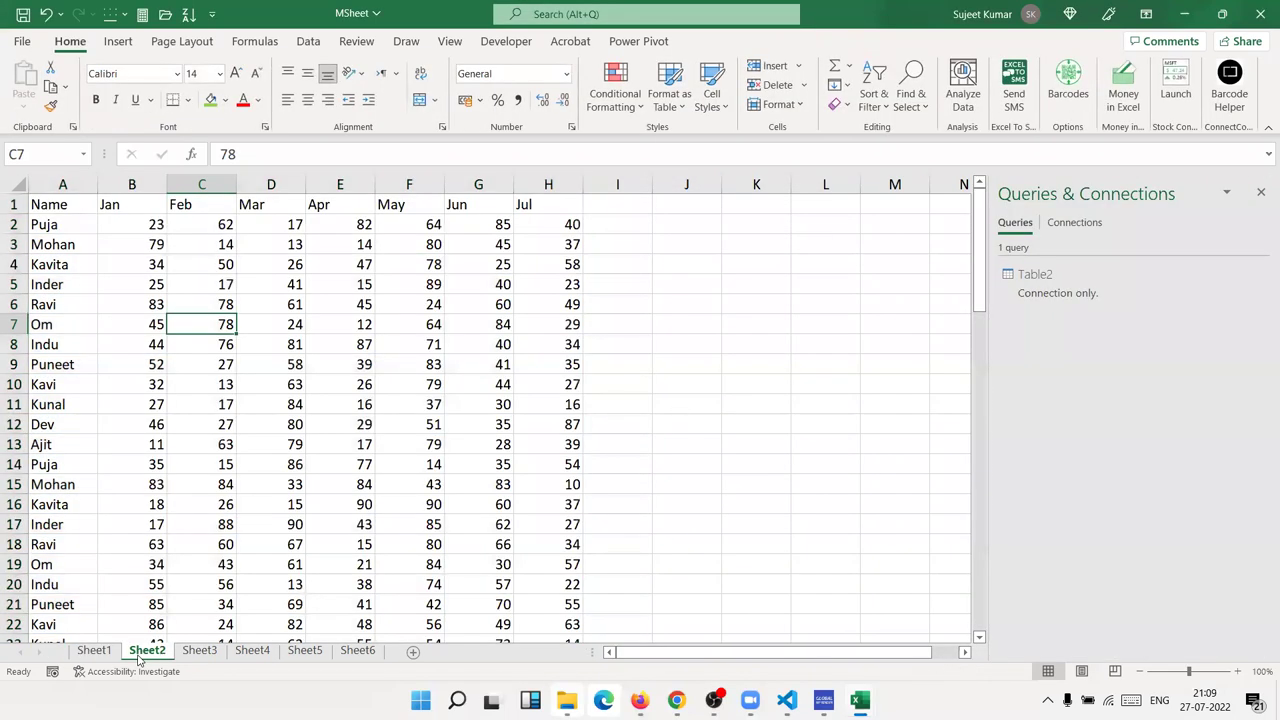
key(ctrl+Up)
key(ctrl+Left)
key(ctrl+shift+Right)
key(ctrl+shift+Down)
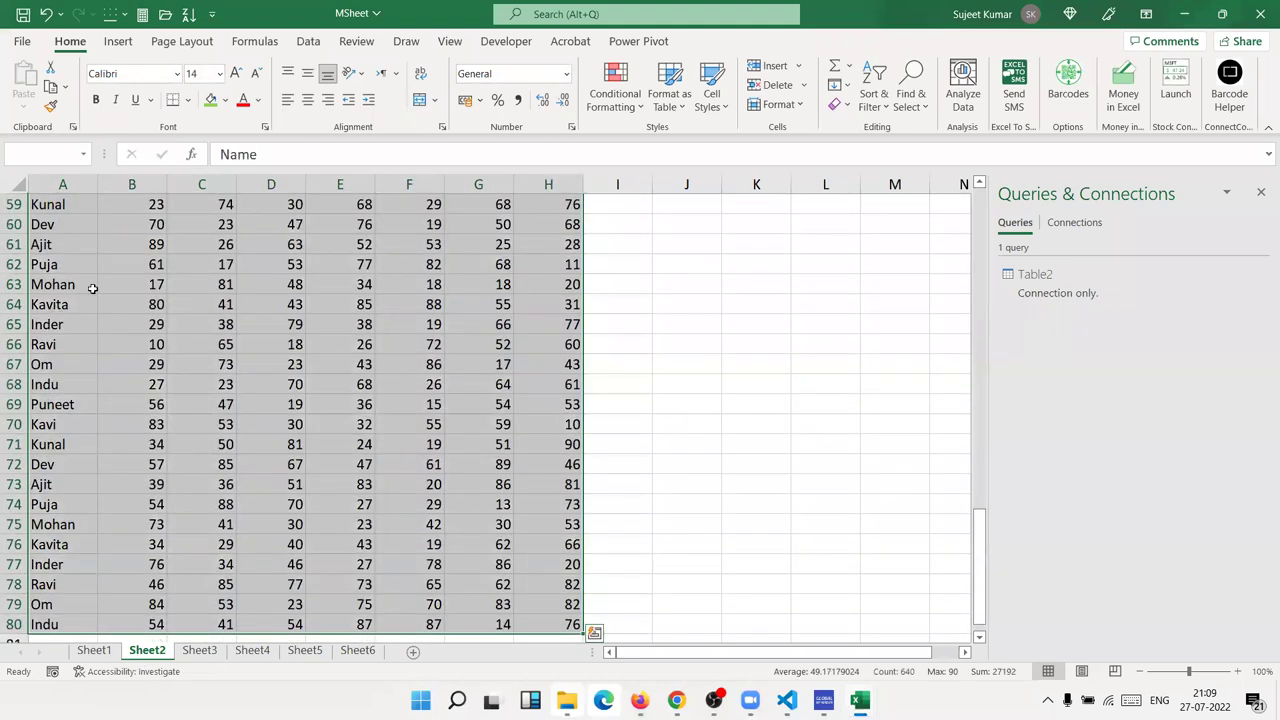
click(308, 41)
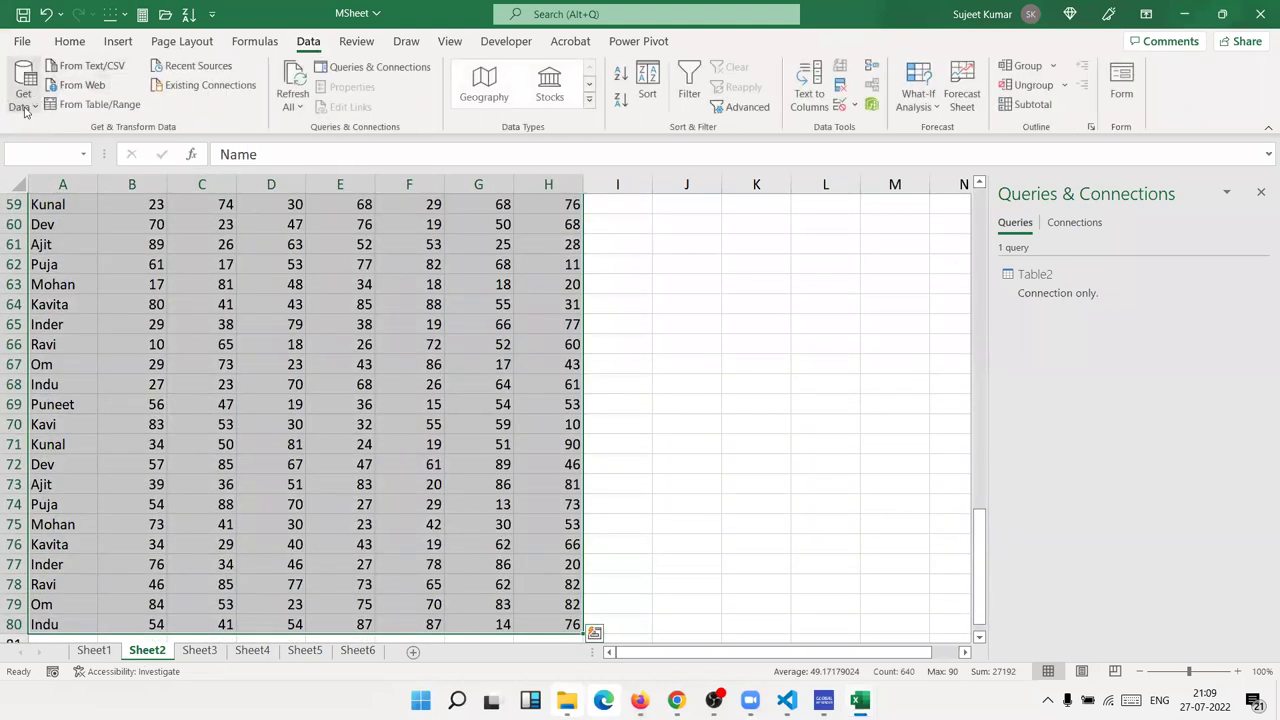
click(22, 90)
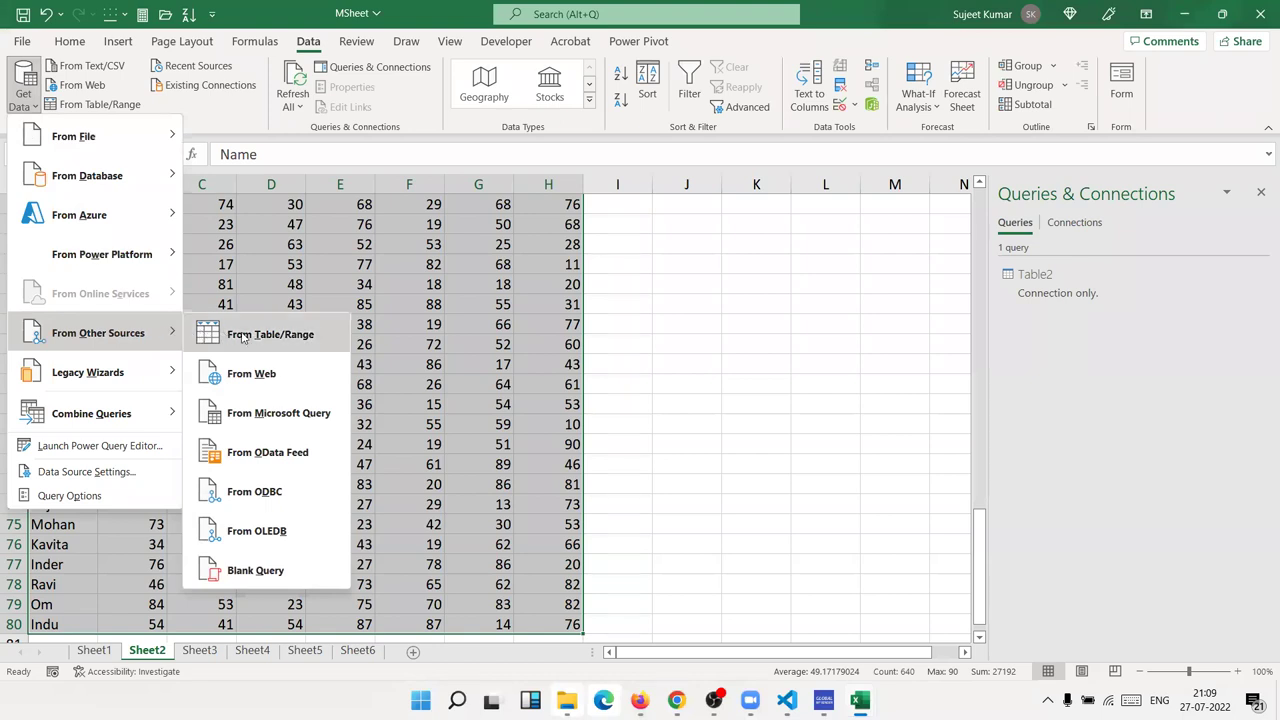
mouse_move(98, 333)
click(240, 332)
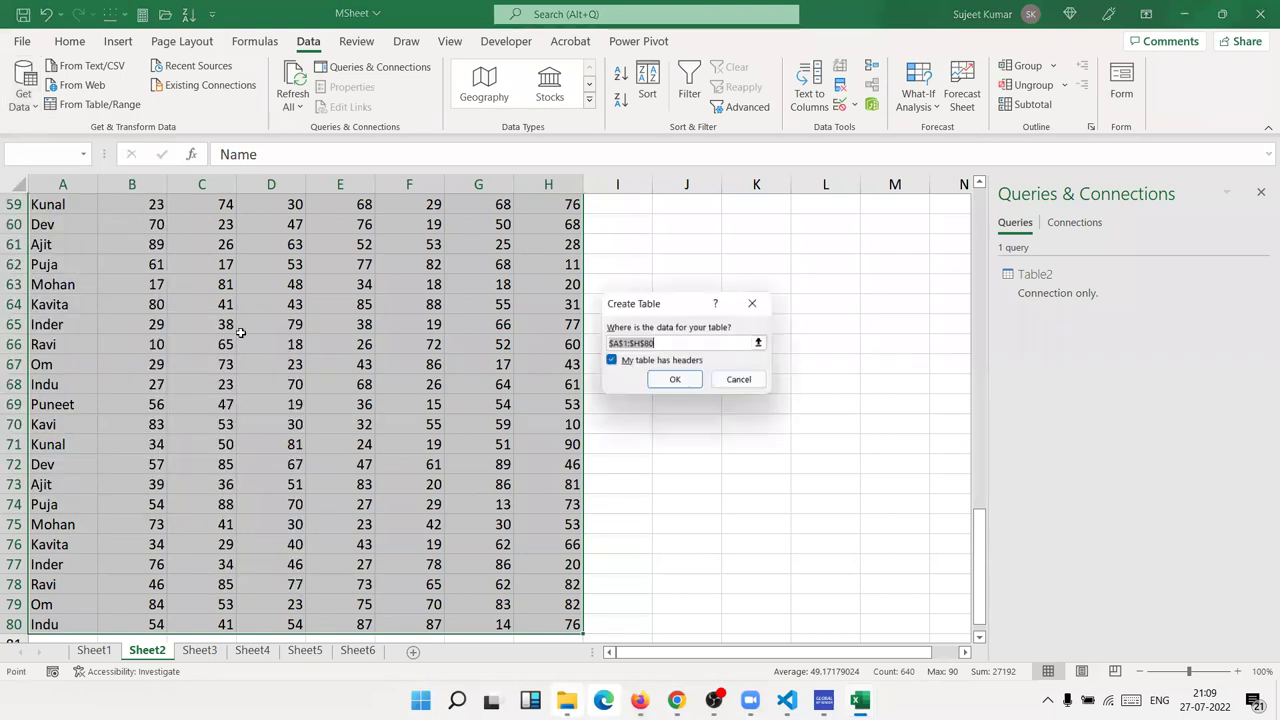
click(675, 379)
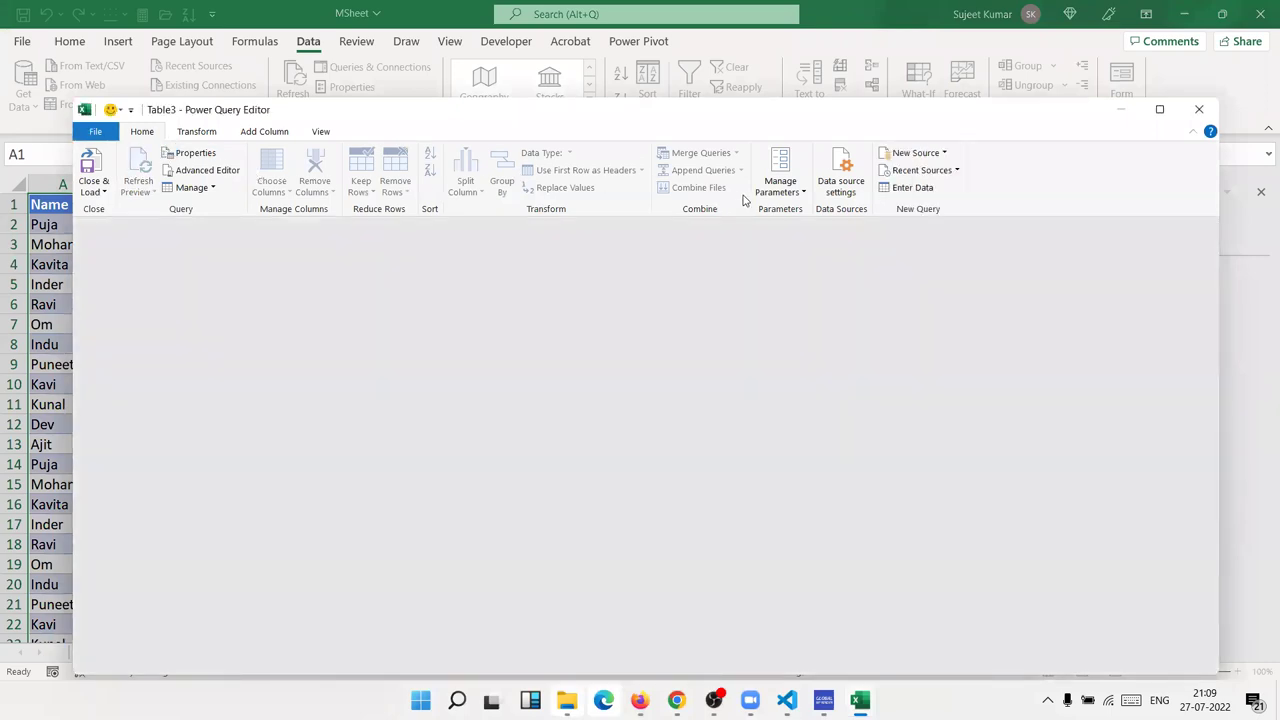
- Load the Table3 query from Power Query as Only Create Connection
click(938, 153)
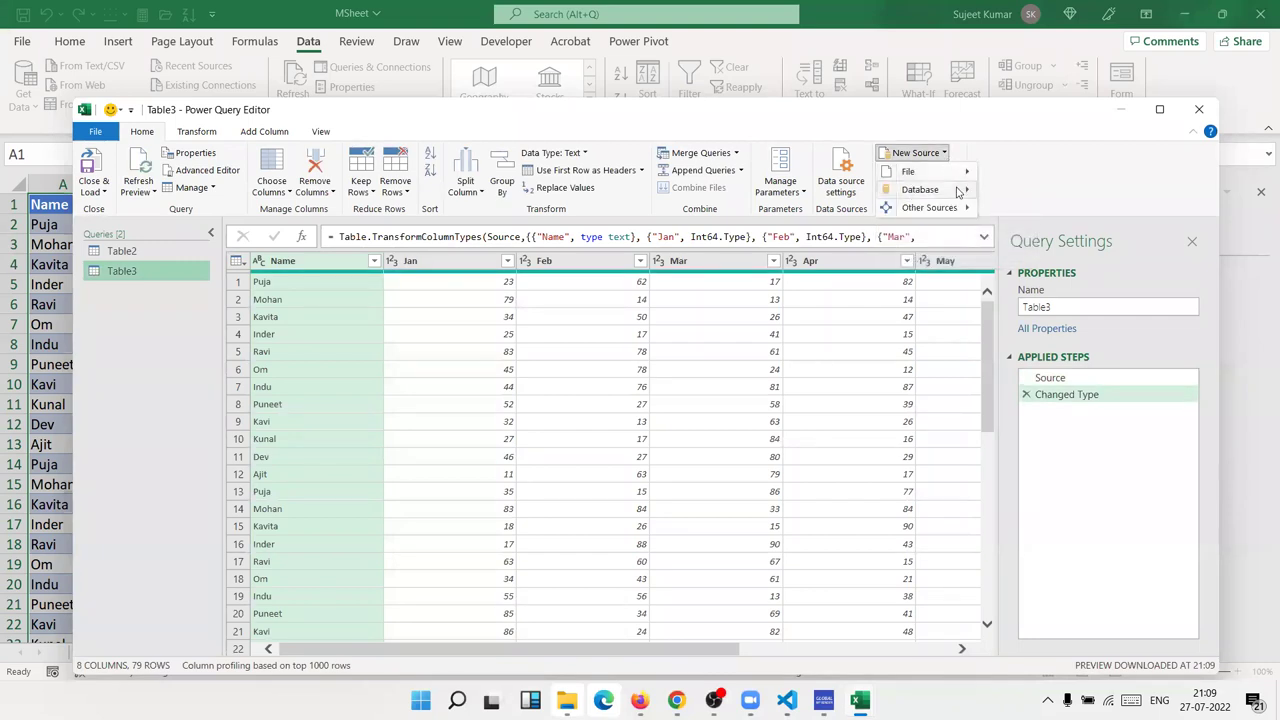
mouse_move(910, 172)
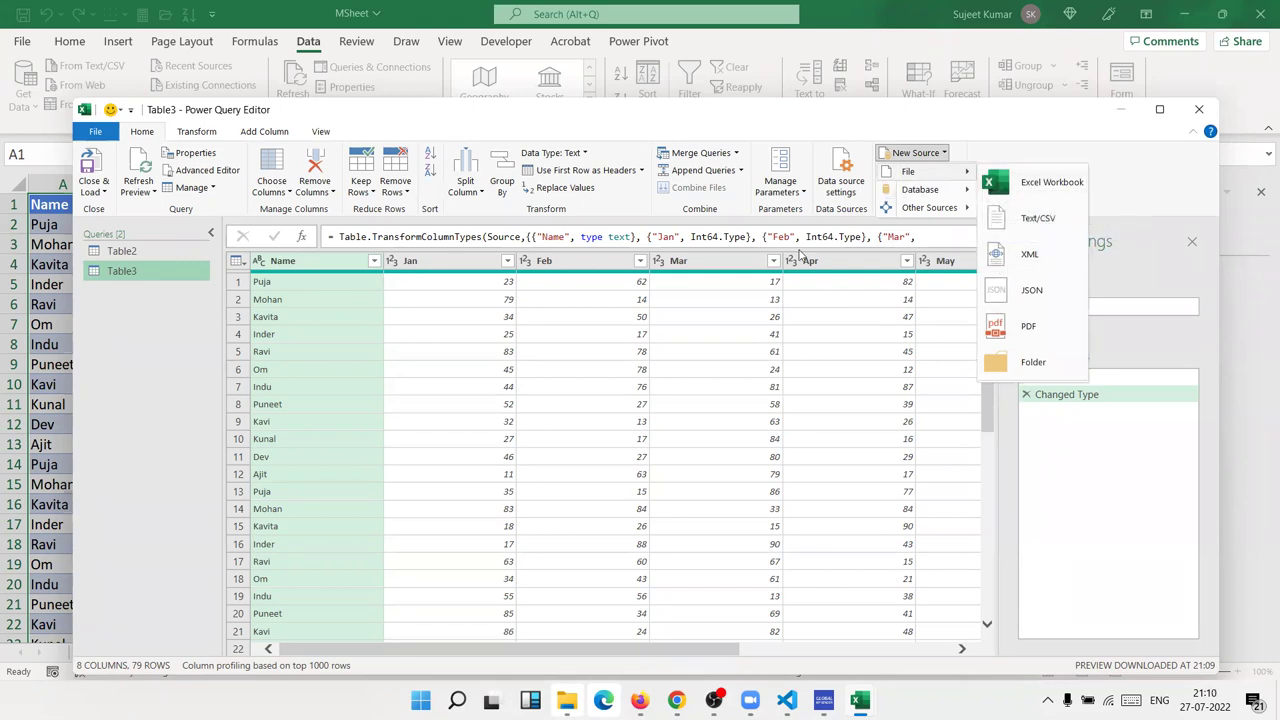
click(985, 122)
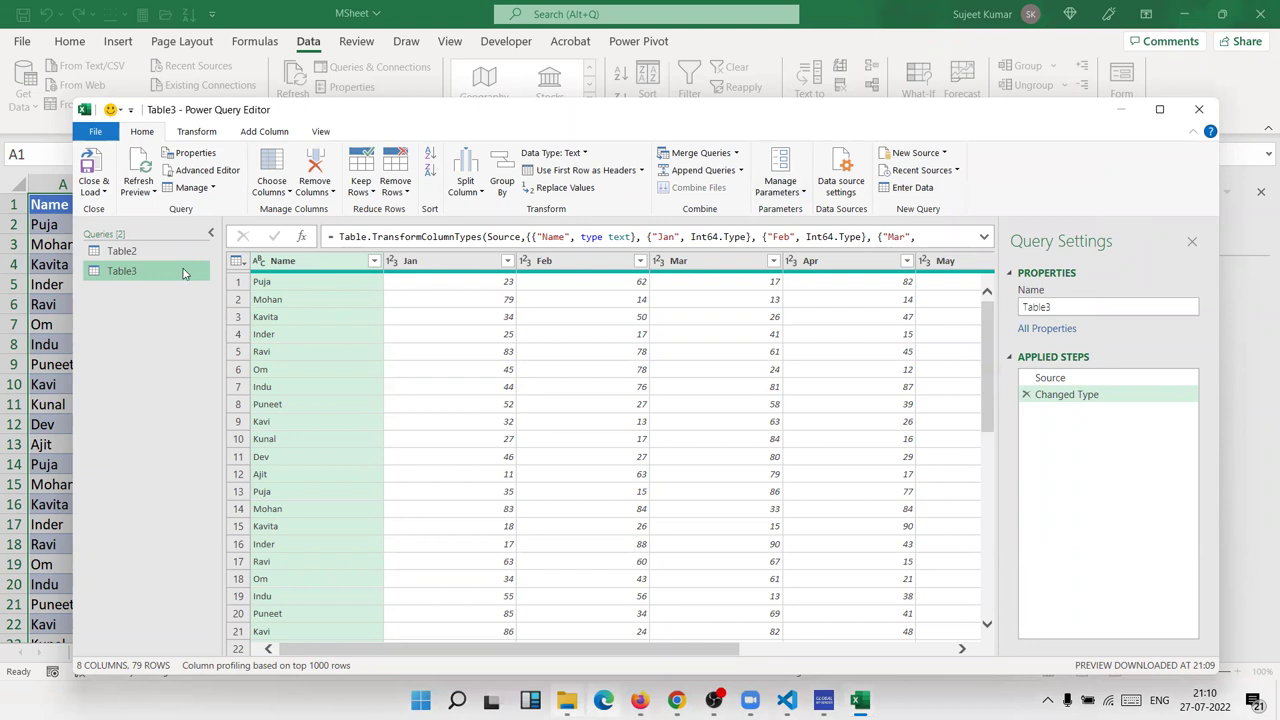
click(96, 198)
click(129, 209)
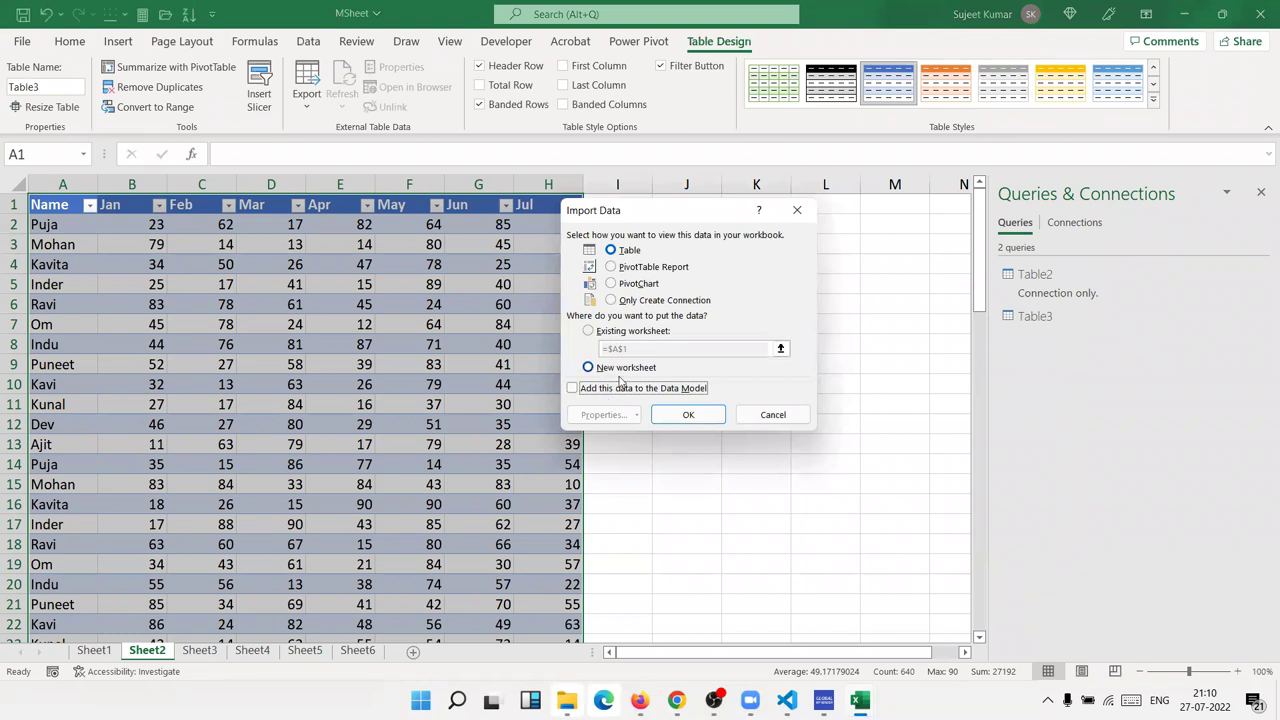
click(615, 301)
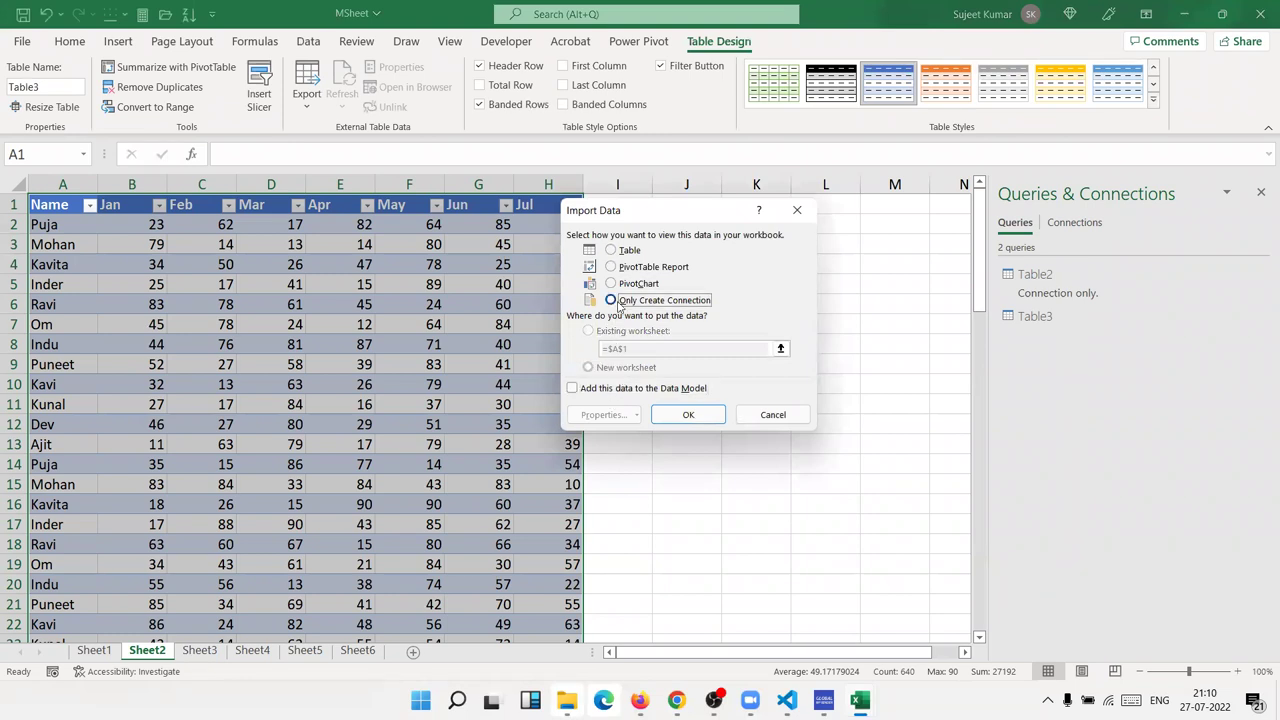
click(677, 411)
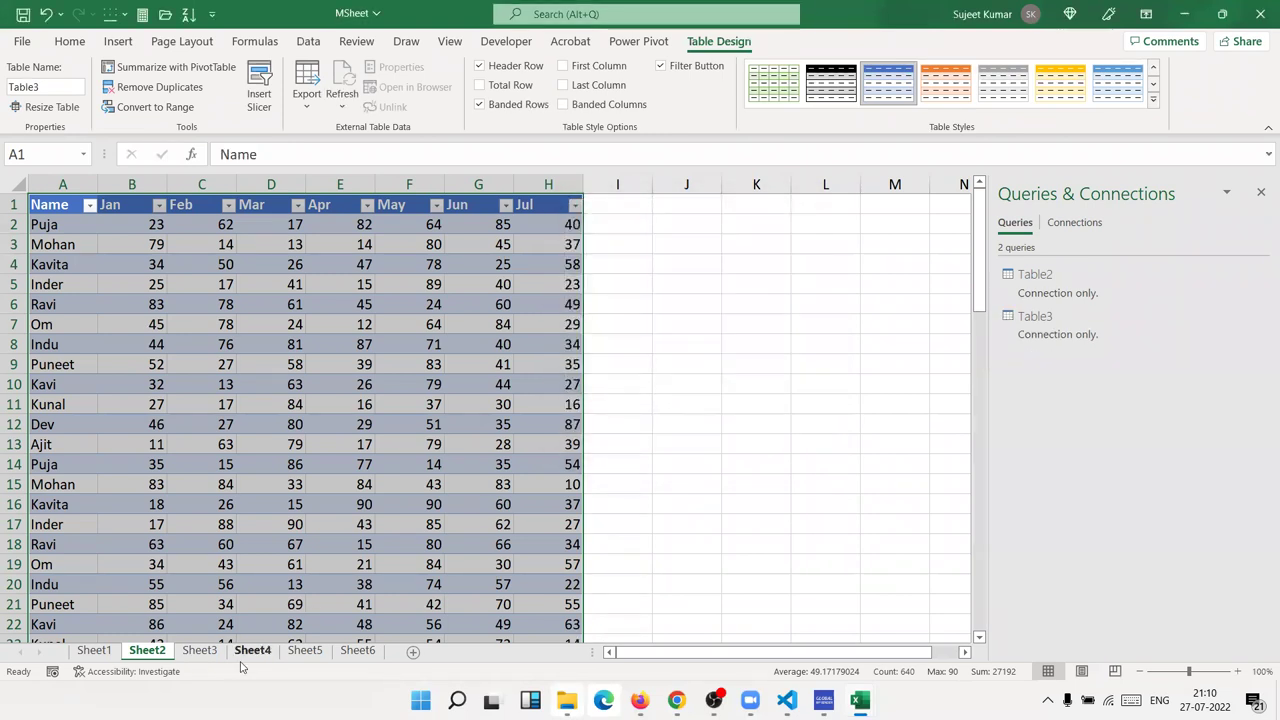
click(200, 651)
- Select Sheet3's A1:H80 and create a From Table/Range query with headers
key(ctrl+Up)
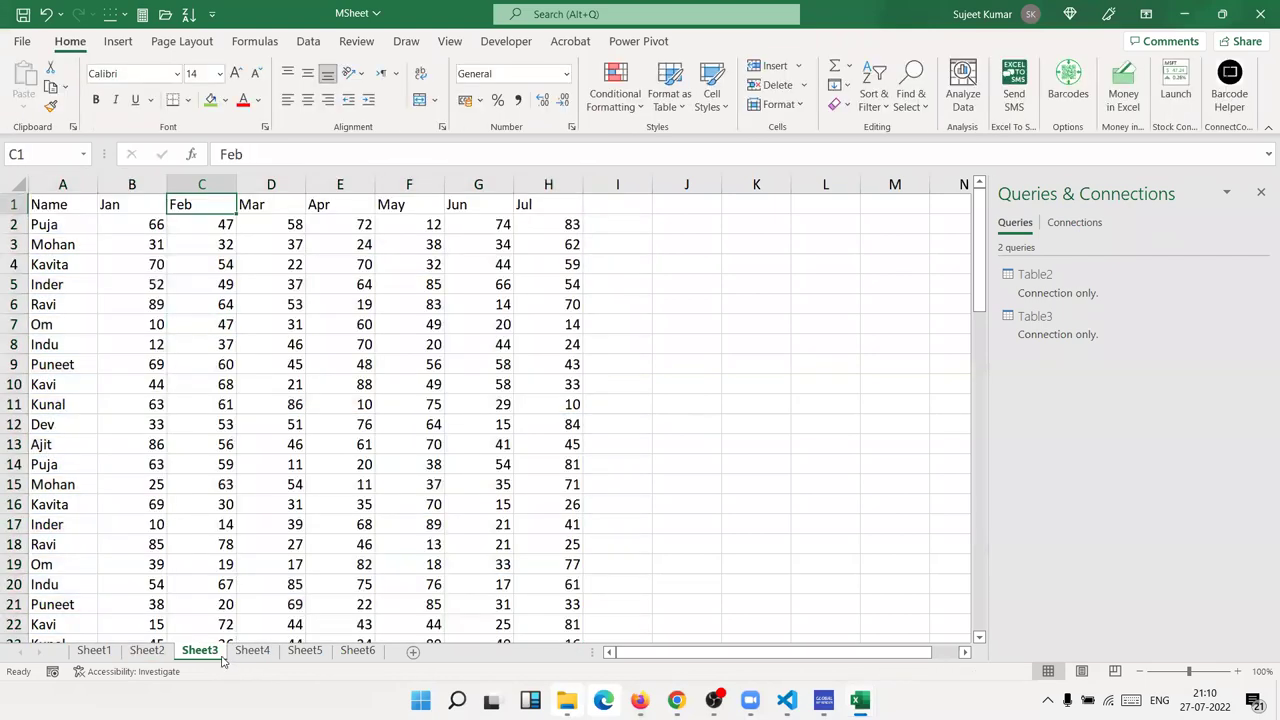
key(ctrl+Left)
key(ctrl+shift+Right)
key(ctrl+shift+Down)
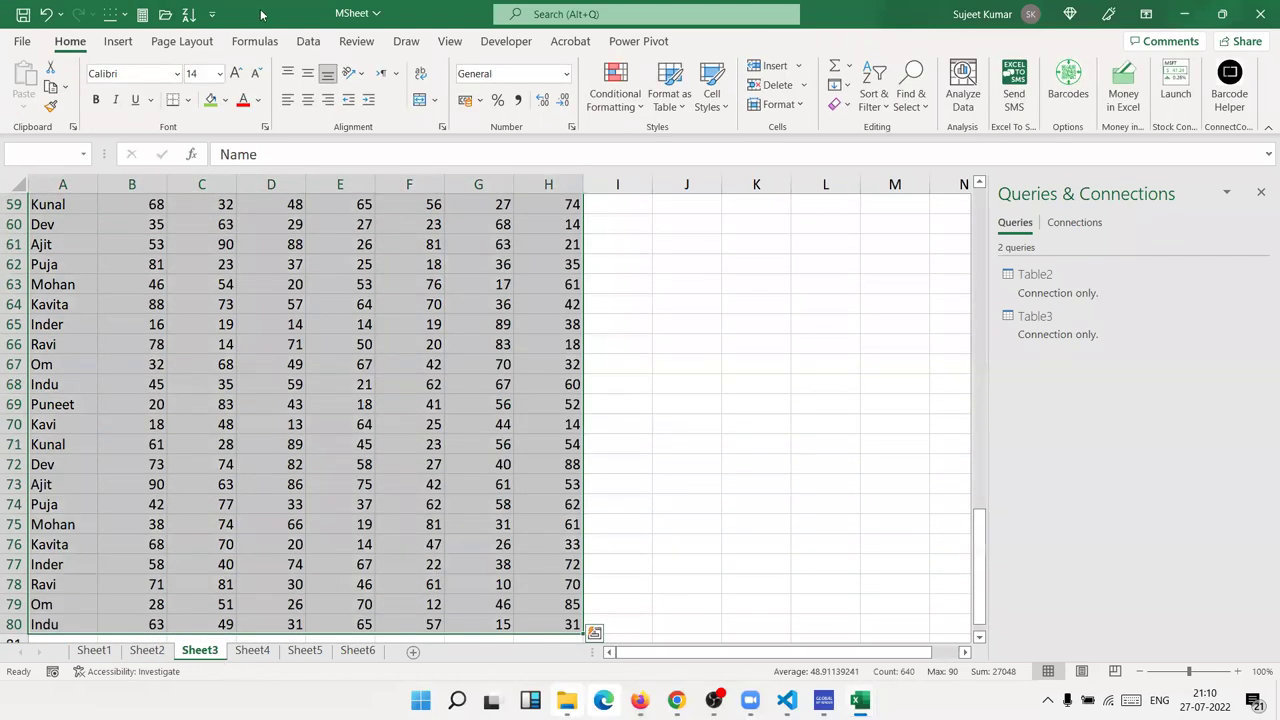
click(506, 41)
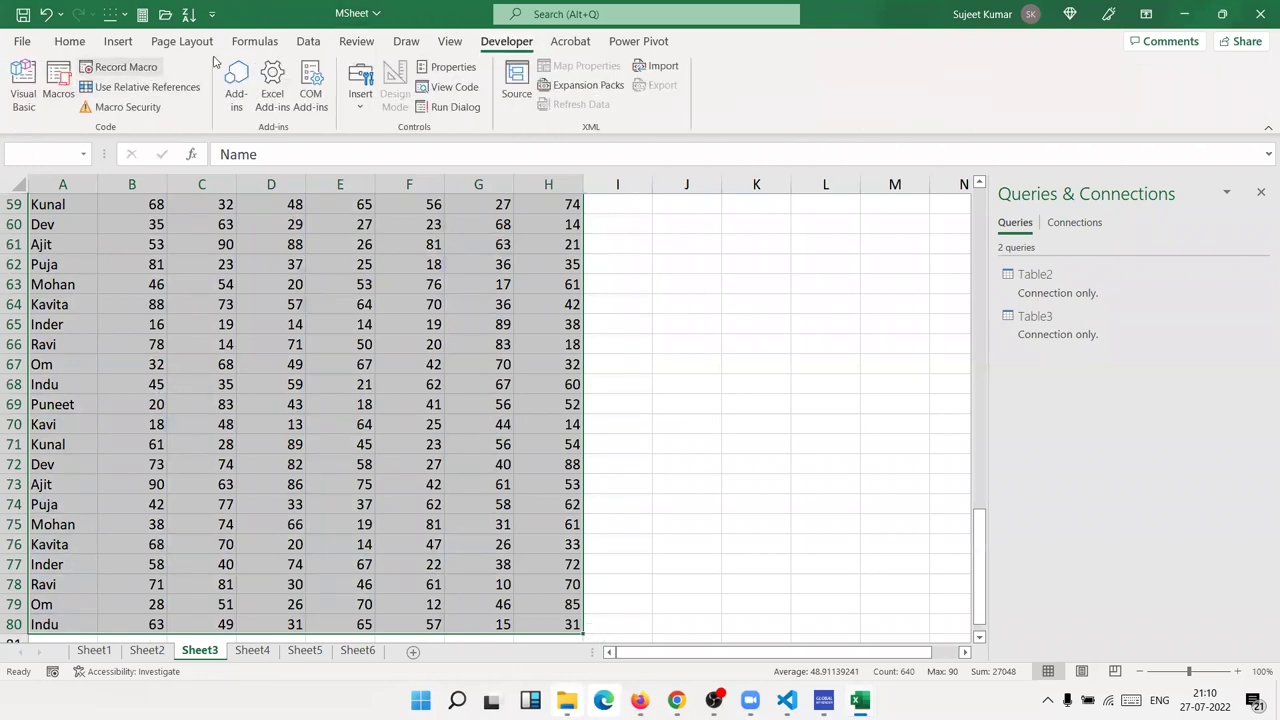
click(308, 41)
click(20, 104)
mouse_move(88, 136)
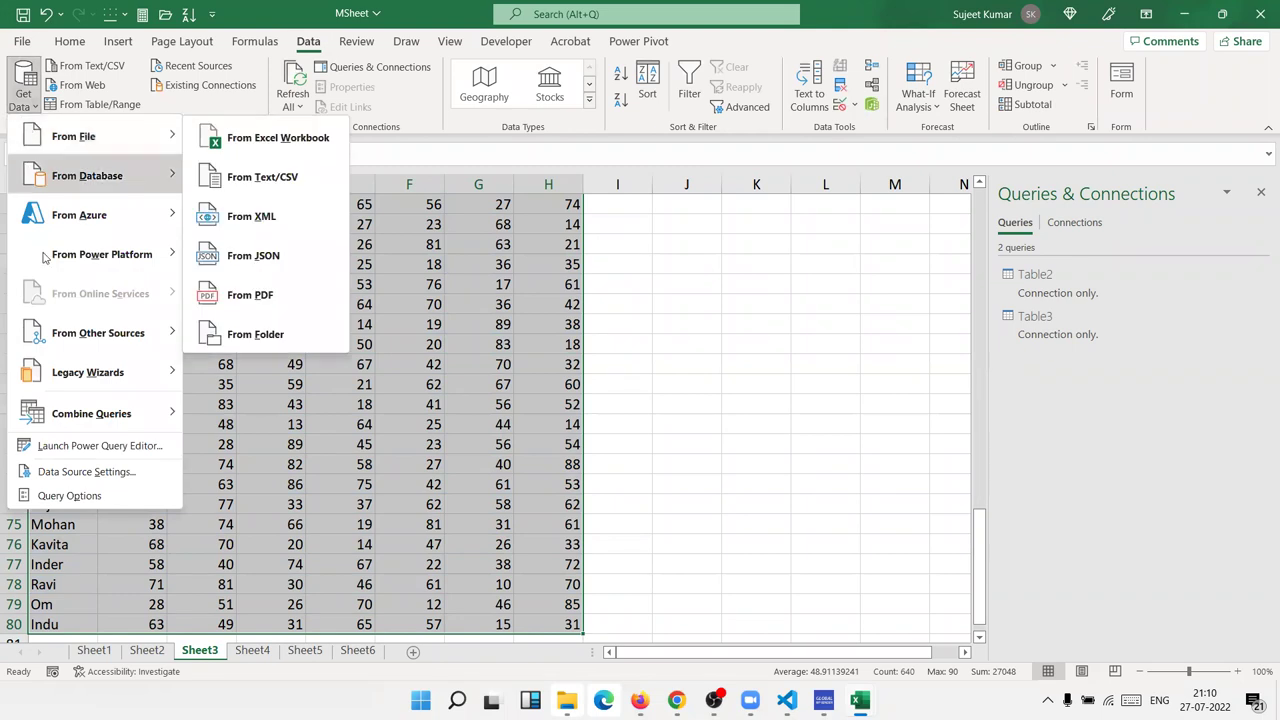
mouse_move(98, 333)
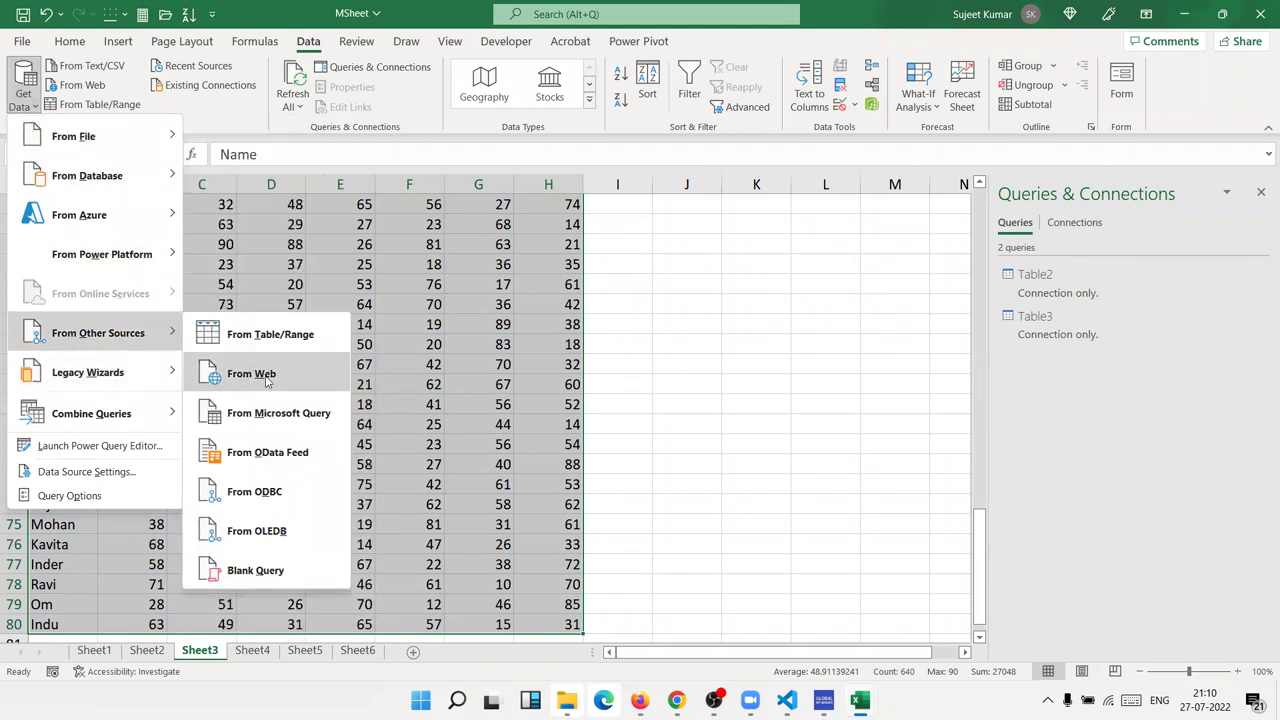
click(270, 348)
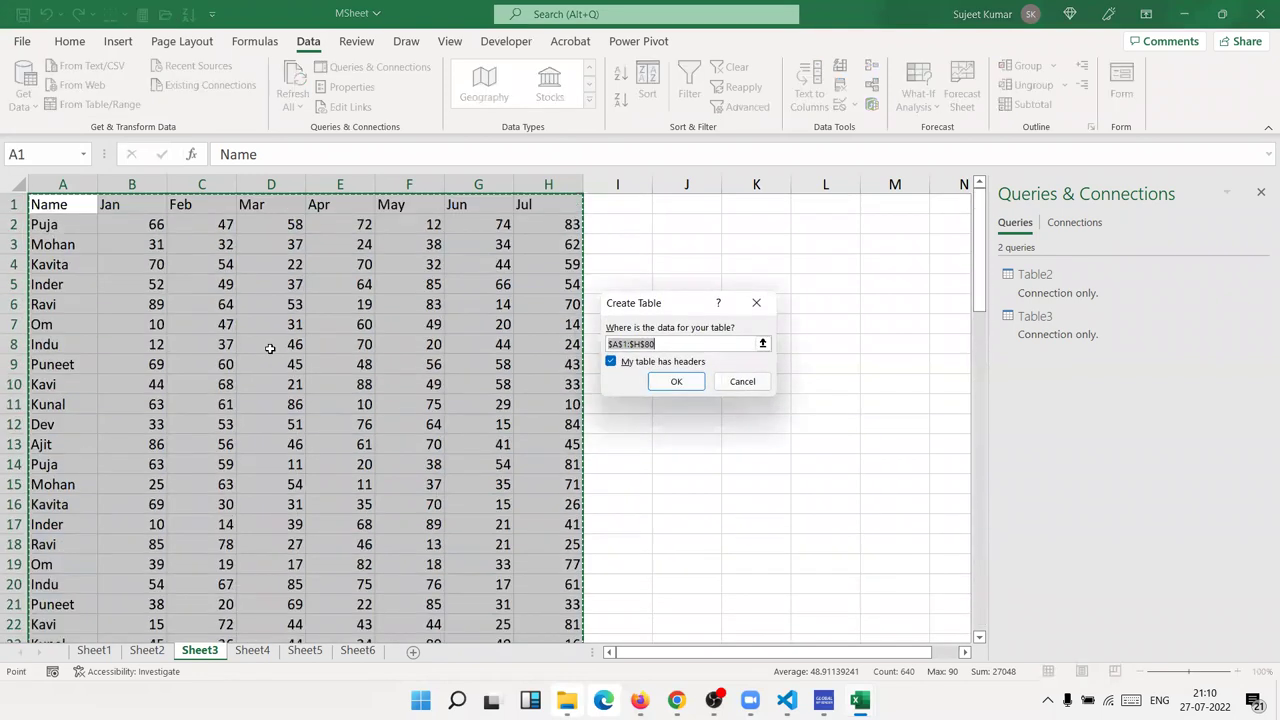
click(664, 382)
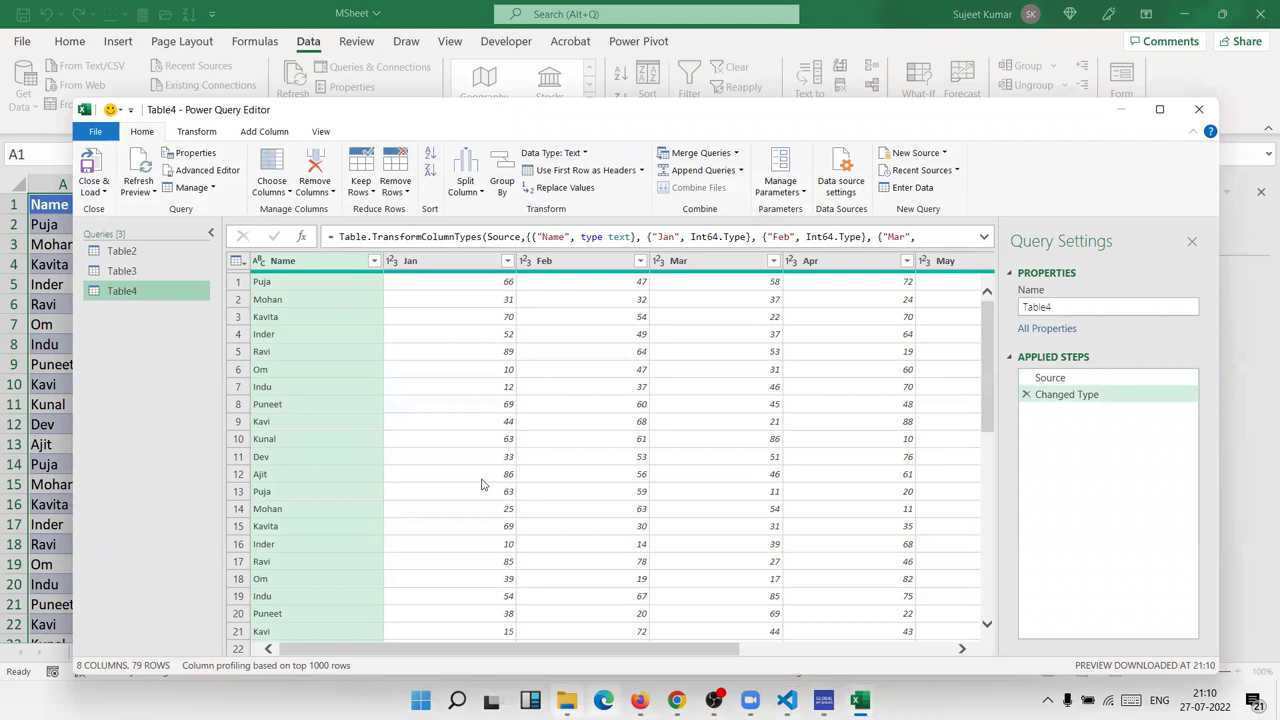
- Close & Load the Table4 query, then delete the resulting Table4 sheet
click(106, 199)
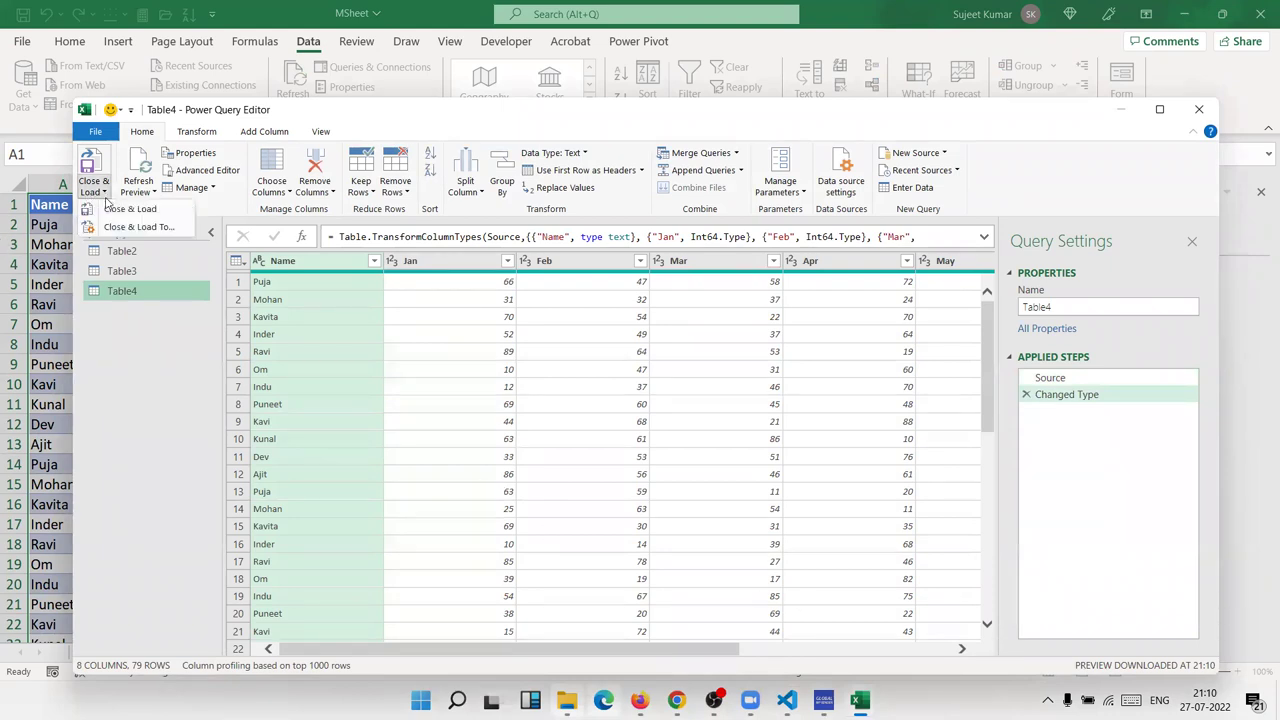
click(115, 209)
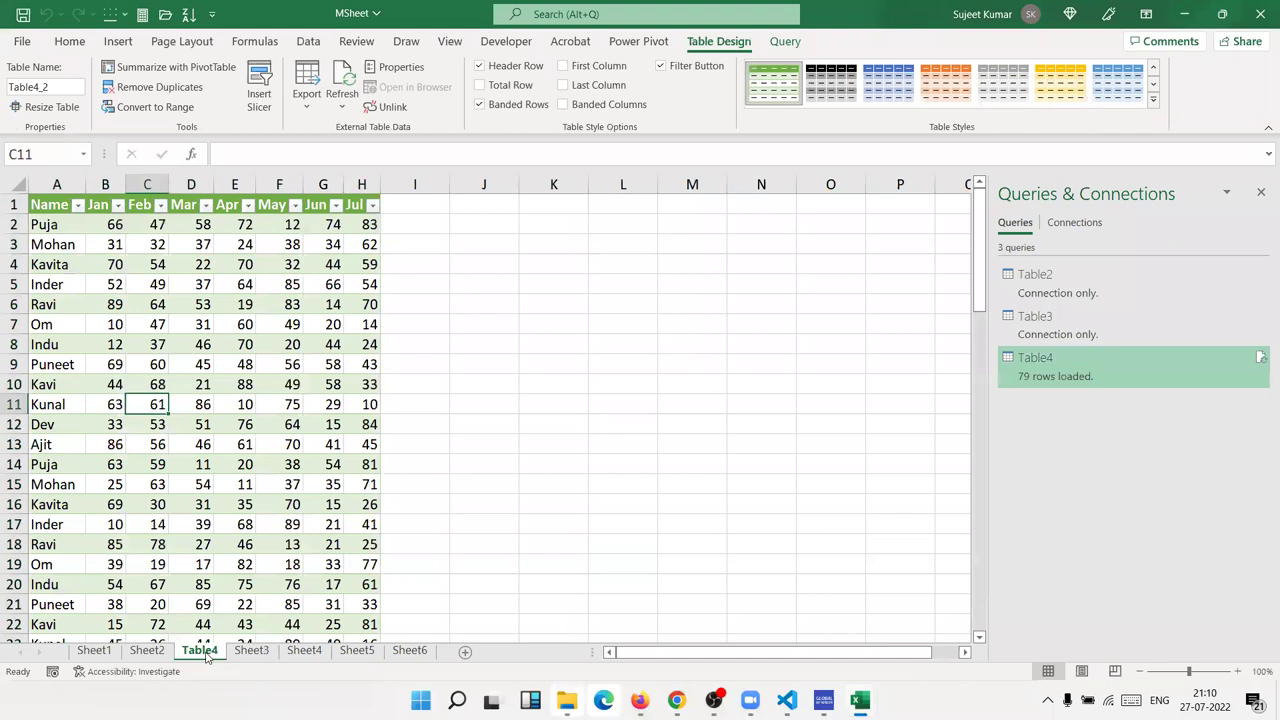
right_click(207, 655)
click(240, 446)
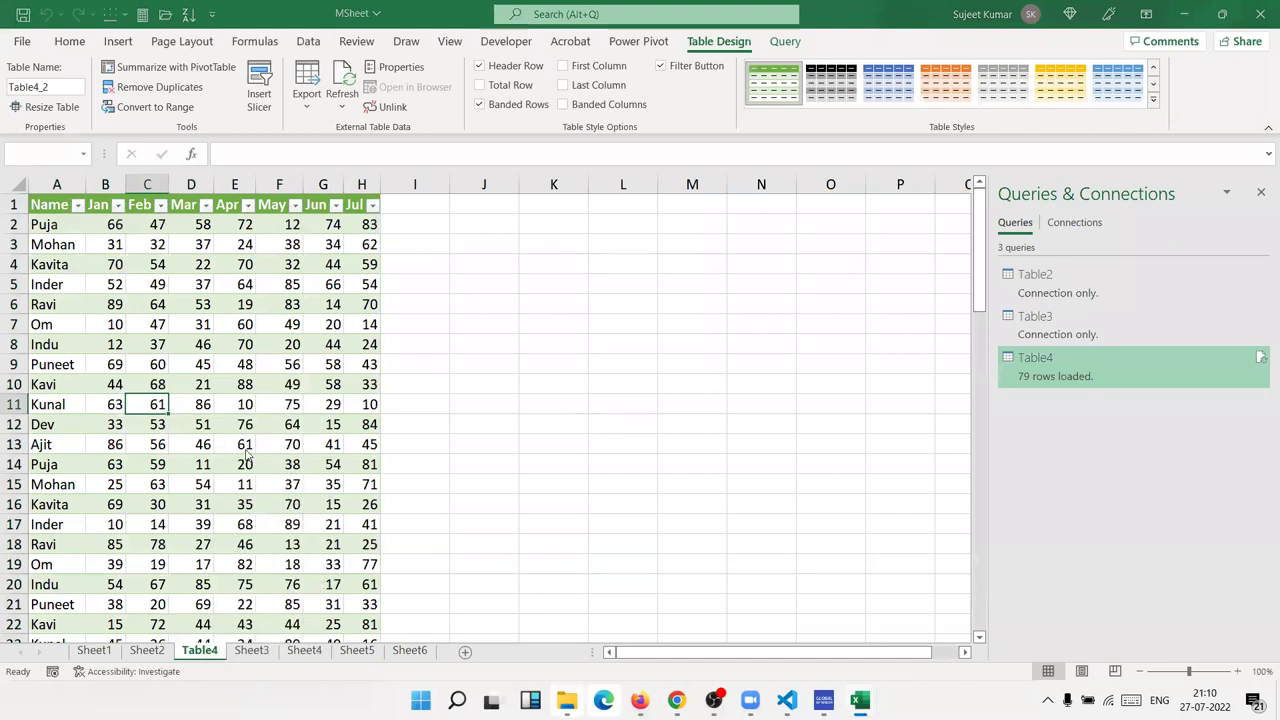
click(609, 391)
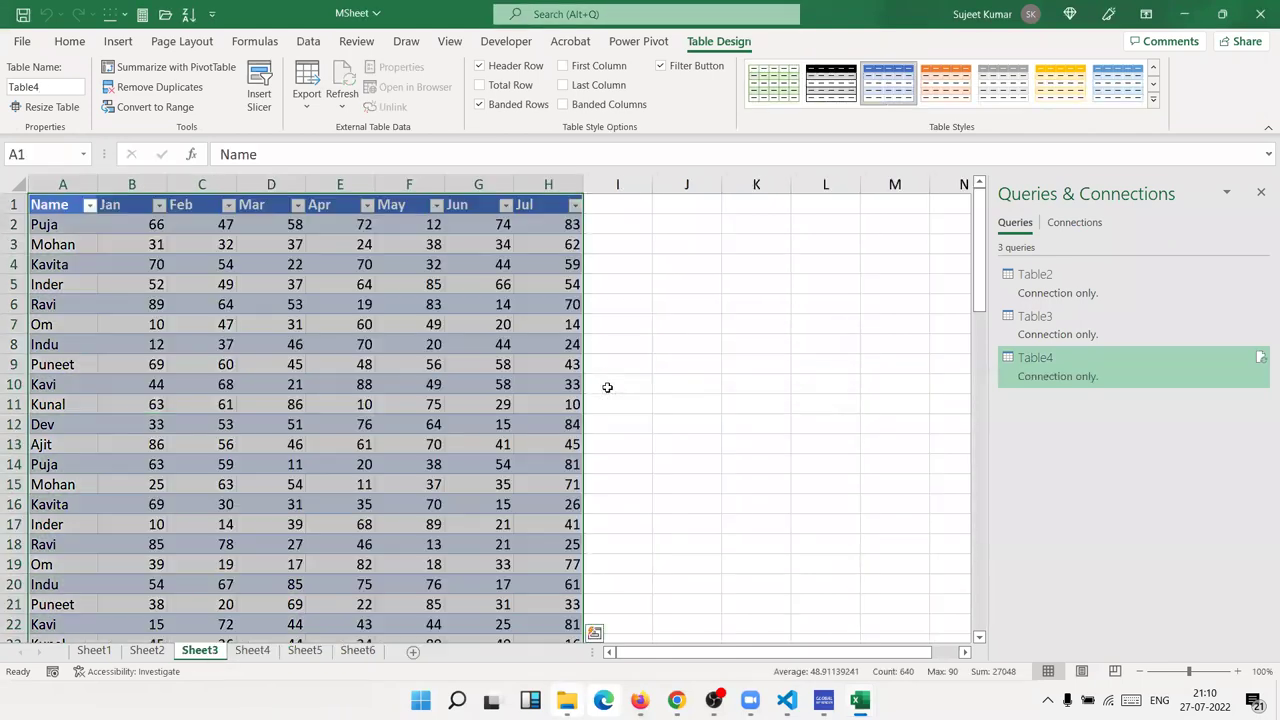
- On Sheet4, select the Name–Jul range A1:H80 and format it as a styled table with headers
click(252, 650)
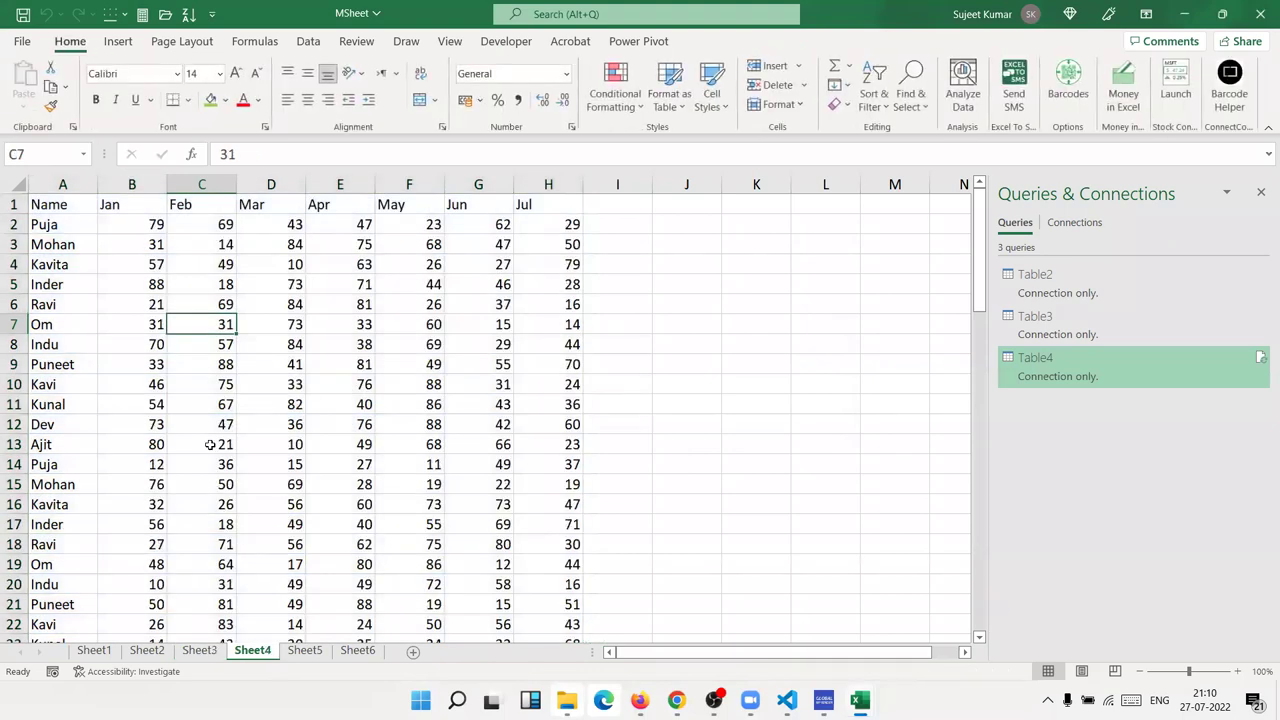
key(ctrl+Up)
key(ctrl+Left)
key(ctrl+shift+Right)
key(ctrl+shift+Down)
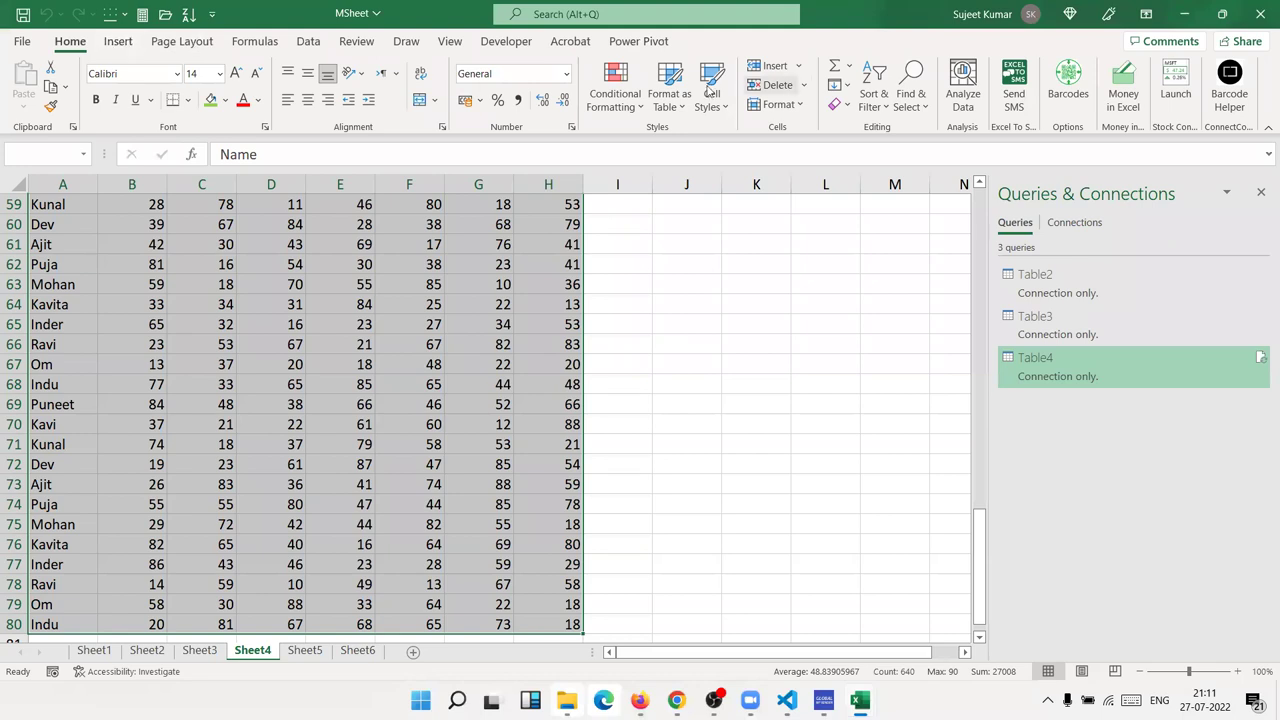
click(614, 96)
click(668, 97)
click(668, 97)
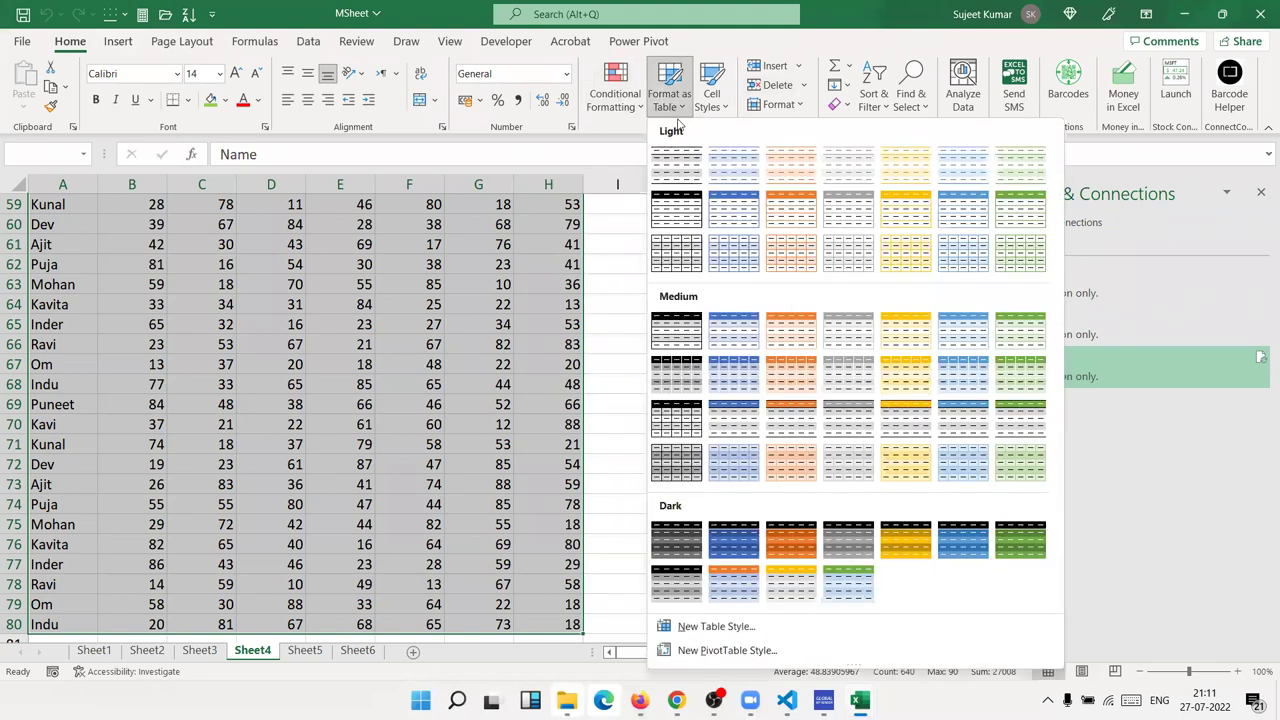
click(678, 160)
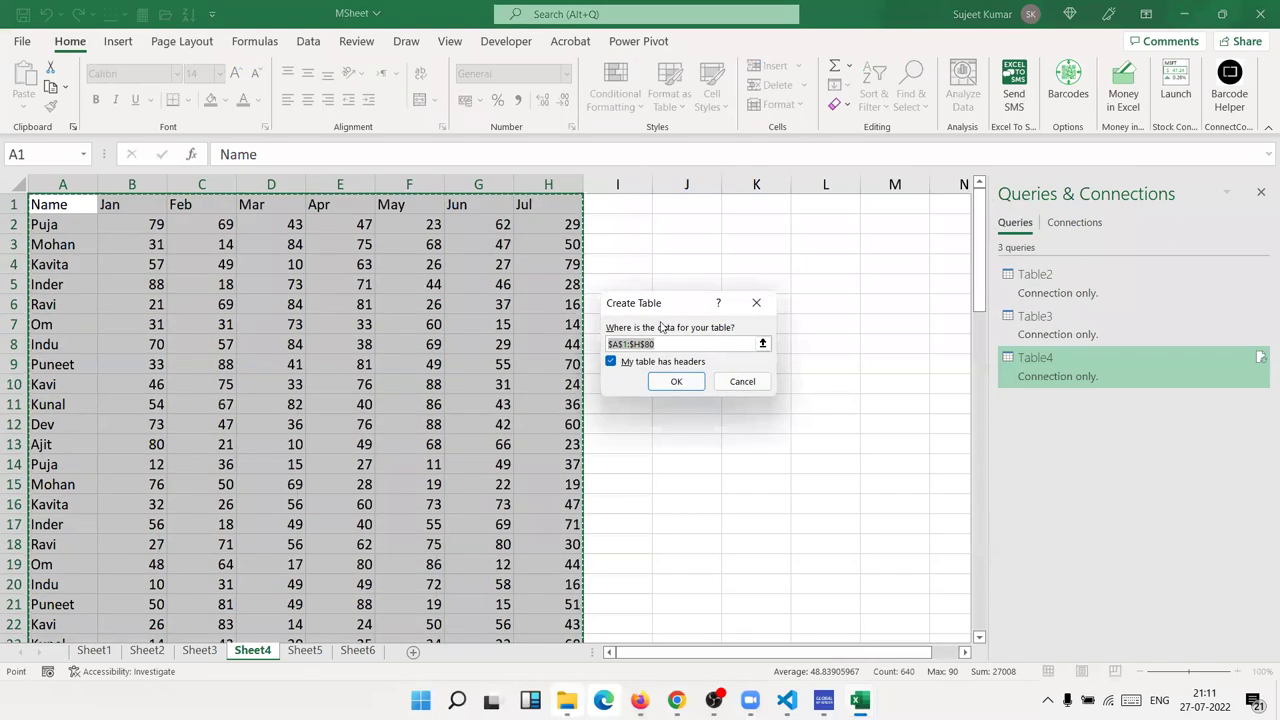
click(662, 380)
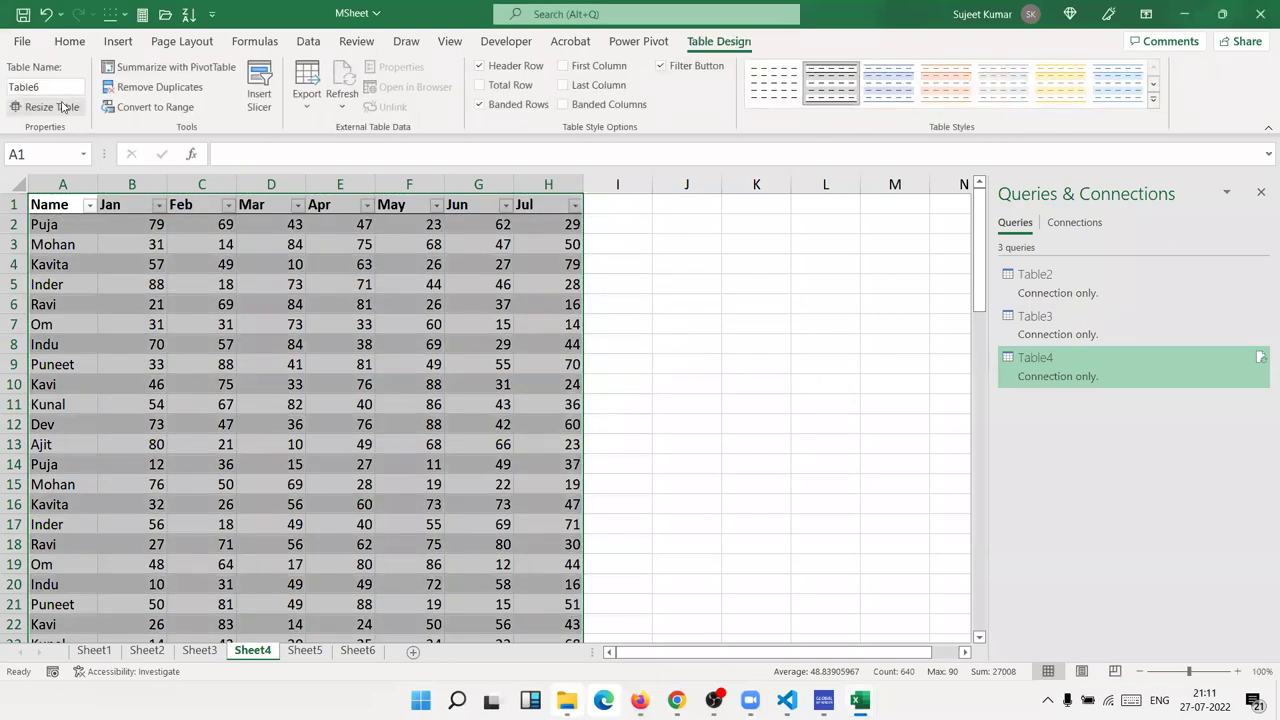
- Rename the new table T_6, then go to cell A1 on Sheet5
click(52, 87)
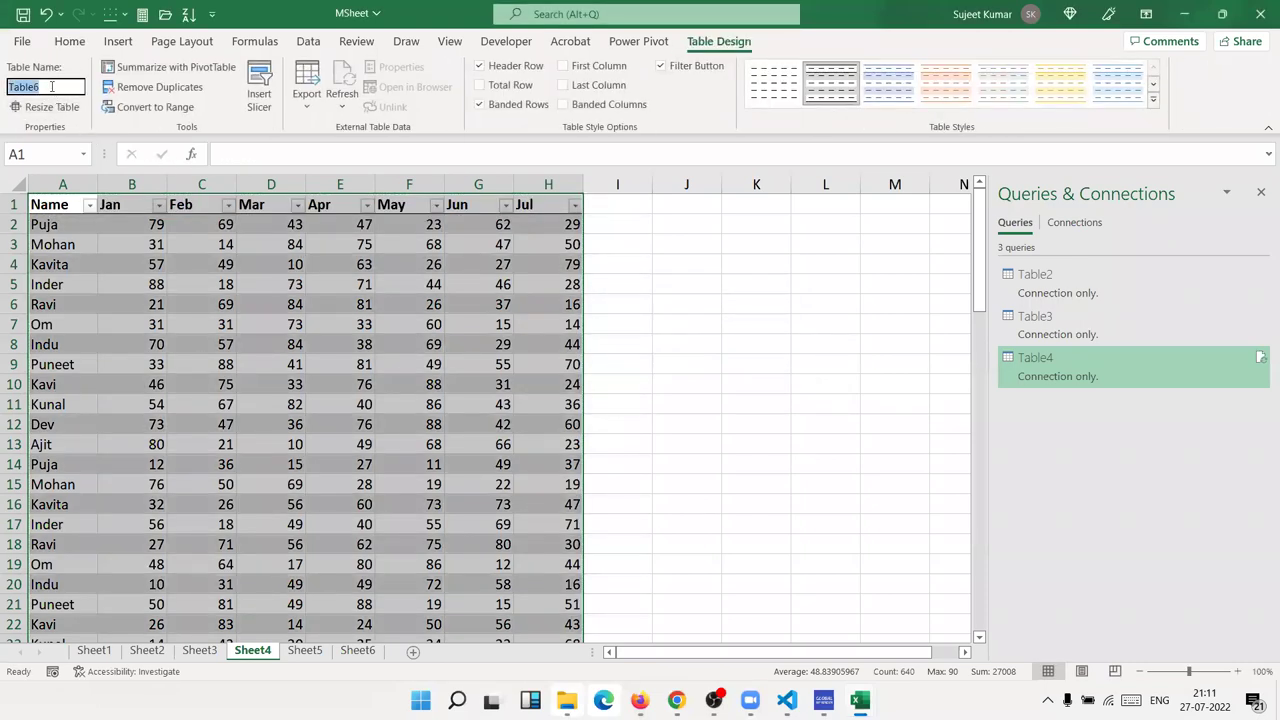
text(T)
key(Return)
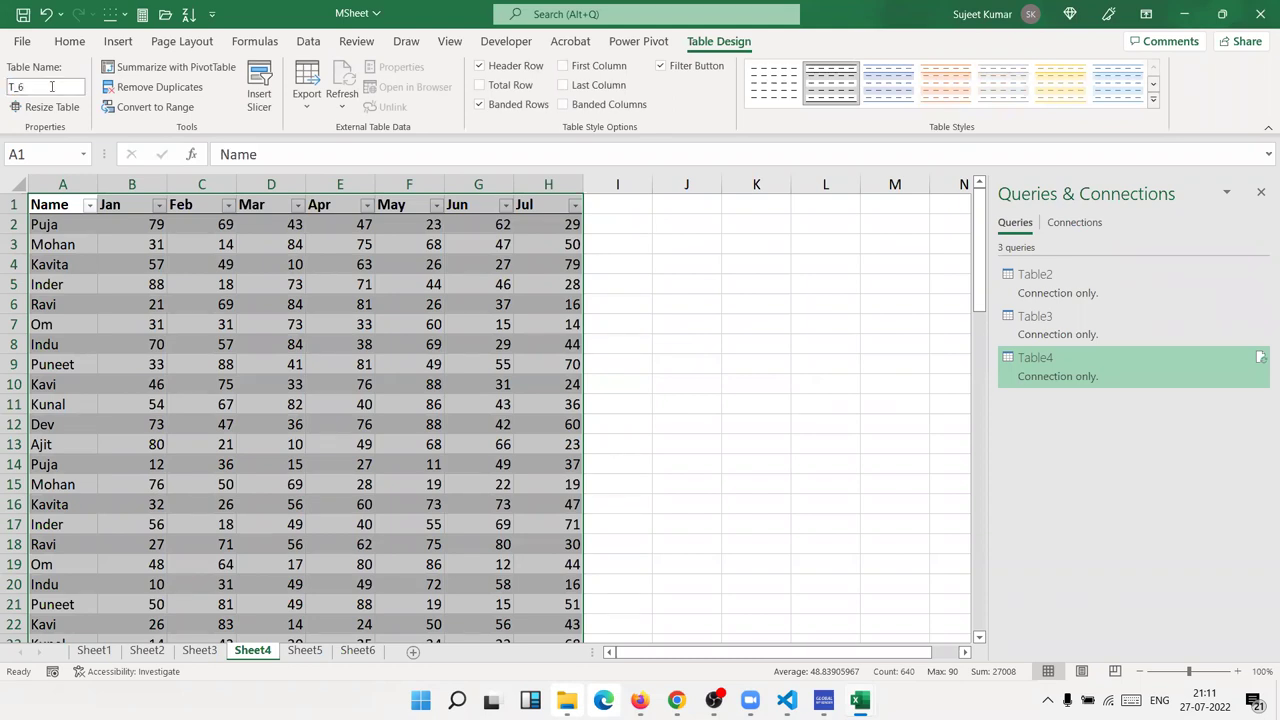
click(305, 650)
click(40, 204)
- Convert Sheet5's A1:H80 range into a table with headers via Insert > Table and name it T_7
key(ctrl+shift+Right)
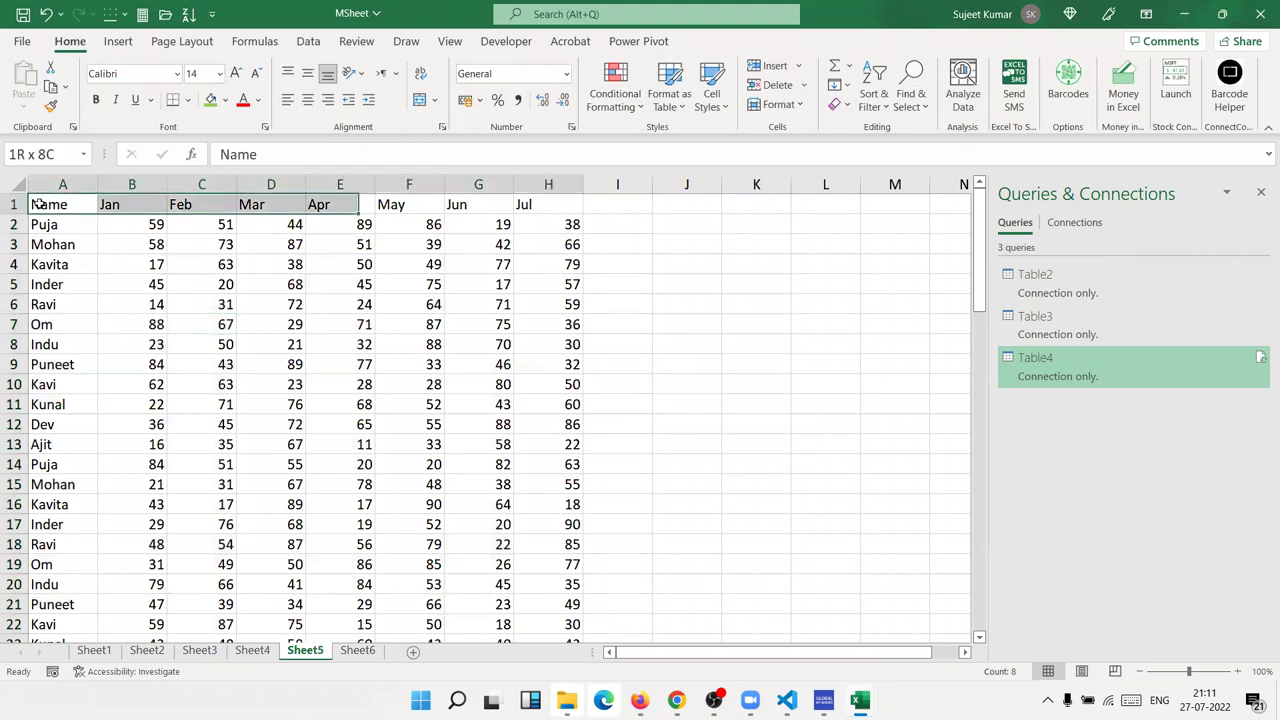
key(ctrl+shift+Down)
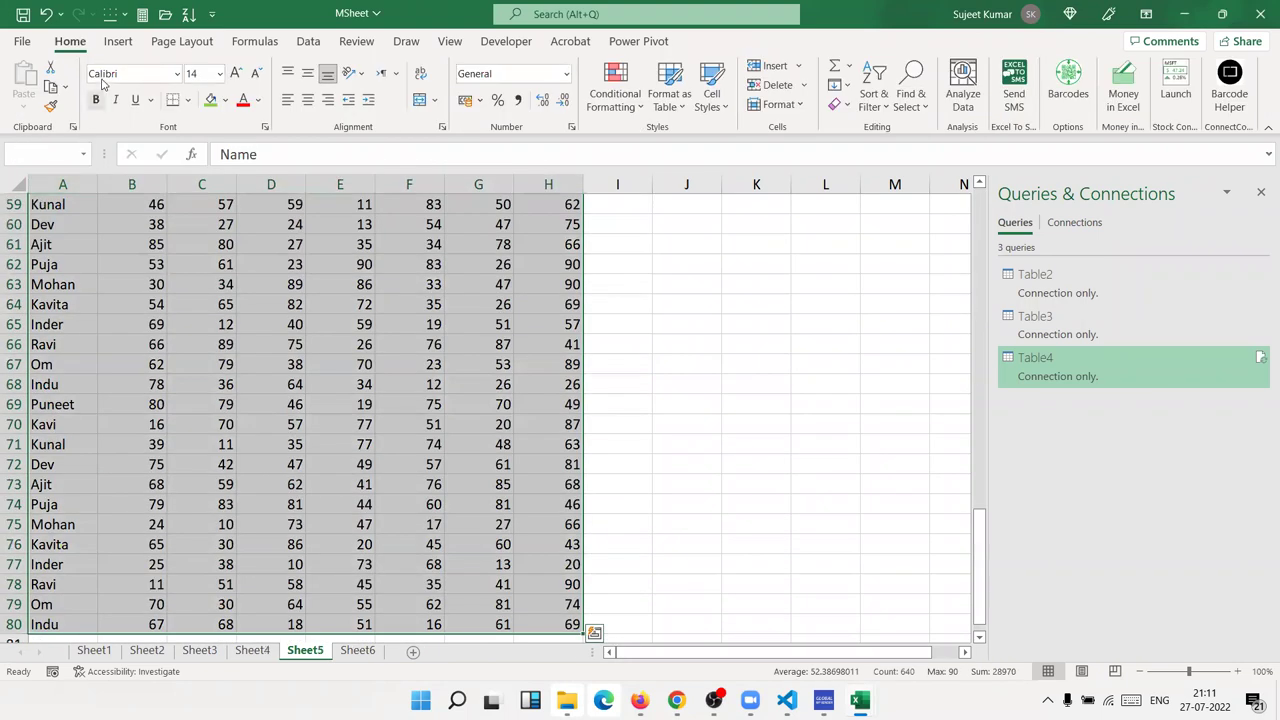
click(525, 45)
click(70, 41)
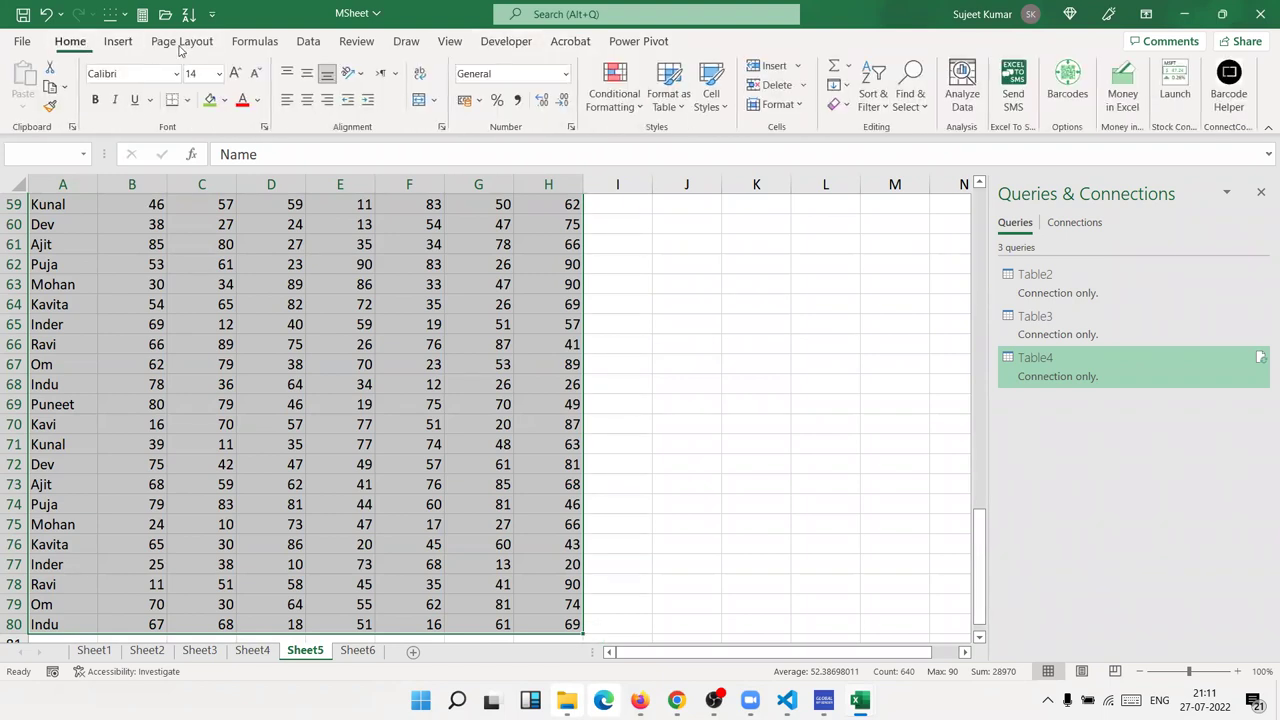
click(117, 43)
click(143, 80)
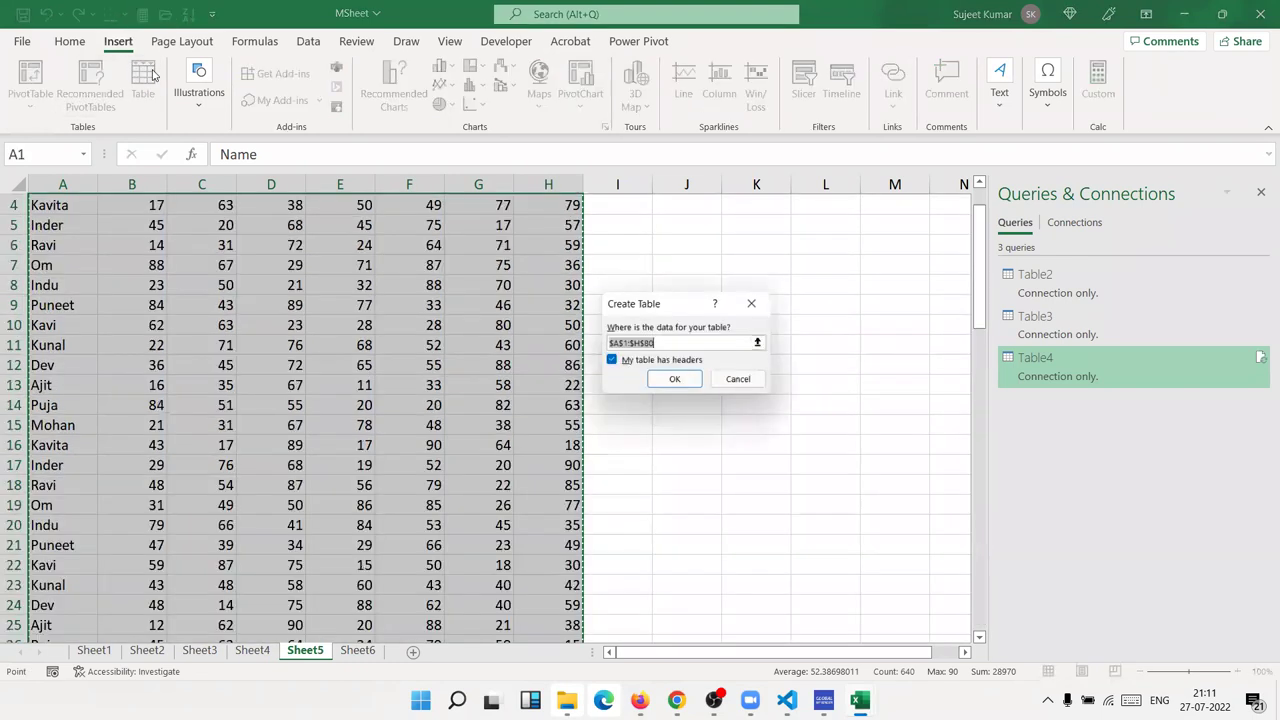
click(666, 384)
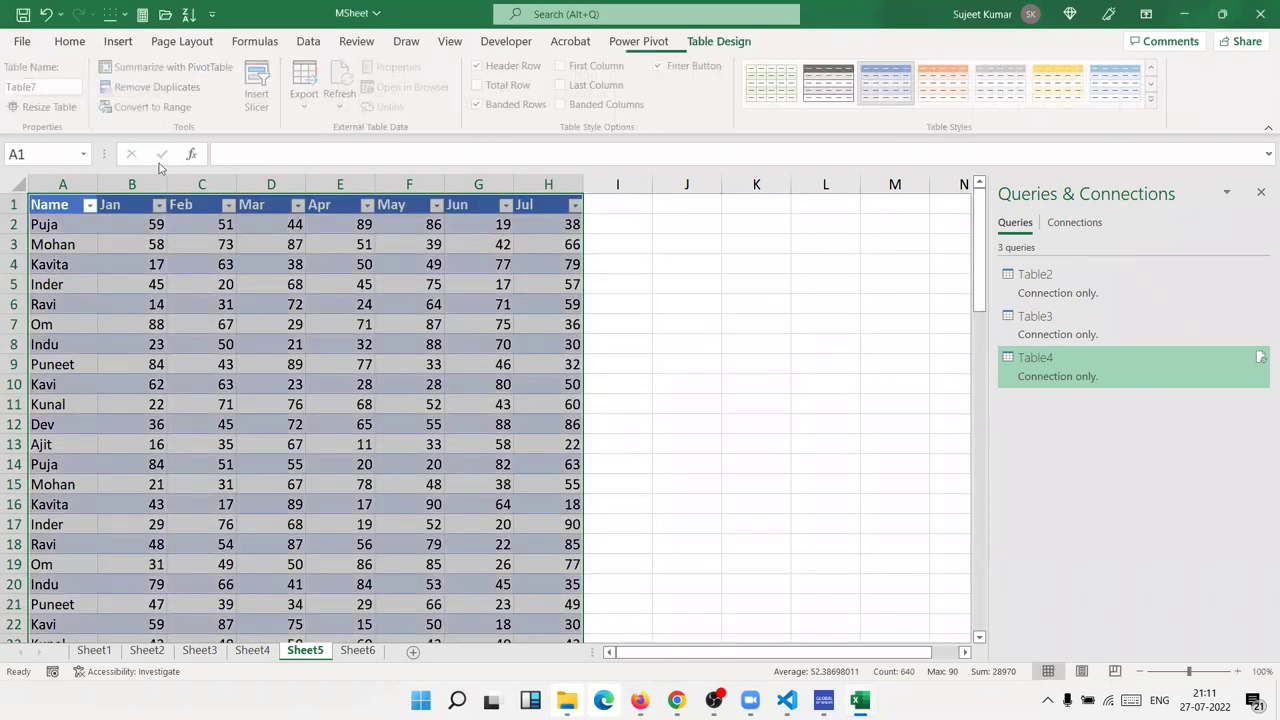
click(45, 88)
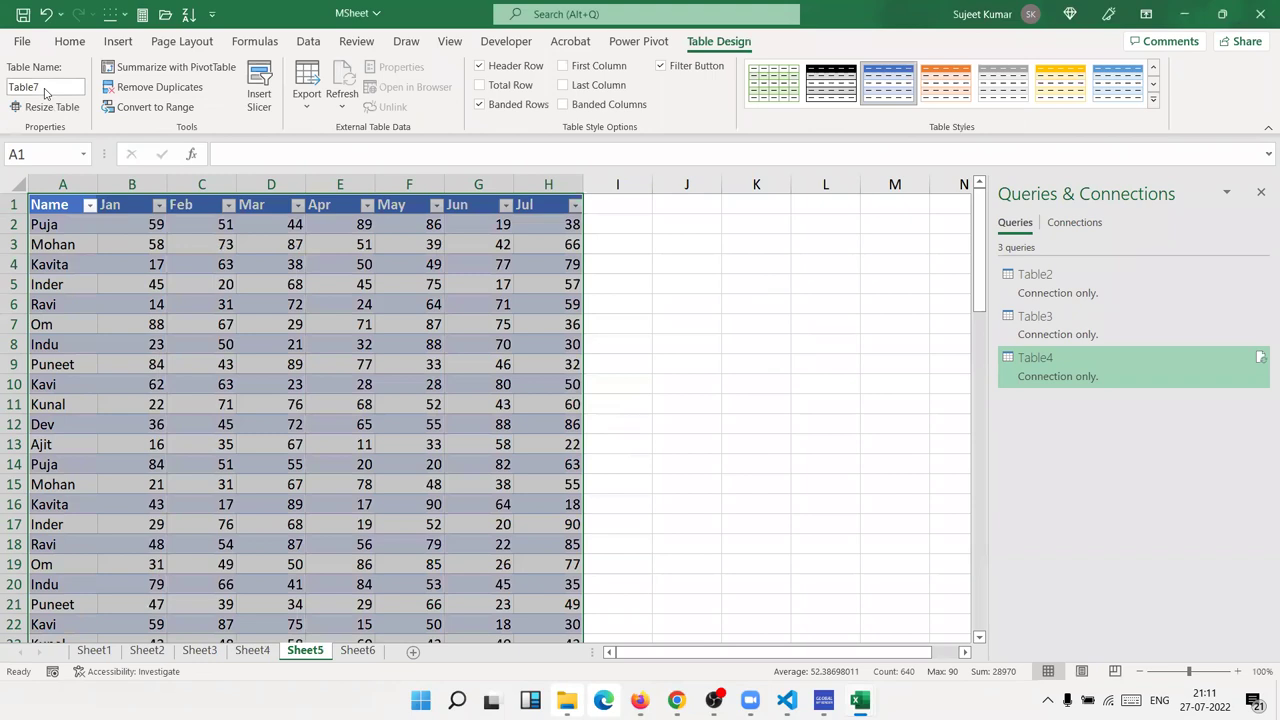
text(T_7)
key(Return)
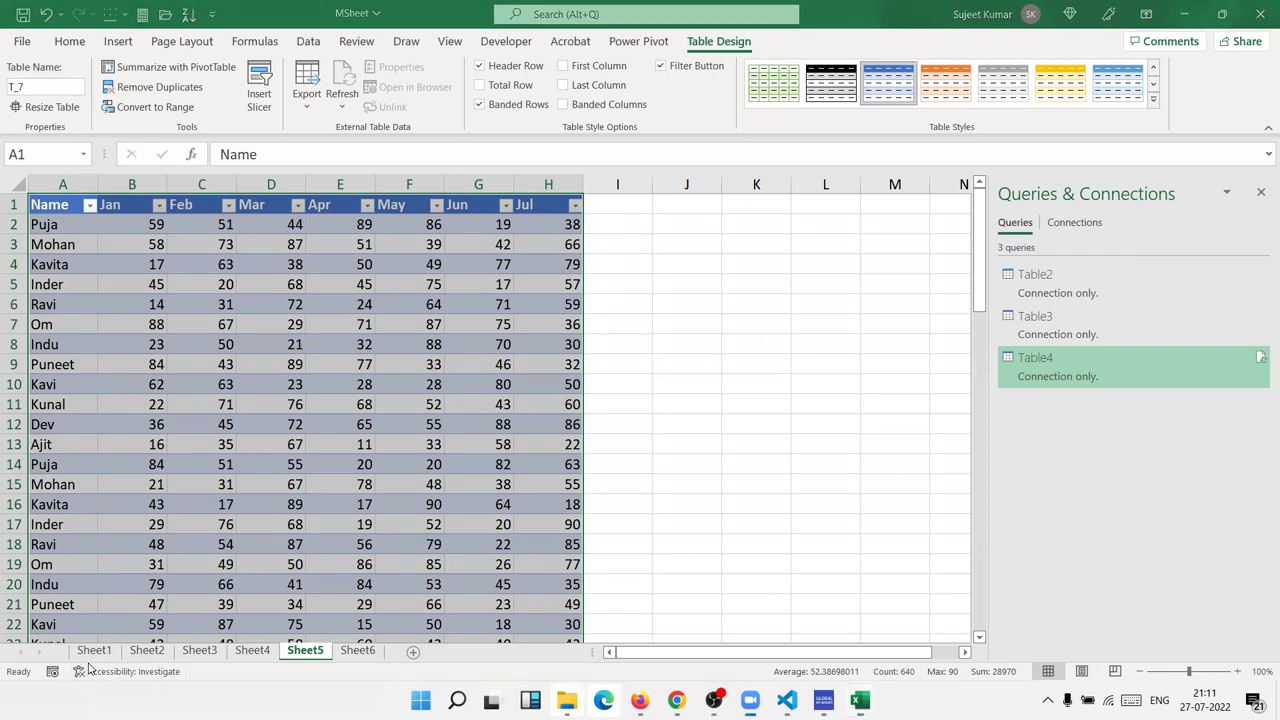
- Check the Name–Jul tables on Sheet1 through Sheet5 in turn, ending on the blank Sheet6
click(84, 649)
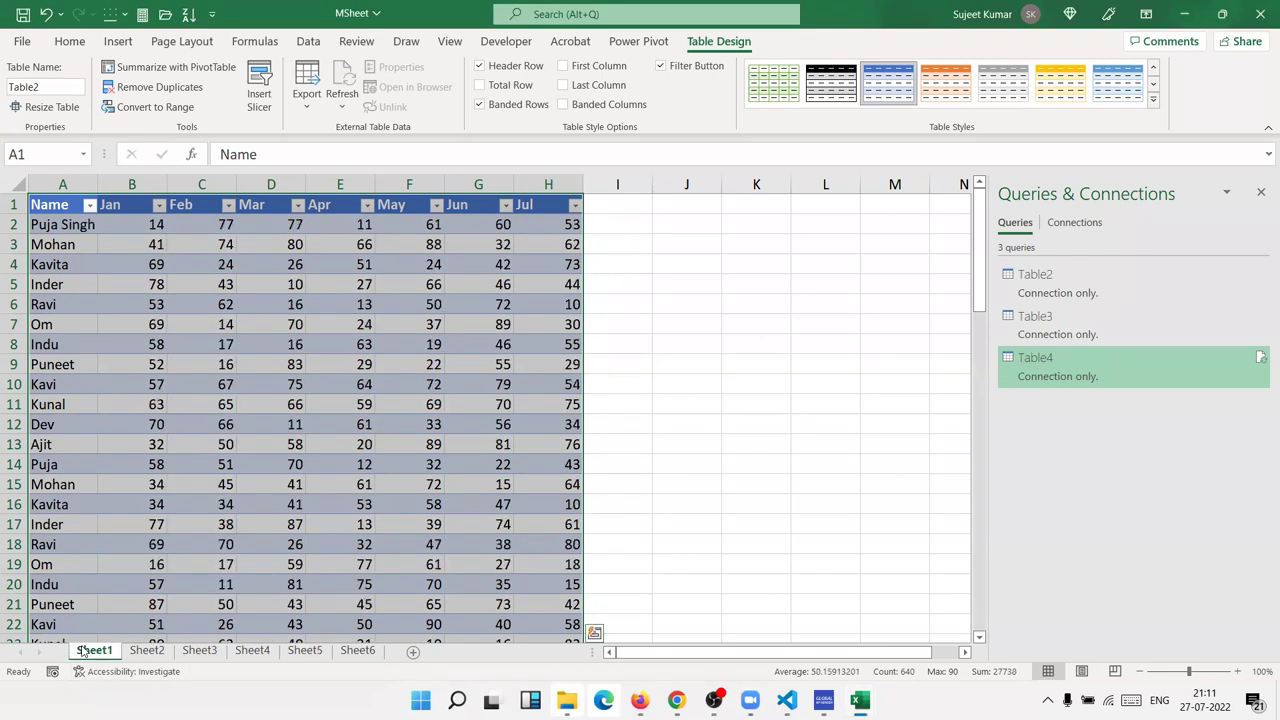
click(146, 650)
click(196, 650)
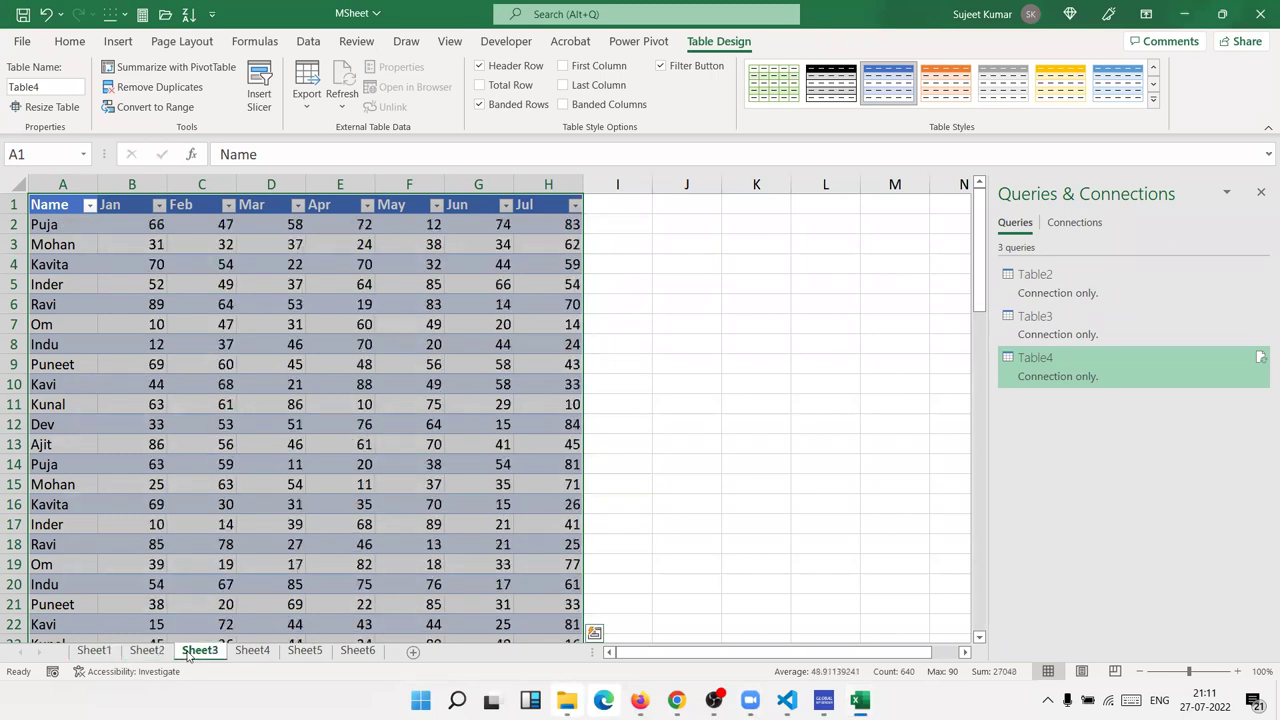
click(251, 652)
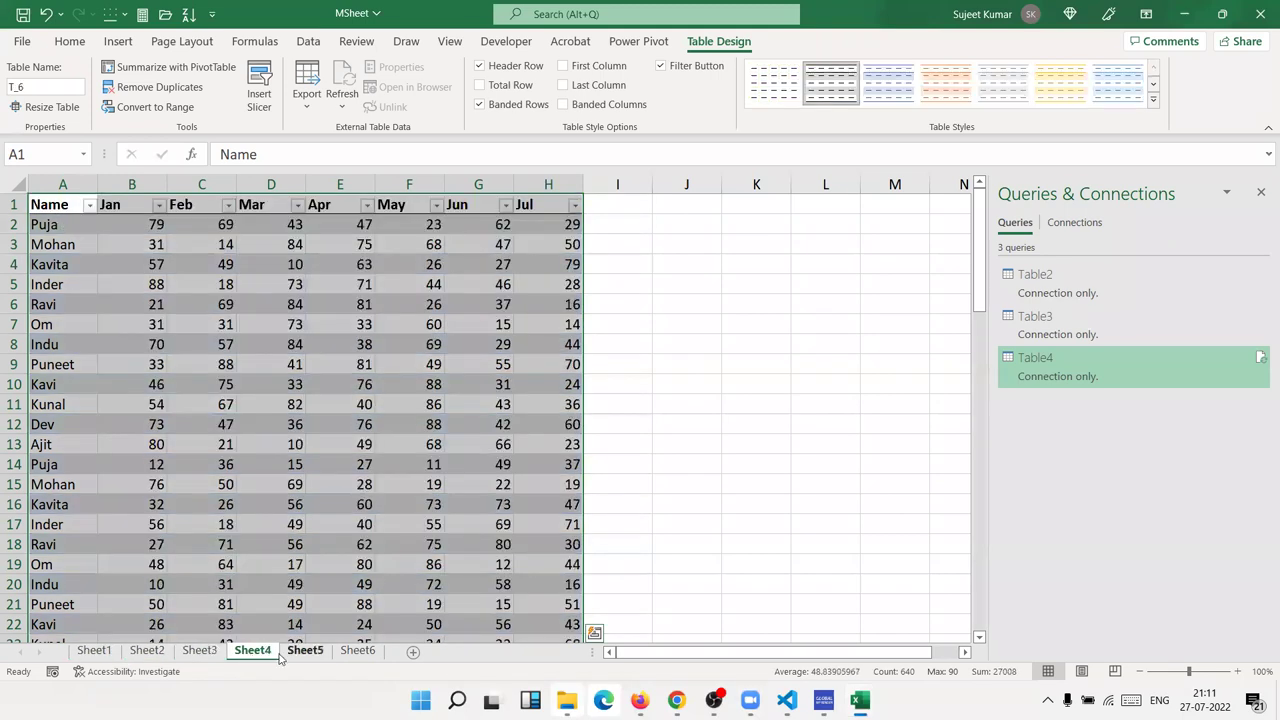
click(293, 657)
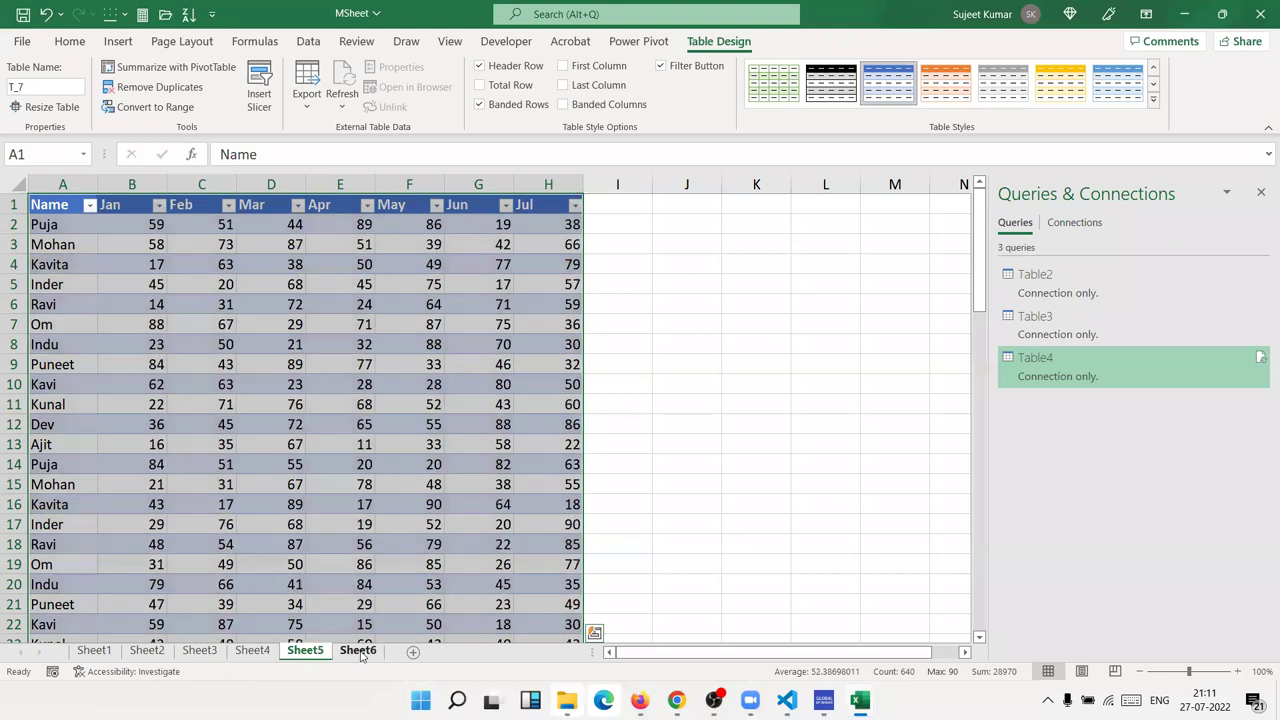
click(360, 652)
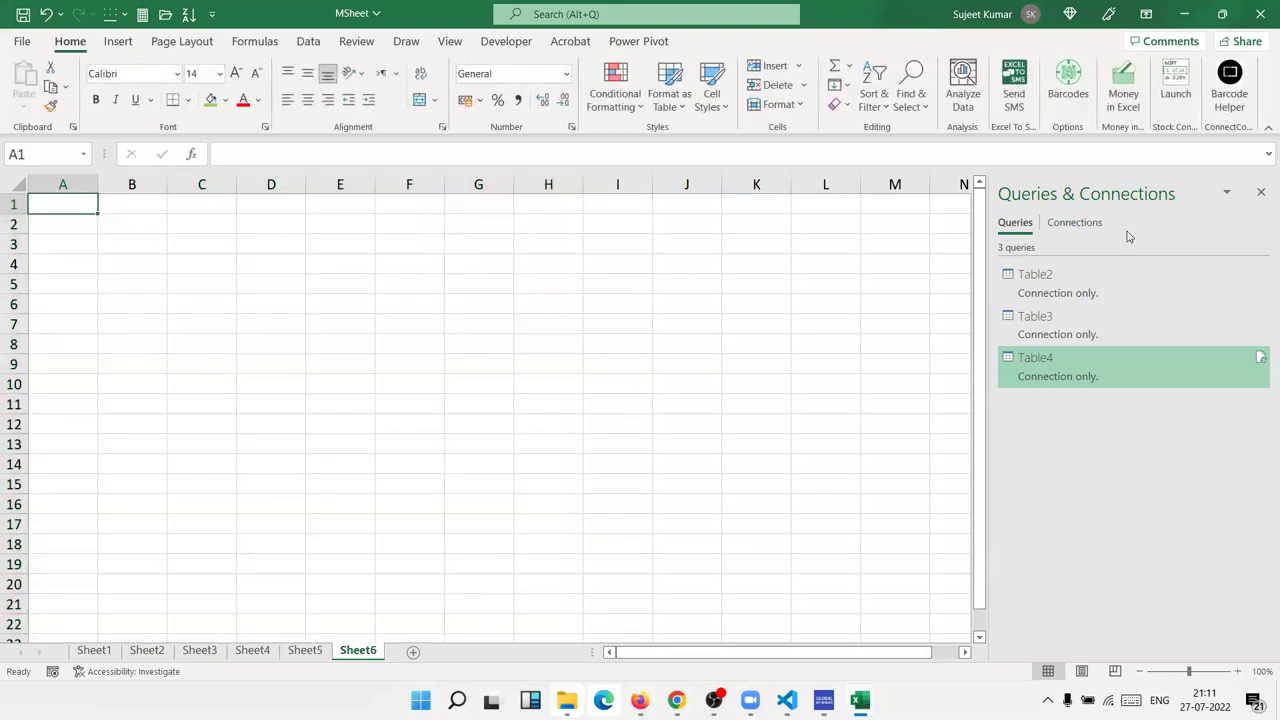
- Open the Power Query Editor from Table2 and inspect Table4's code in the Advanced Editor
right_click(1102, 272)
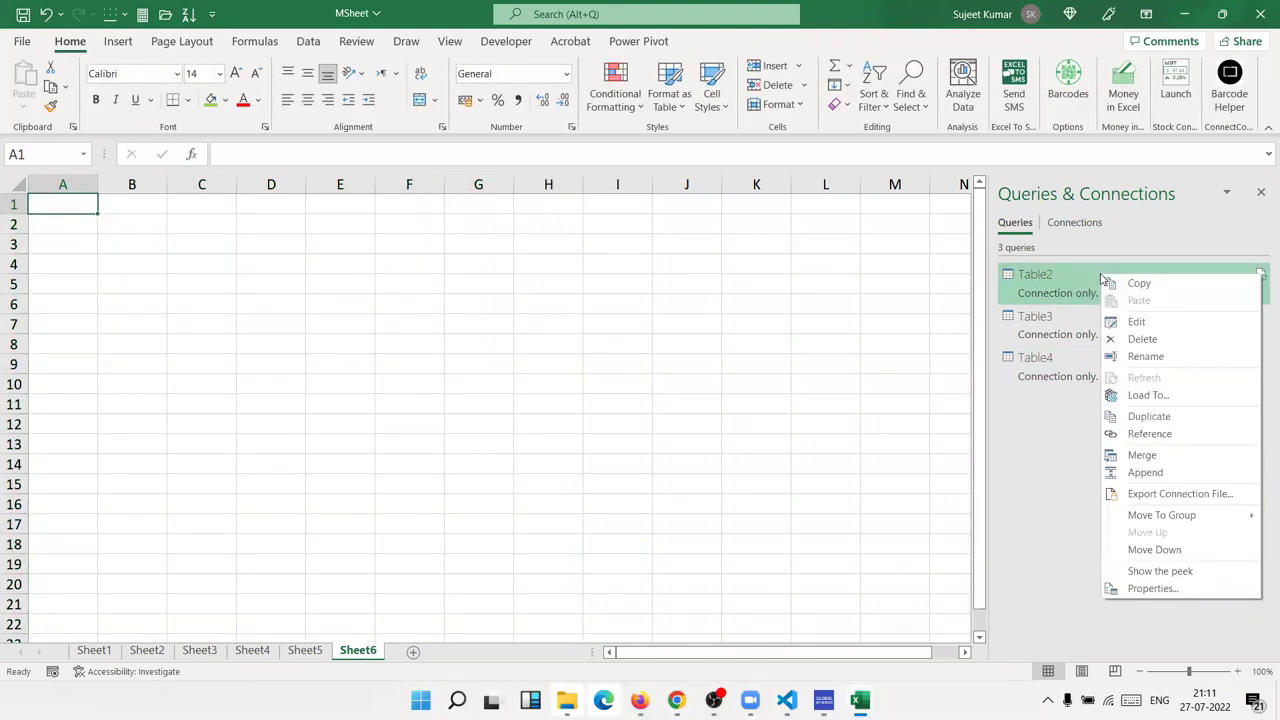
click(1156, 320)
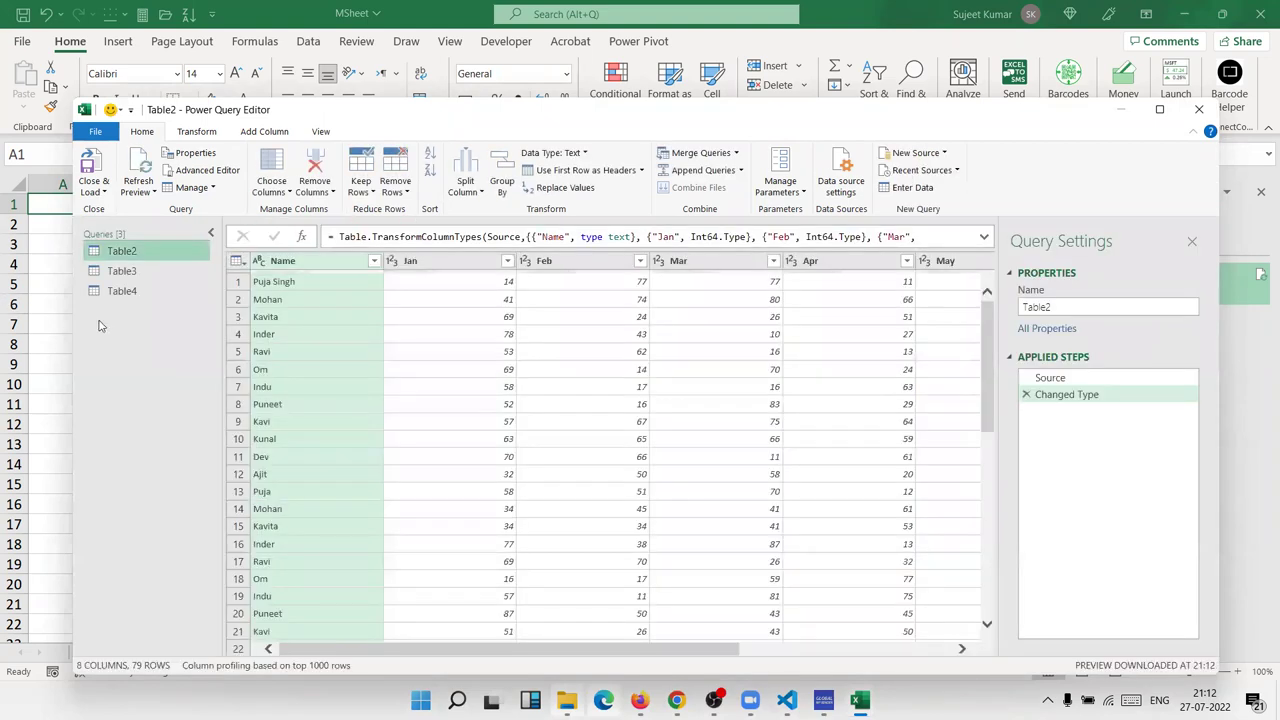
click(114, 294)
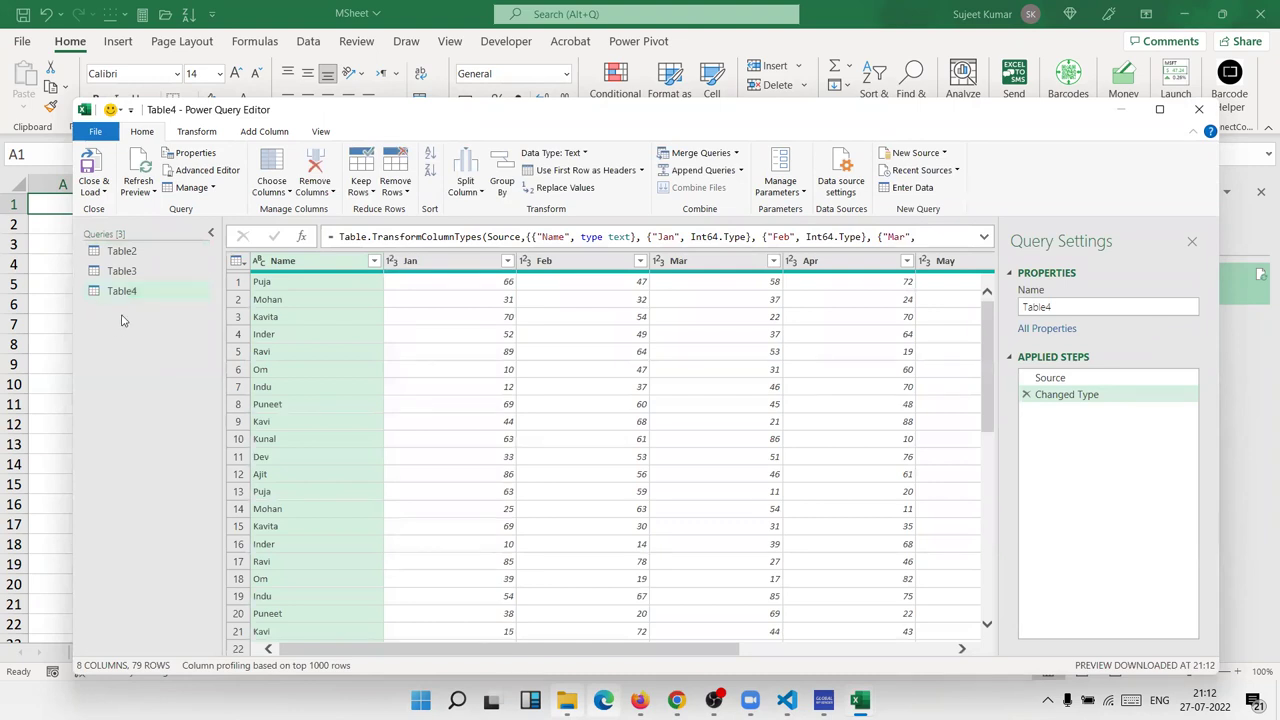
click(198, 172)
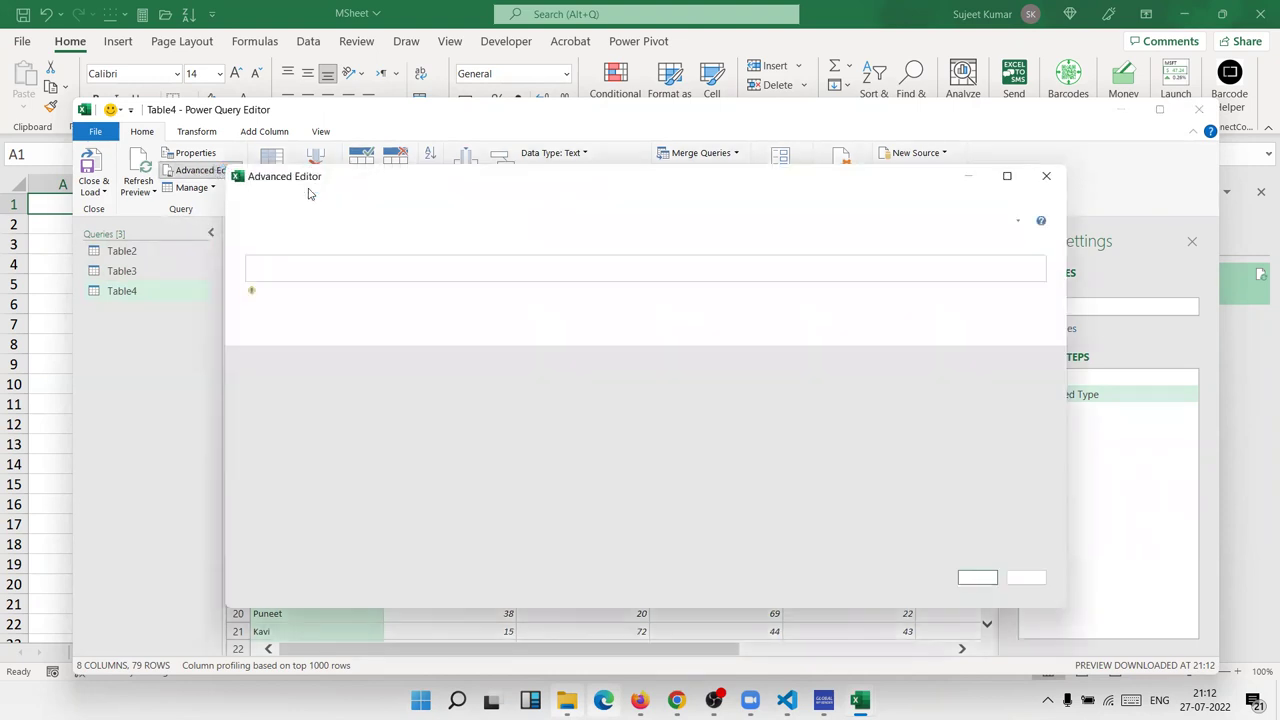
click(1046, 177)
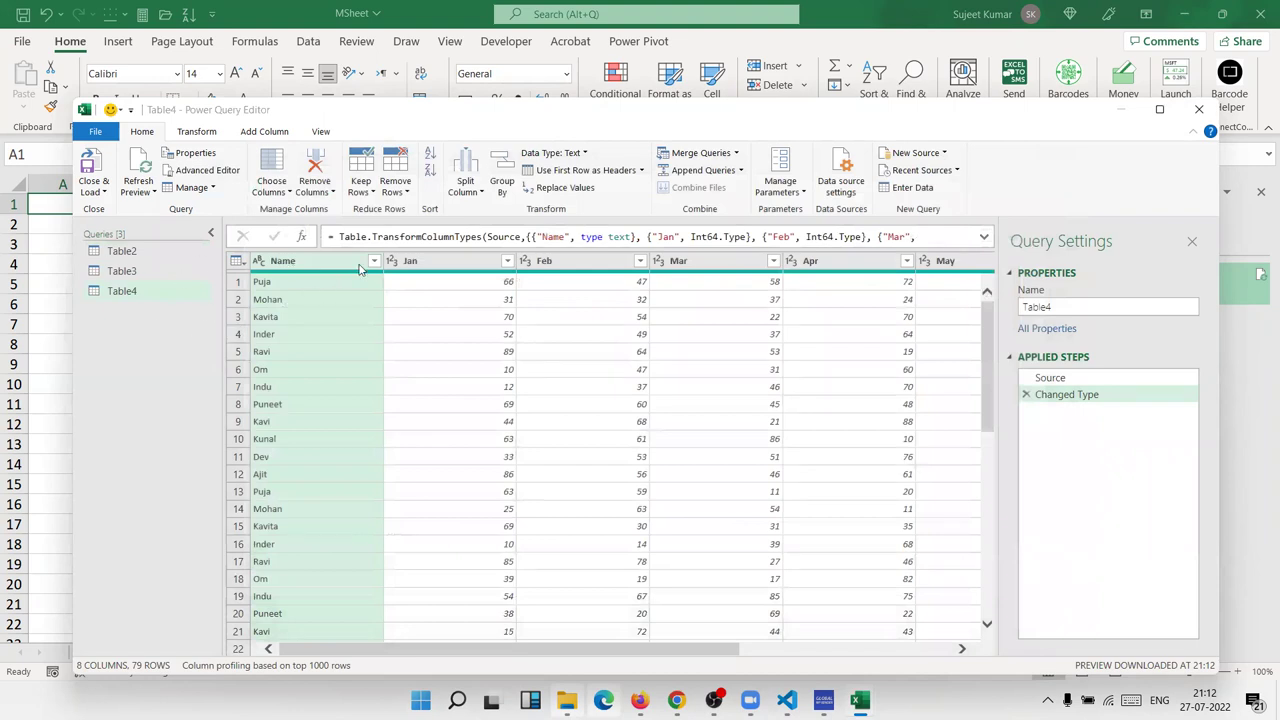
- Copy the formula text of Table4's Source step from the formula bar
click(1052, 377)
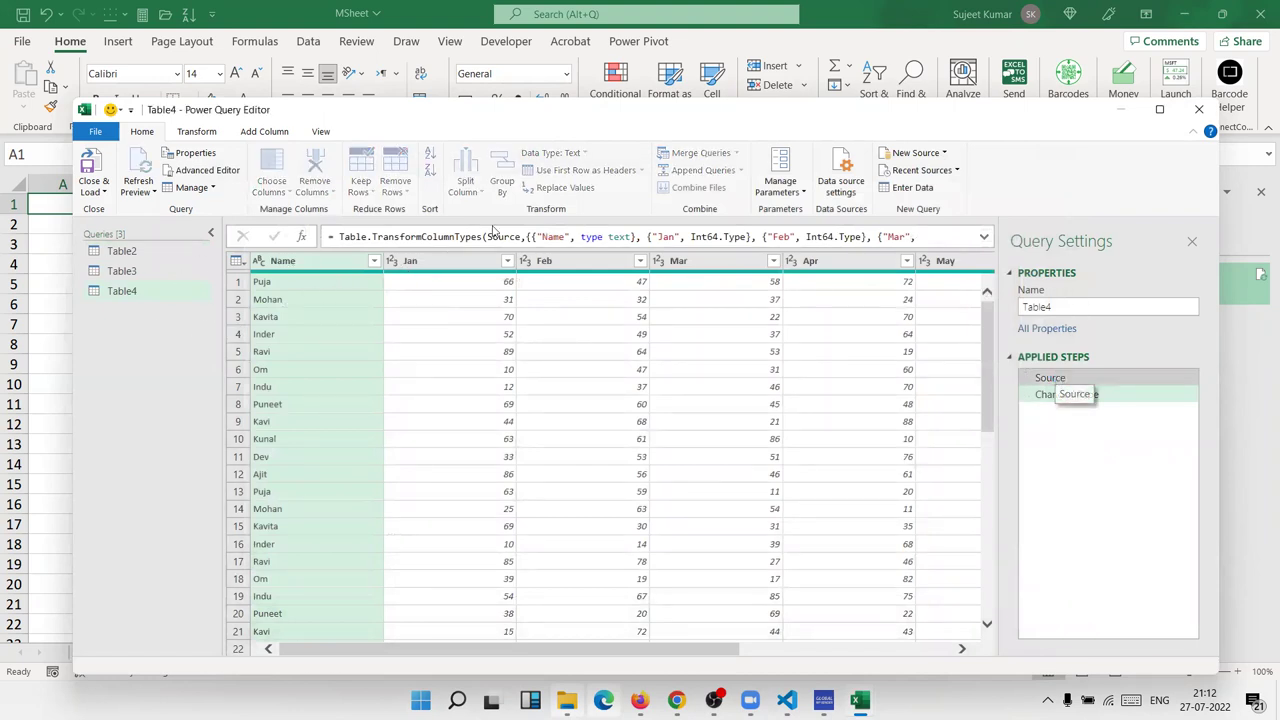
drag(638, 236, 396, 218)
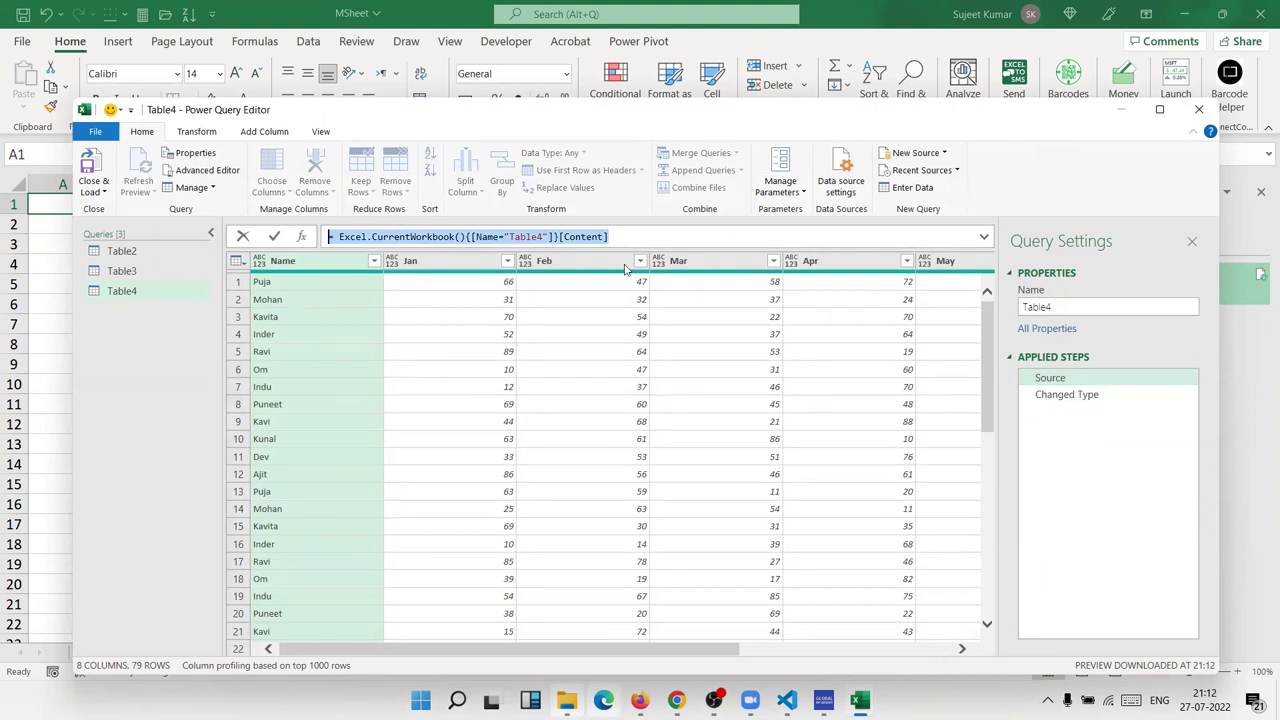
key(ctrl+c)
key(Escape)
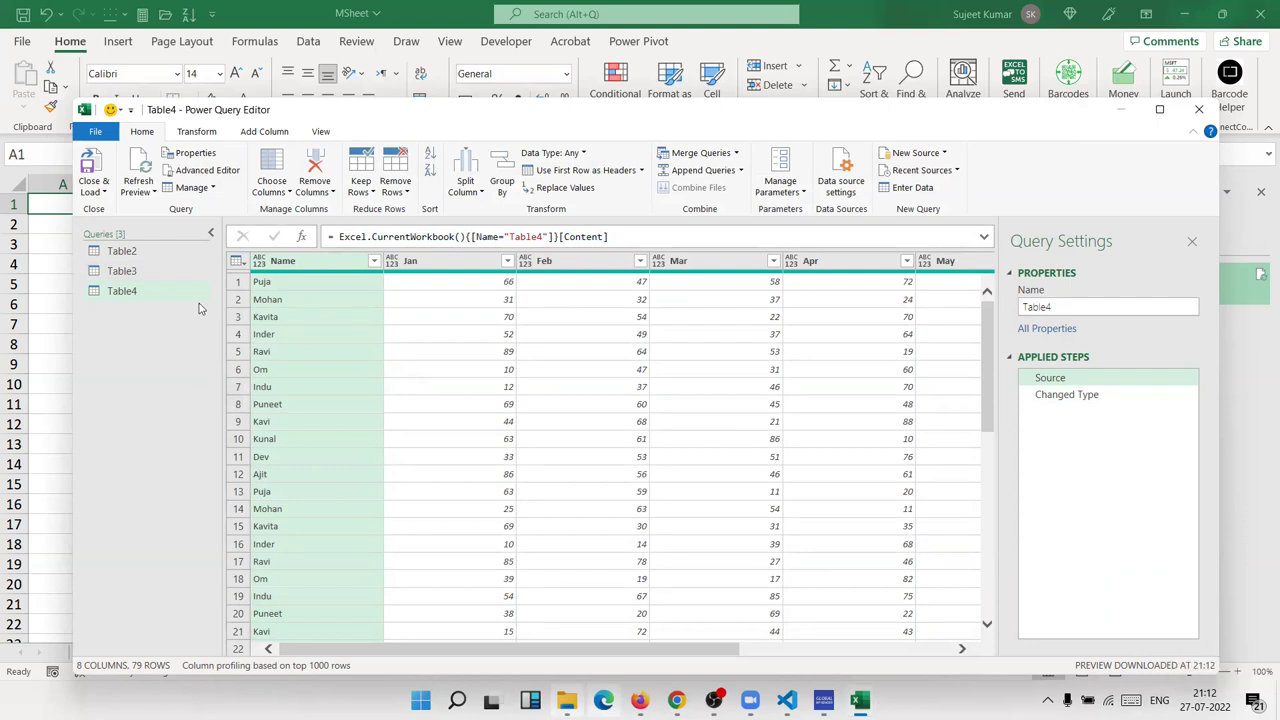
click(209, 235)
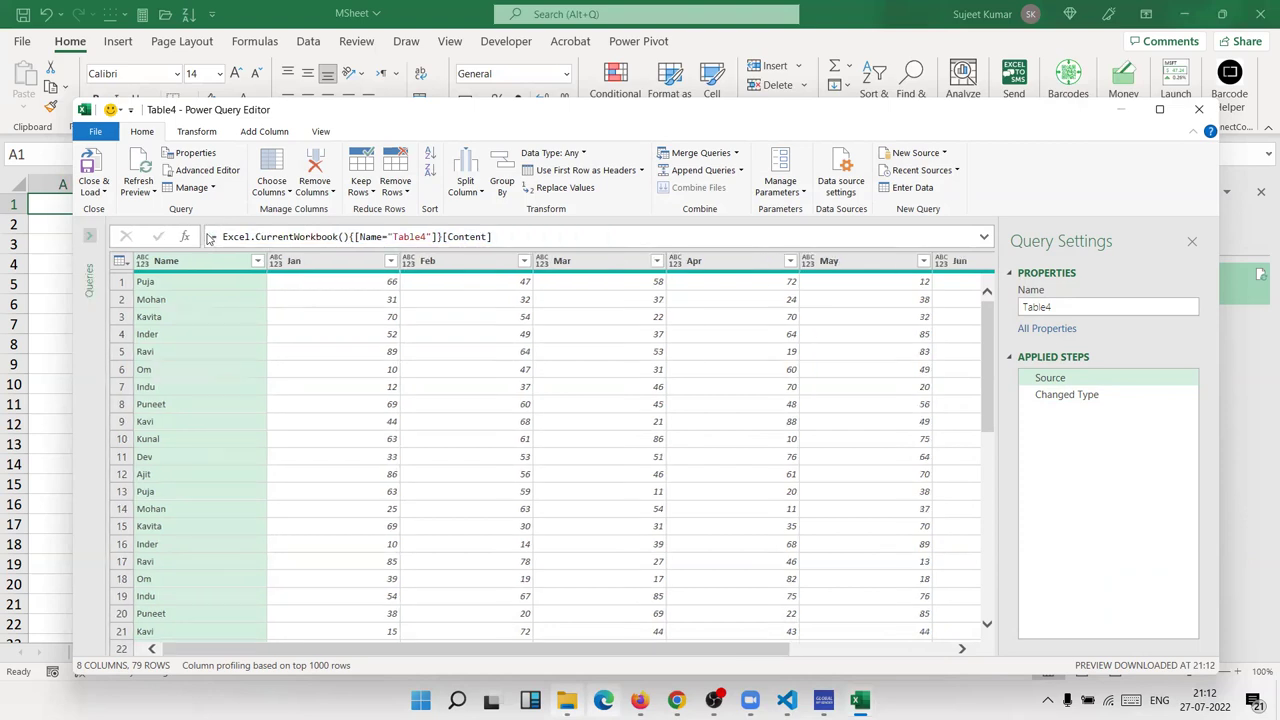
click(89, 236)
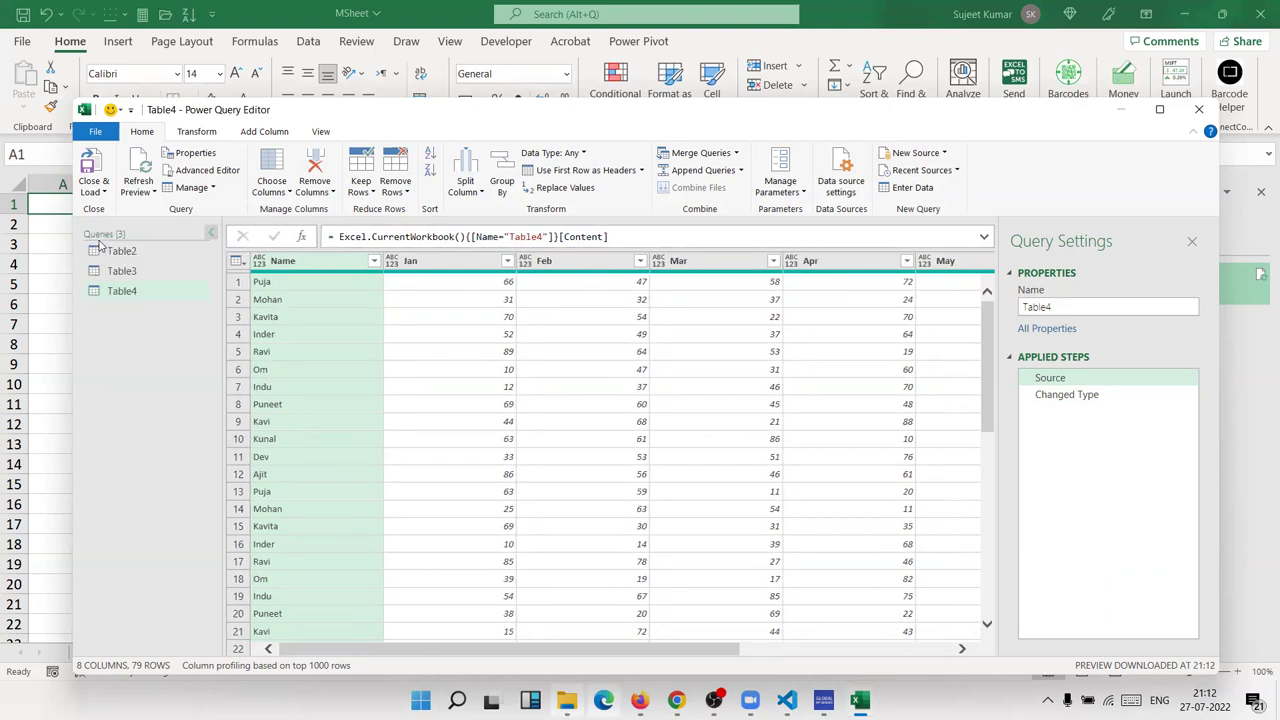
- Create a new blank query after backing out of an accidental file import
right_click(137, 324)
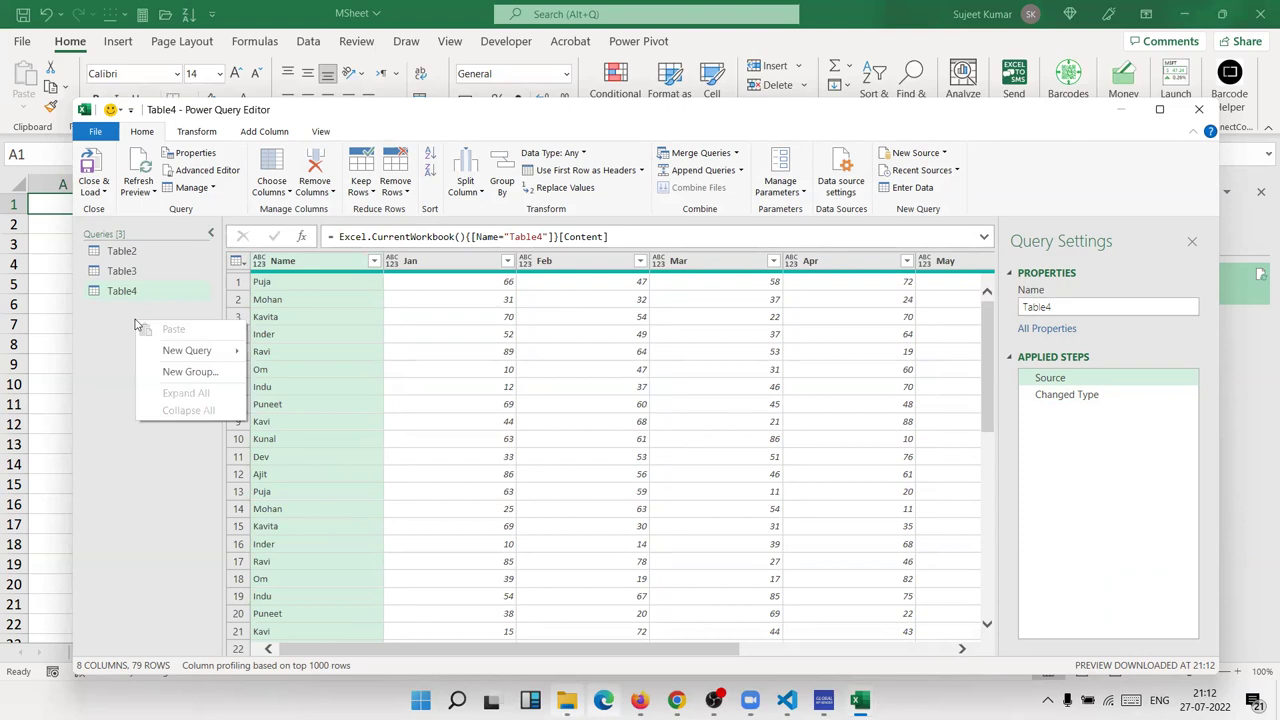
mouse_move(188, 351)
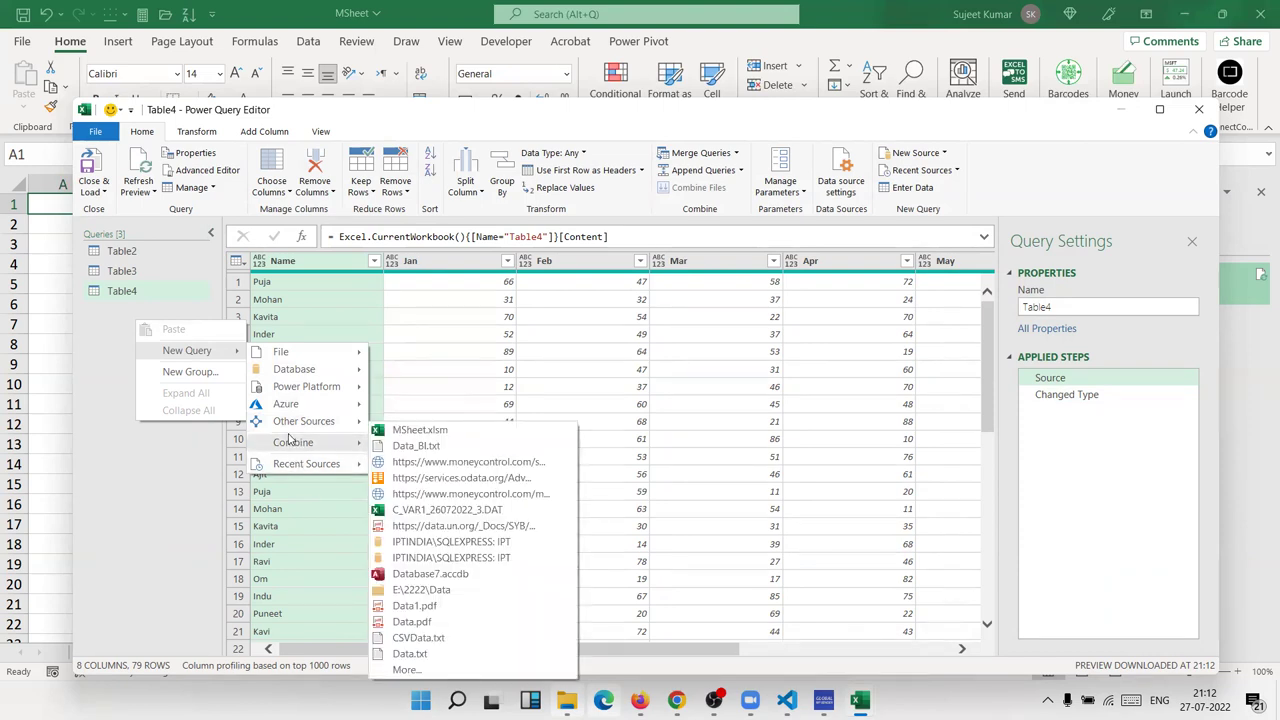
mouse_move(303, 421)
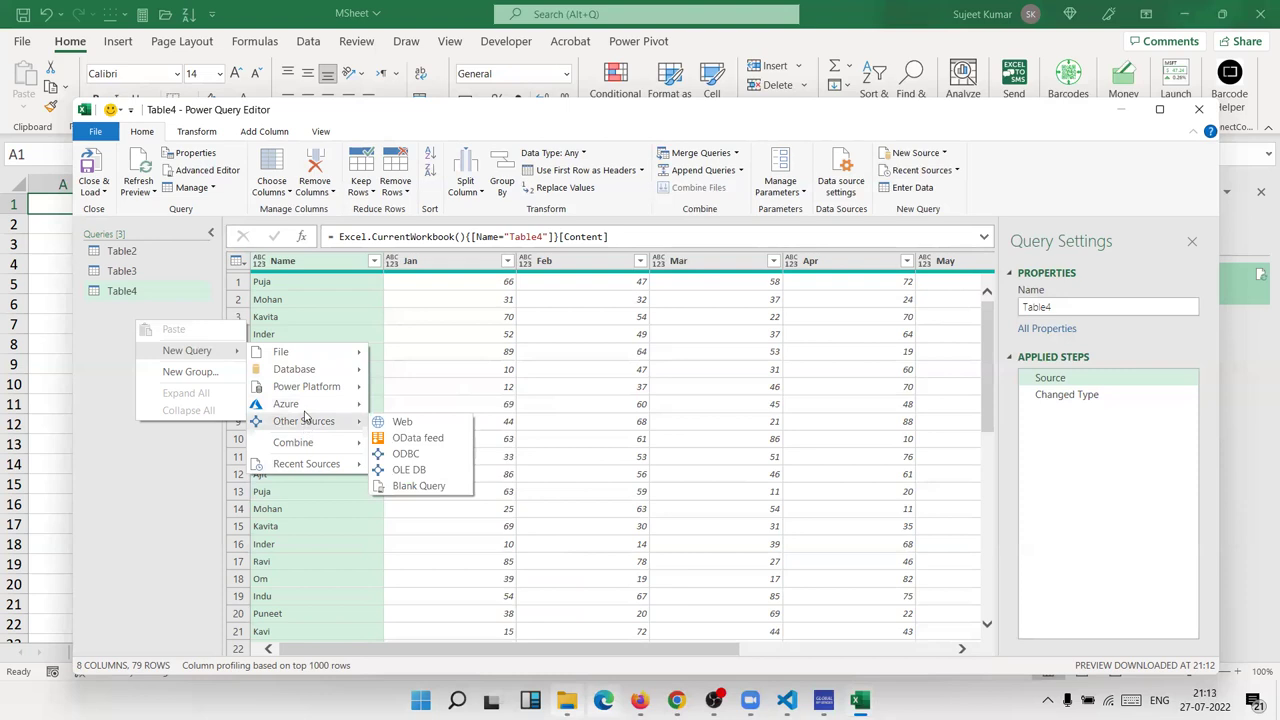
mouse_move(281, 352)
click(396, 358)
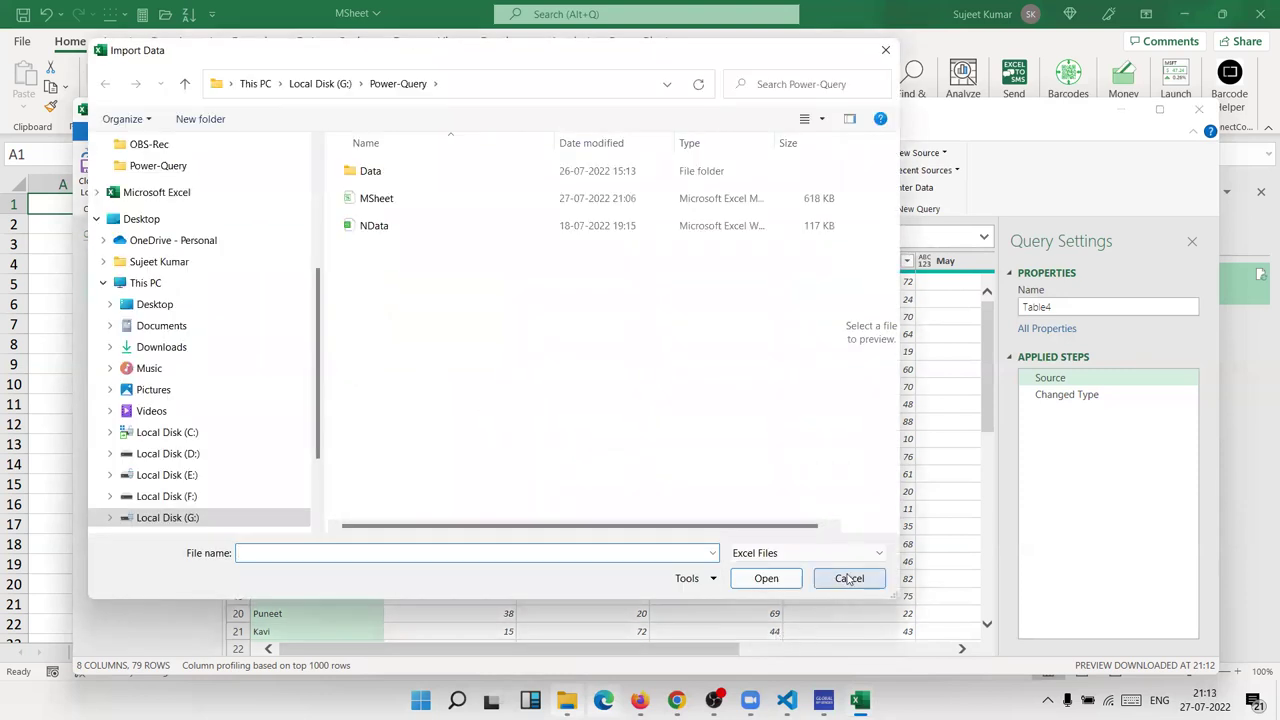
click(848, 578)
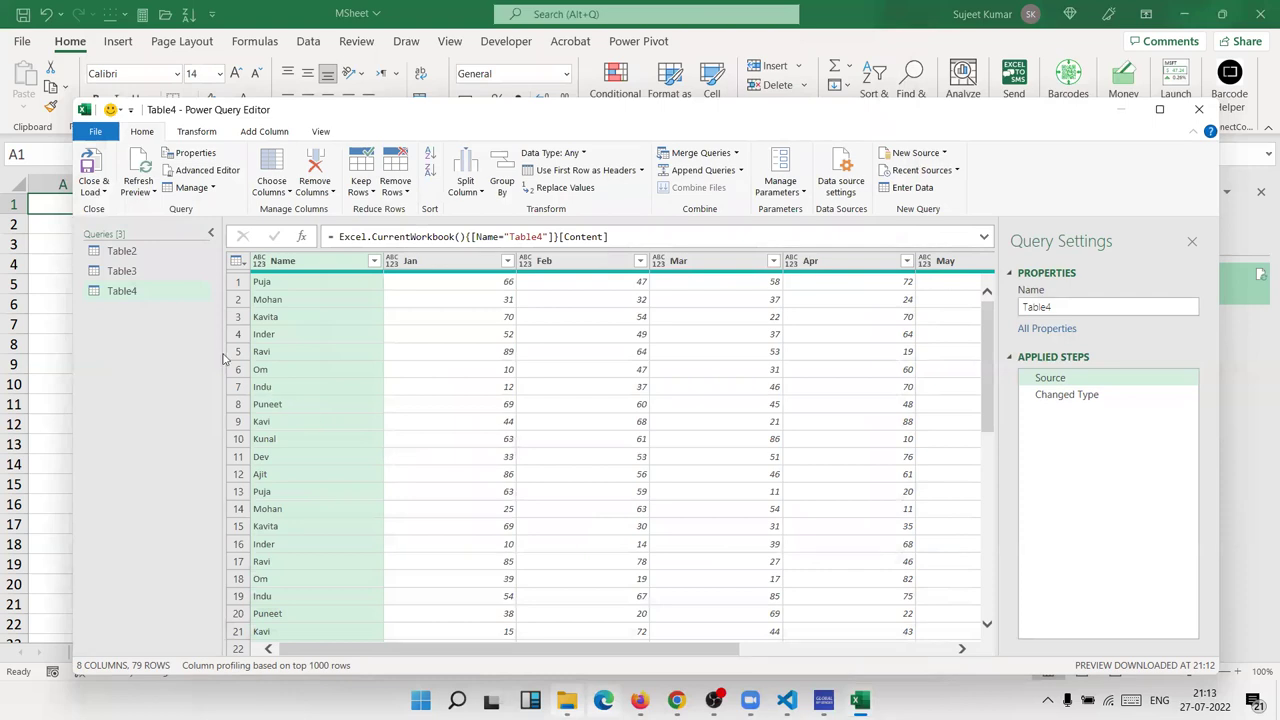
right_click(155, 314)
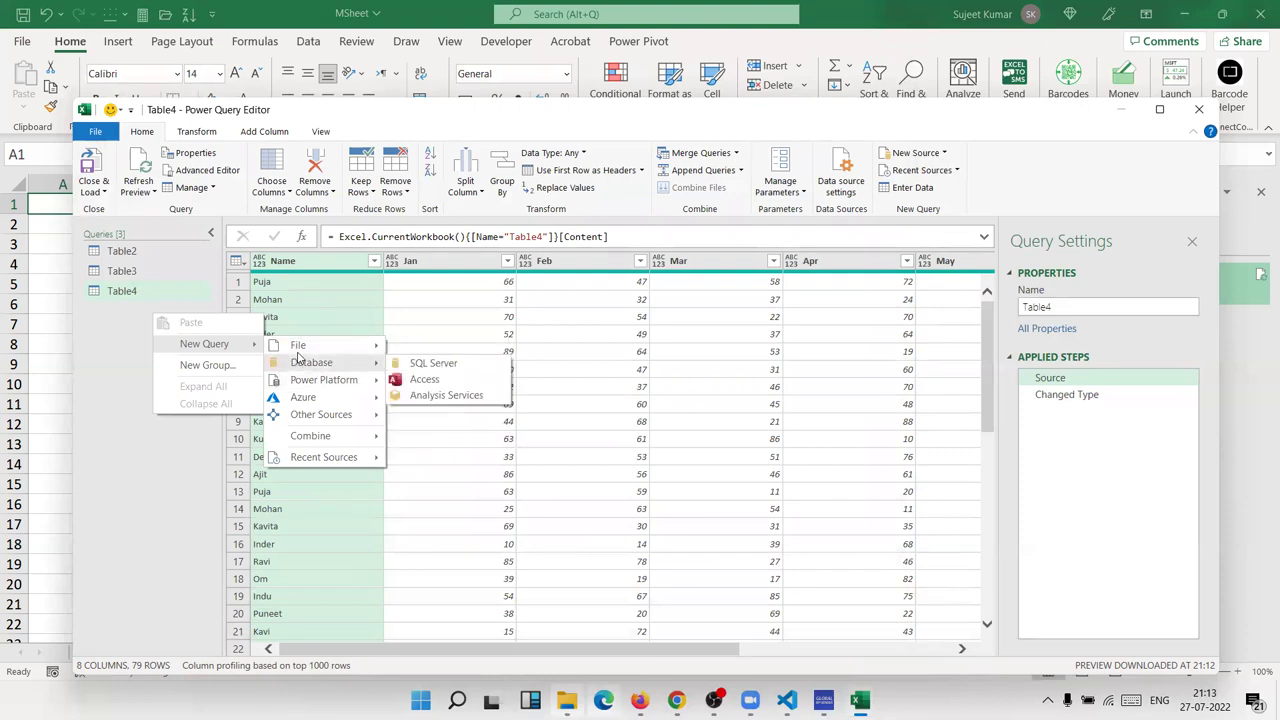
mouse_move(320, 414)
click(433, 478)
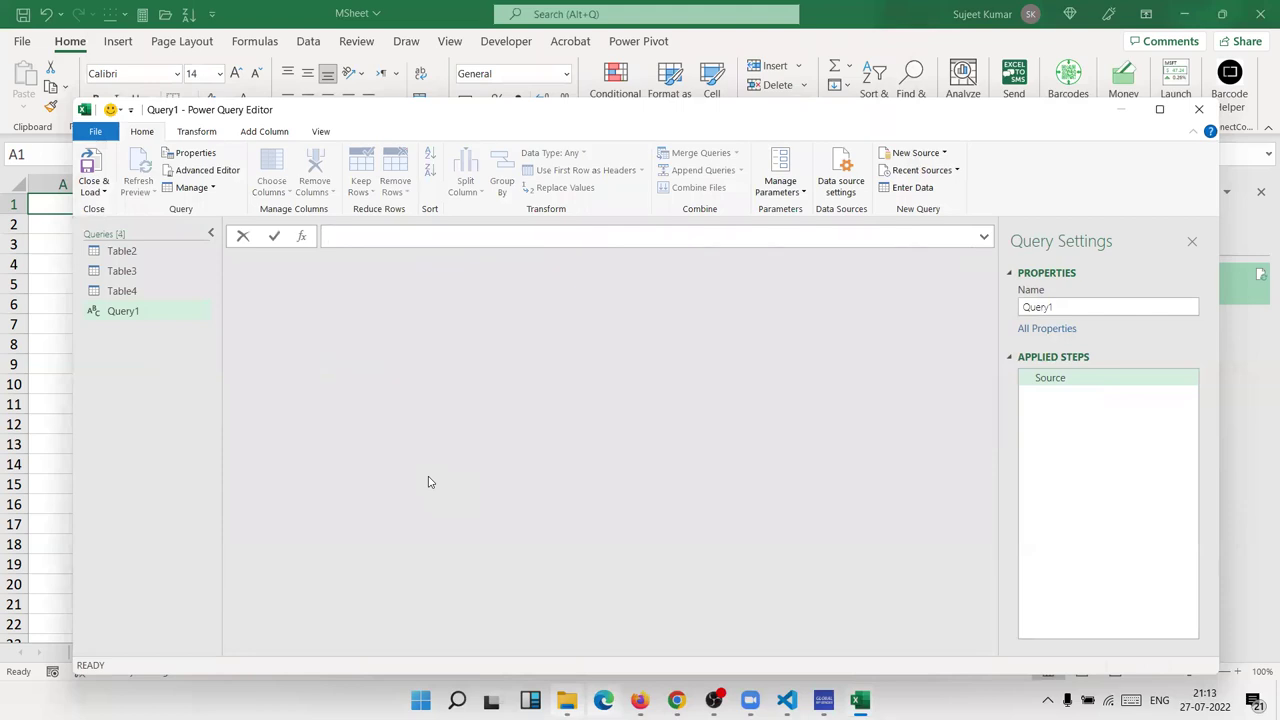
- Paste the copied Source formula, replacing Table4 with T_6 to load the T_6 table
key(ctrl+v)
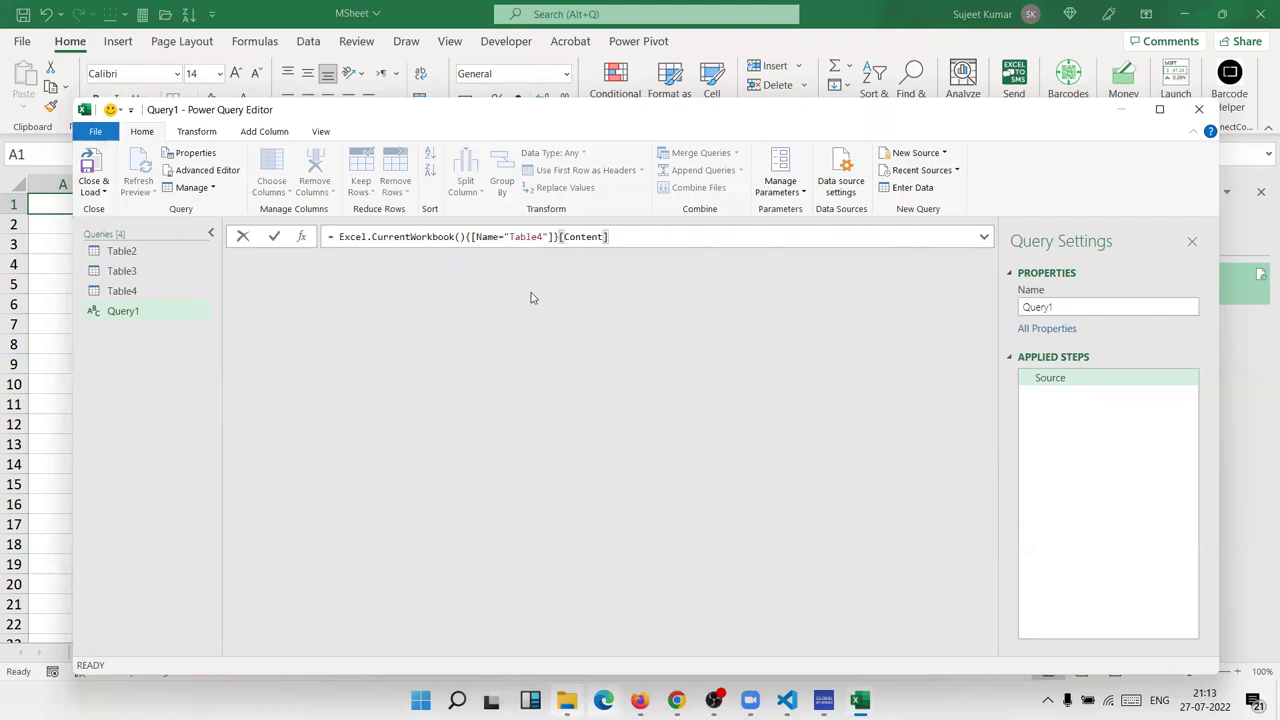
double_click(531, 236)
key(BackSpace)
text(T_)
text(S)
key(Return)
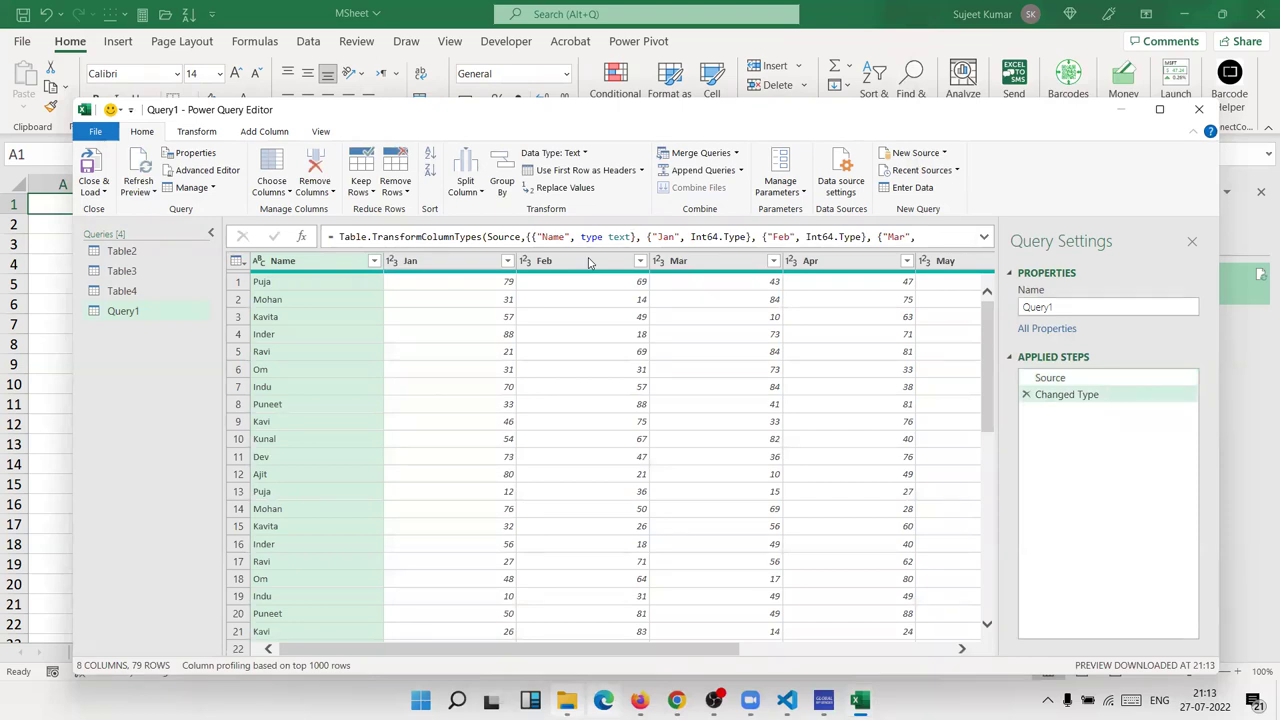
- Add a second blank query and paste the copied Source formula into it
right_click(153, 349)
mouse_move(204, 375)
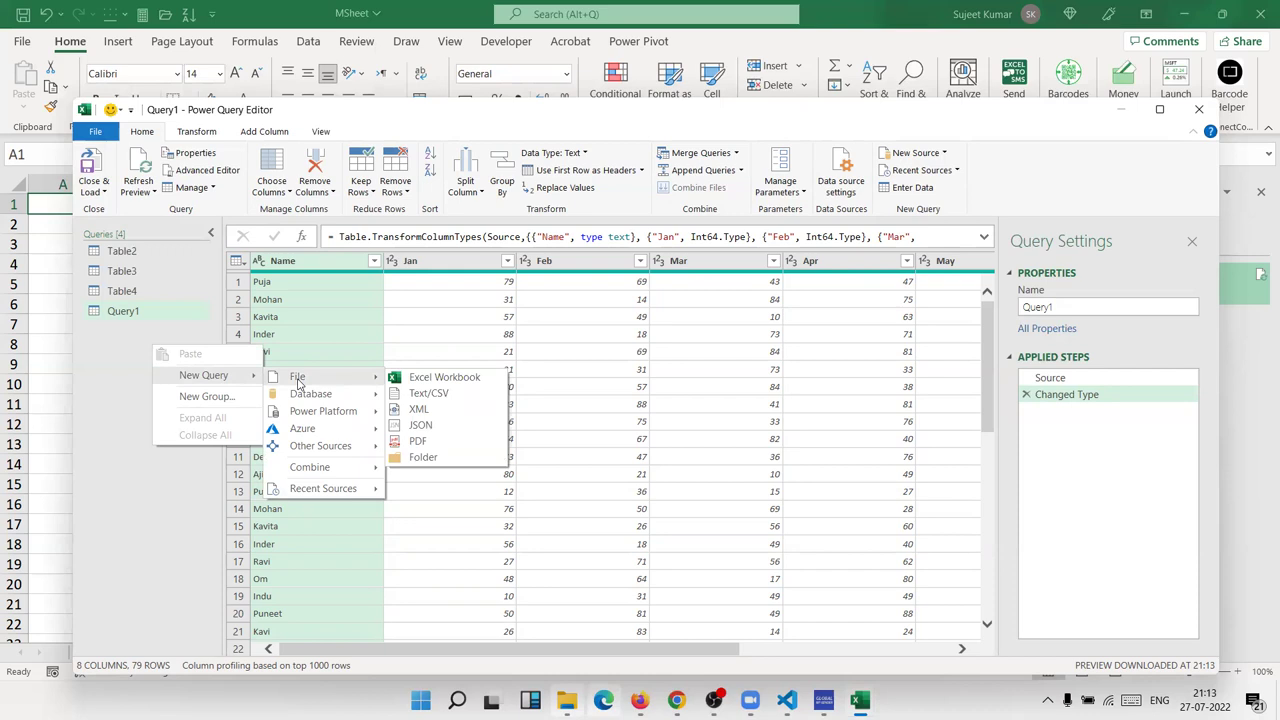
mouse_move(320, 446)
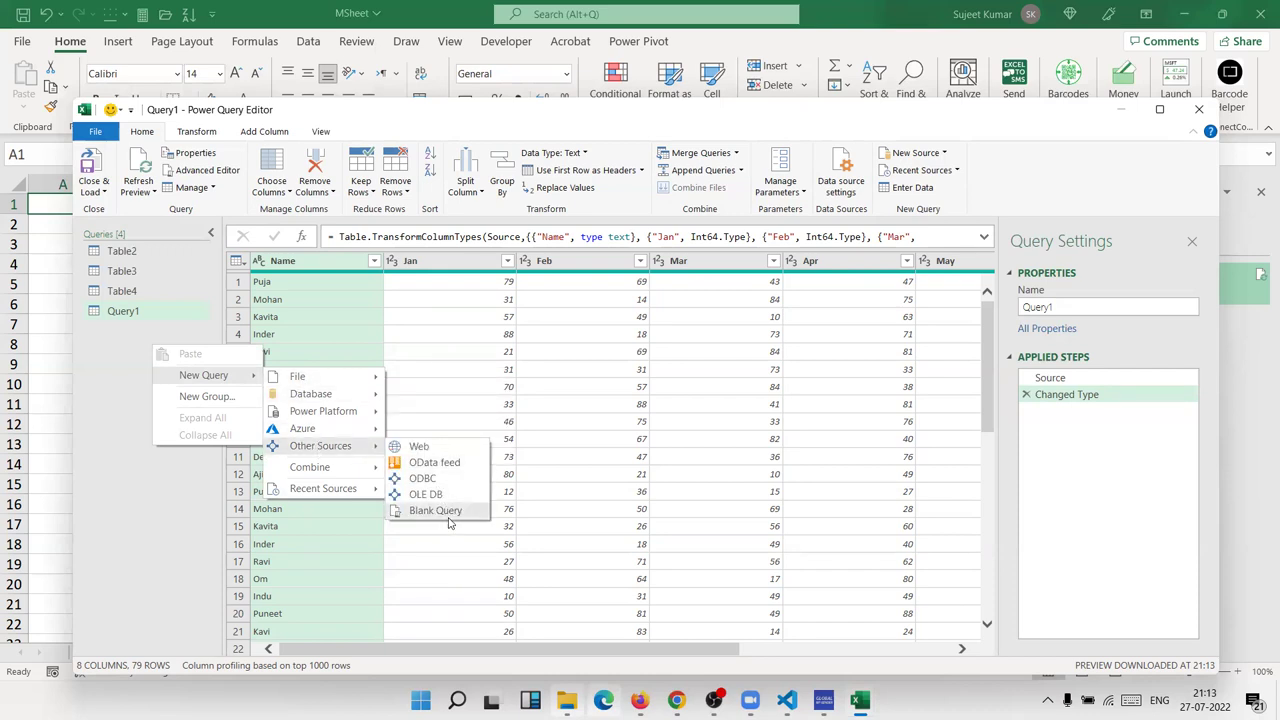
click(450, 518)
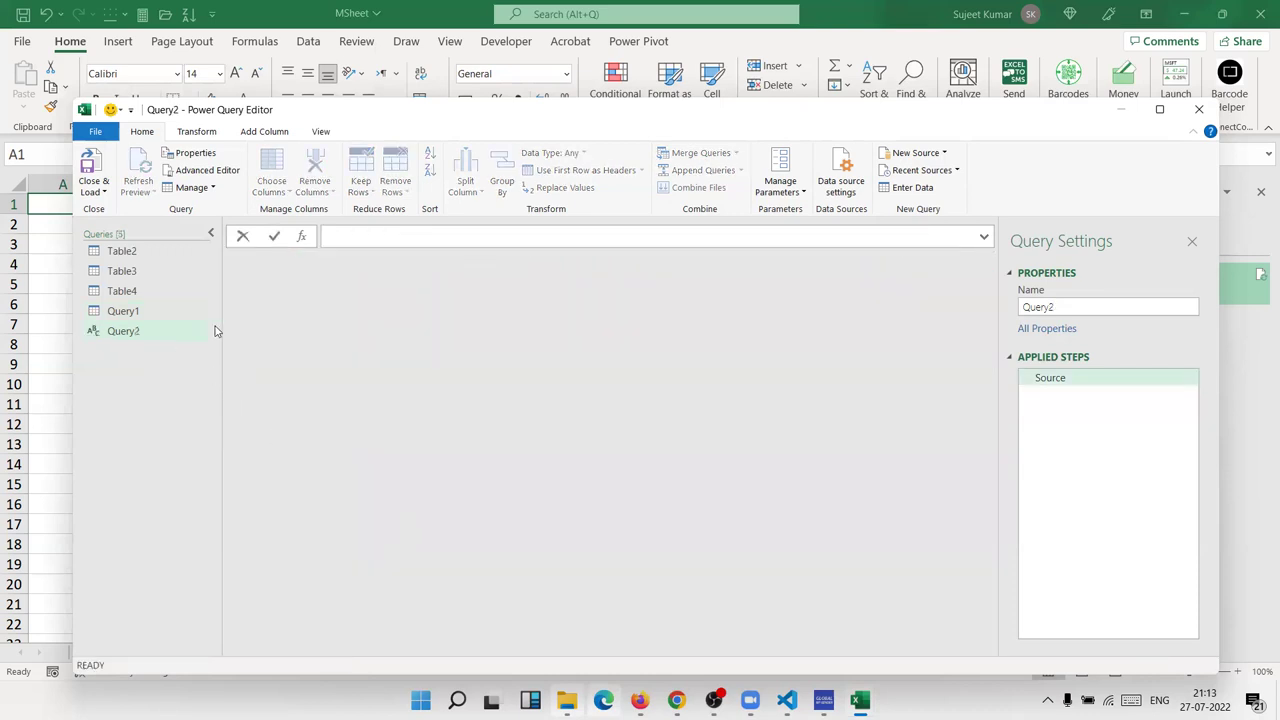
click(356, 235)
key(ctrl+v)
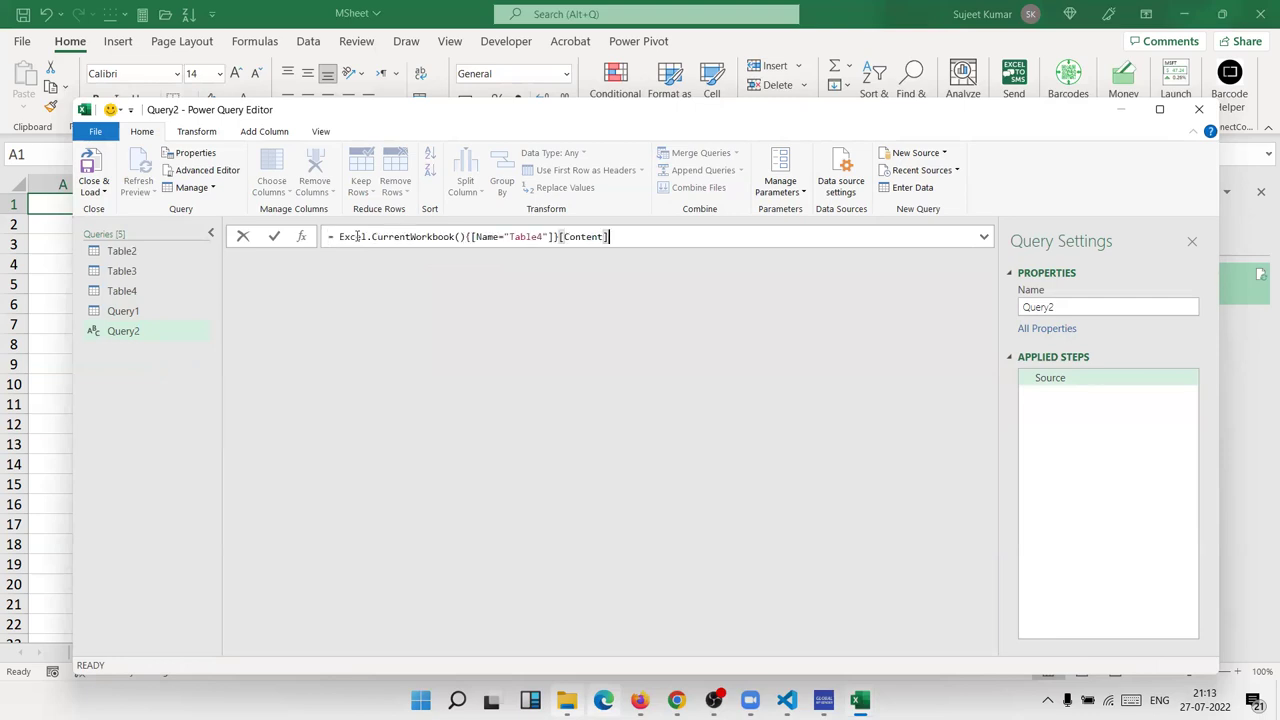
- Change the formula's Table4 reference to T_7 and apply it to load the T_7 data
double_click(486, 237)
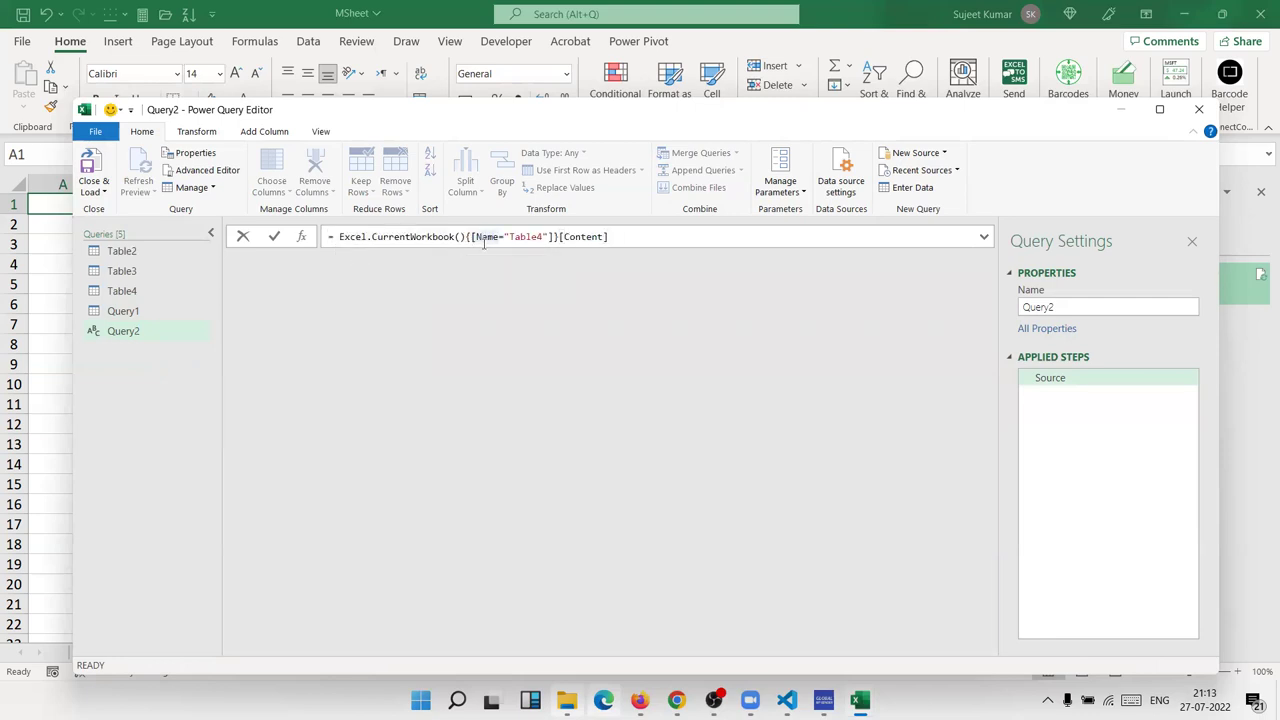
double_click(356, 237)
double_click(389, 236)
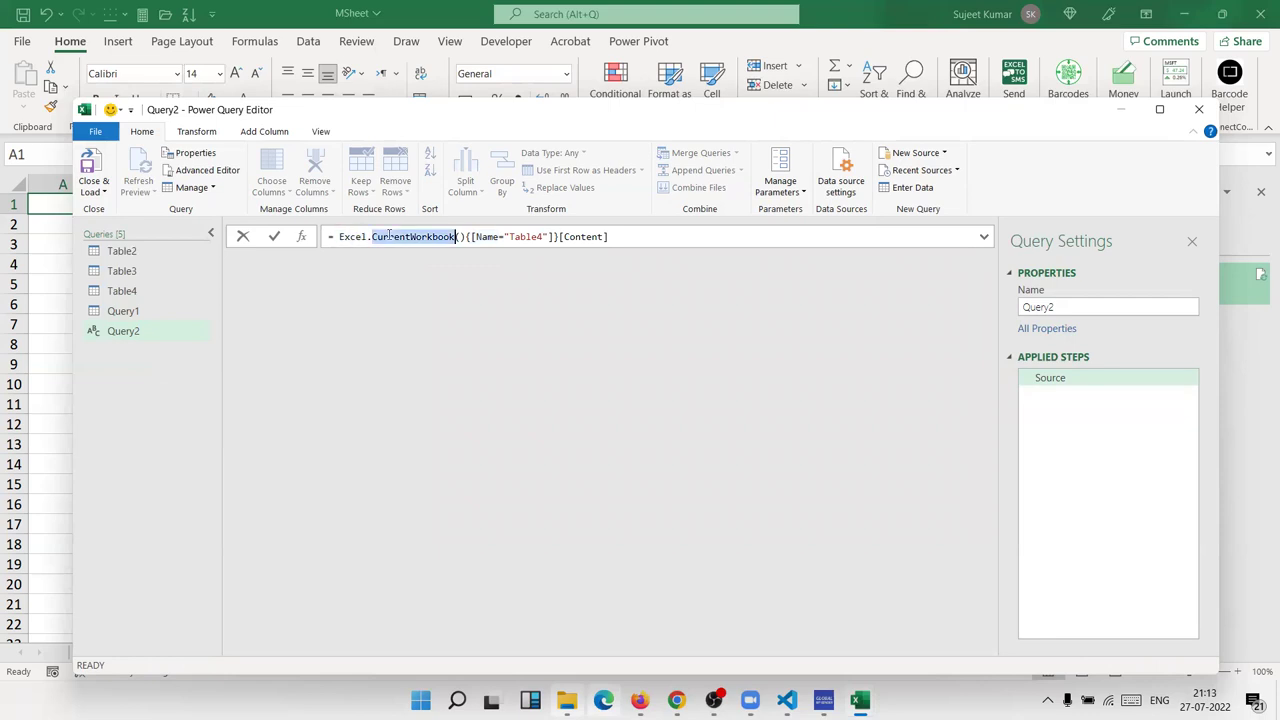
double_click(487, 237)
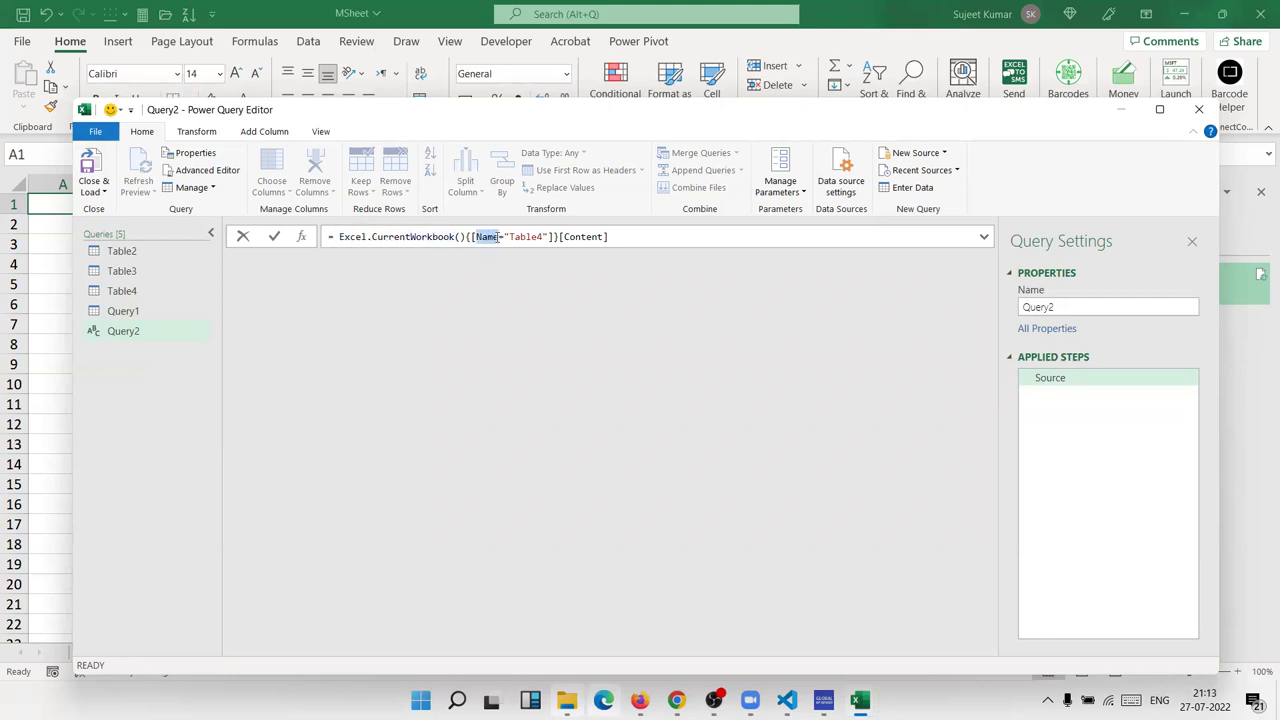
click(511, 237)
key(Delete)
key(Delete)
key(Delete)
key(Delete)
key(Delete)
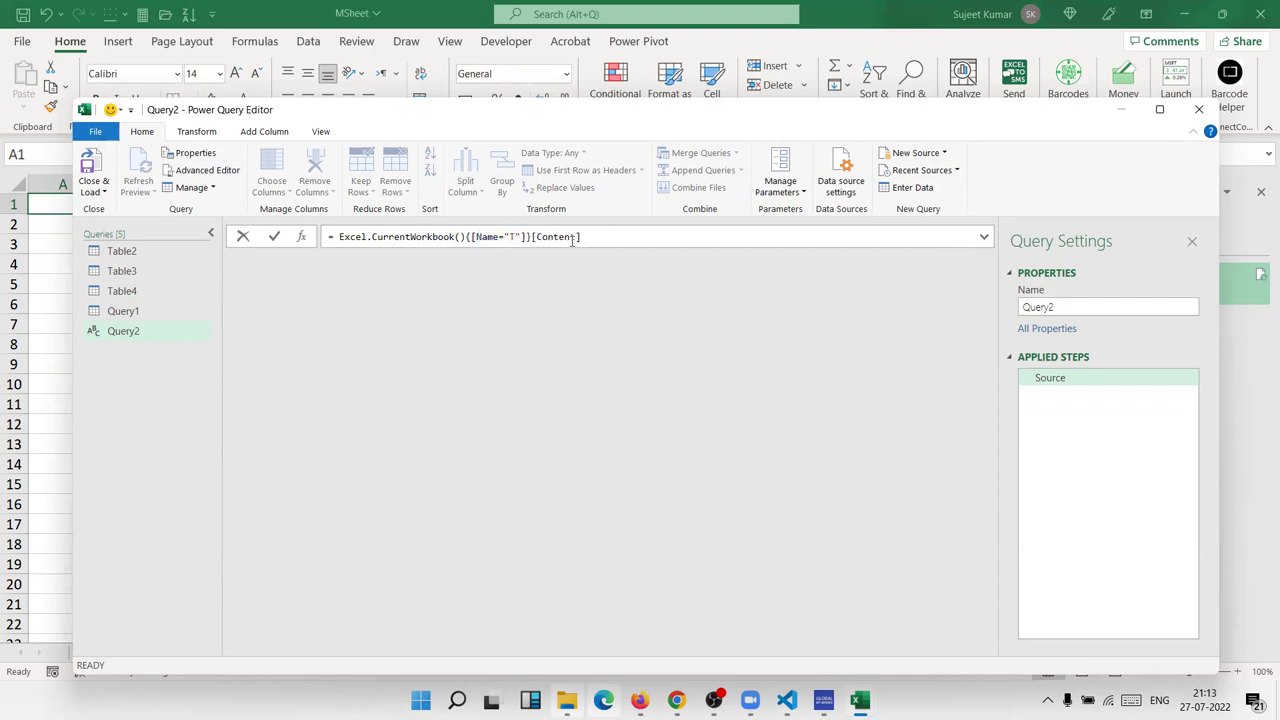
text(_)
text(7)
click(604, 237)
key(Return)
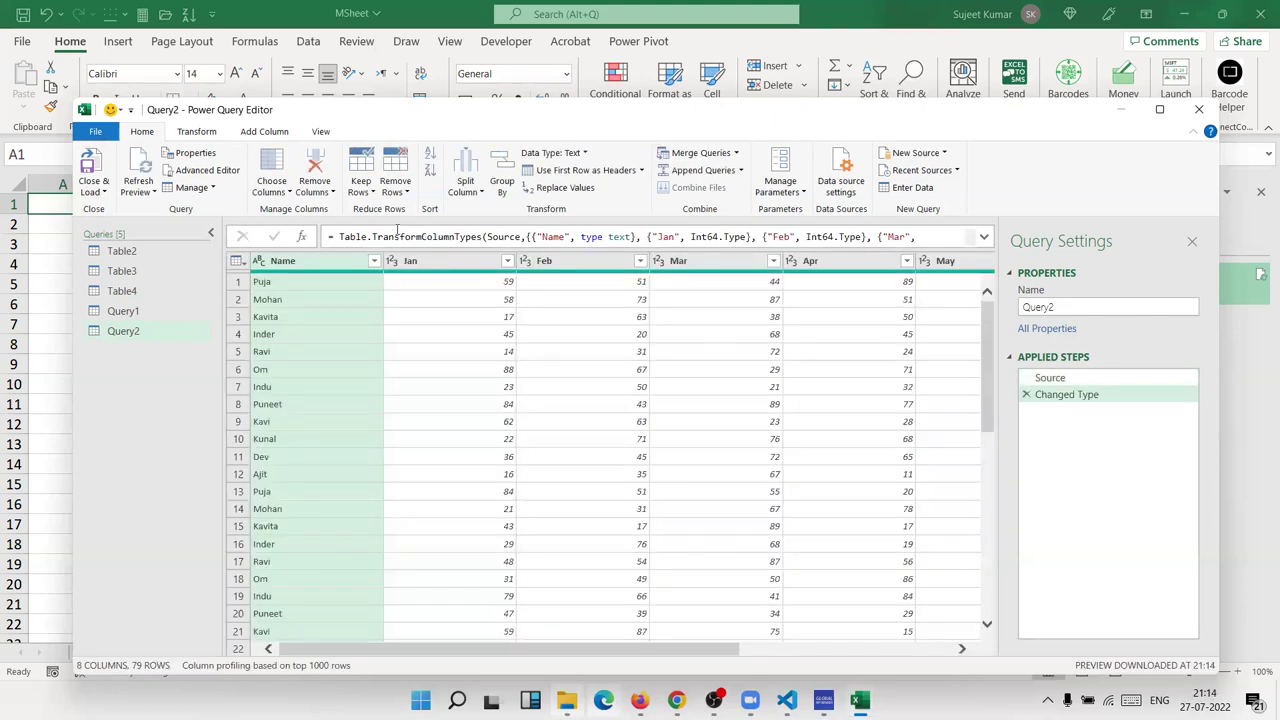
- Compare the Query1 and Query2 results and check Query2's Source step
click(128, 318)
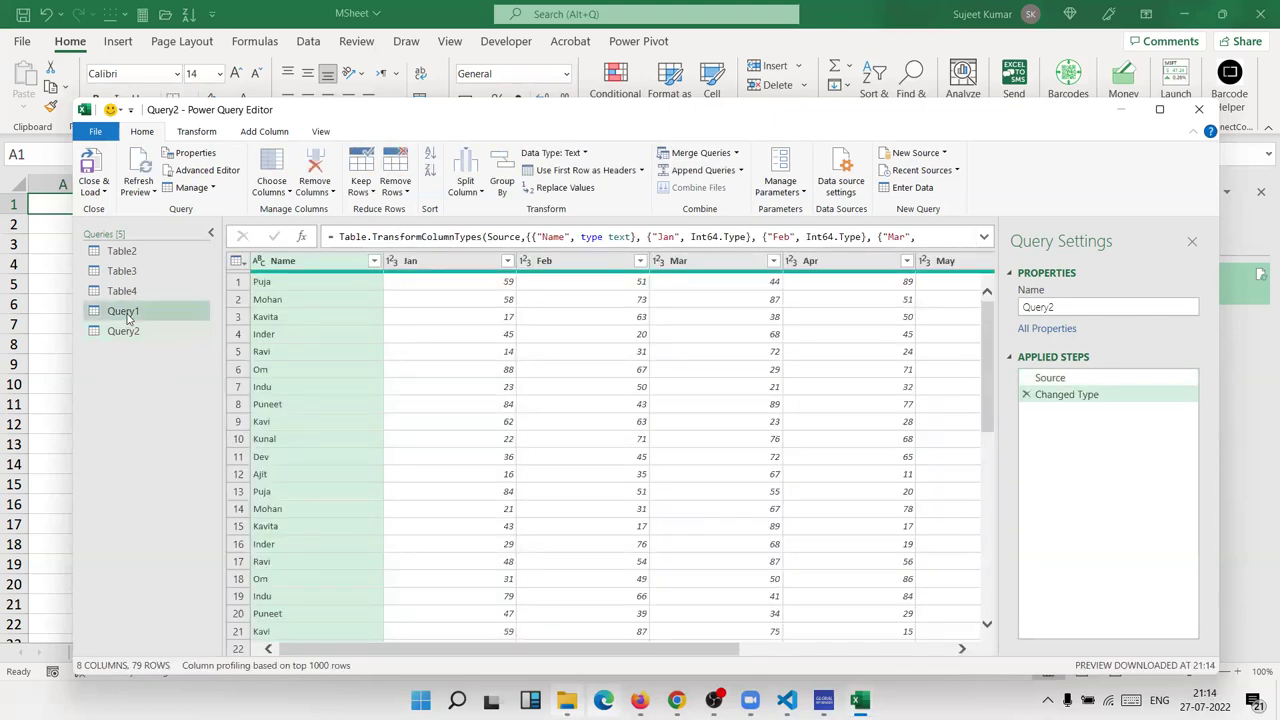
click(123, 331)
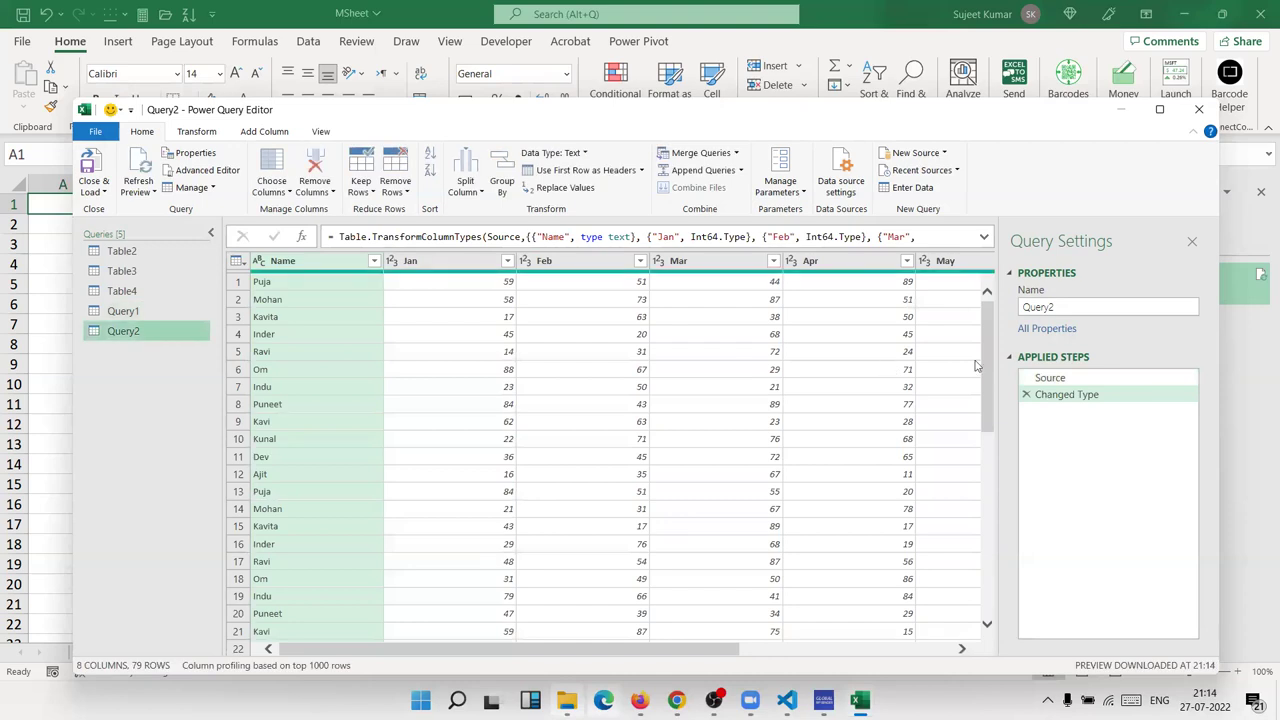
click(1052, 380)
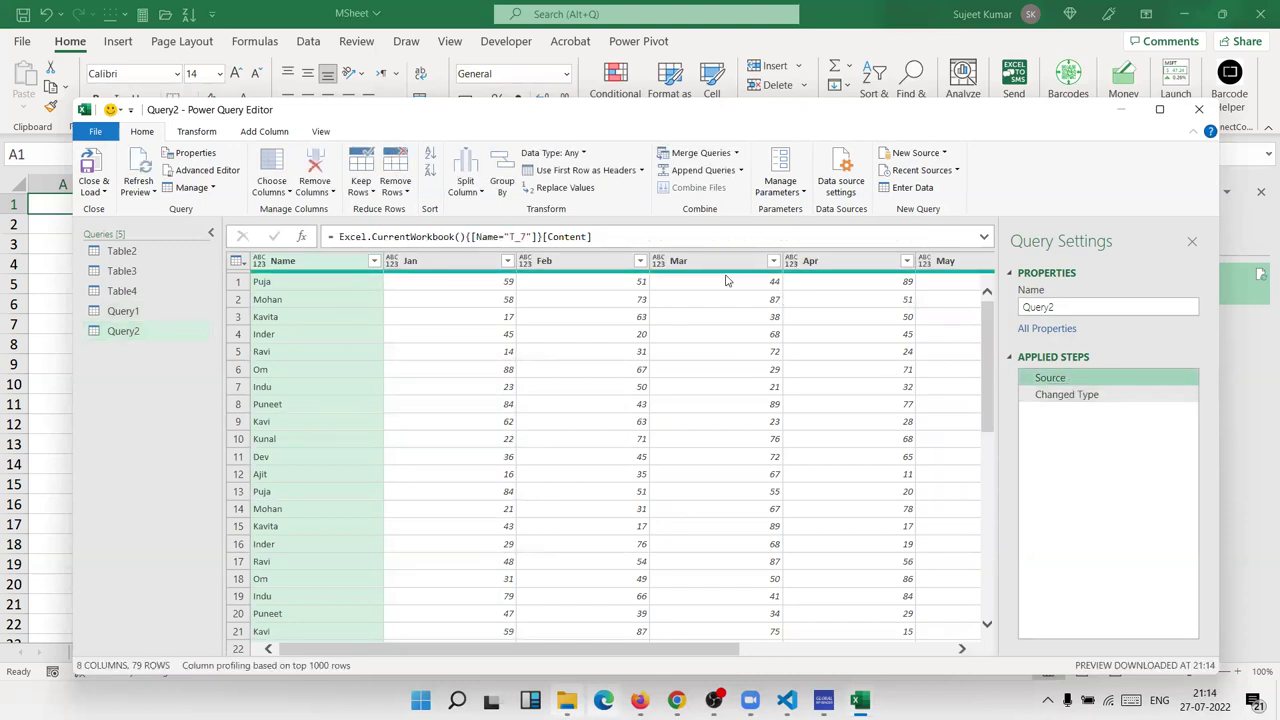
click(1110, 396)
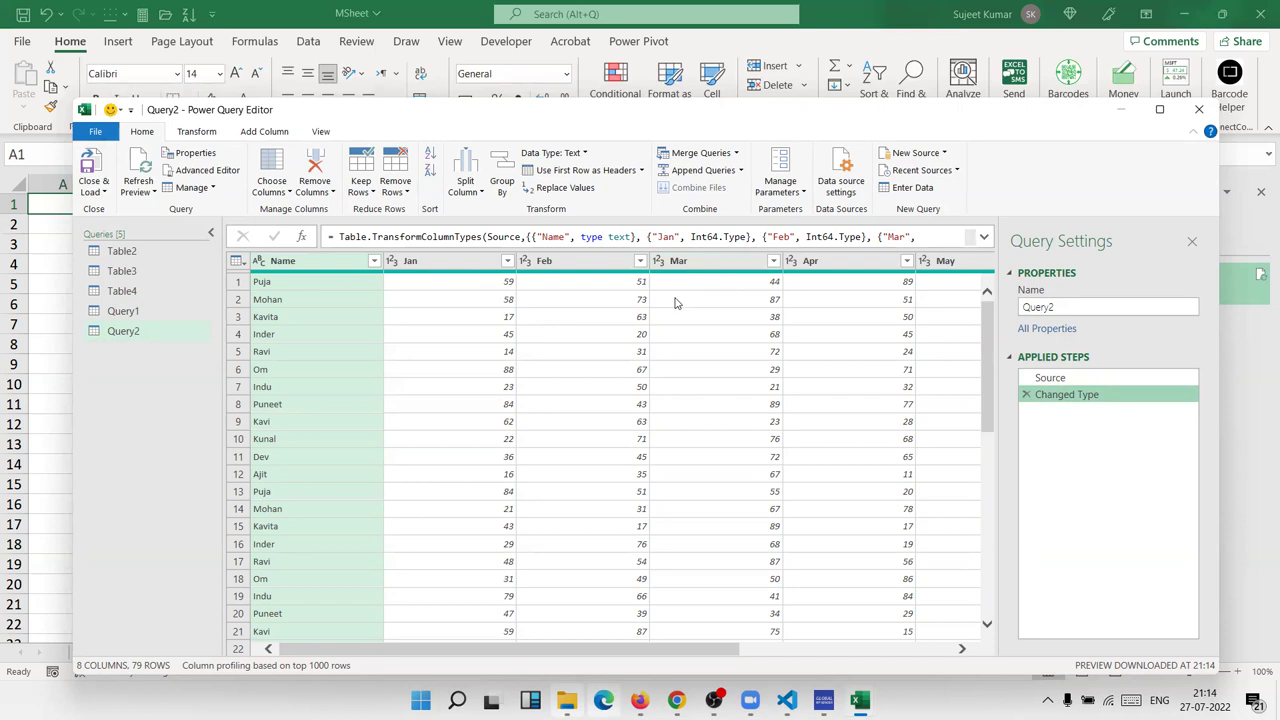
- With Query2 selected, choose Append Queries as New
click(588, 300)
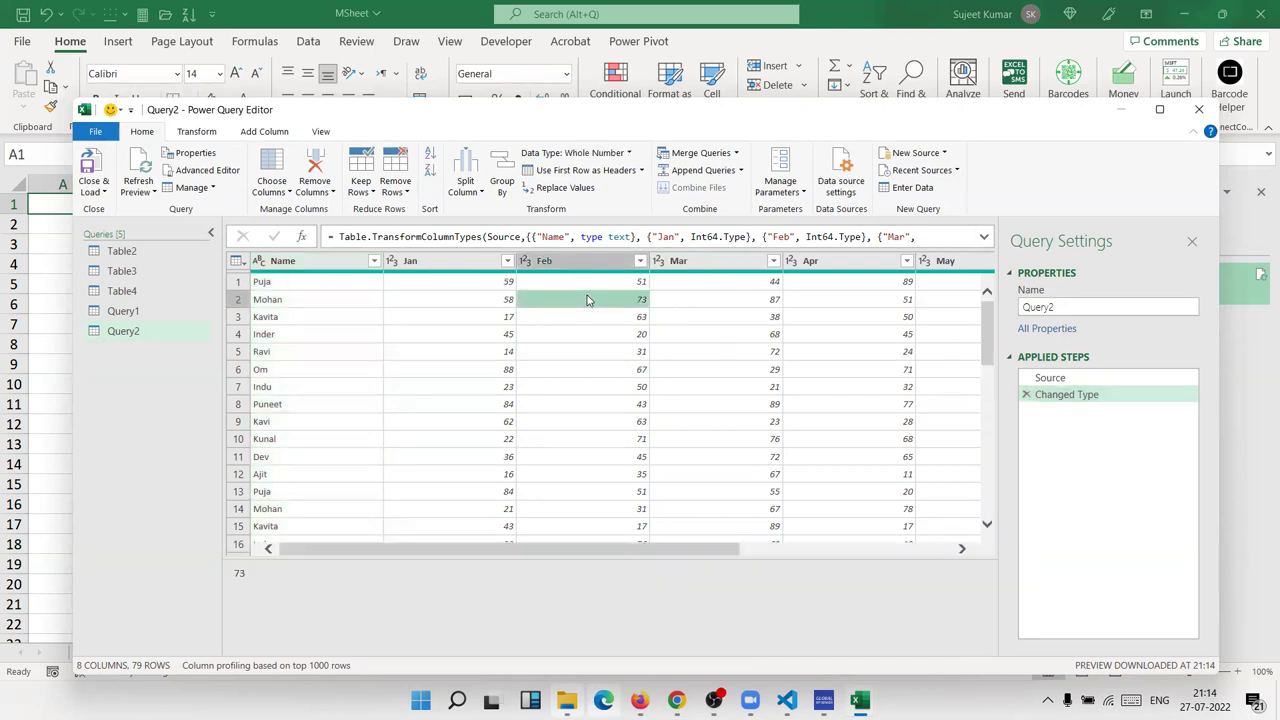
click(112, 333)
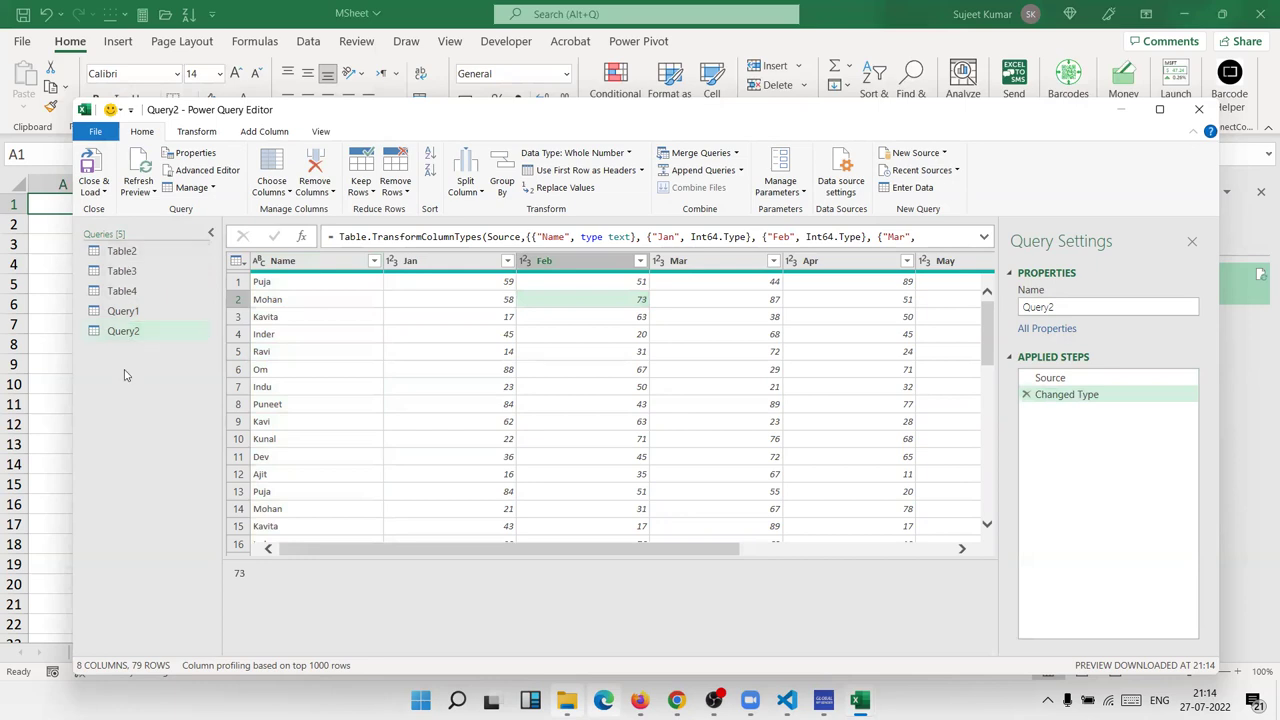
click(740, 171)
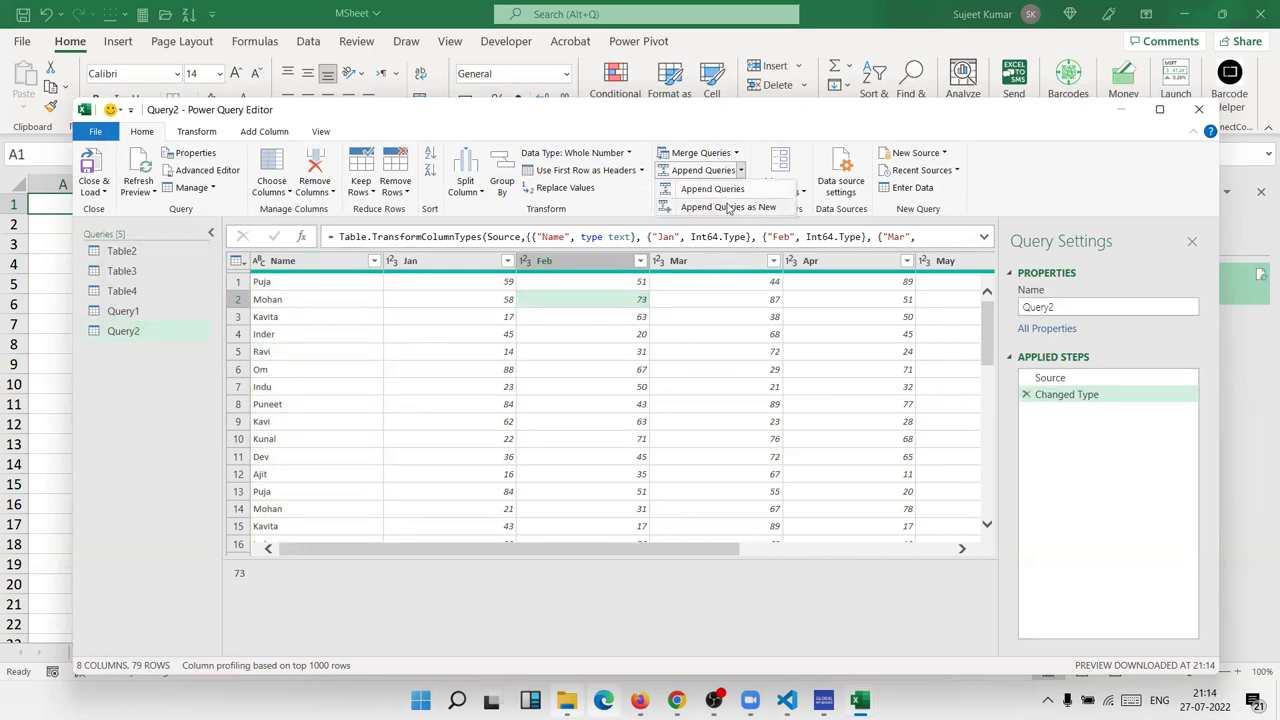
click(729, 208)
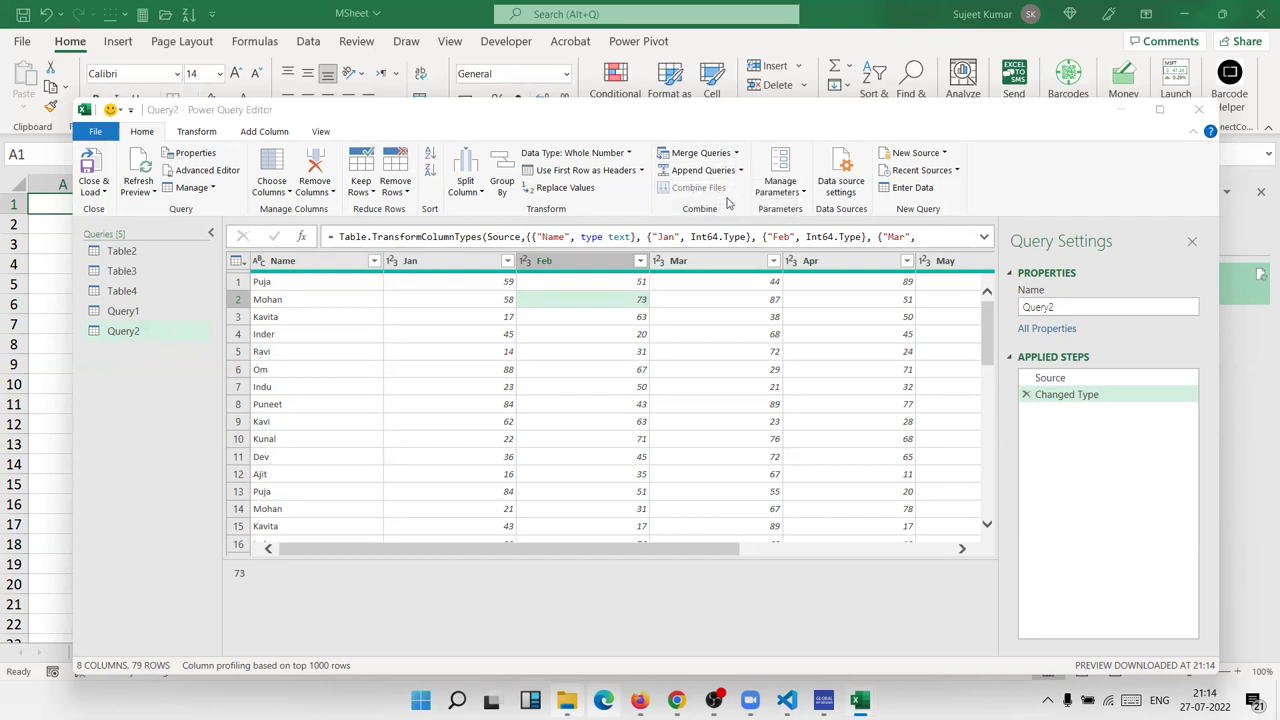
- In three-or-more-tables mode, add Table2, Table3, Table4 and Query1 to the append list
click(494, 296)
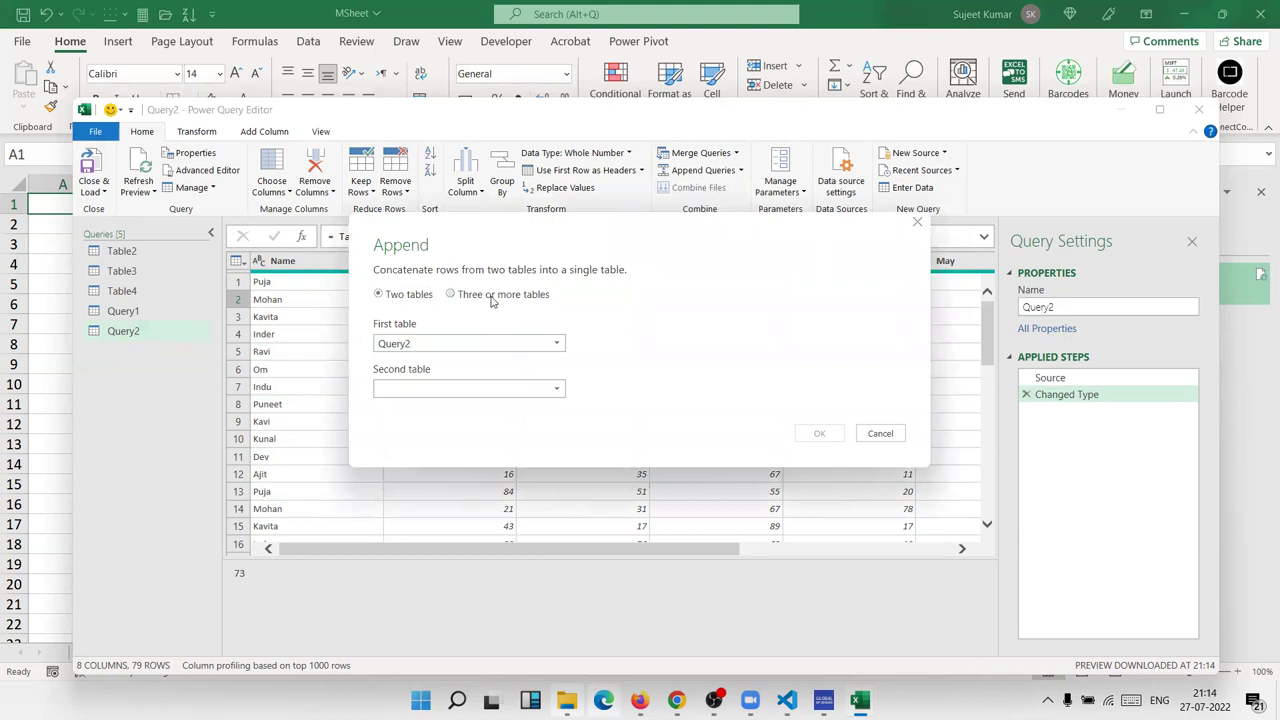
click(395, 347)
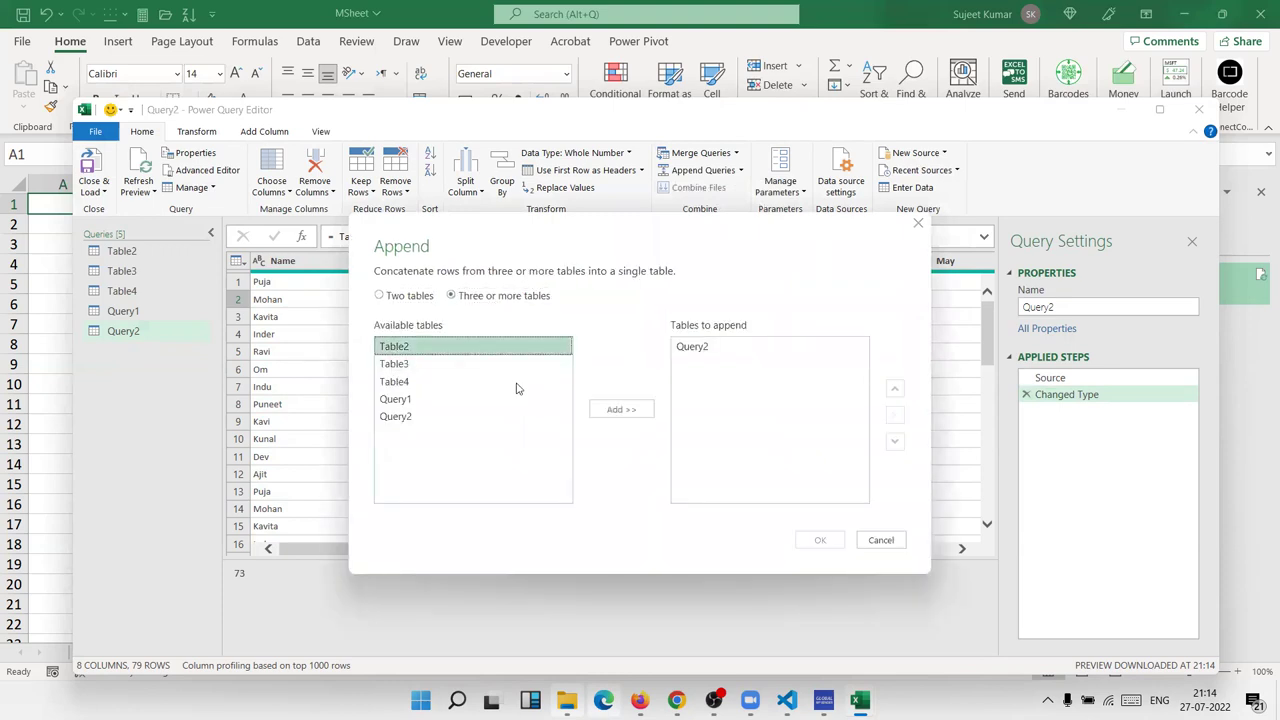
click(614, 410)
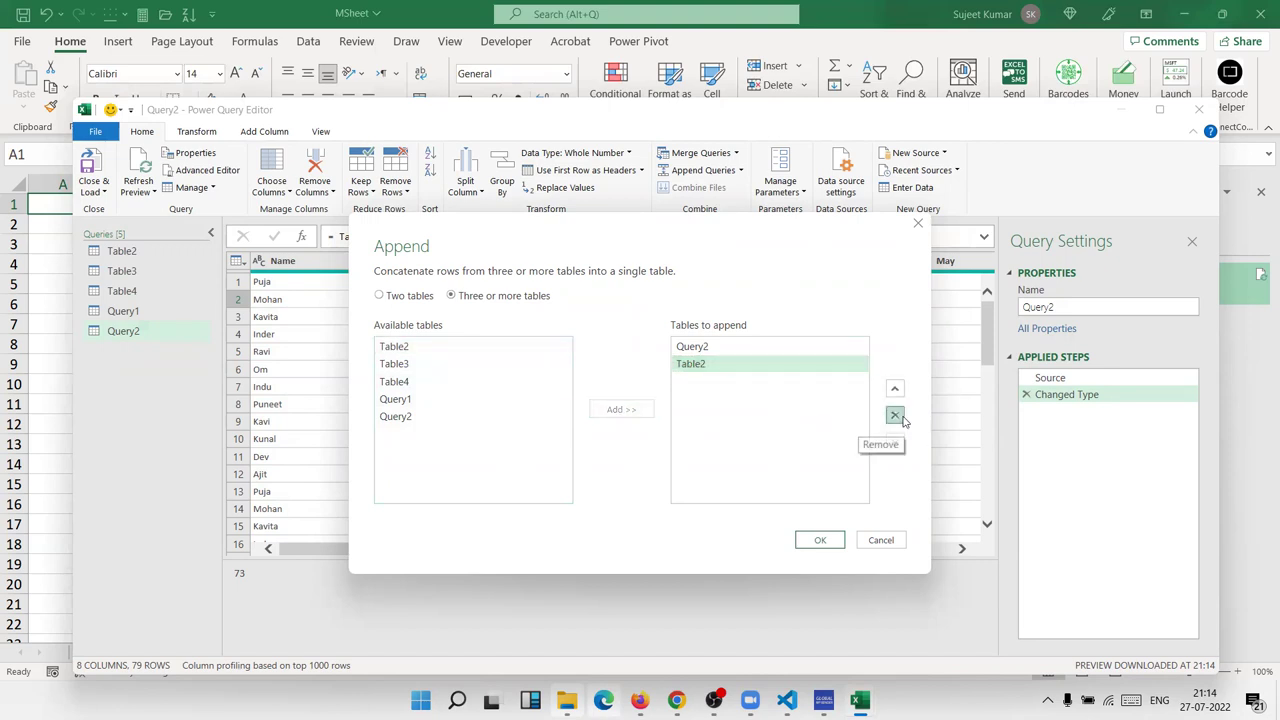
click(895, 415)
click(423, 346)
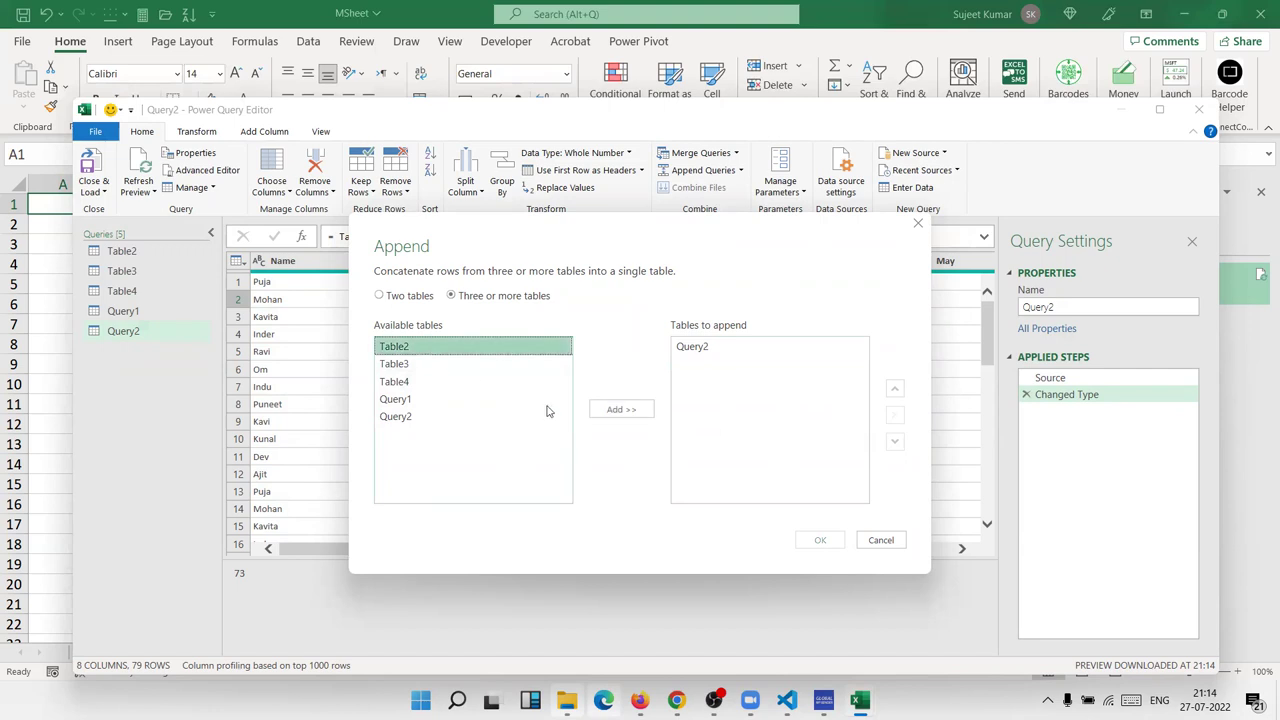
click(588, 409)
click(490, 364)
click(600, 409)
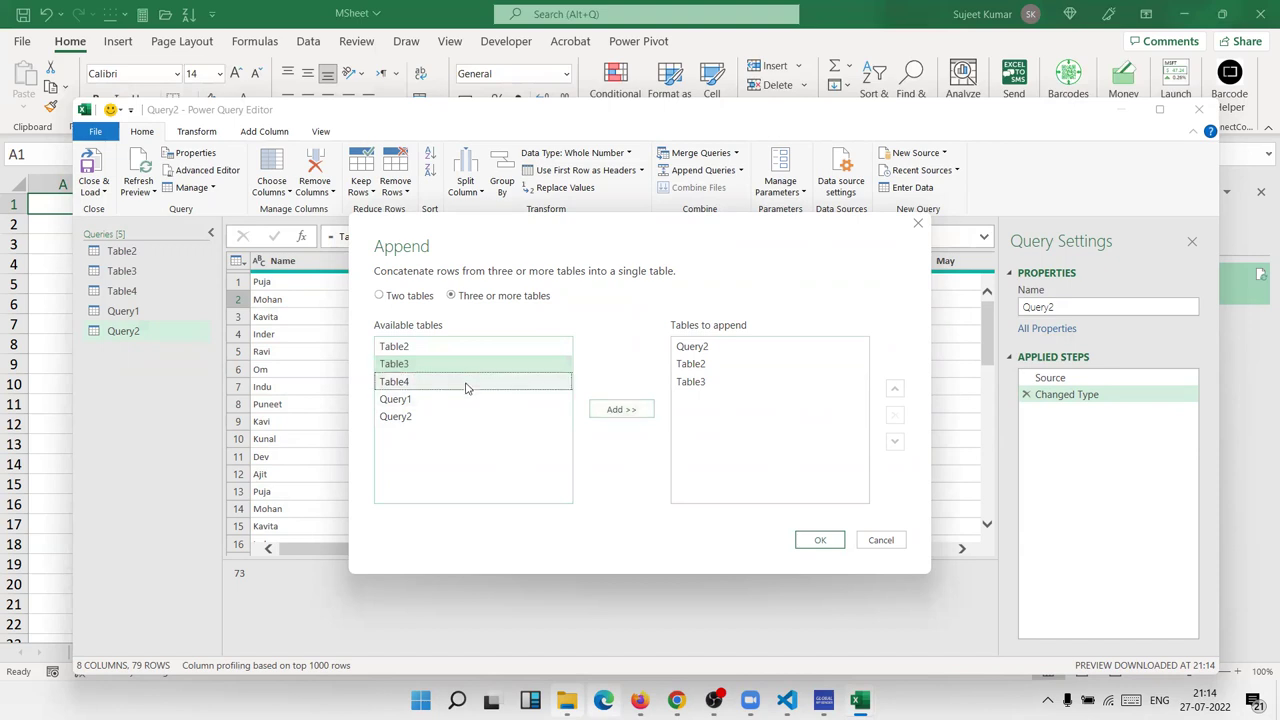
click(466, 383)
click(612, 409)
click(445, 400)
click(614, 409)
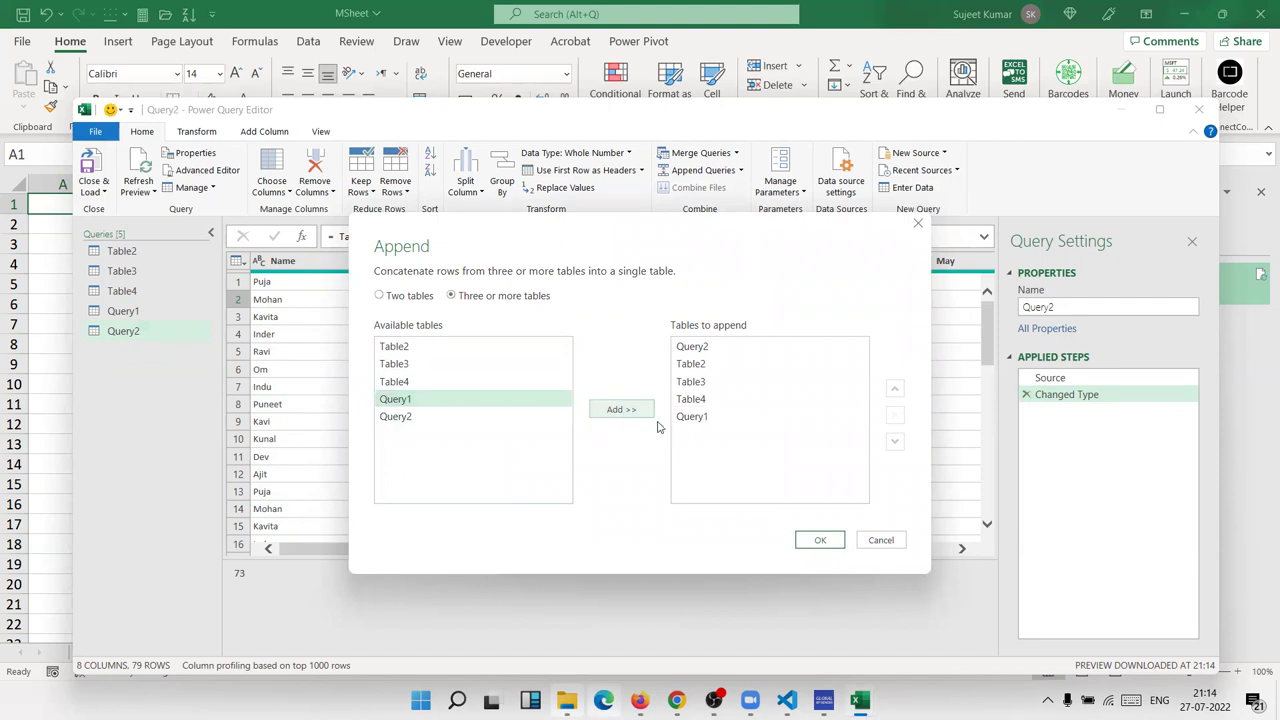
- Move Query2 to the bottom of the append order and confirm to create Append1
click(688, 417)
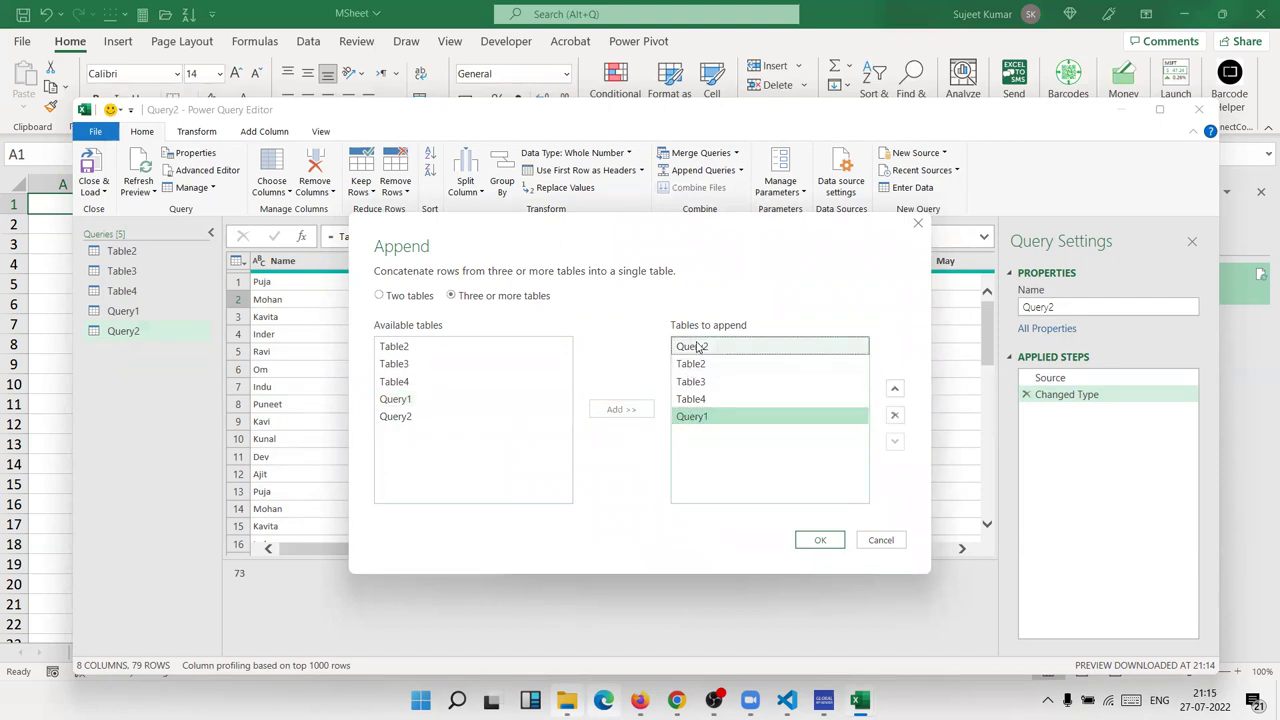
click(697, 346)
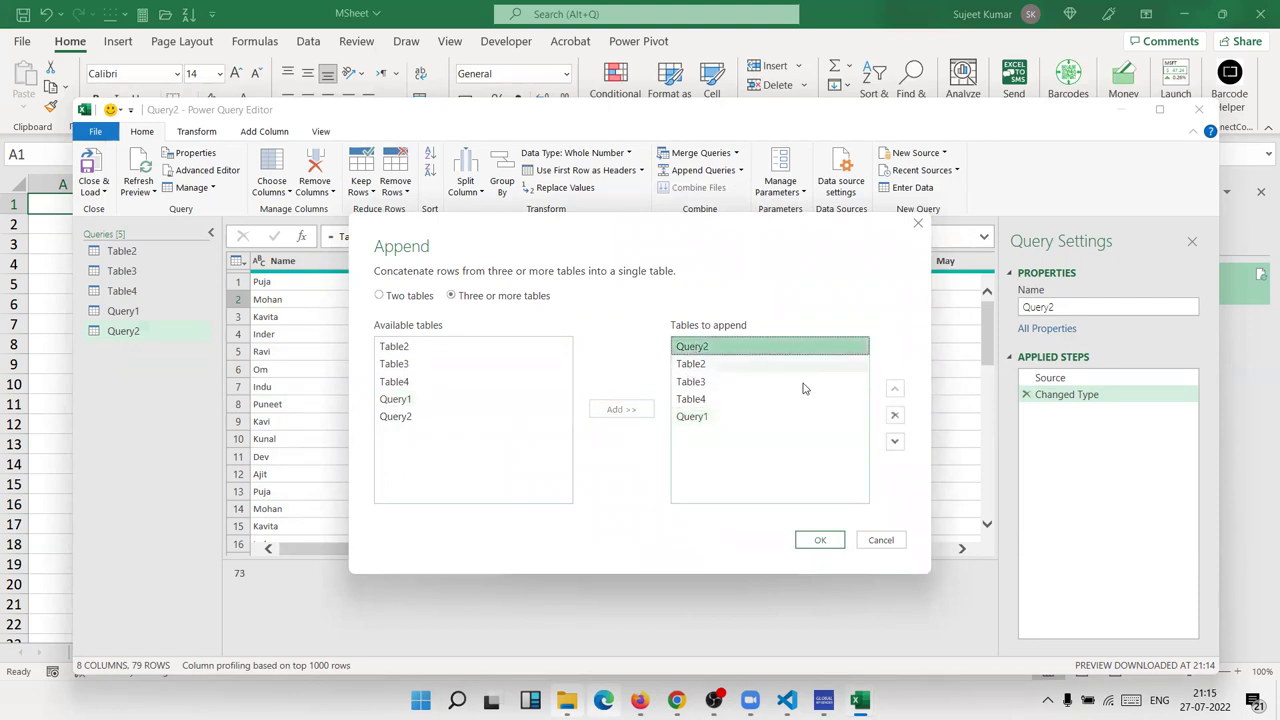
click(899, 450)
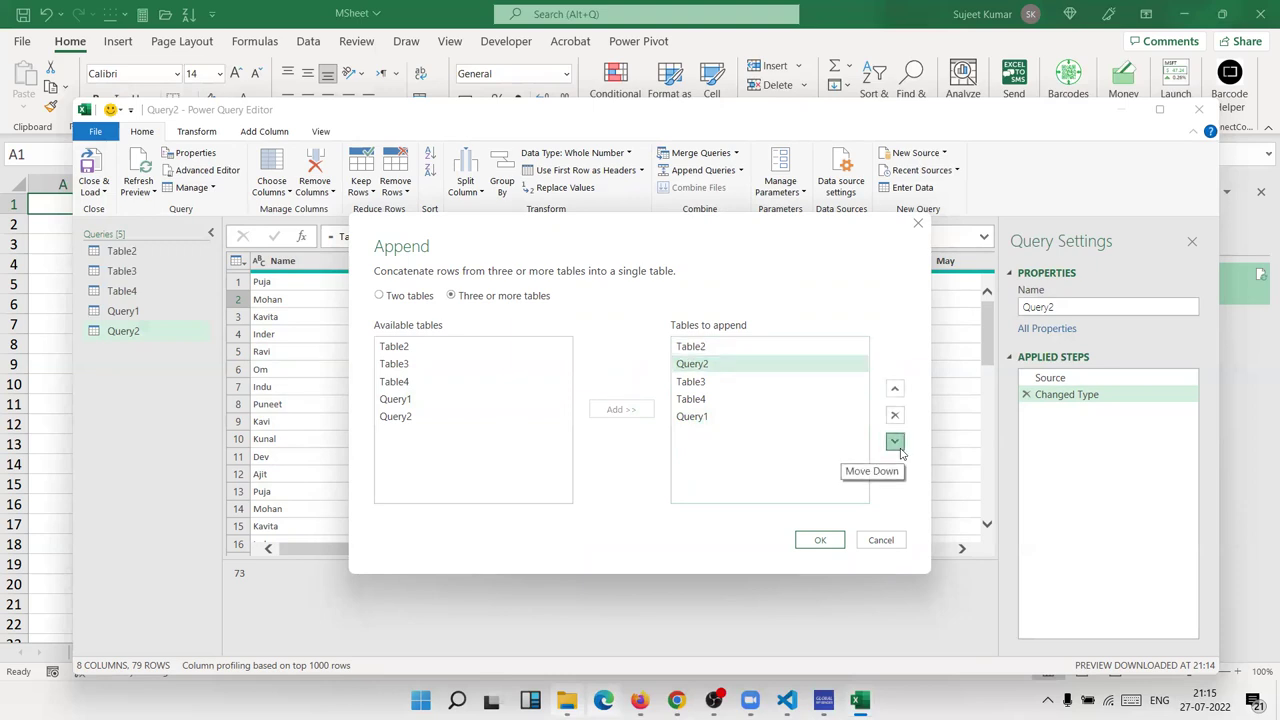
click(899, 450)
click(899, 450)
click(895, 442)
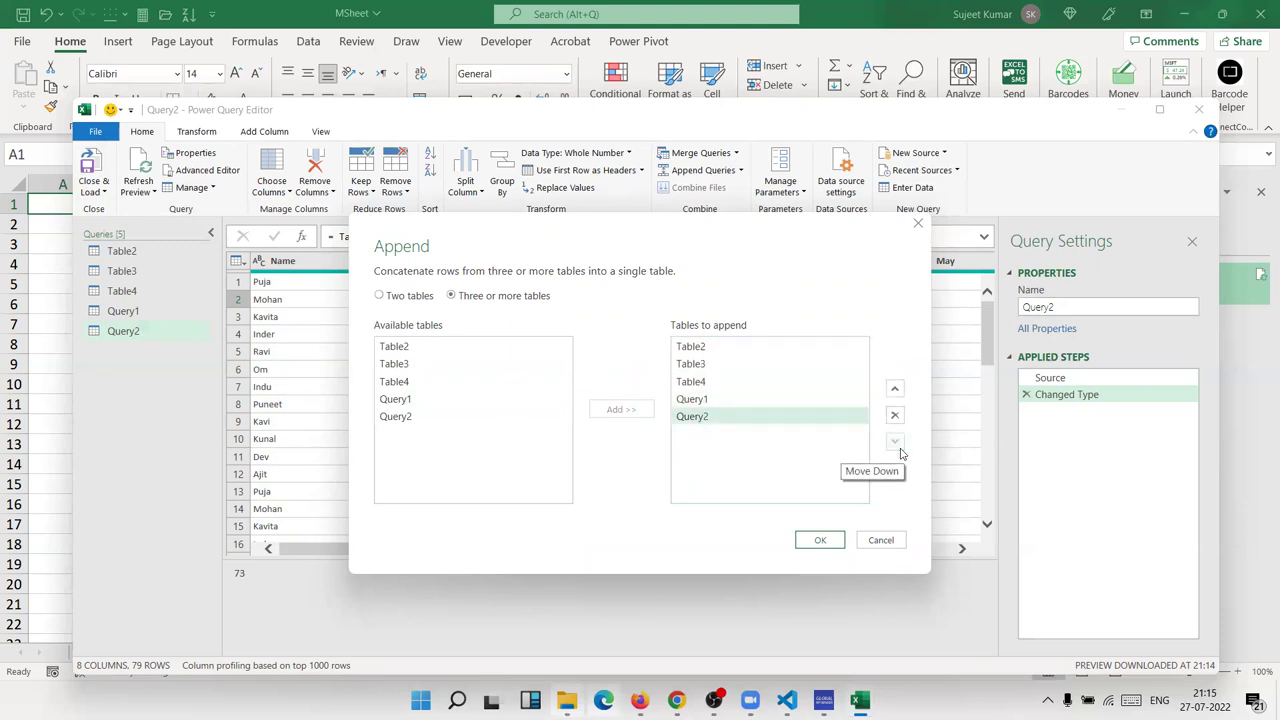
click(820, 540)
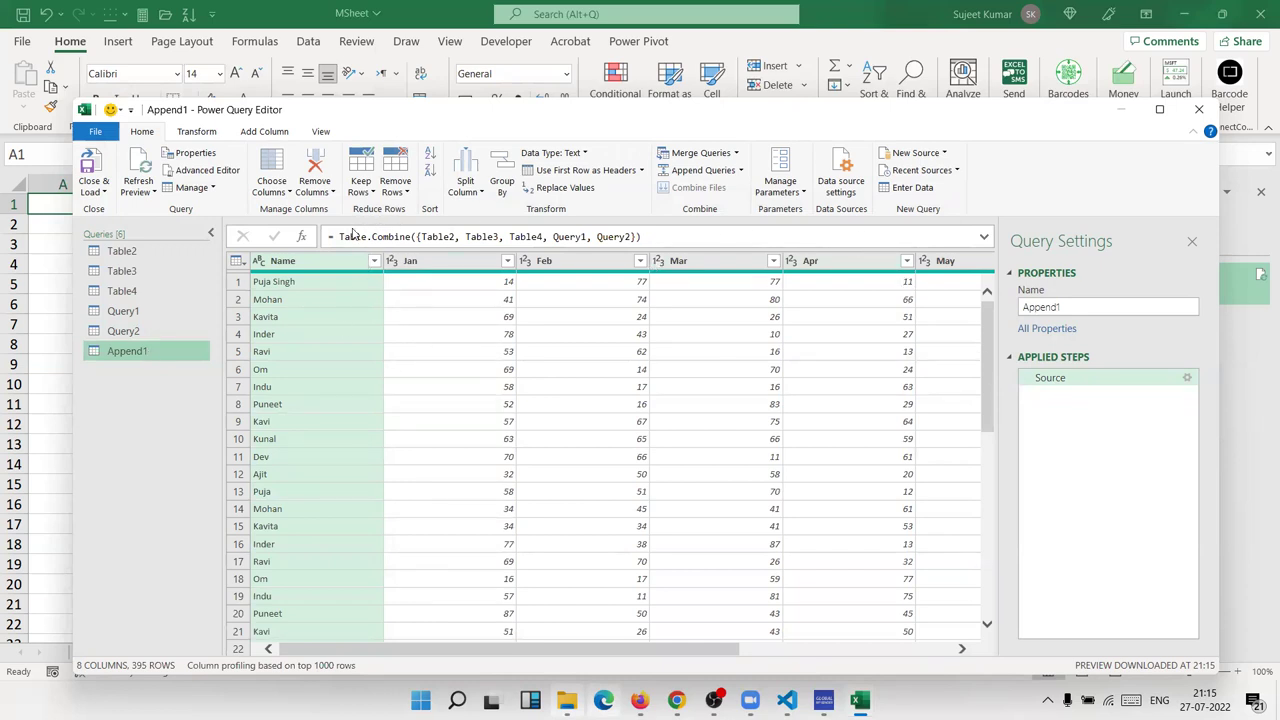
- Cut Append1's Table.Combine formula down to "= T" and commit it
click(350, 237)
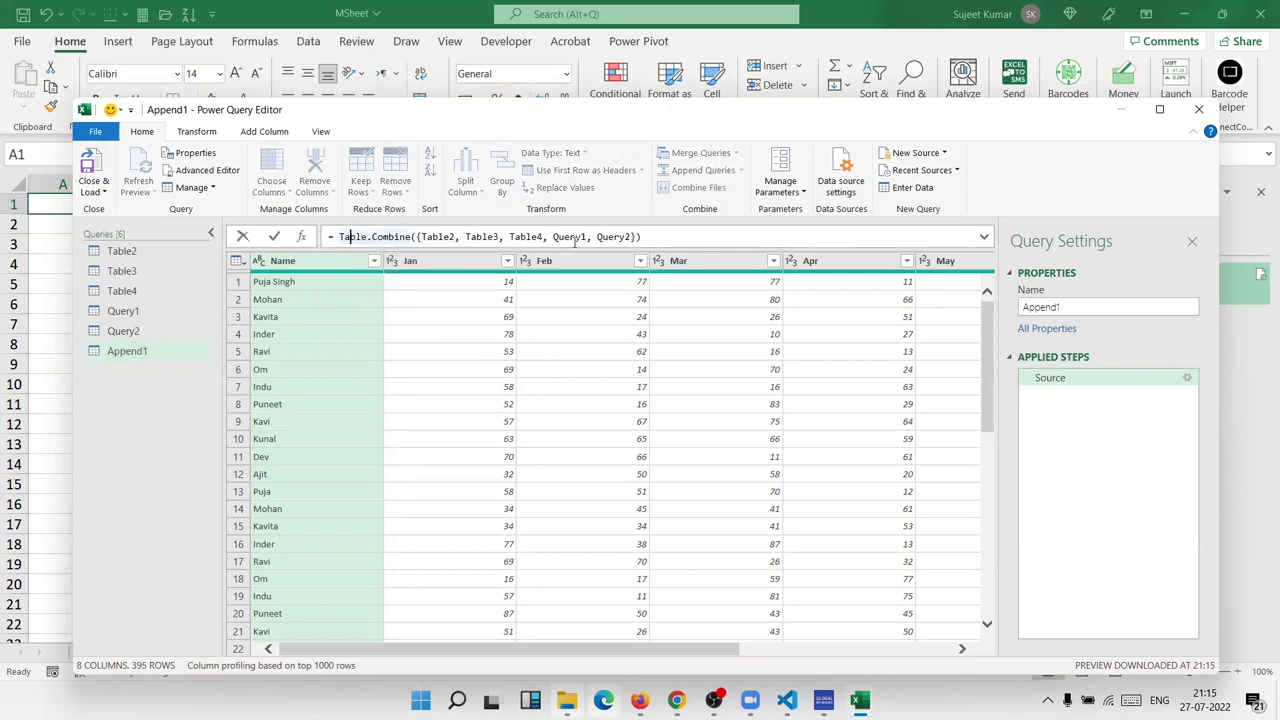
drag(643, 236, 351, 237)
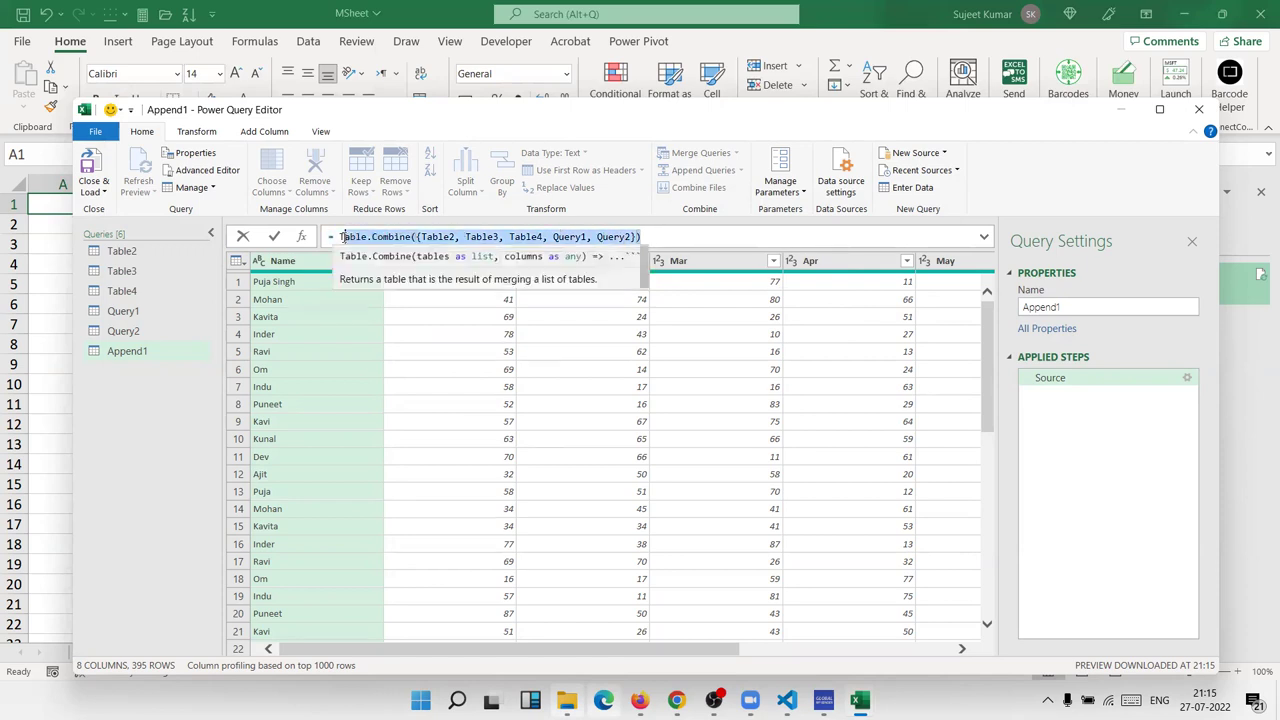
key(BackSpace)
key(Return)
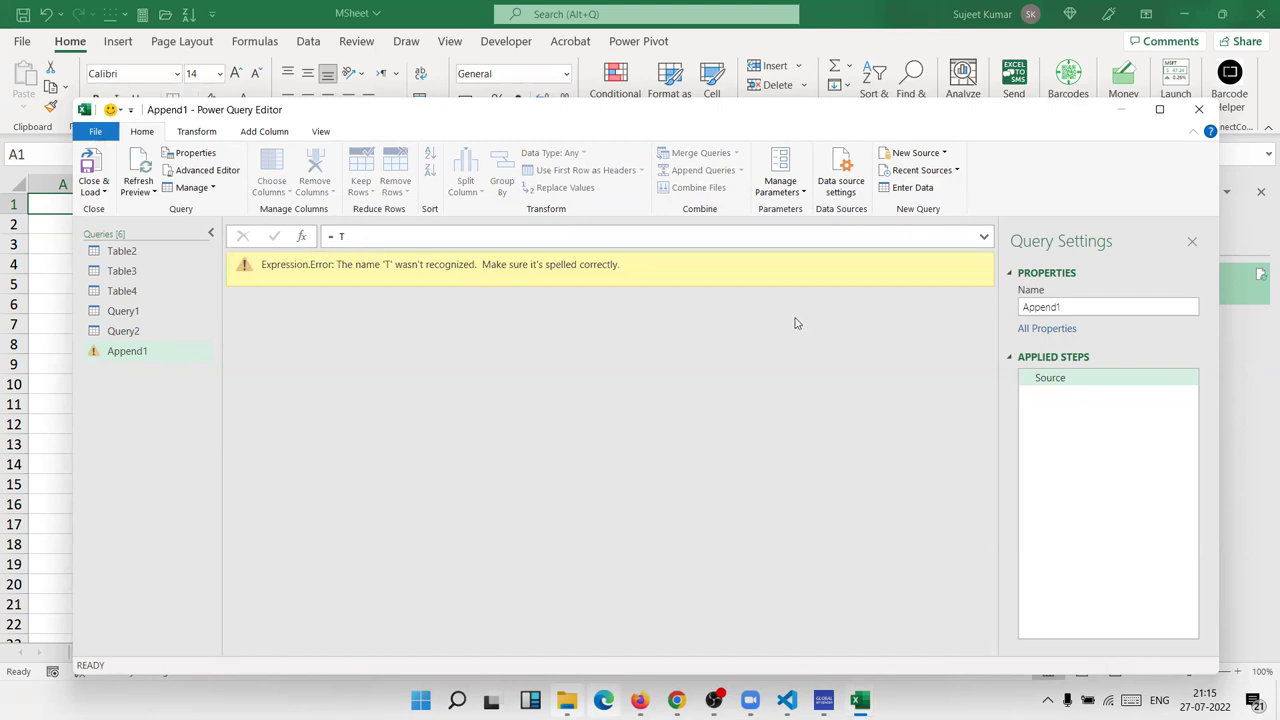
click(418, 240)
key(Escape)
- Begin retyping a Table.Combine({ formula, then discard the edit
click(416, 245)
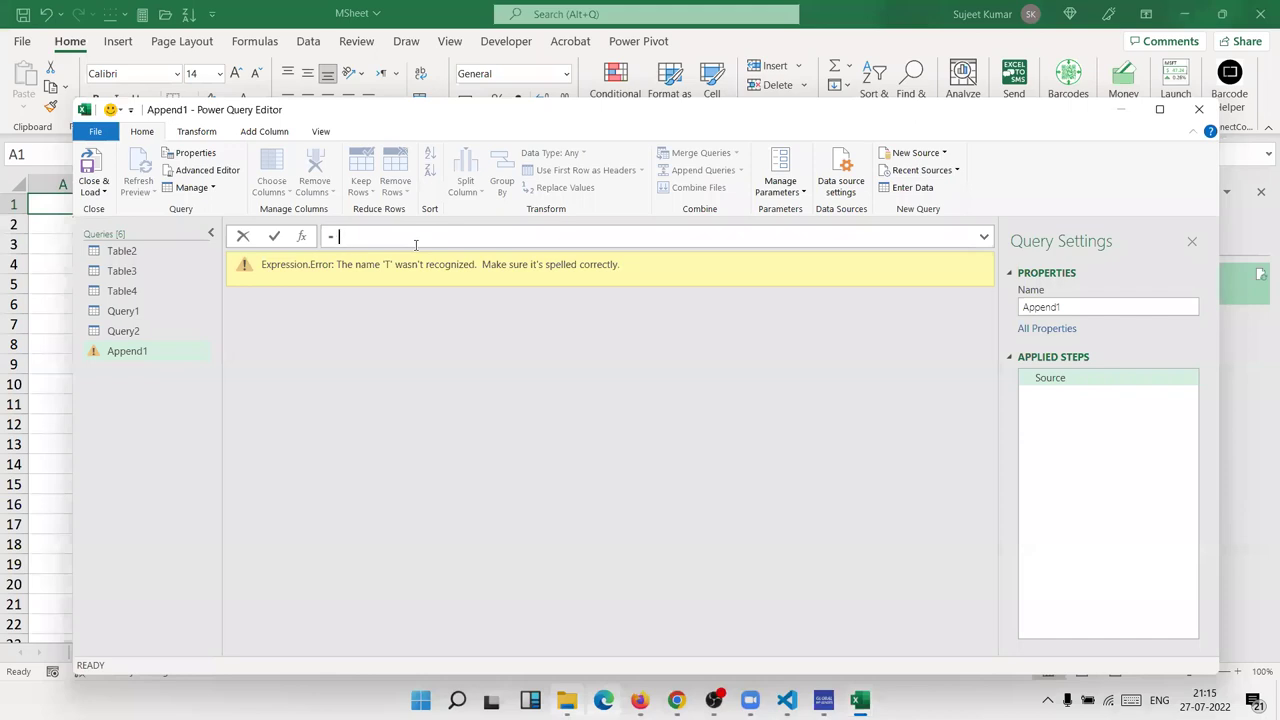
text(ta)
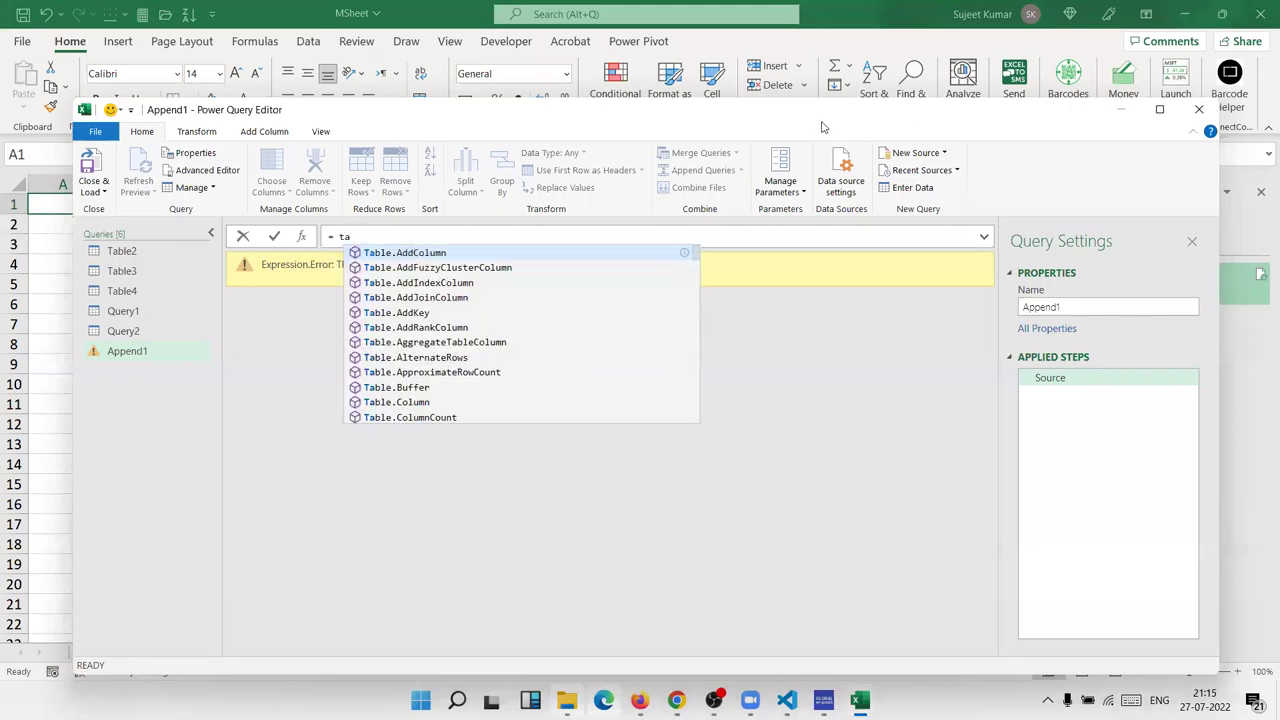
text(bl)
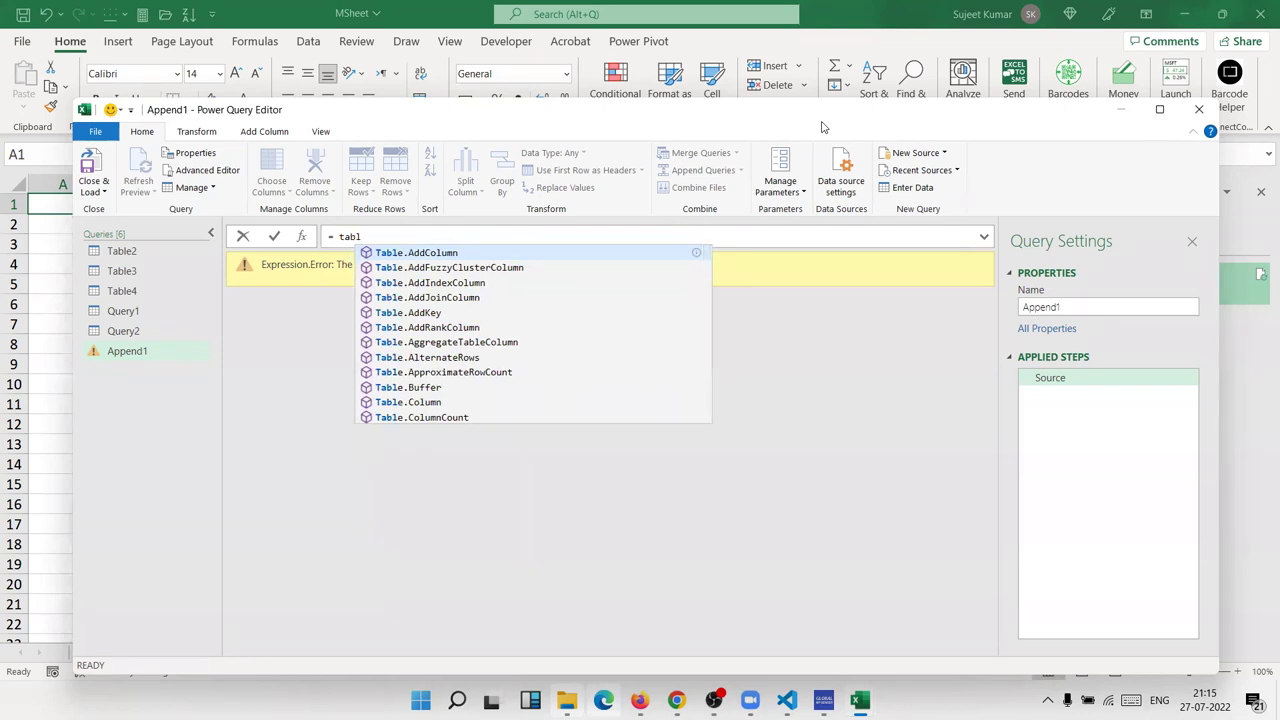
text(e.co)
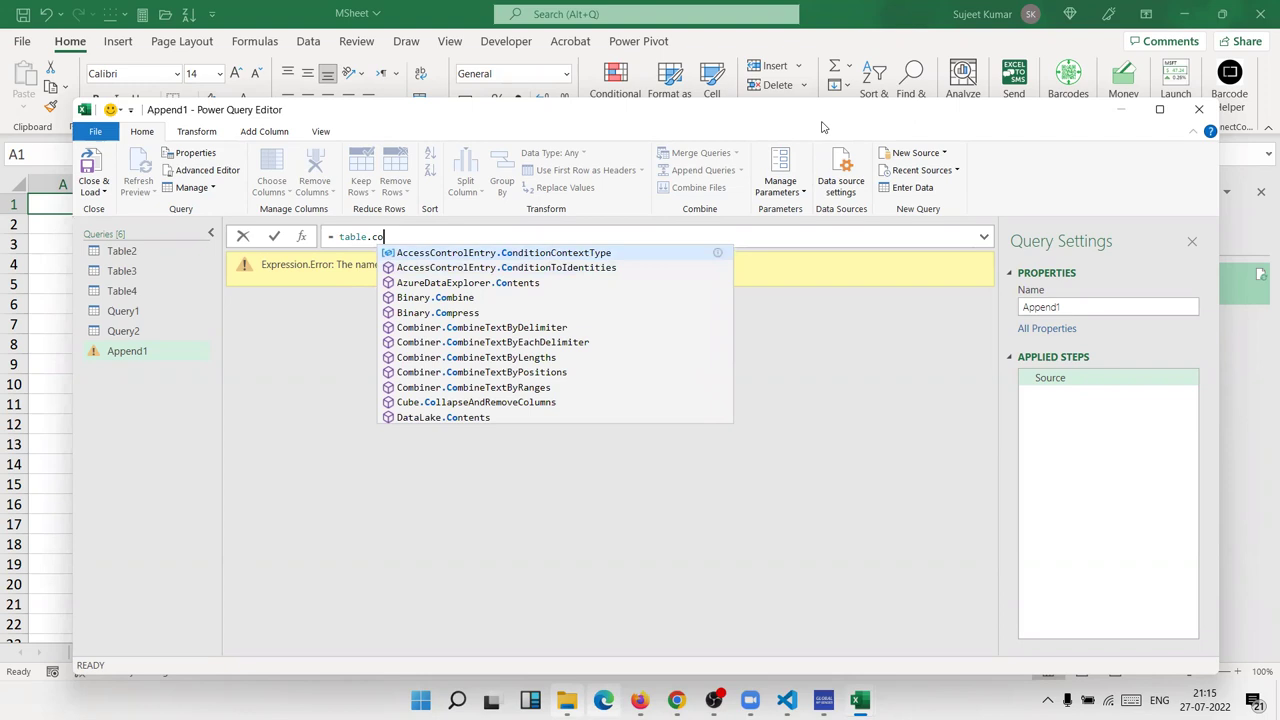
text(mb)
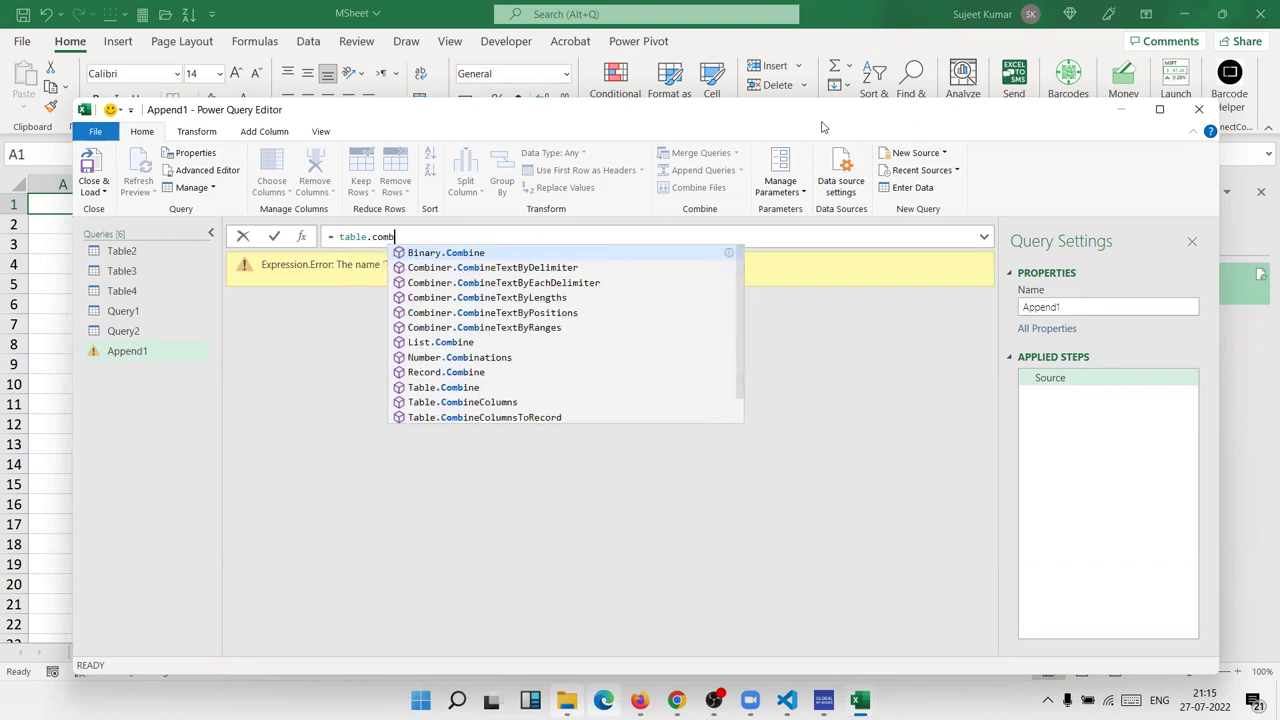
key(Down)
key(Down)
key(Down)
key(Down)
key(Down)
key(Down)
key(Down)
key(Down)
key(Up)
key(Escape)
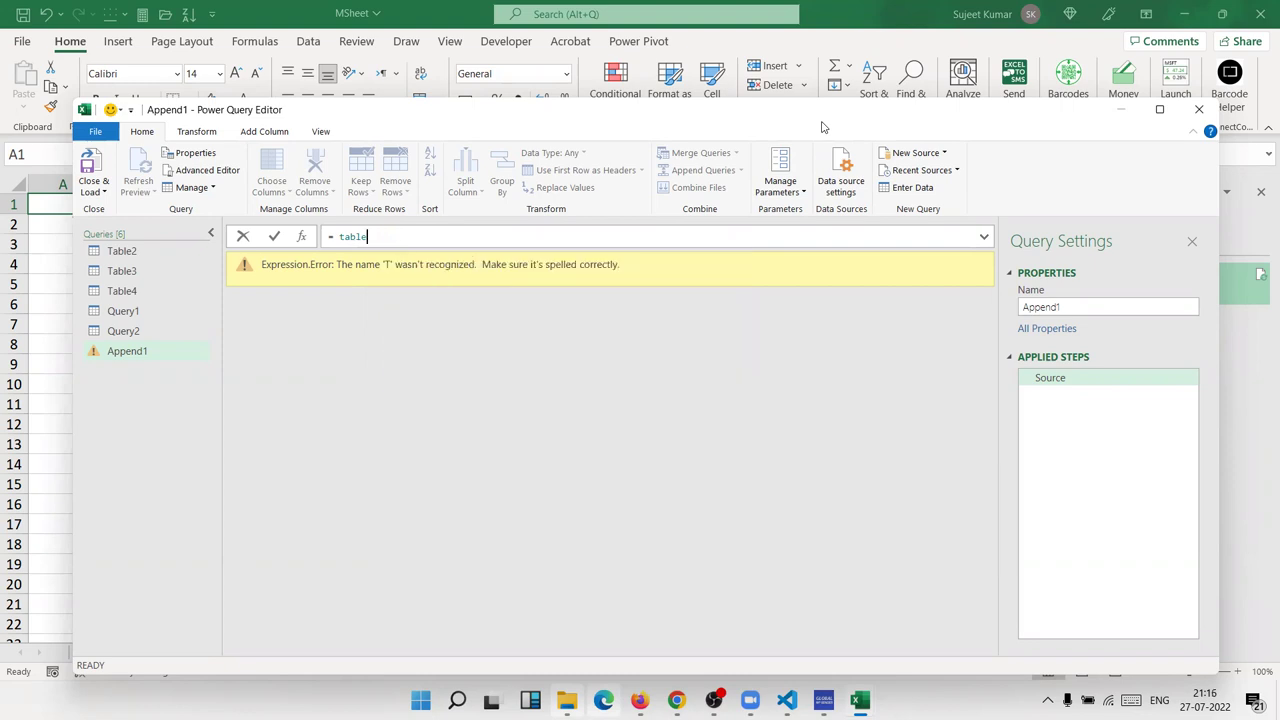
text(.comb)
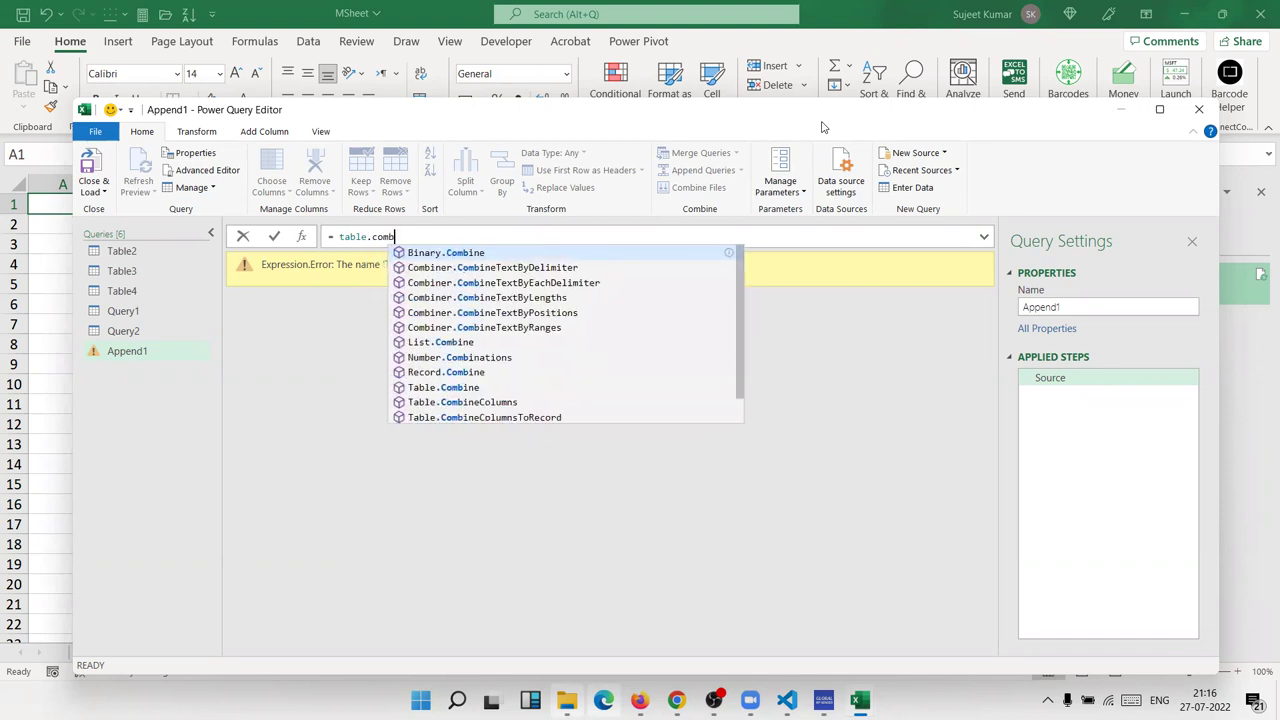
key(Down)
key(Down)
key(Down)
key(Down)
key(Down)
key(Down)
key(Down)
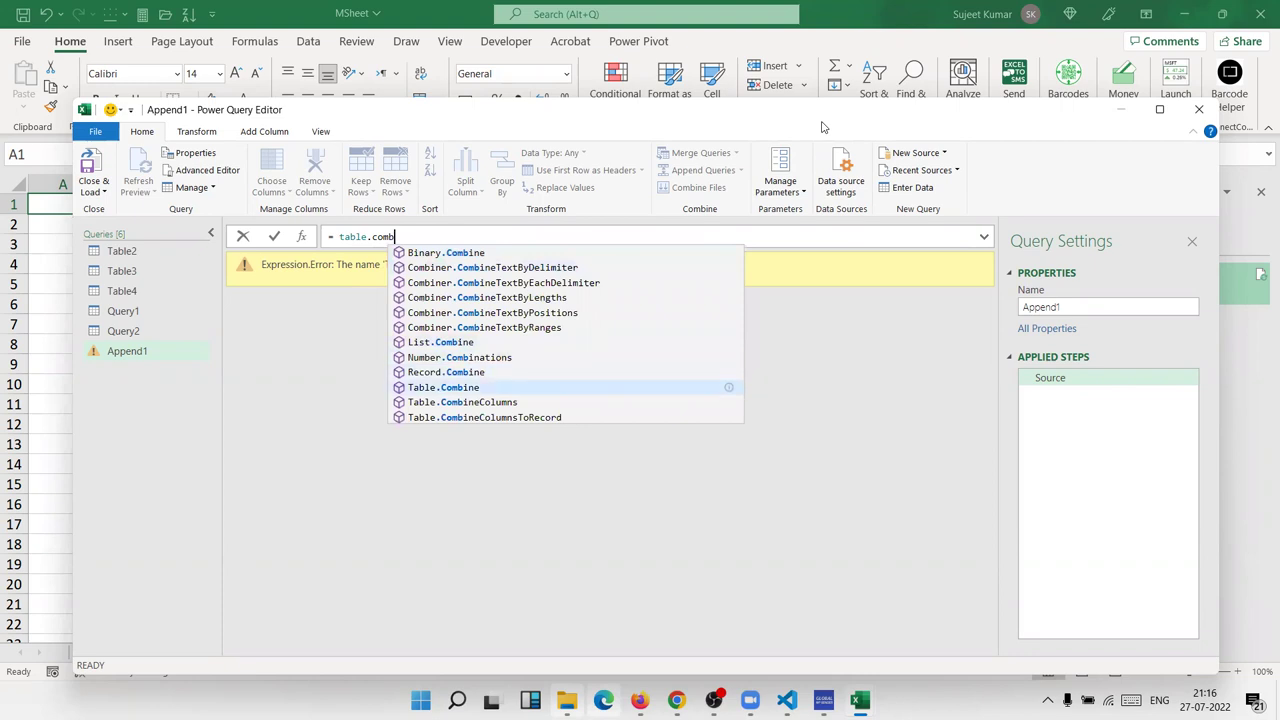
key(Tab)
text(()
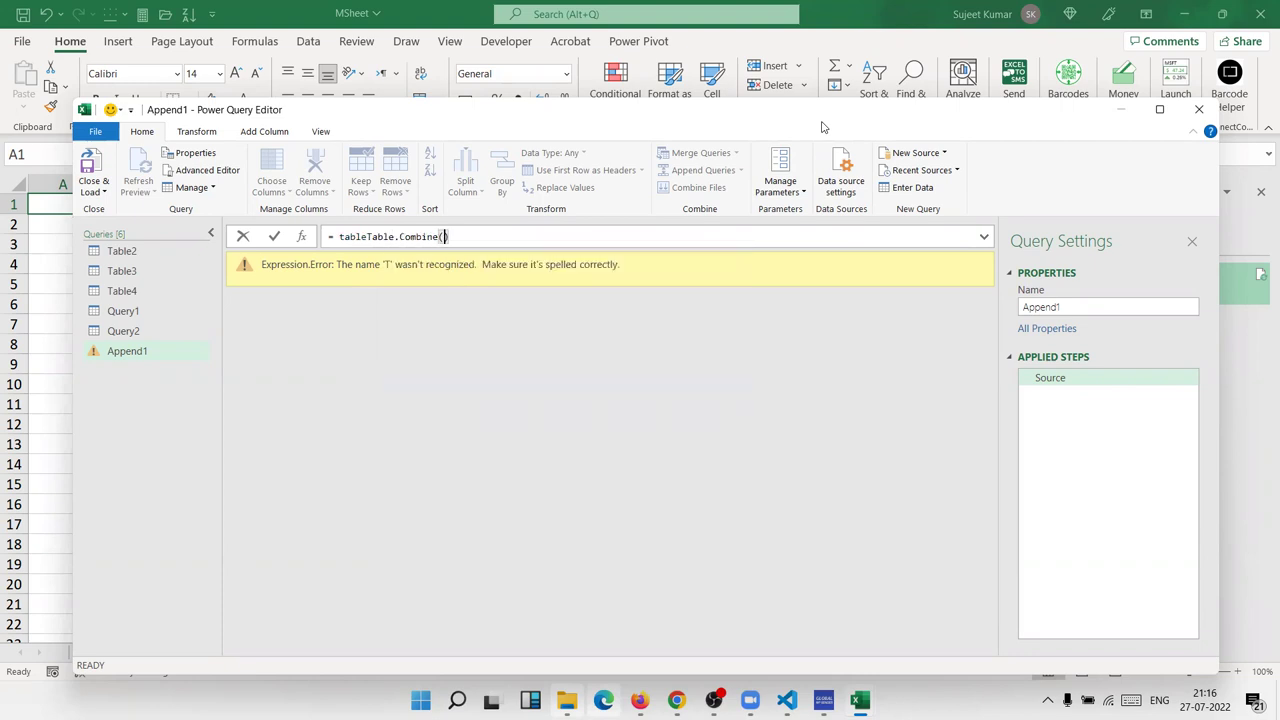
text({)
key(Escape)
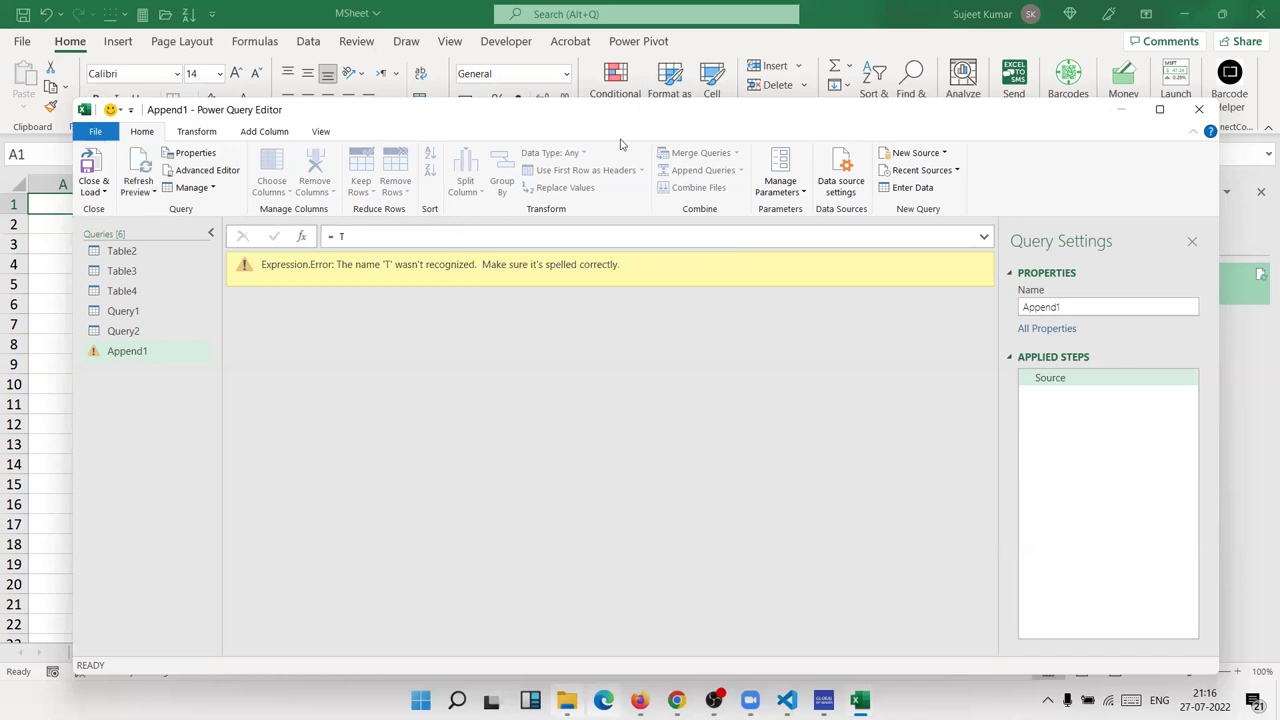
- Delete the broken Append1 query, then select Query2 and open the Append Queries options
right_click(128, 358)
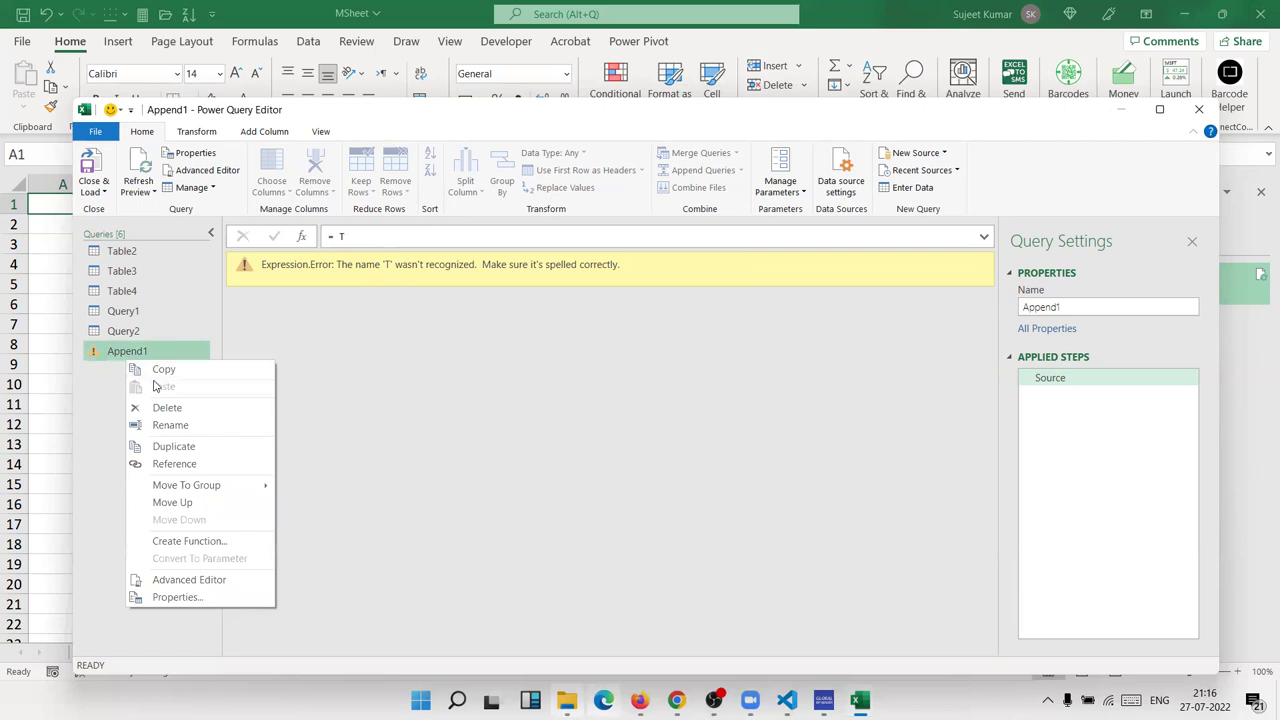
click(140, 408)
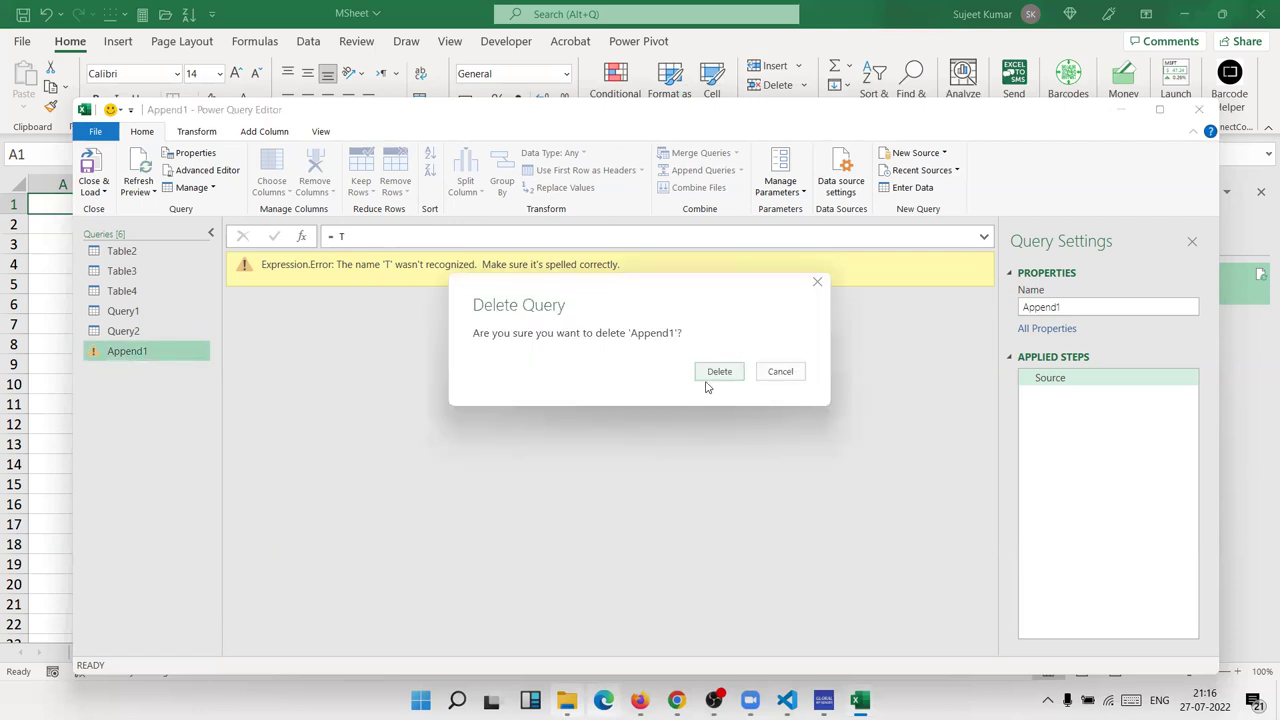
click(708, 379)
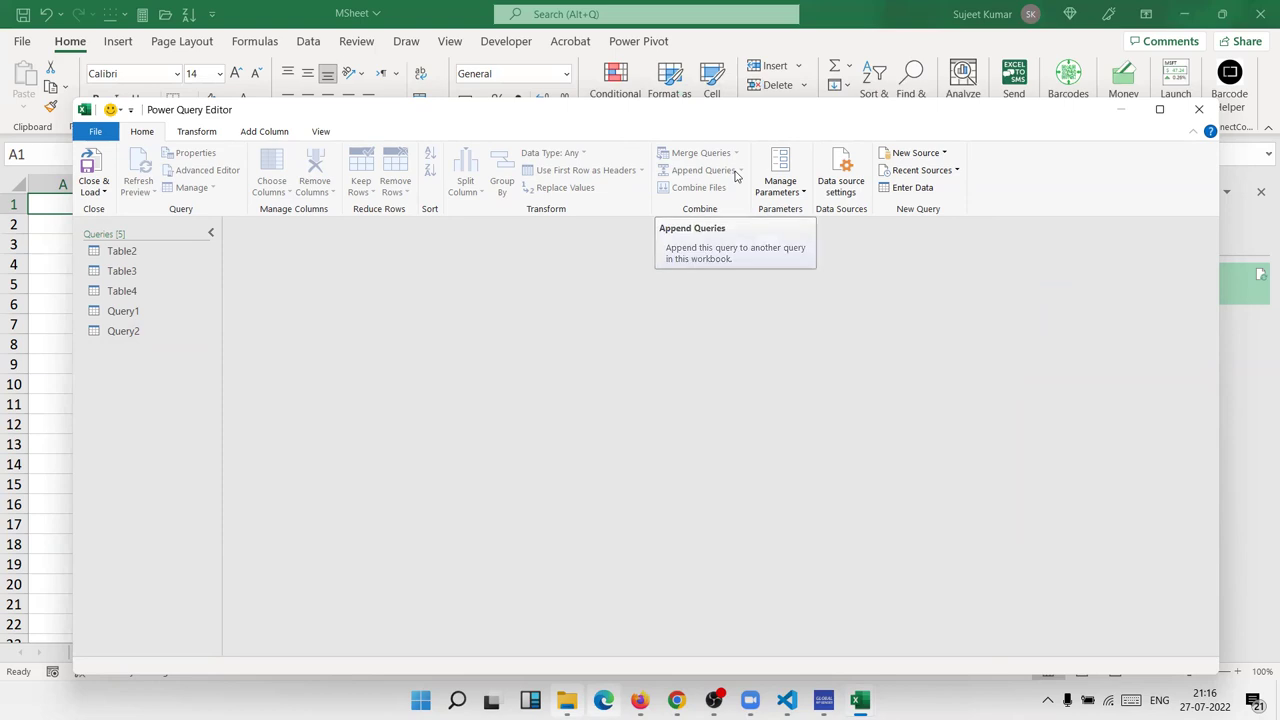
click(123, 331)
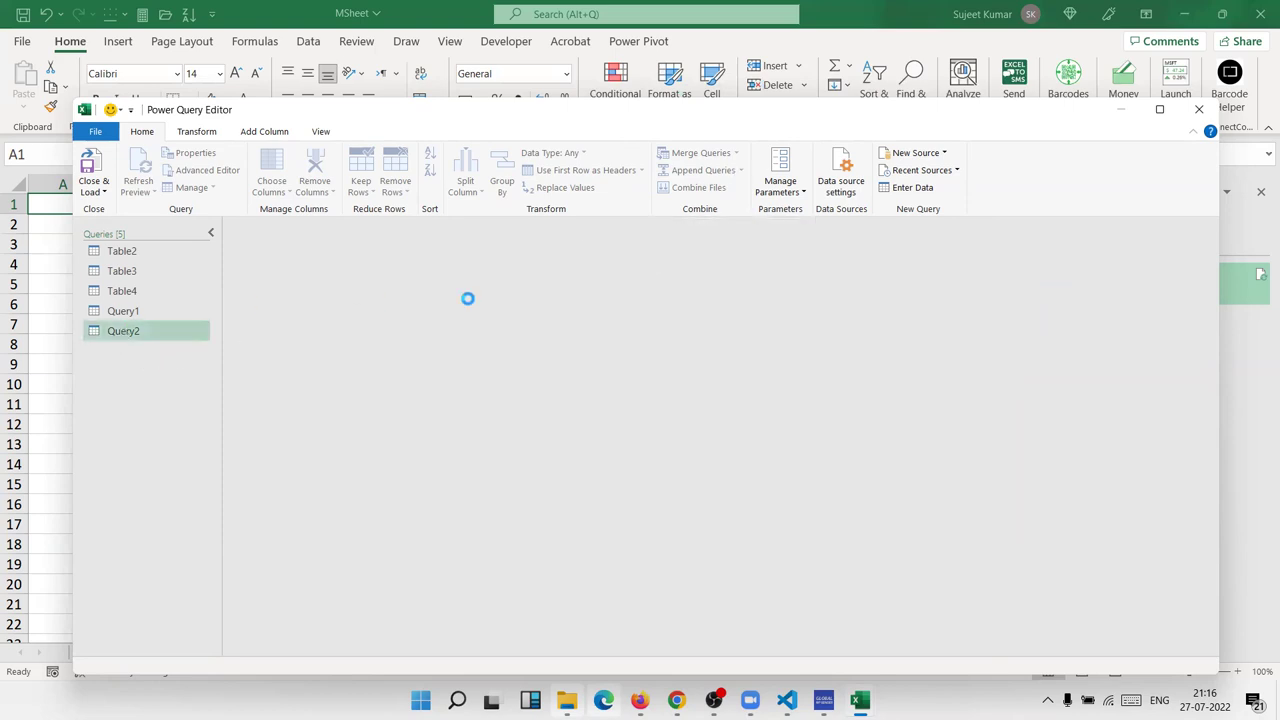
click(740, 175)
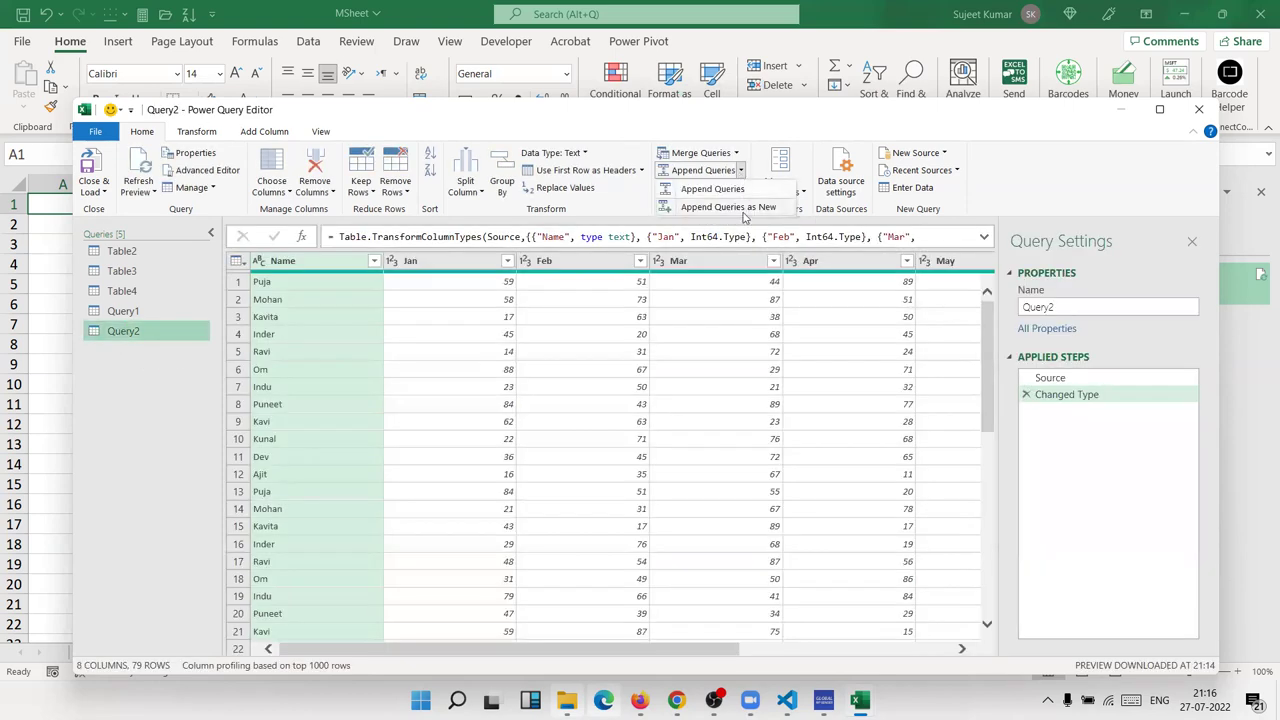
- Start an Append Queries as New with three or more tables and add Table2
click(745, 208)
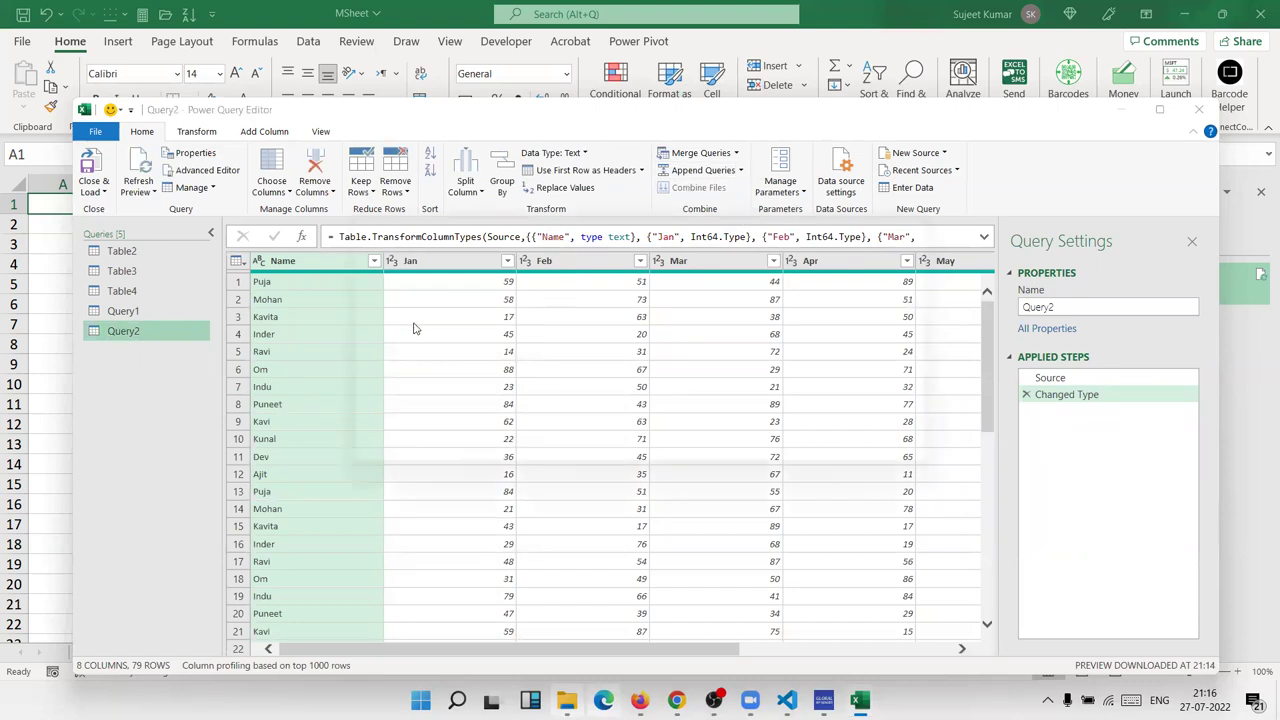
click(462, 297)
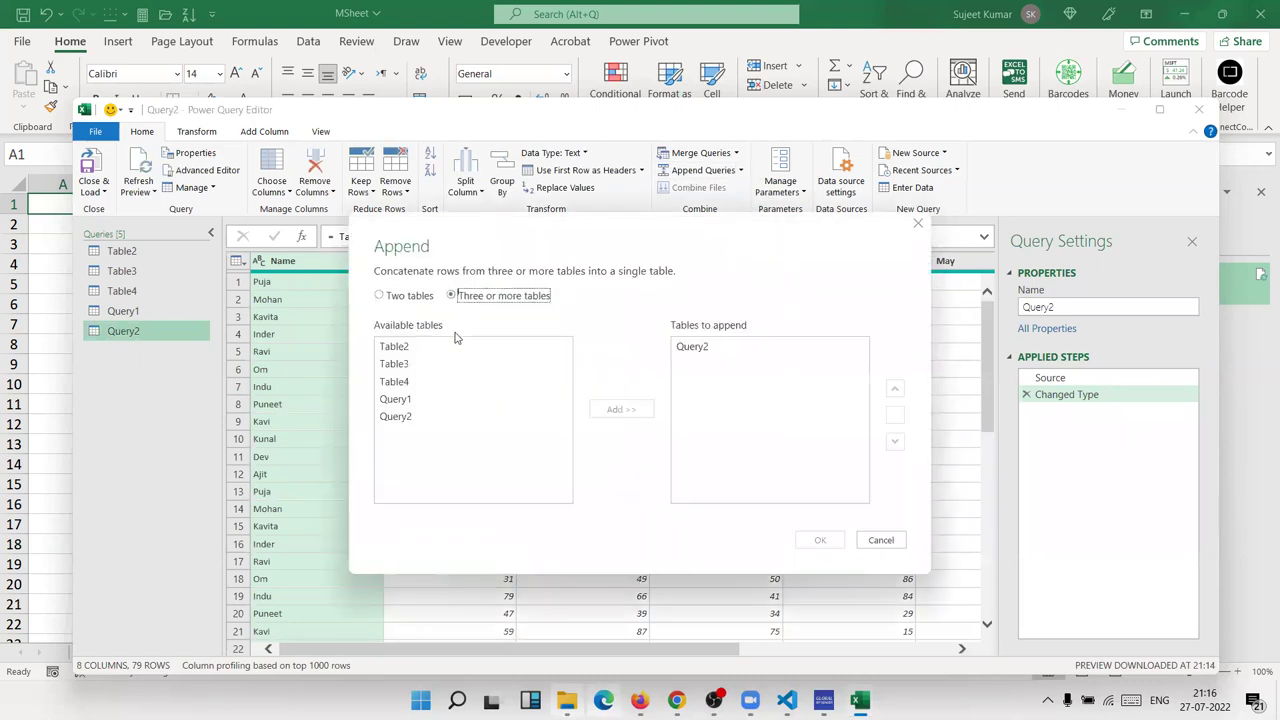
click(440, 349)
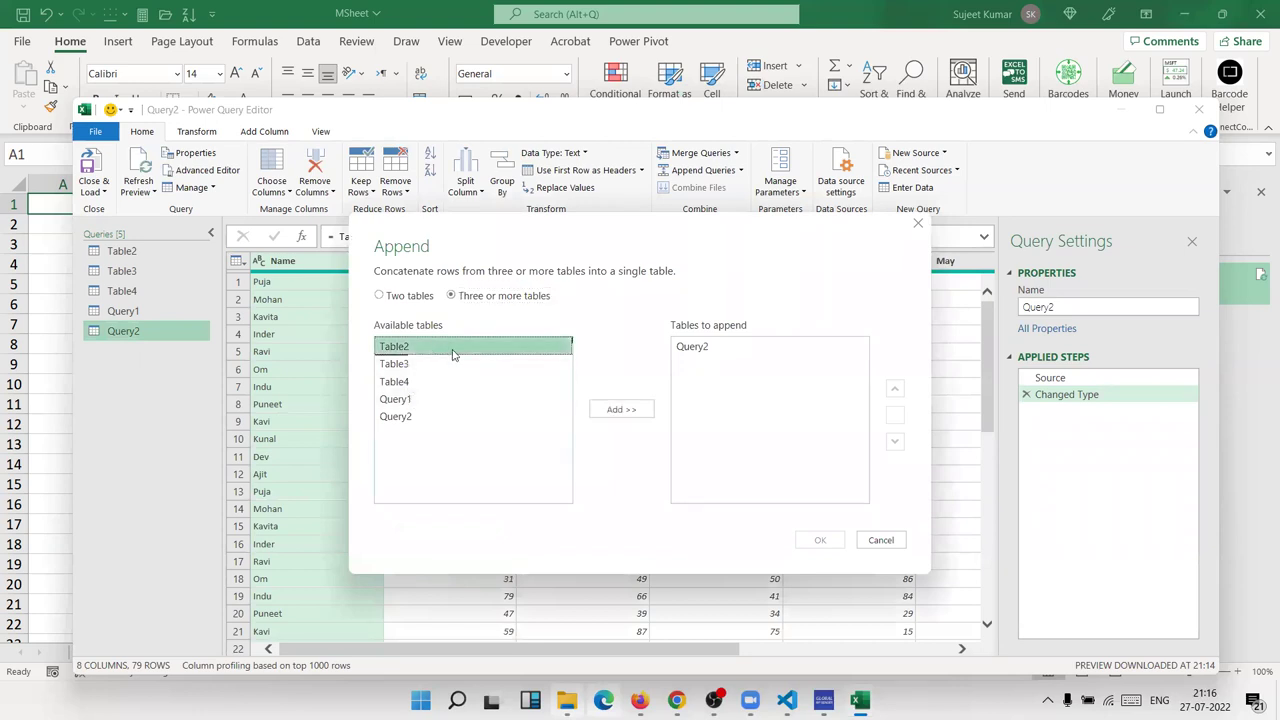
click(466, 401)
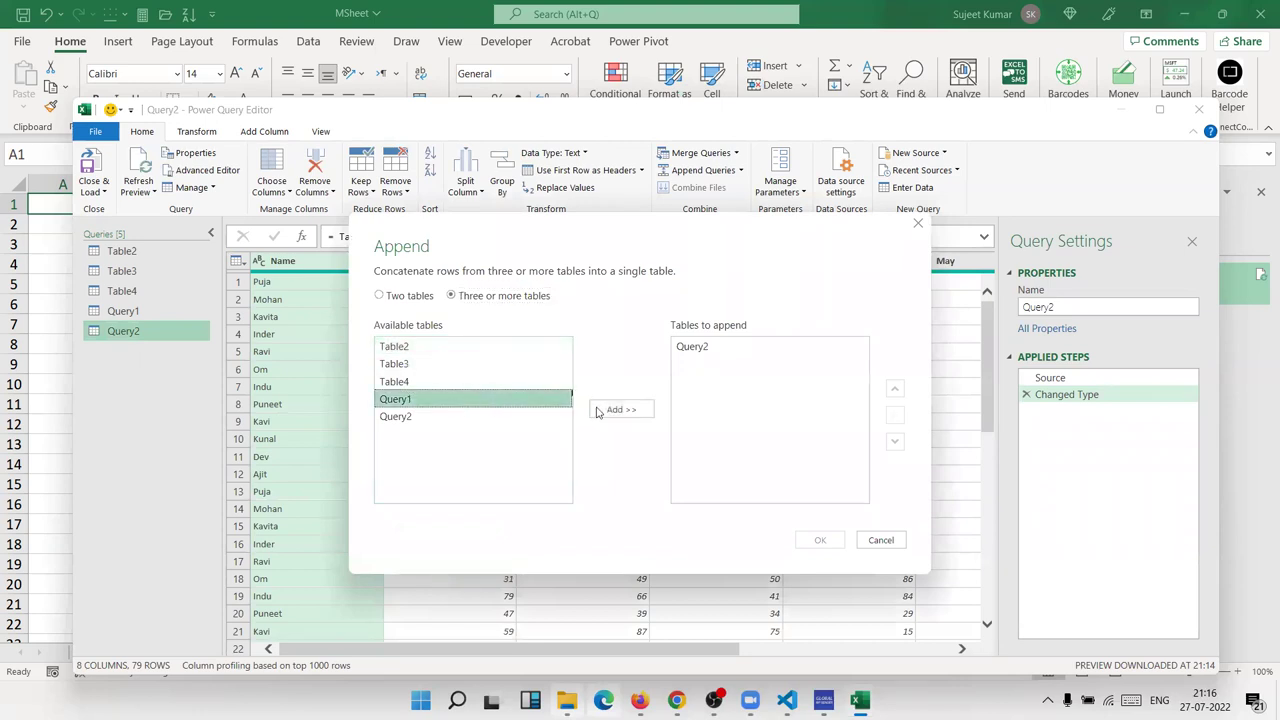
click(478, 347)
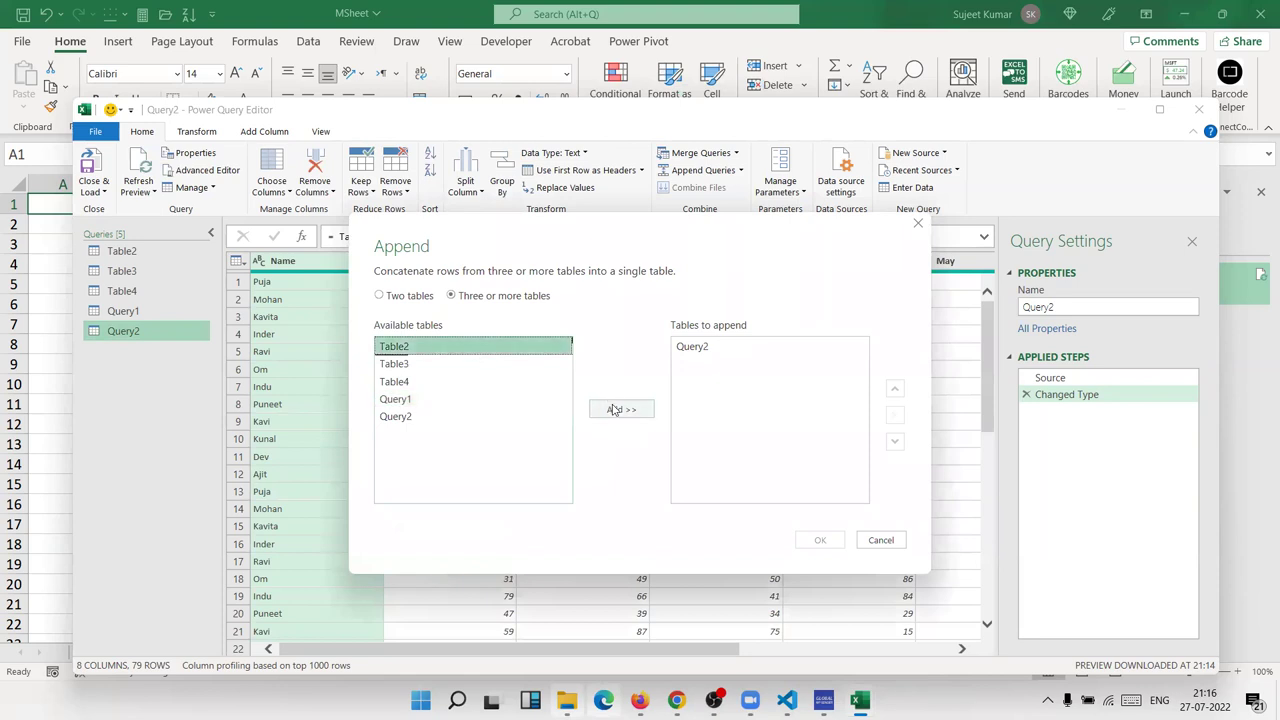
click(614, 410)
- Add Table3, removing its duplicate entry, then add Query1 and confirm the four-table append
click(470, 366)
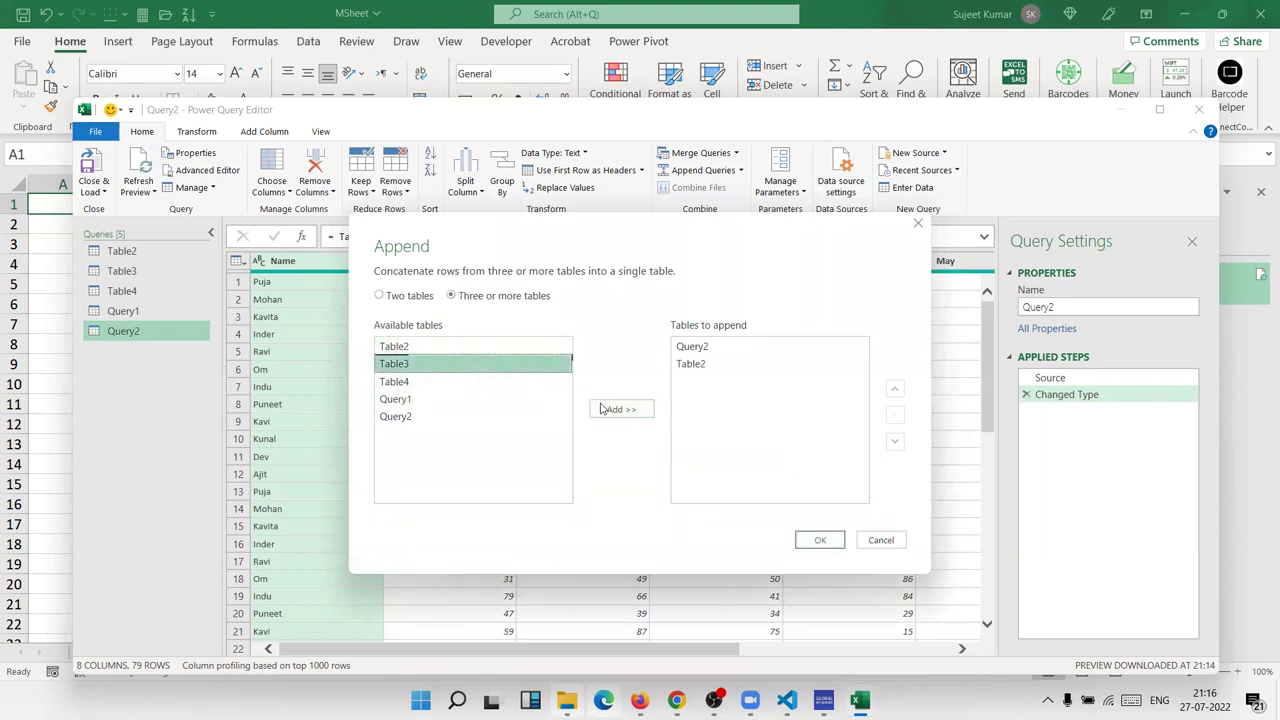
click(601, 410)
click(601, 410)
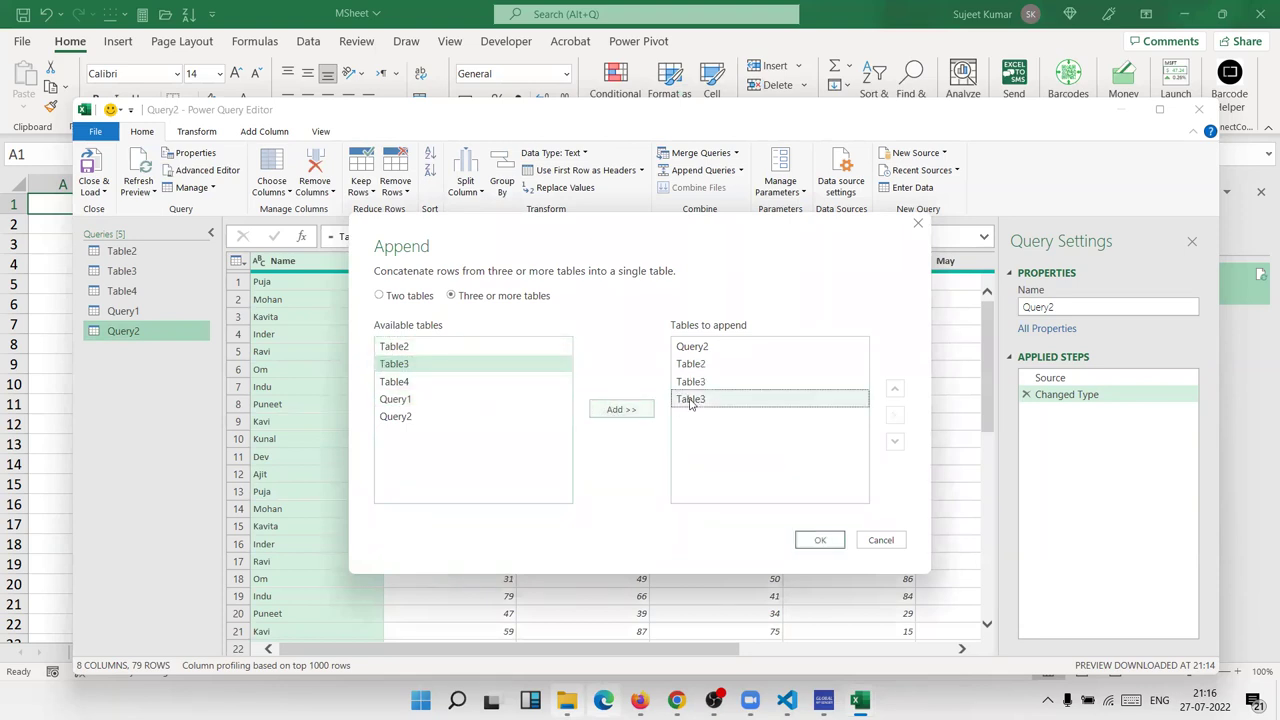
click(780, 399)
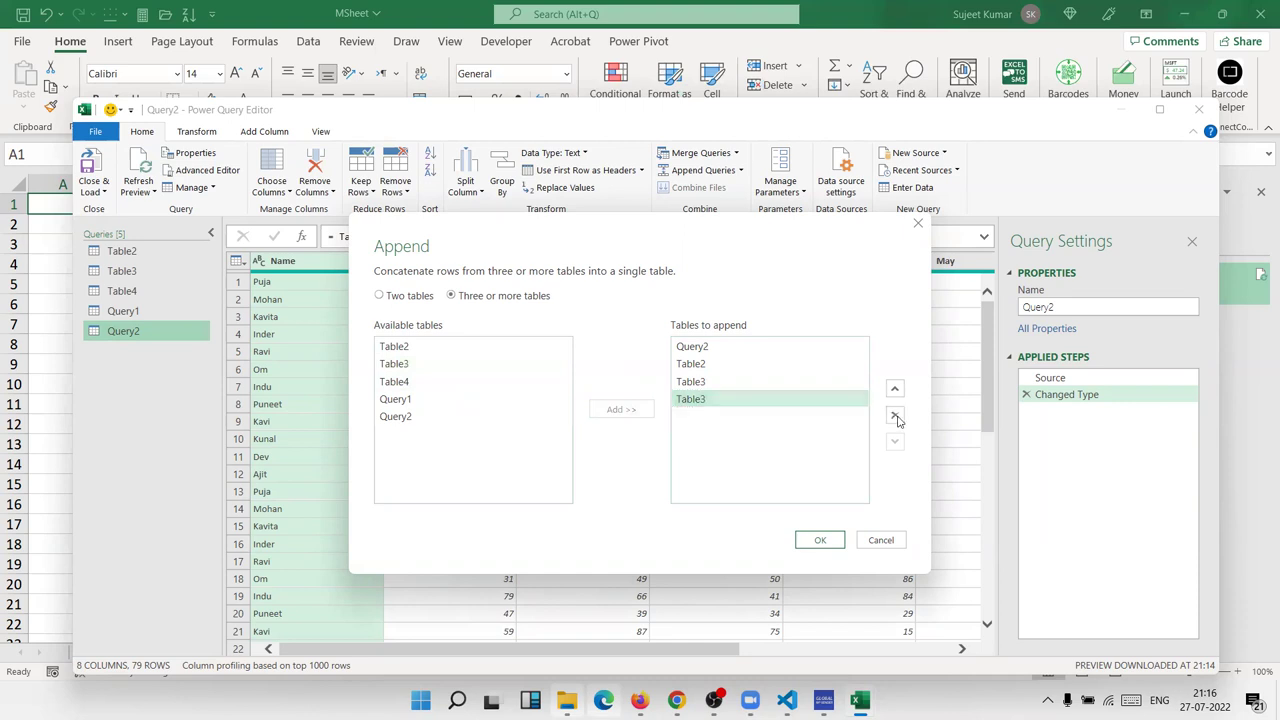
click(896, 416)
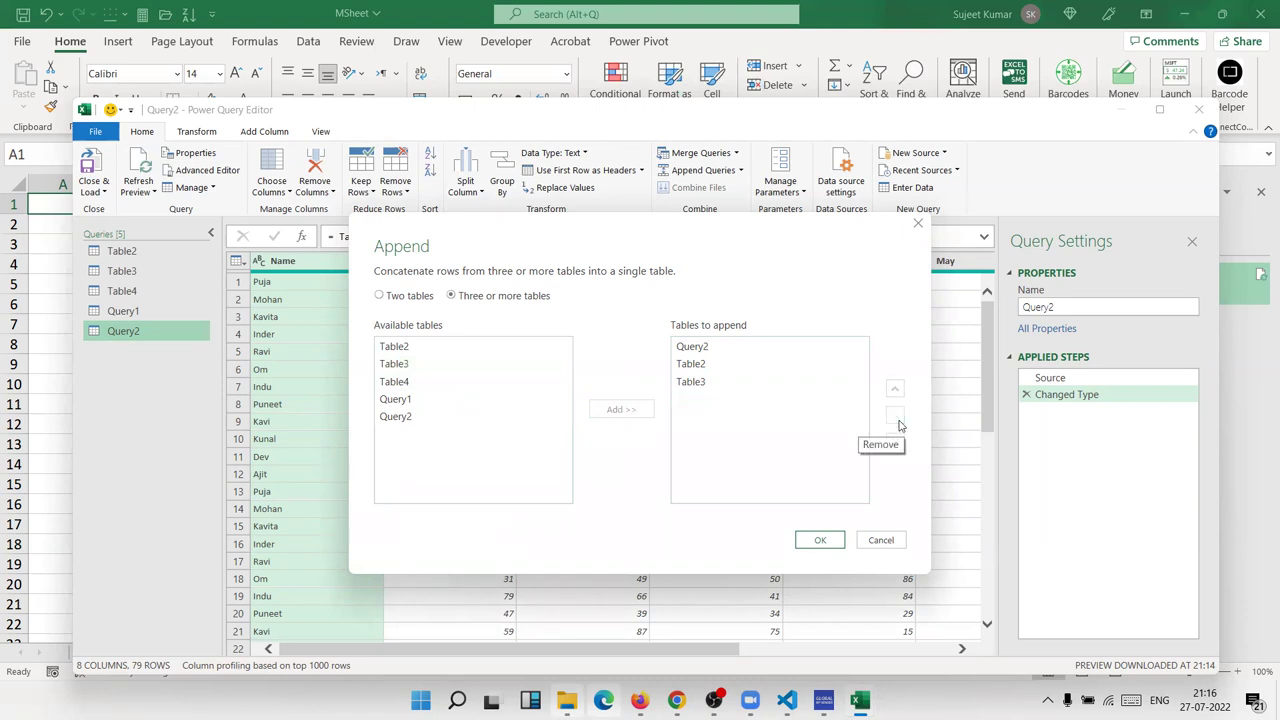
click(450, 386)
click(420, 399)
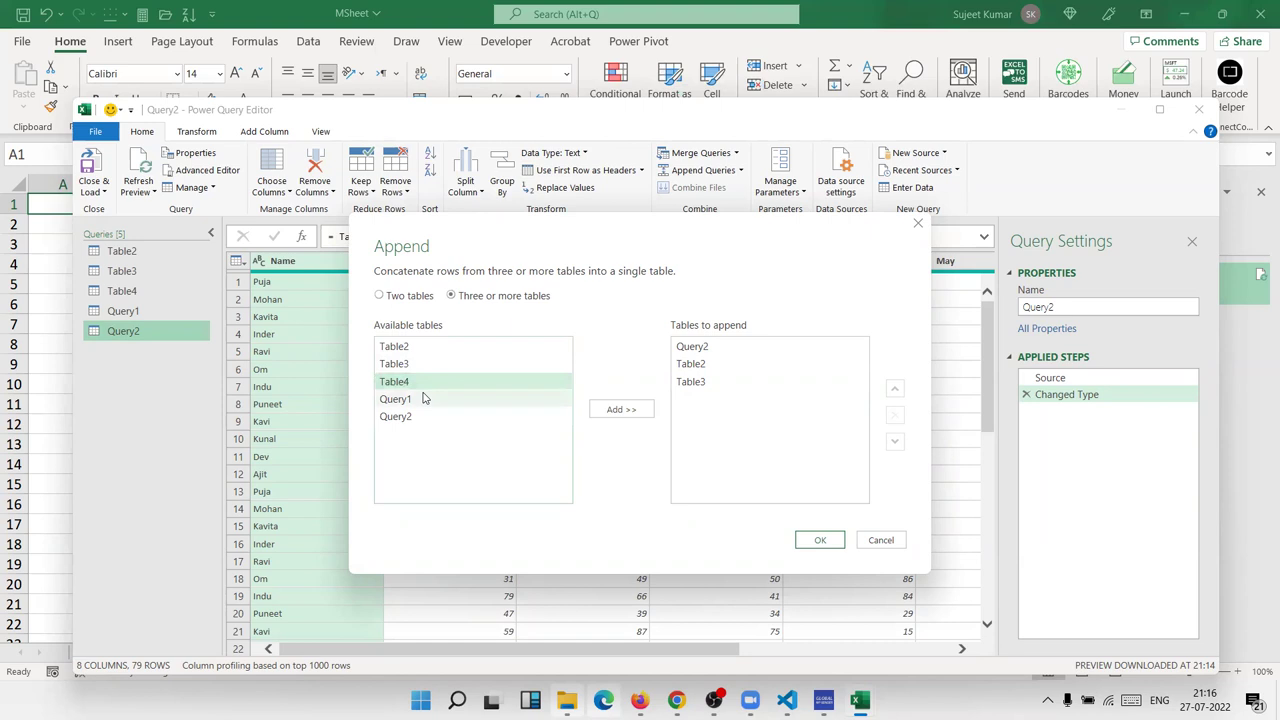
click(621, 409)
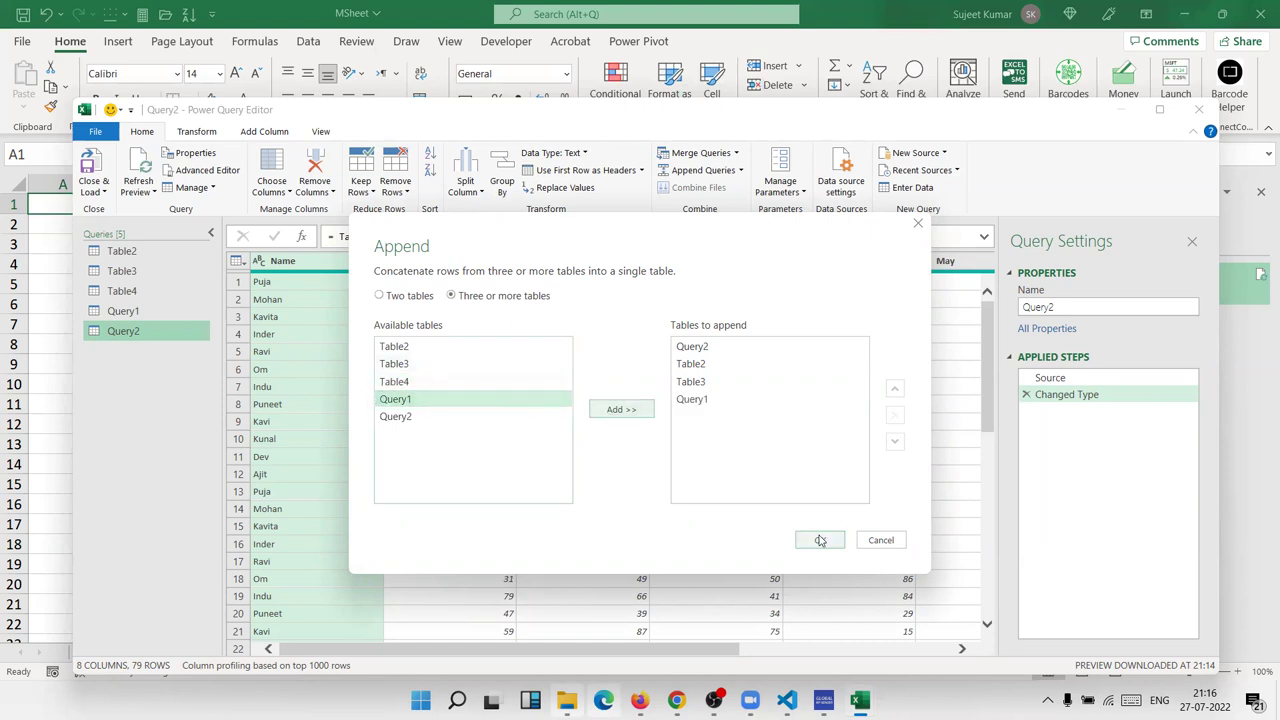
click(818, 540)
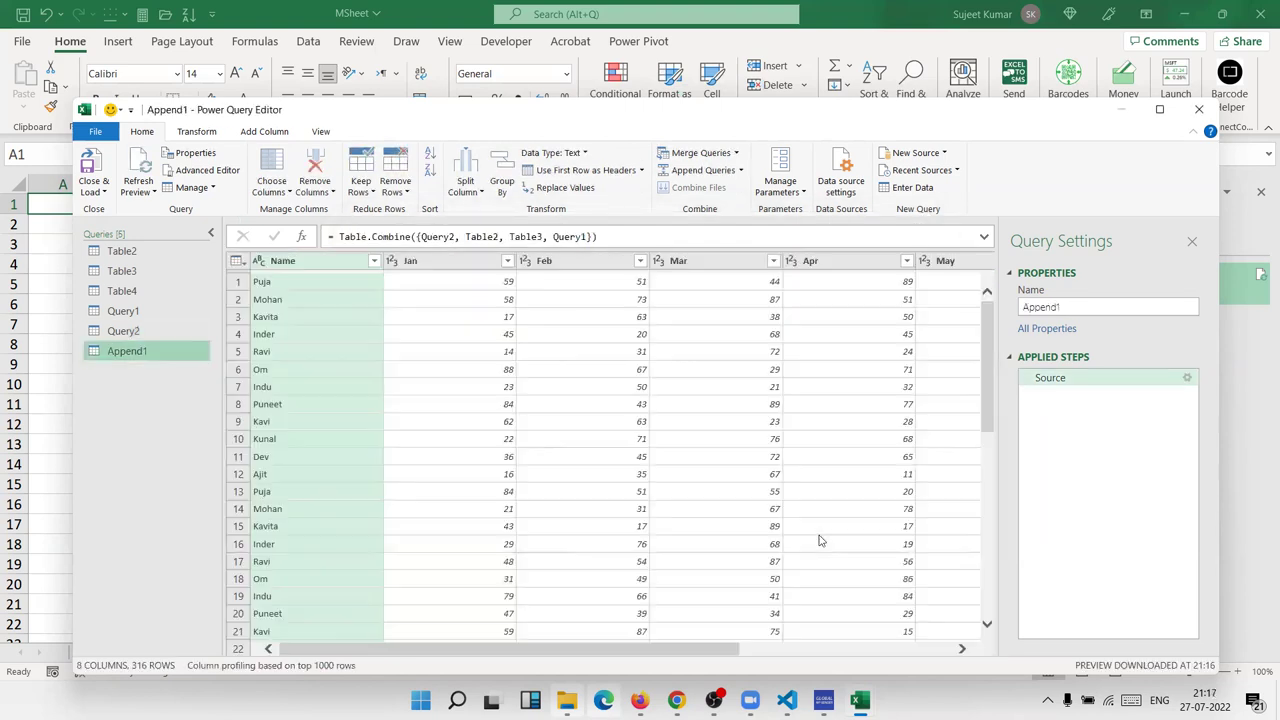
- Check the Query2 and Query1 references in the Append1 combine formula, leaving it unchanged
click(425, 237)
click(555, 237)
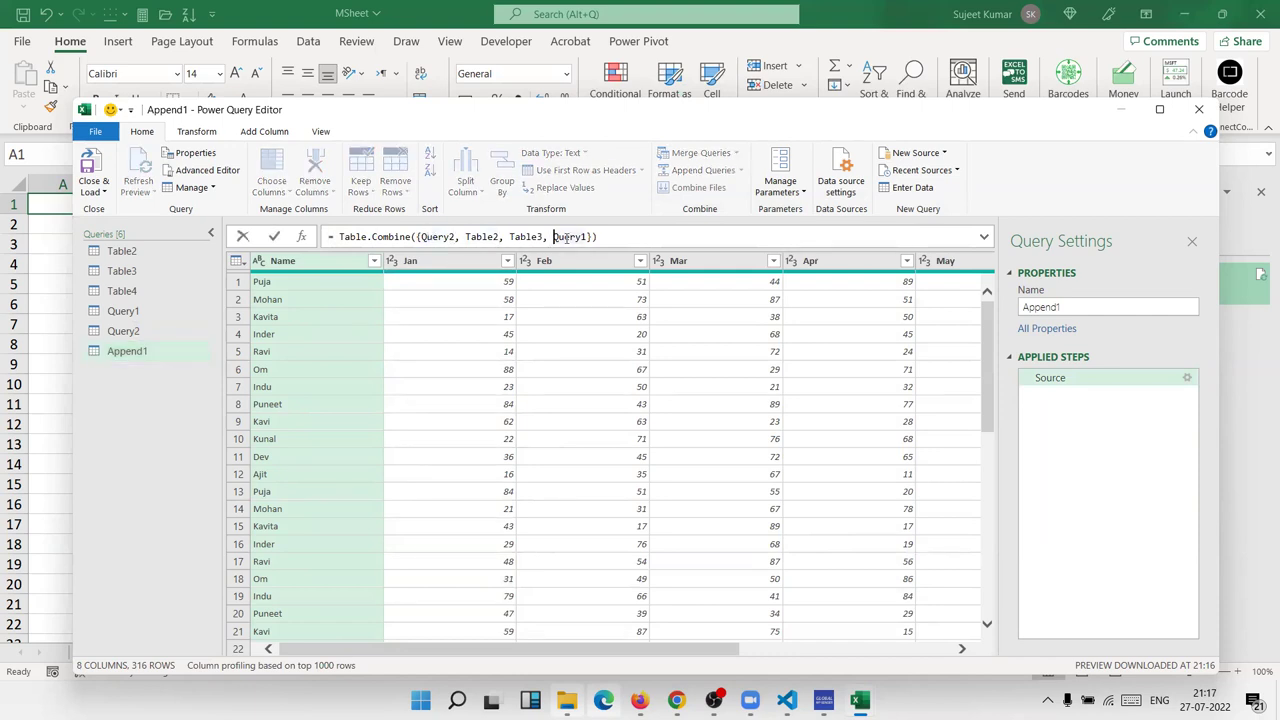
click(127, 360)
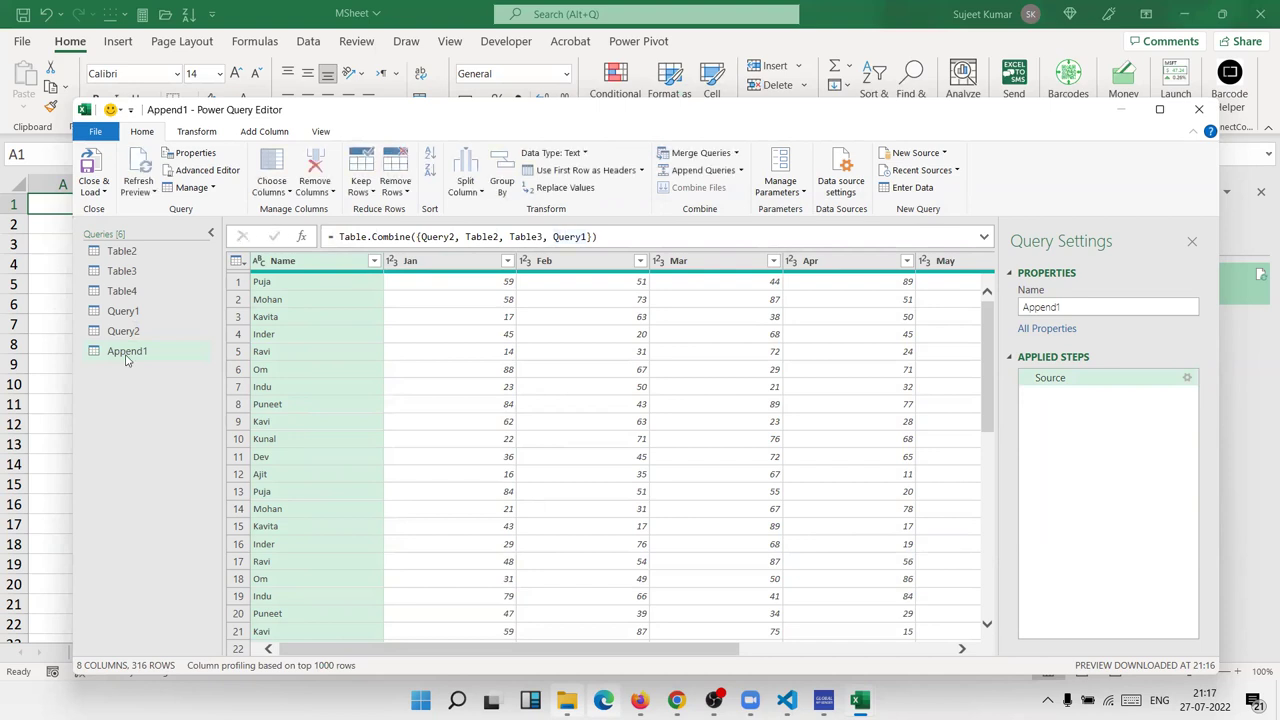
- Load Append1 through Close & Load To as a table on a new worksheet
click(104, 195)
click(138, 229)
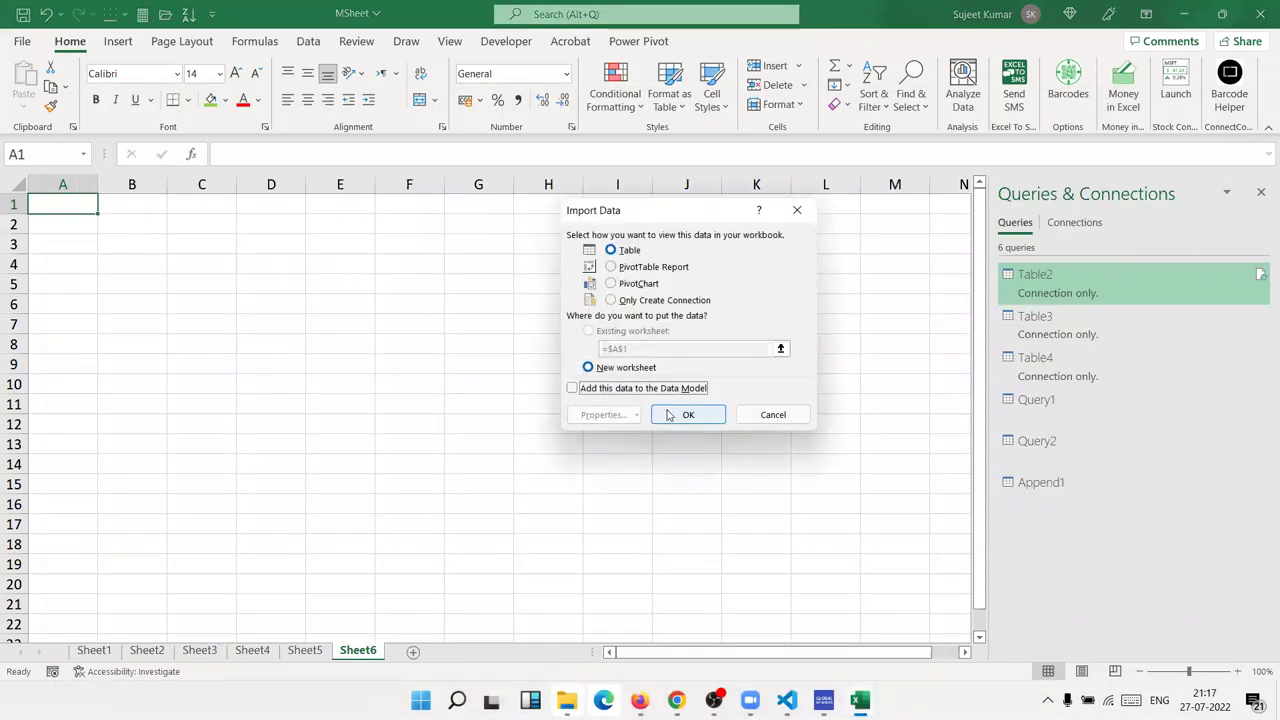
click(680, 417)
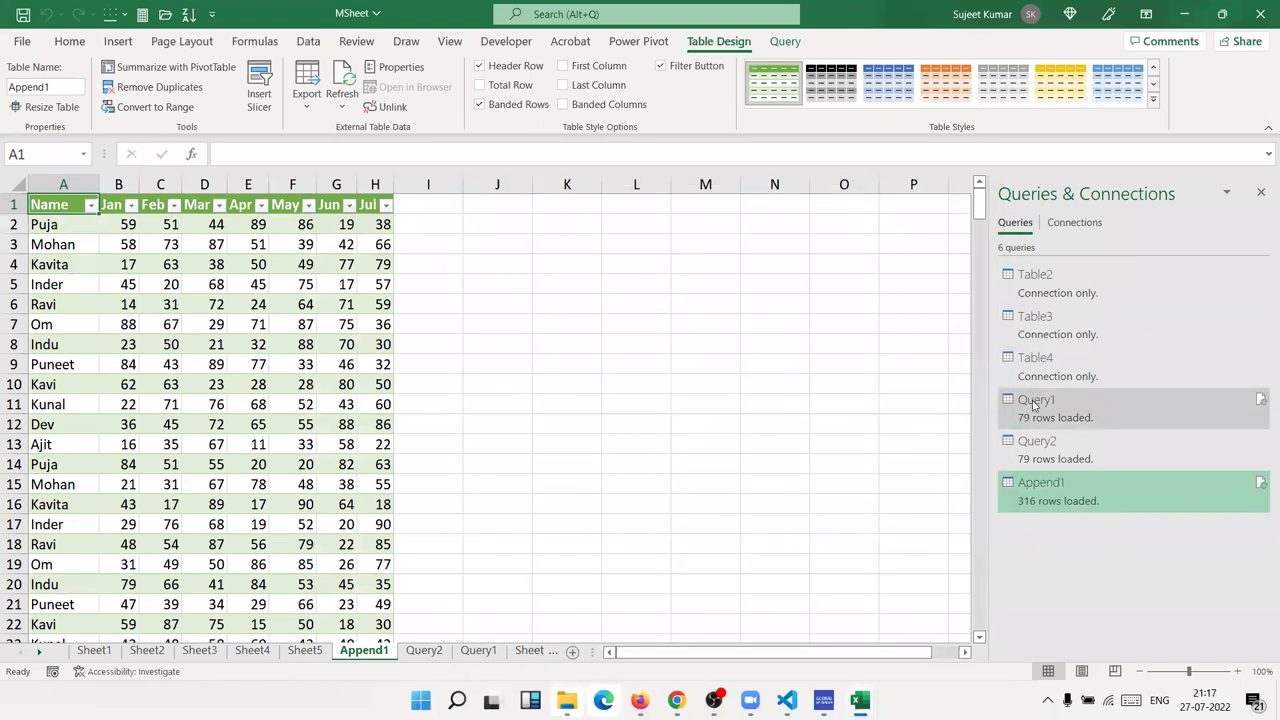
mouse_move(1036, 399)
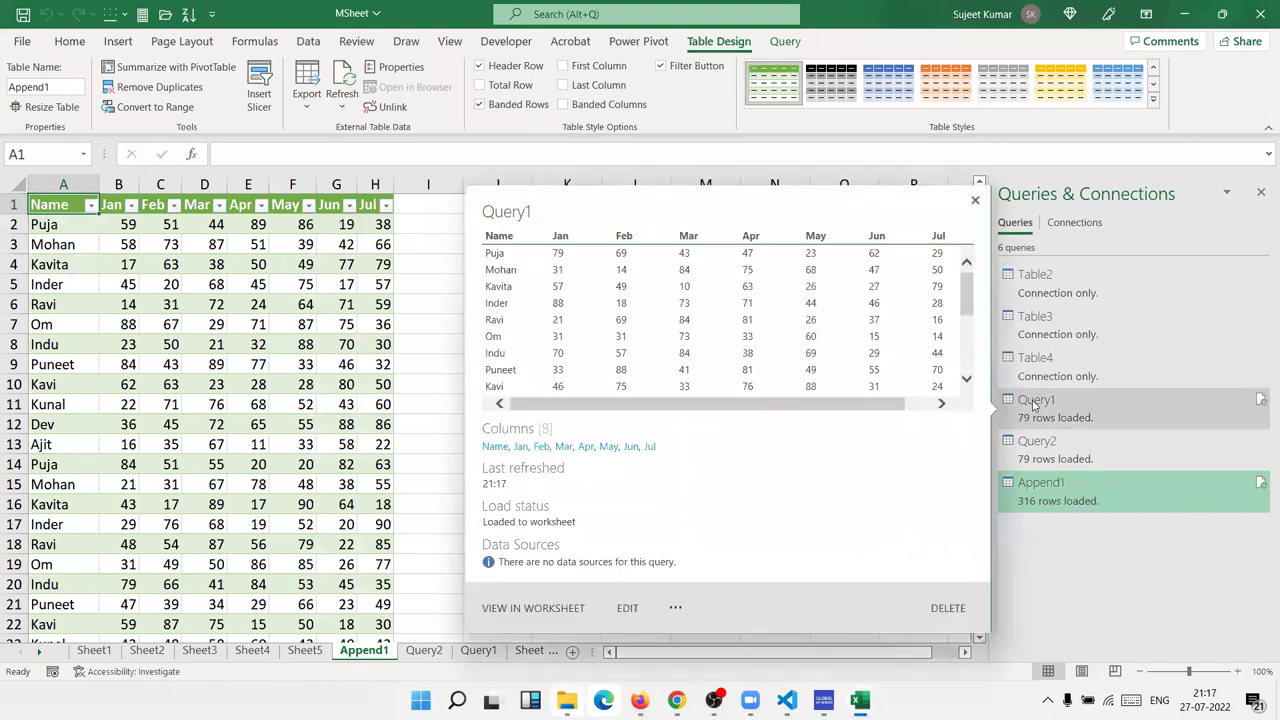
- Review Query1 in the Power Query Editor without changes, then delete the Query2 worksheet
click(627, 608)
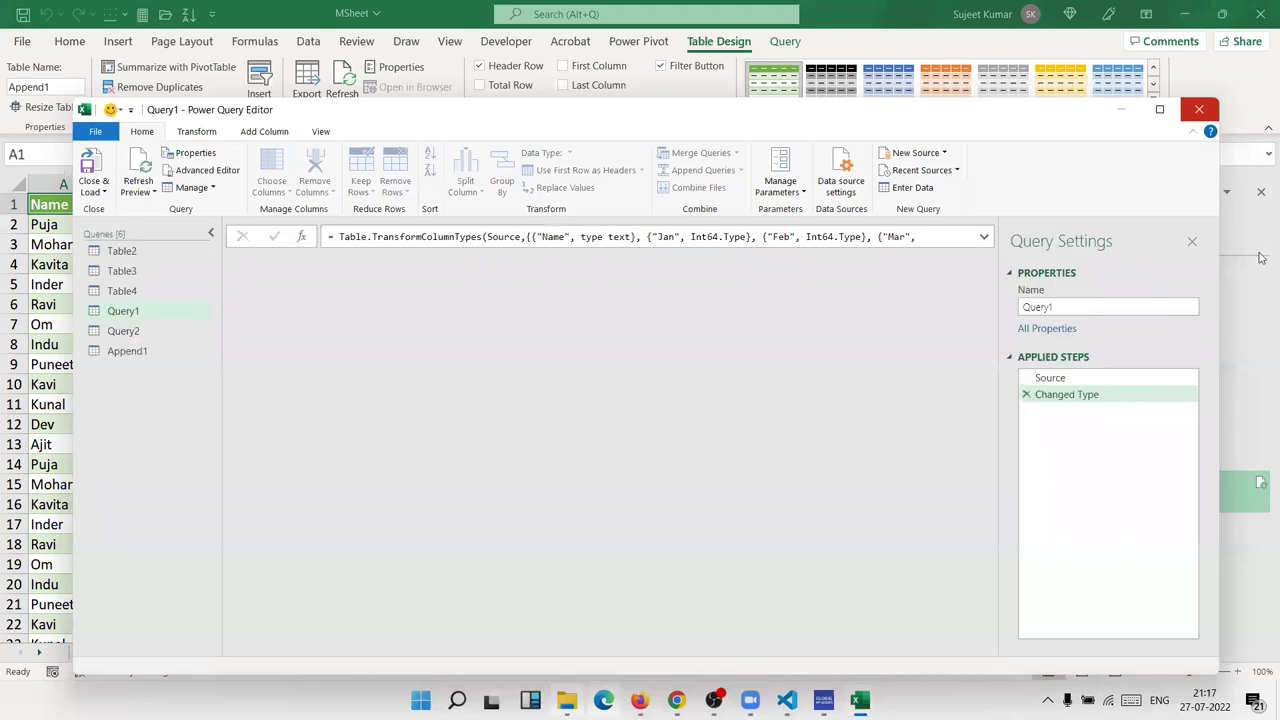
click(1205, 113)
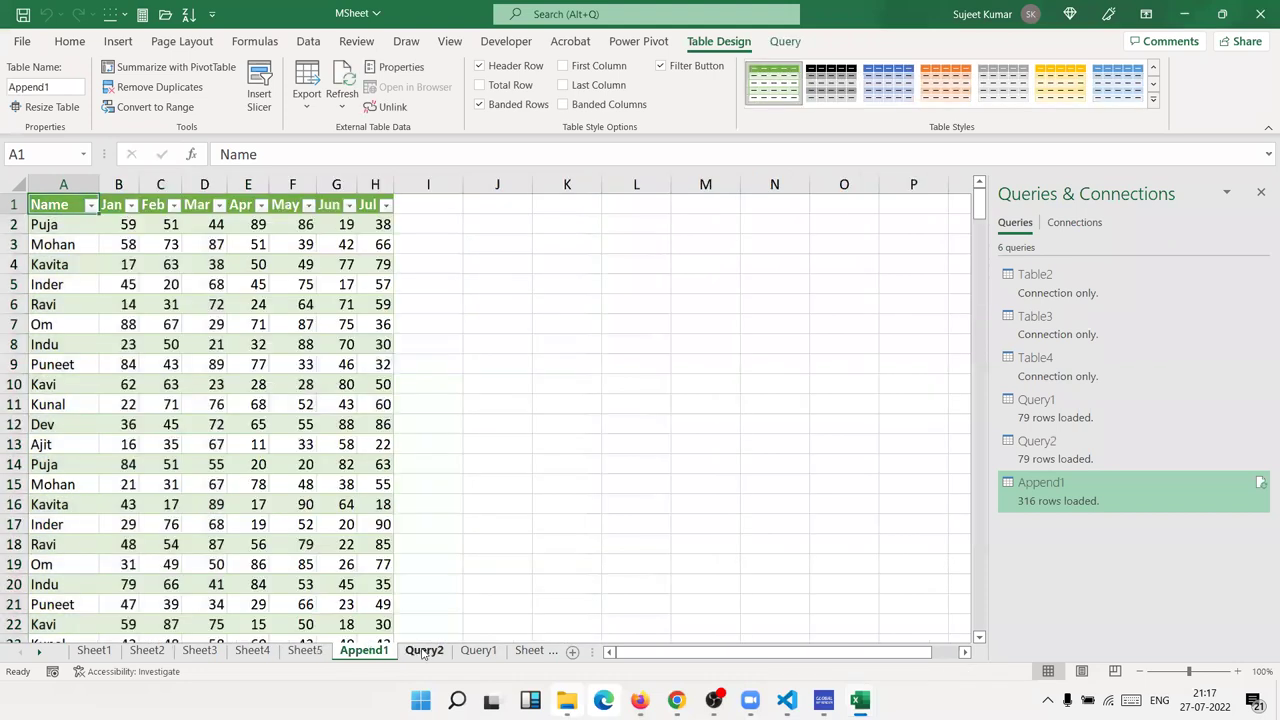
click(424, 652)
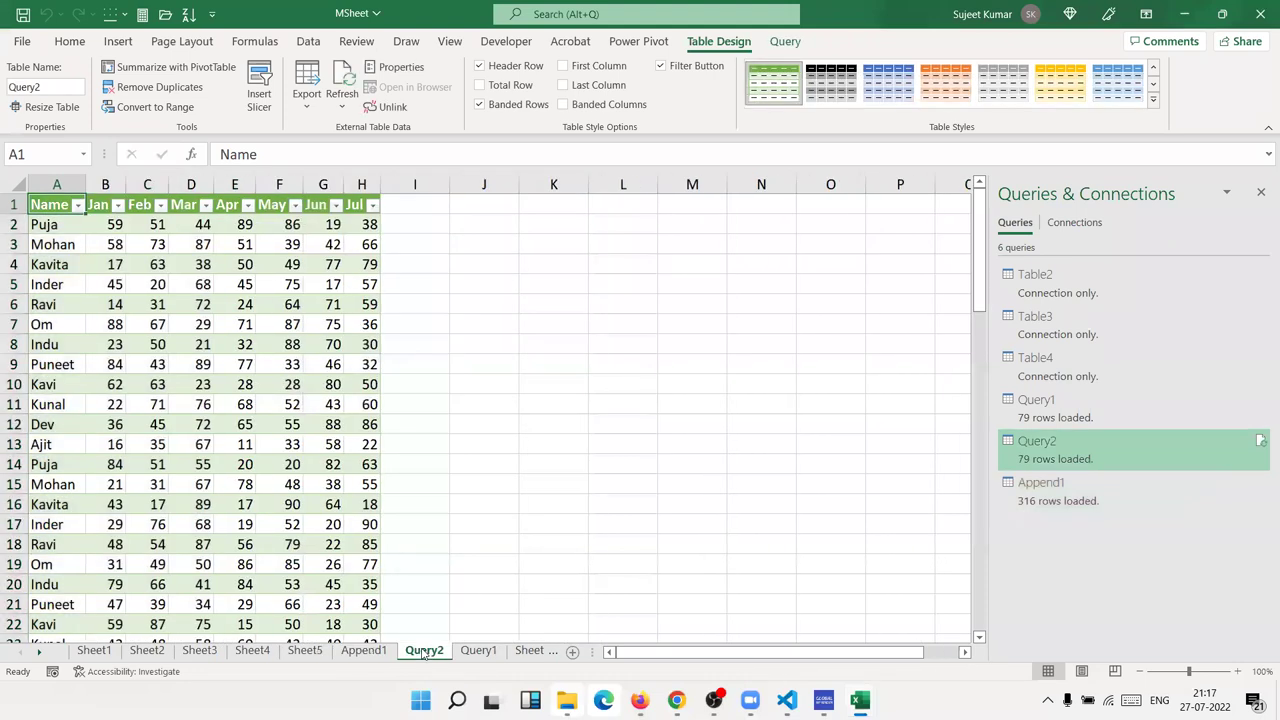
right_click(424, 652)
key(Escape)
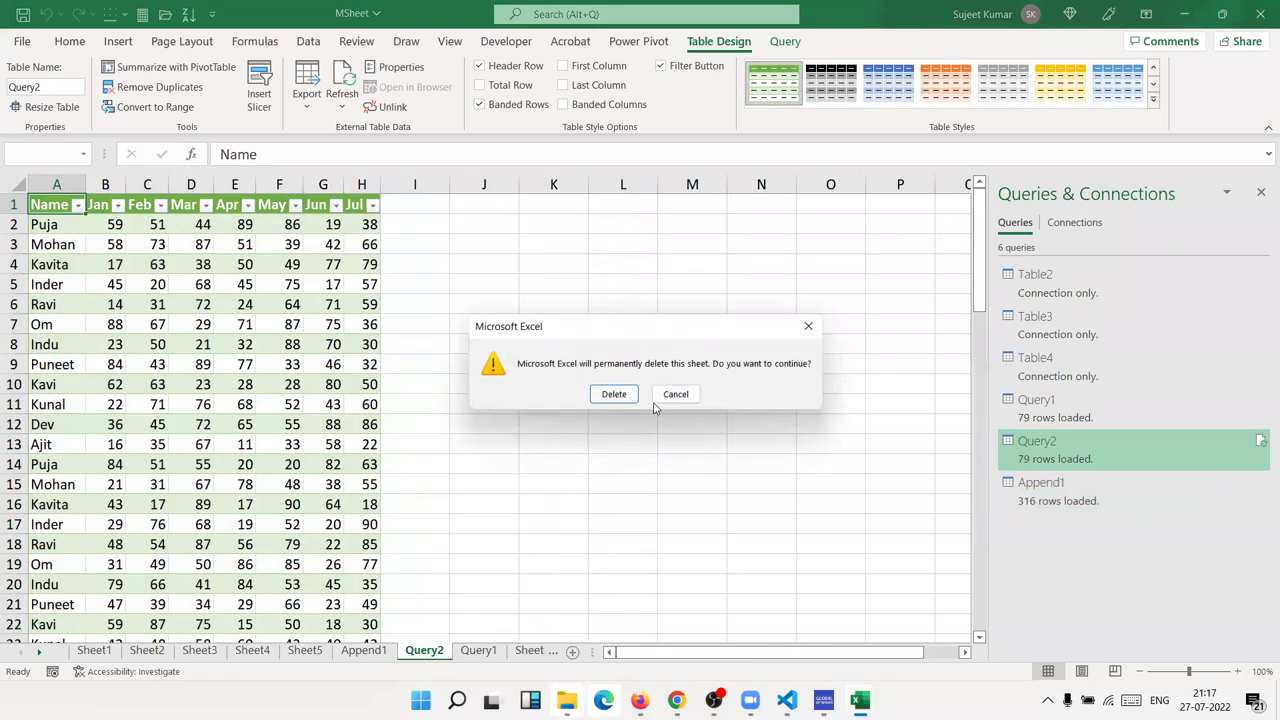
click(618, 398)
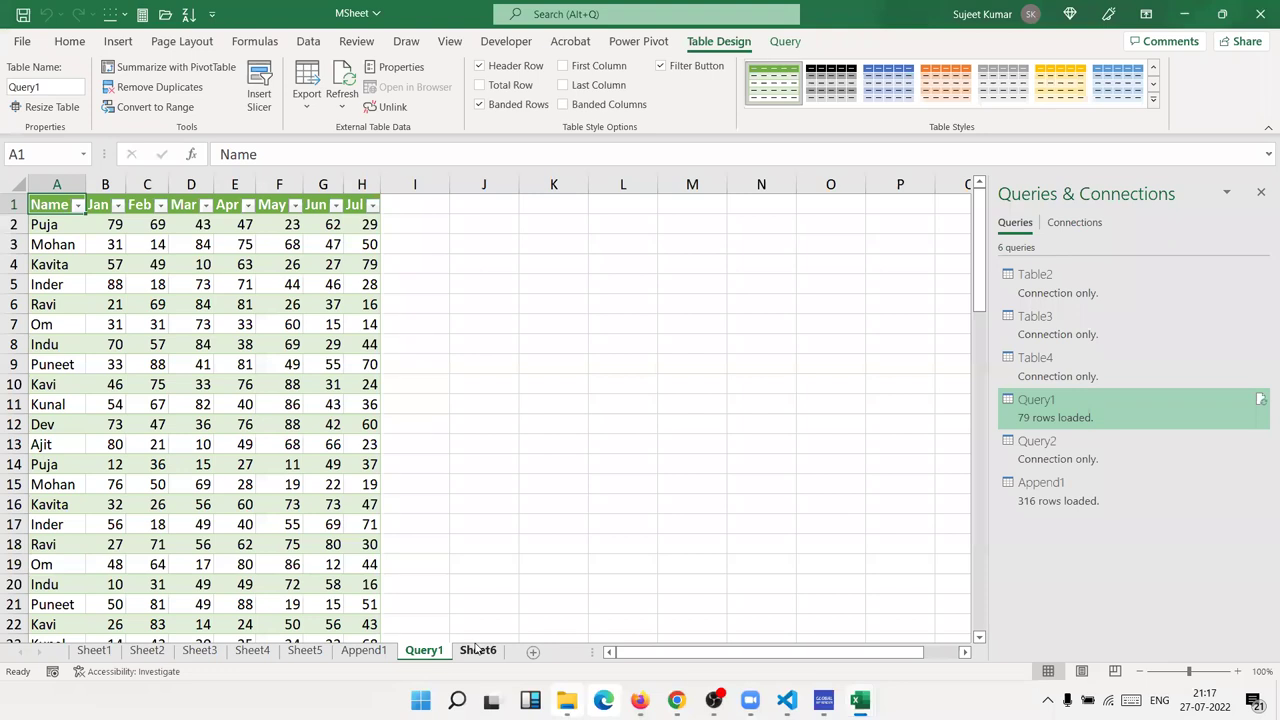
- Delete the Query1 worksheet and return to the Append1 sheet
right_click(420, 652)
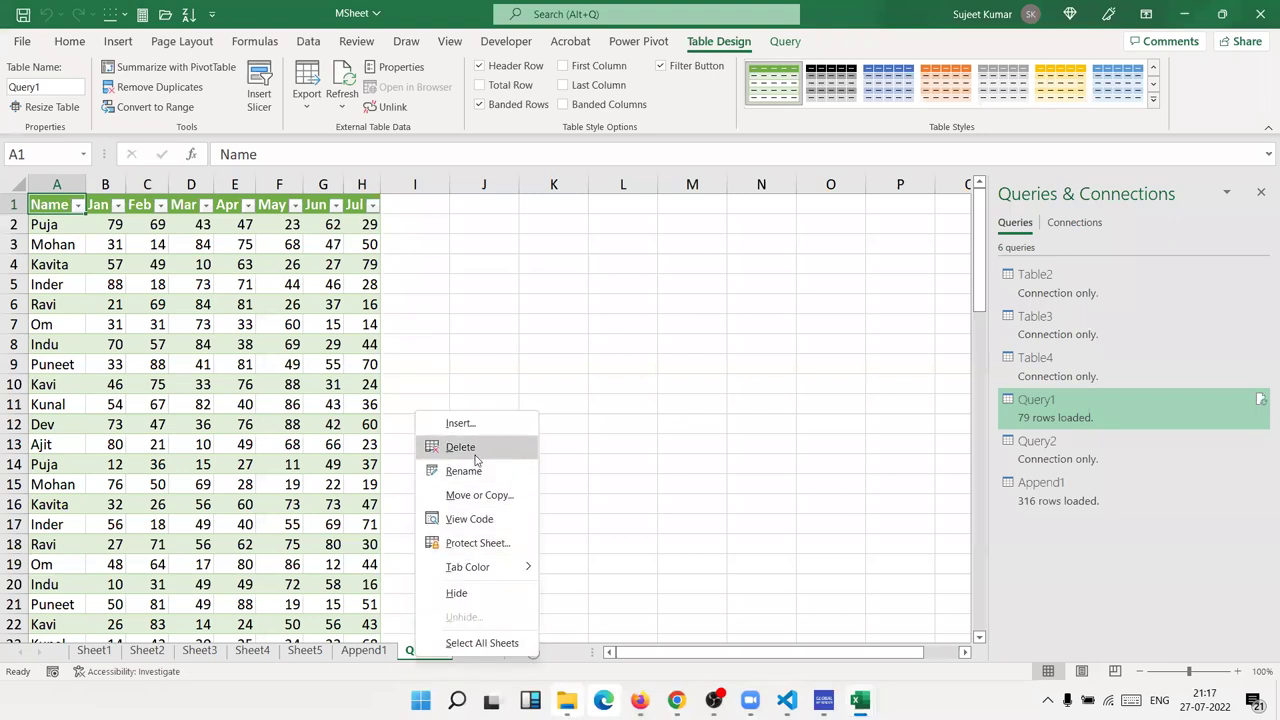
click(460, 447)
click(614, 394)
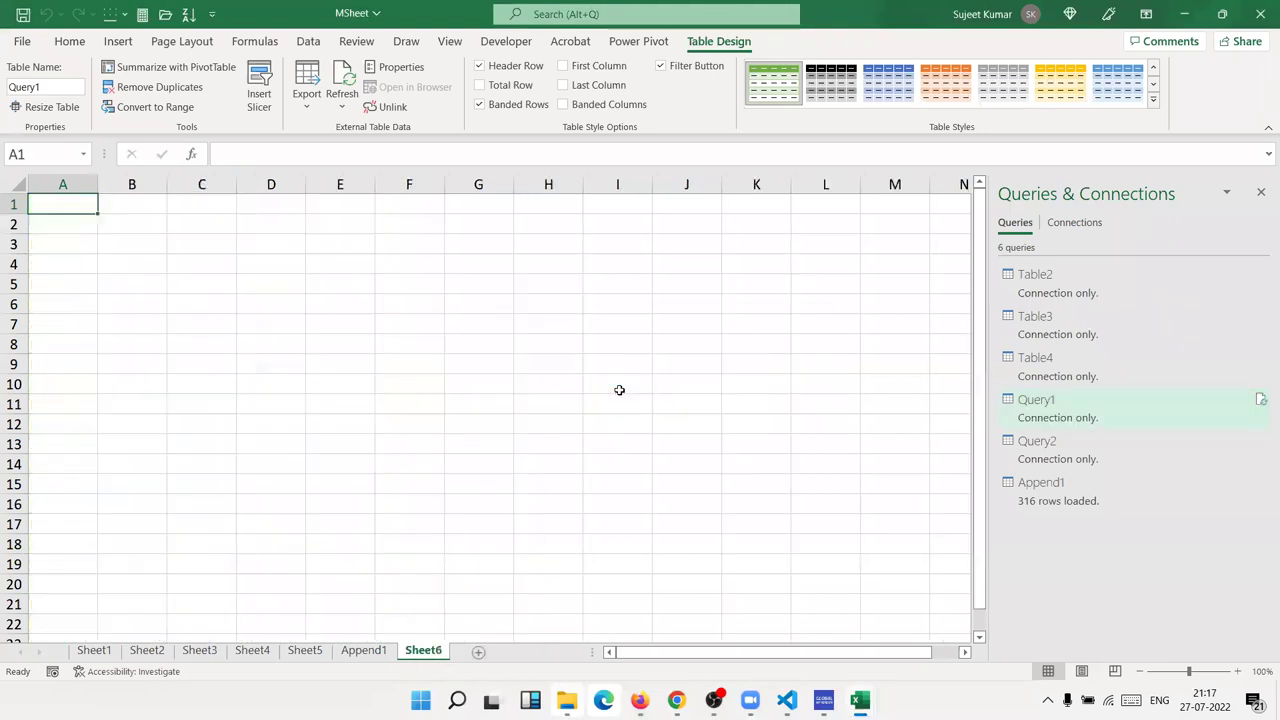
click(380, 652)
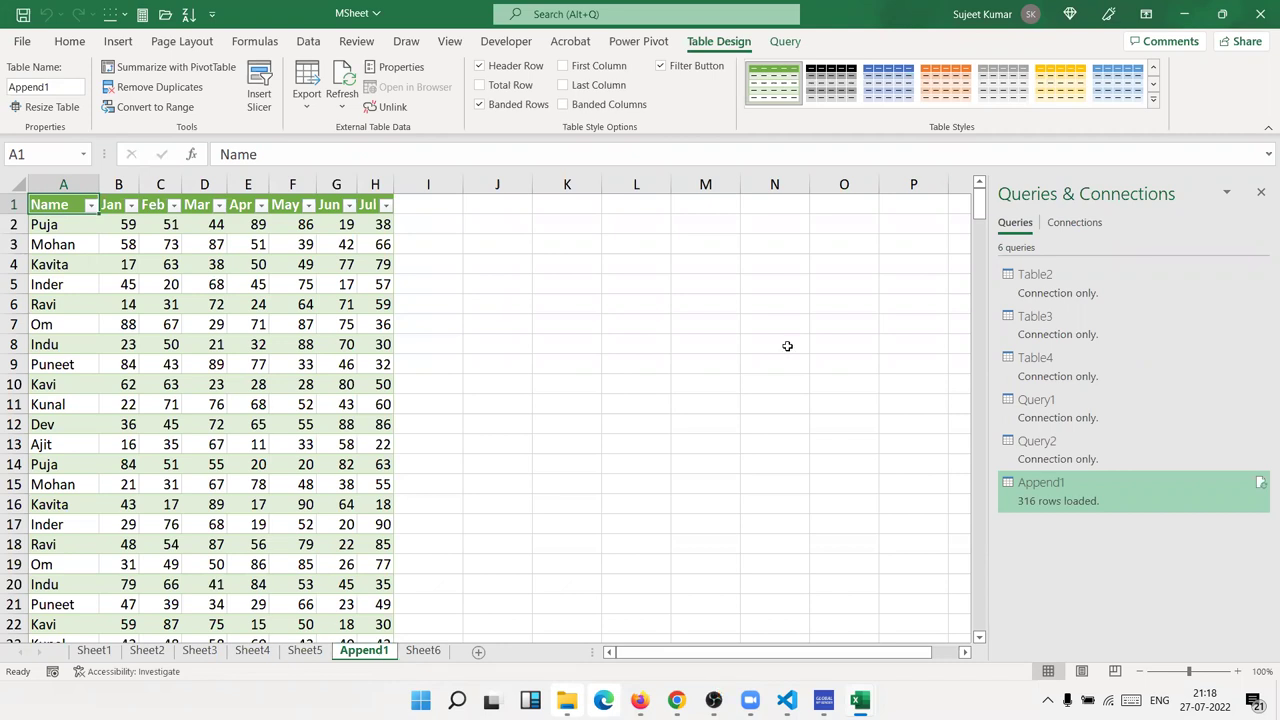
- Close MSheet.xlsm, discarding the unsaved changes
click(1260, 14)
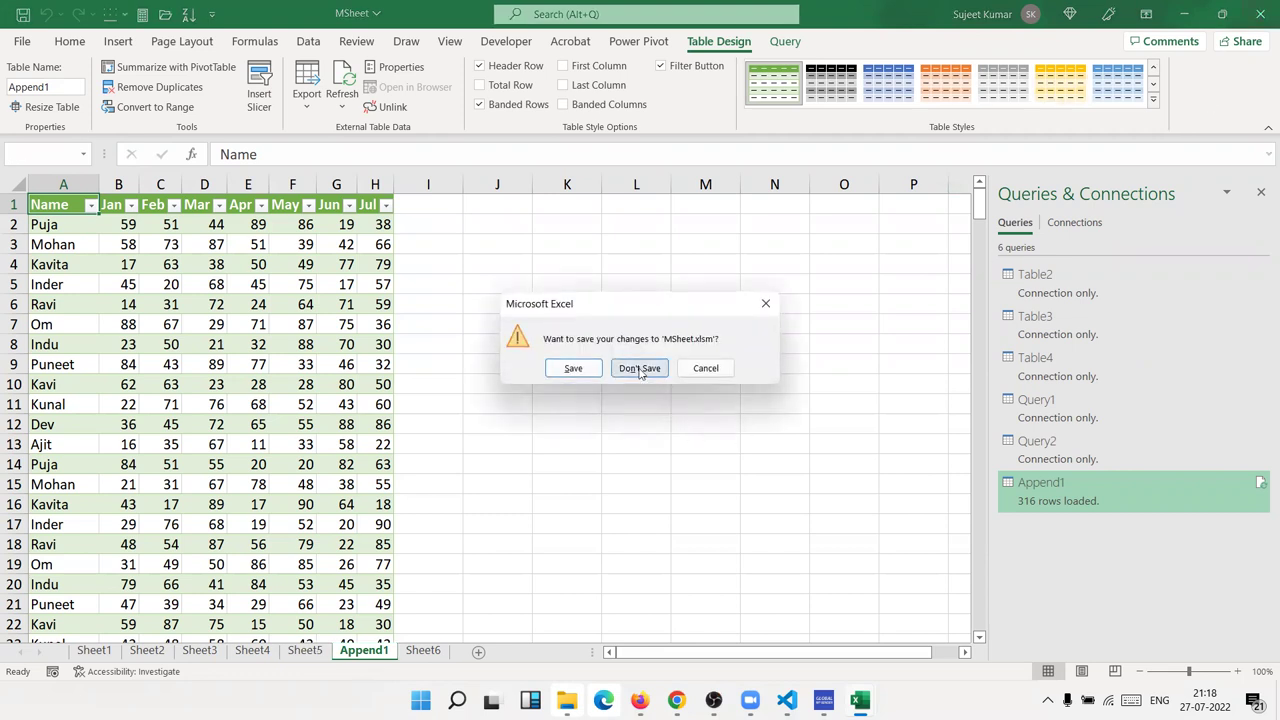
click(639, 368)
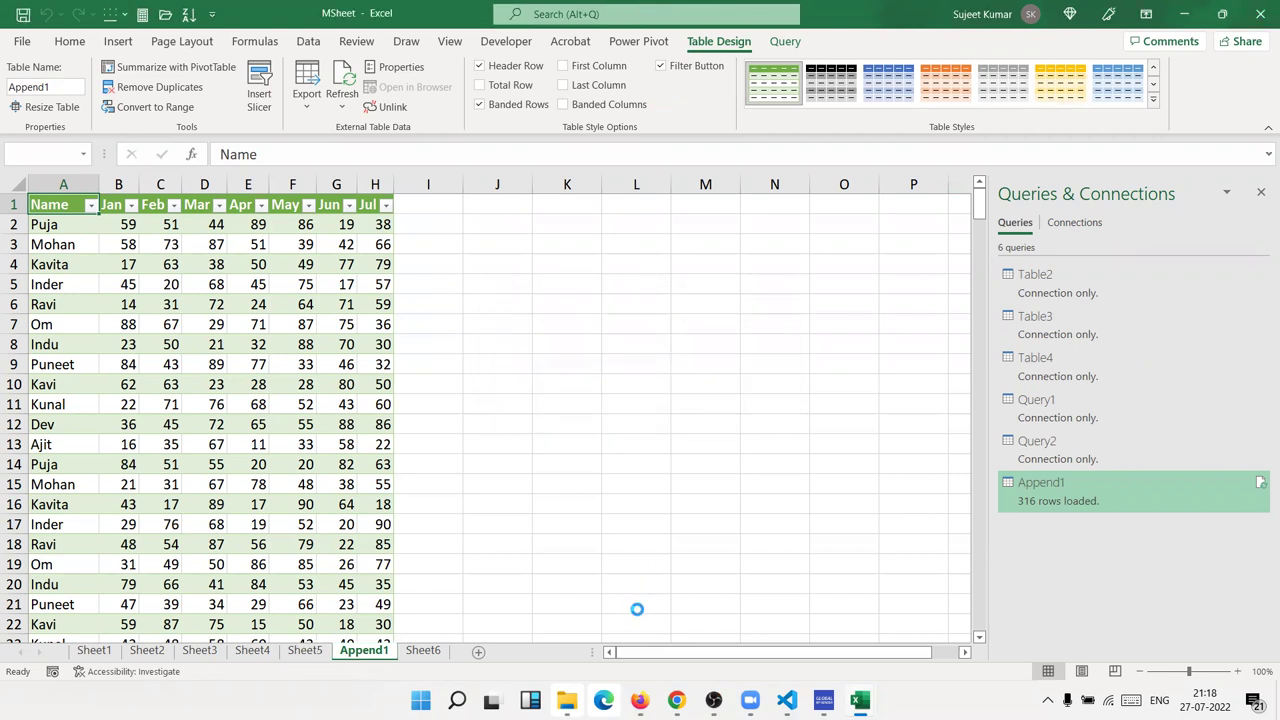